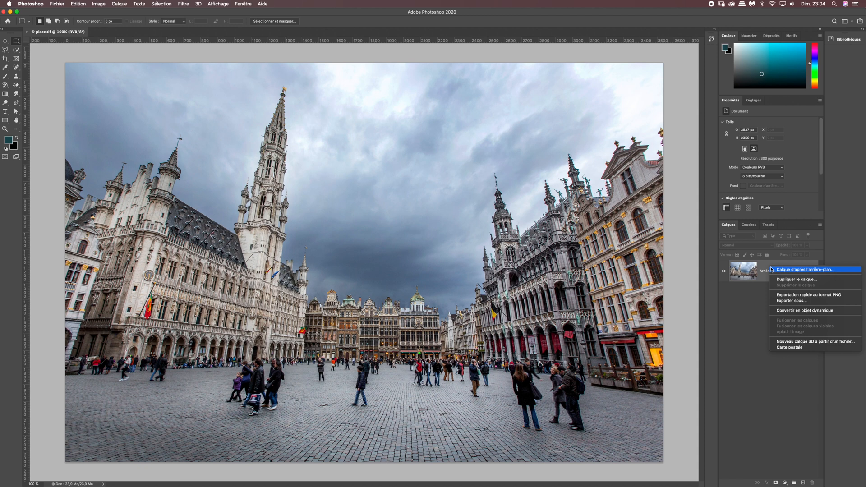
Convert the background layer to a smart object and open the Camera Raw filter on it.
{"action": "left_click", "coordinate": [791, 311]}
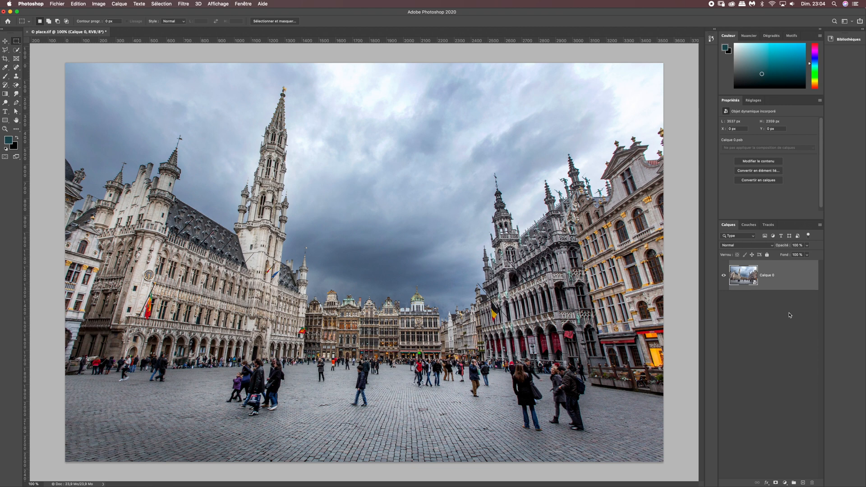
{"action": "left_click", "coordinate": [182, 4]}
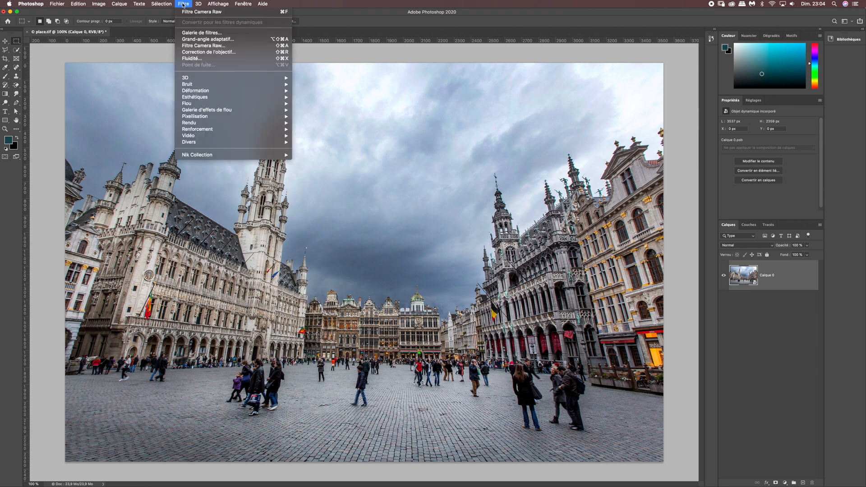
{"action": "left_click", "coordinate": [203, 46]}
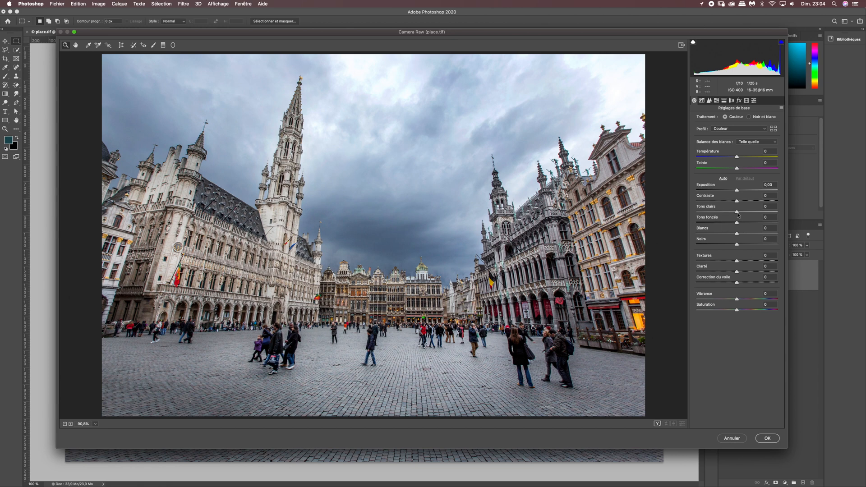
Set the highlights (Tons clairs) to -28 and the texture (Textures) to +10 in the basic adjustments.
{"action": "left_click_drag", "start_coordinate": [737, 213], "coordinate": [722, 212]}
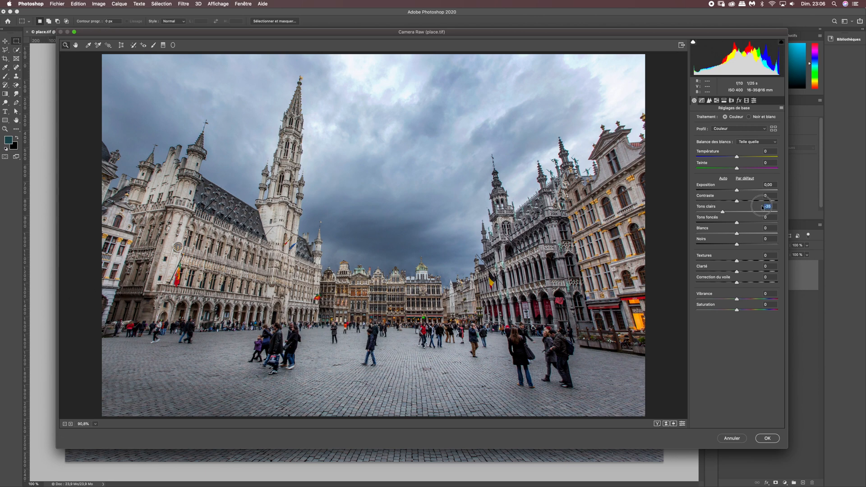
{"action": "left_click_drag", "start_coordinate": [722, 212], "coordinate": [725, 212]}
{"action": "left_click", "coordinate": [738, 261]}
{"action": "left_click_drag", "start_coordinate": [738, 261], "coordinate": [740, 260]}
{"action": "type", "text": "10"}
{"action": "key", "text": "Return"}
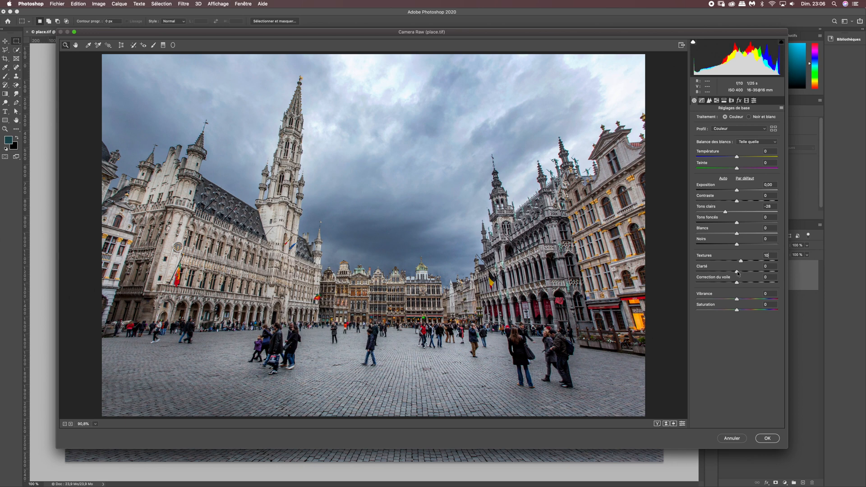
Set the clarity (Clarté) to +20 and the dehaze (Correction du voile) to +10.
{"action": "left_click_drag", "start_coordinate": [737, 273], "coordinate": [739, 273]}
{"action": "type", "text": "20"}
{"action": "key", "text": "Return"}
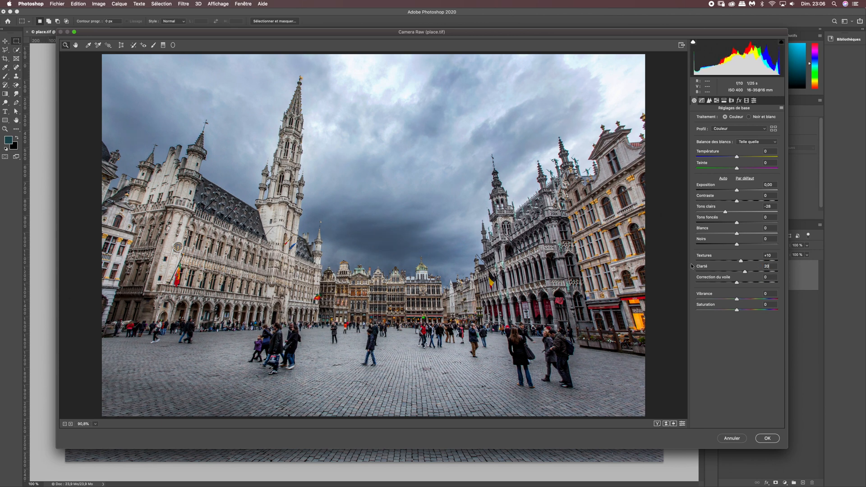
{"action": "left_click", "coordinate": [760, 277]}
{"action": "type", "text": "10"}
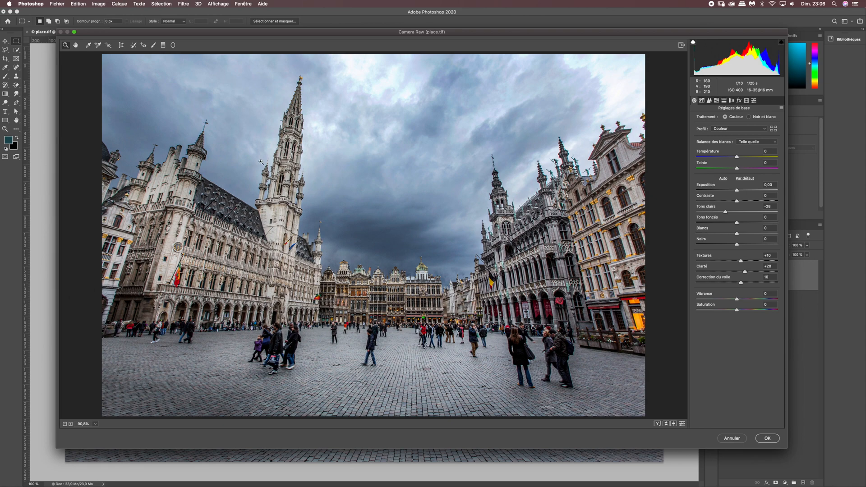
Remove the towers' green fringe with a green amount of 20 and a green hue range of 40/82, and apply the filter.
{"action": "left_click", "coordinate": [194, 152]}
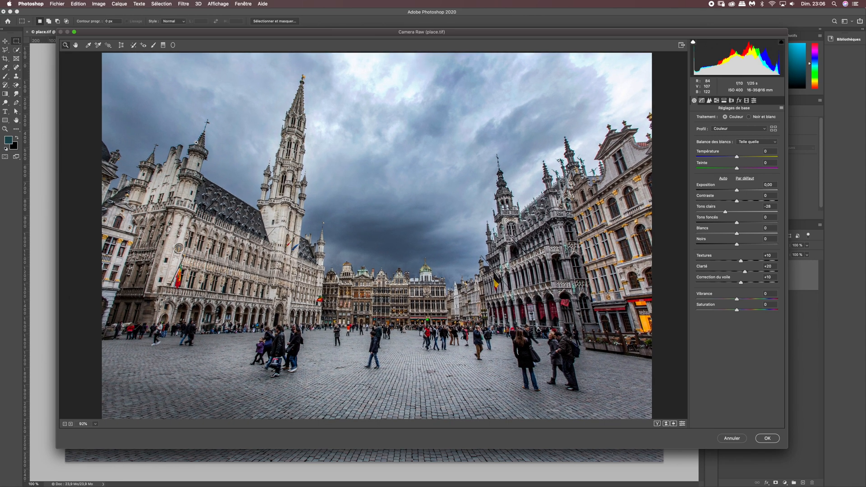
{"action": "key", "text": "super+equal"}
{"action": "key", "text": "super+equal"}
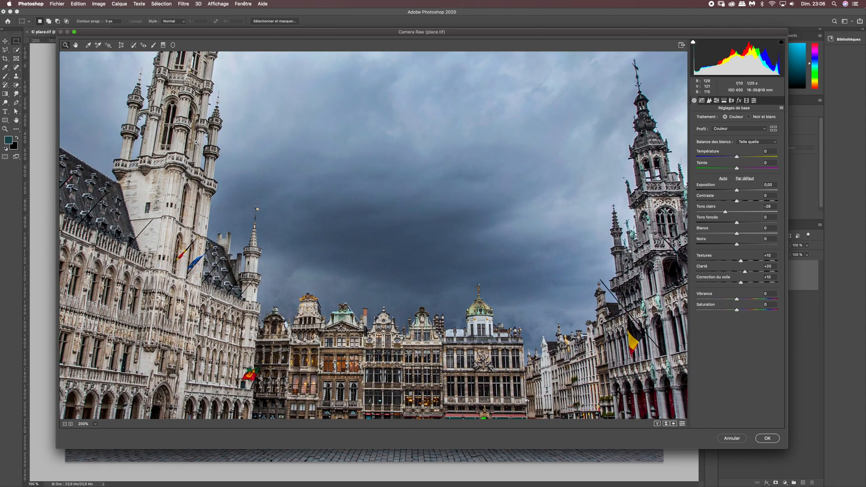
{"action": "left_click_drag", "start_coordinate": [236, 193], "coordinate": [396, 319]}
{"action": "left_click_drag", "start_coordinate": [207, 226], "coordinate": [325, 257]}
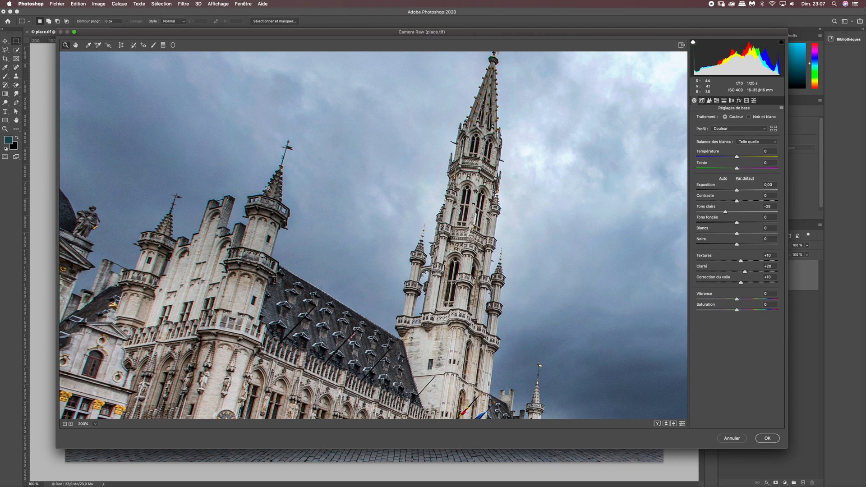
{"action": "left_click", "coordinate": [731, 100]}
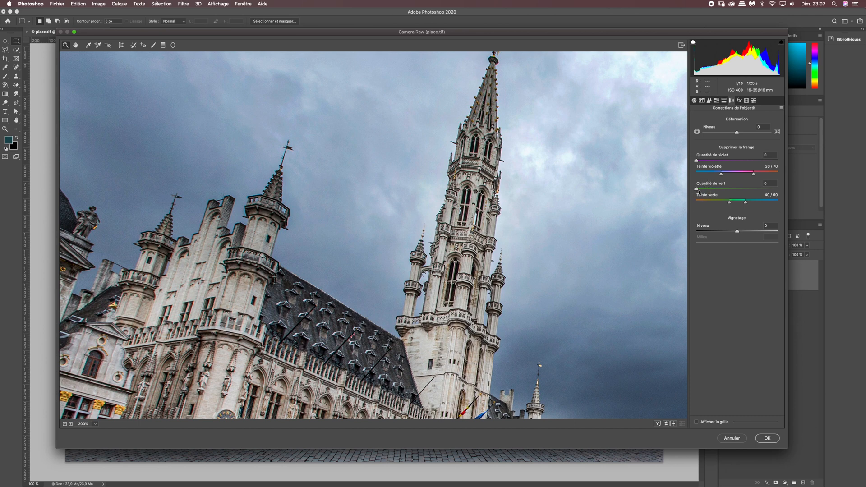
{"action": "left_click_drag", "start_coordinate": [697, 190], "coordinate": [782, 192]}
{"action": "left_click_drag", "start_coordinate": [746, 204], "coordinate": [762, 205]}
{"action": "key", "text": "super+minus"}
{"action": "key", "text": "super+minus"}
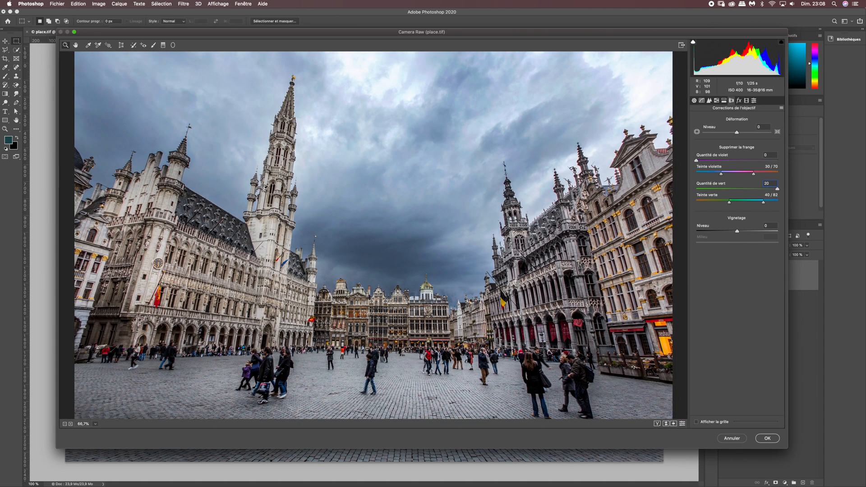
{"action": "left_click", "coordinate": [766, 439]}
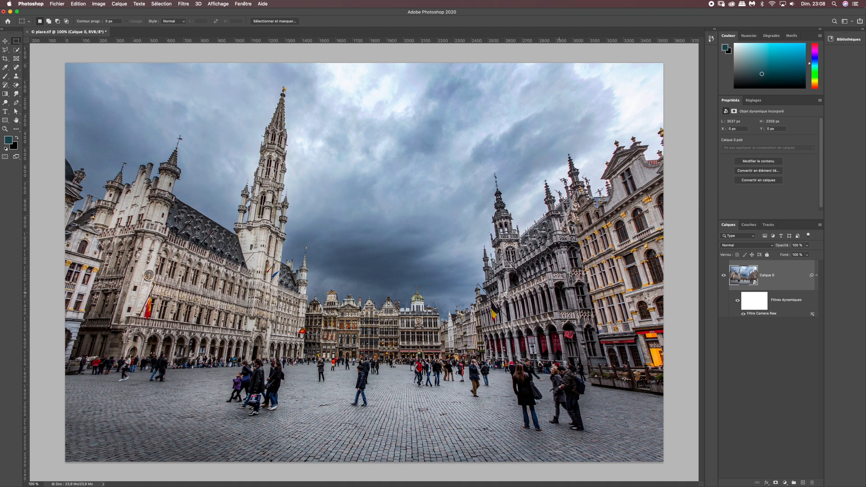
Add a Selective Color (Correction sélective) adjustment layer above the photo layer.
{"action": "left_click", "coordinate": [785, 483]}
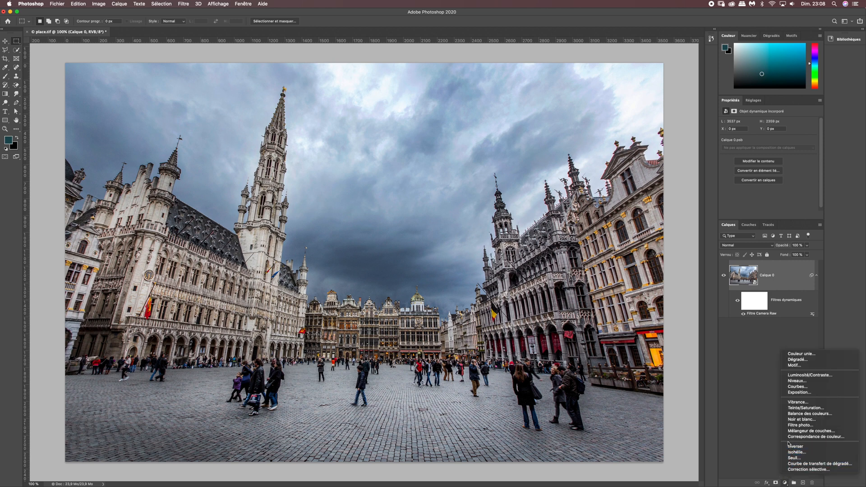
{"action": "left_click", "coordinate": [798, 470]}
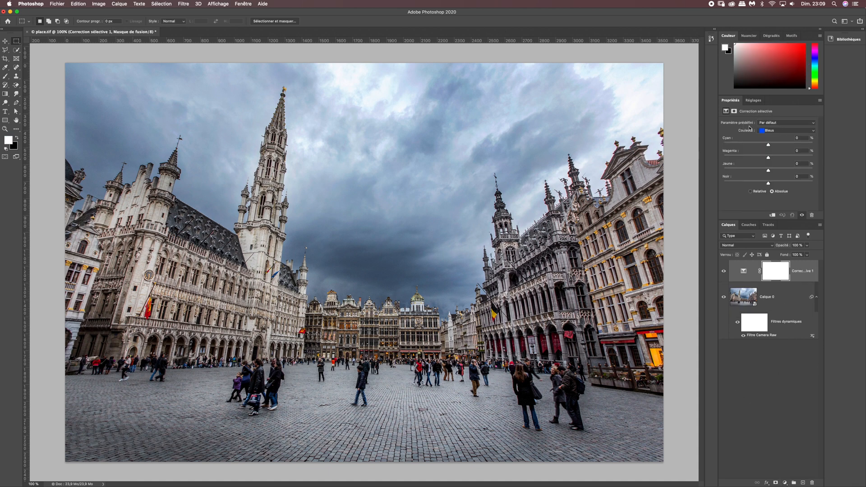
{"action": "left_click", "coordinate": [245, 4]}
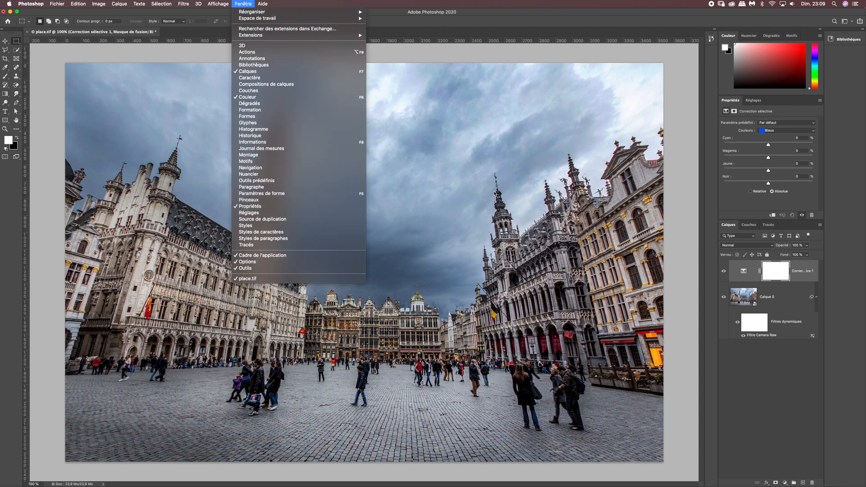
{"action": "left_click", "coordinate": [732, 202]}
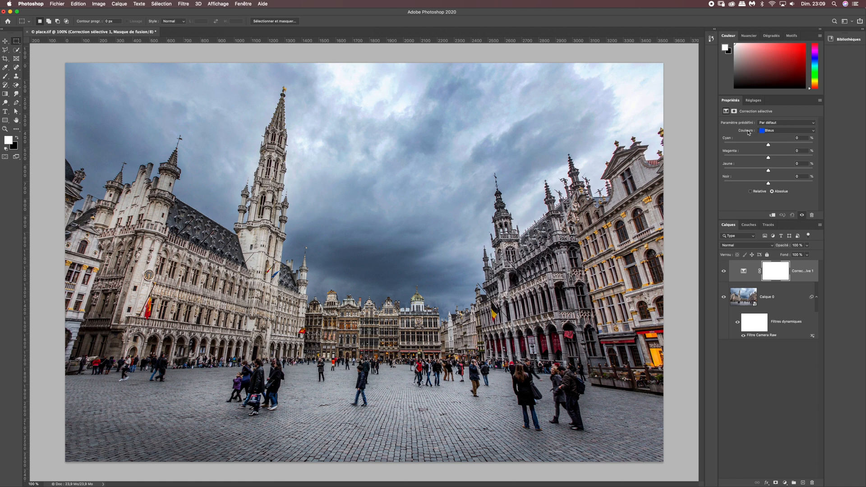
Adjust the Cyans range of the selective color layer to Cyan +79, Magenta -100 and Yellow -80.
{"action": "left_click", "coordinate": [768, 132]}
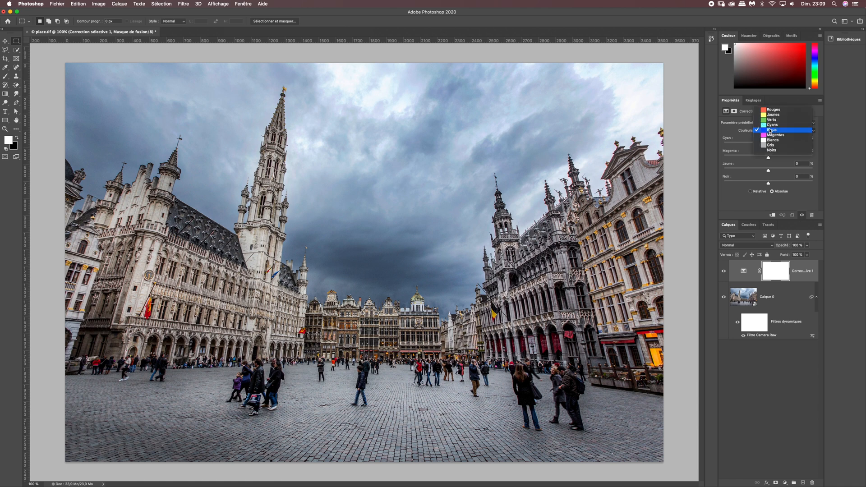
{"action": "left_click", "coordinate": [772, 125]}
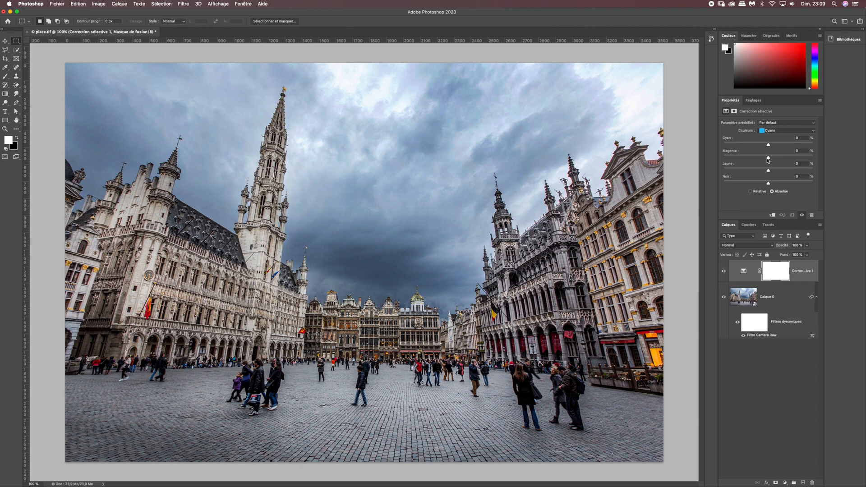
{"action": "left_click_drag", "start_coordinate": [769, 158], "coordinate": [702, 154]}
{"action": "left_click_drag", "start_coordinate": [768, 145], "coordinate": [781, 144]}
{"action": "type", "text": "7"}
{"action": "left_click_drag", "start_coordinate": [768, 172], "coordinate": [751, 172]}
{"action": "left_click", "coordinate": [792, 164]}
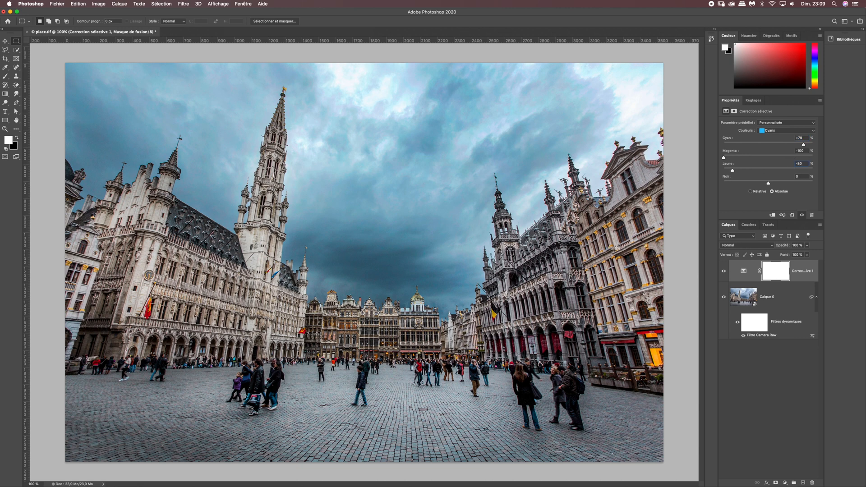
Set the Blues range to Cyan +20, Magenta -100 and Yellow +15, with the adjustment layer at 20% opacity.
{"action": "left_click", "coordinate": [766, 131]}
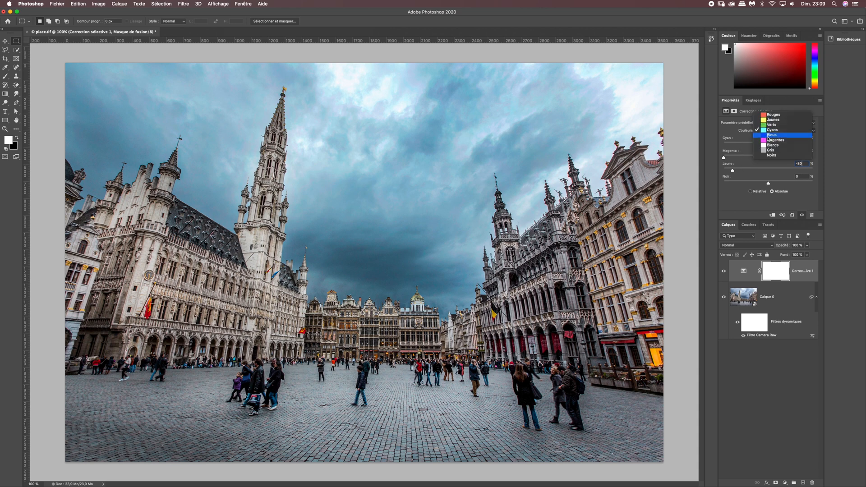
{"action": "left_click", "coordinate": [769, 136]}
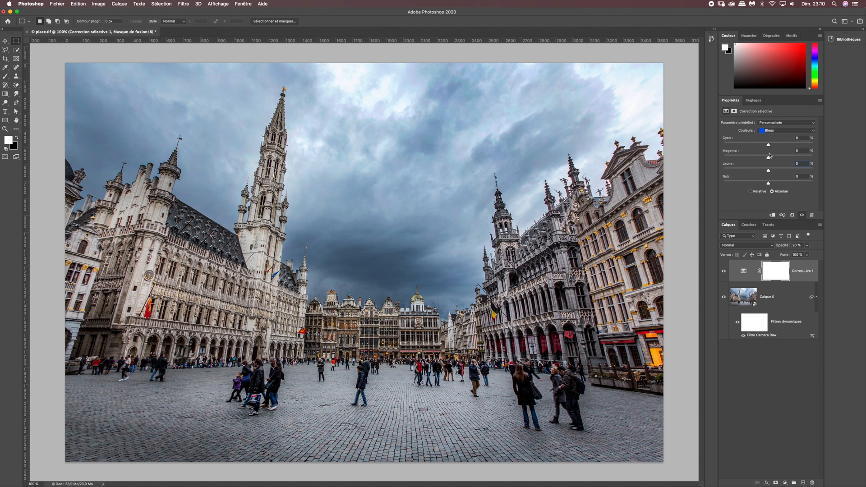
{"action": "left_click", "coordinate": [785, 139]}
{"action": "left_click_drag", "start_coordinate": [768, 158], "coordinate": [708, 156]}
{"action": "left_click", "coordinate": [806, 165]}
Compare the photo with and without the selective color correction by toggling the adjustment layer's visibility.
{"action": "left_click", "coordinate": [724, 271]}
{"action": "left_click", "coordinate": [723, 272]}
{"action": "left_click", "coordinate": [723, 272]}
{"action": "left_click", "coordinate": [724, 272]}
{"action": "left_click", "coordinate": [723, 272]}
{"action": "left_click", "coordinate": [724, 272]}
{"action": "left_click", "coordinate": [724, 272]}
{"action": "left_click", "coordinate": [724, 272]}
{"action": "left_click", "coordinate": [723, 271]}
{"action": "left_click", "coordinate": [723, 271]}
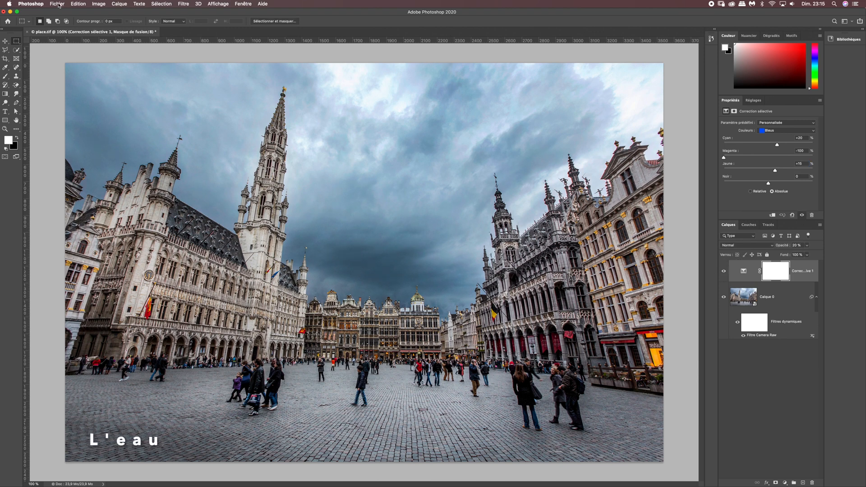
Open lac.jpg from the defi 2 folder, keeping its embedded colour profile.
{"action": "left_click", "coordinate": [57, 4]}
{"action": "left_click", "coordinate": [410, 178]}
{"action": "key", "text": "super+o"}
{"action": "left_click", "coordinate": [620, 85]}
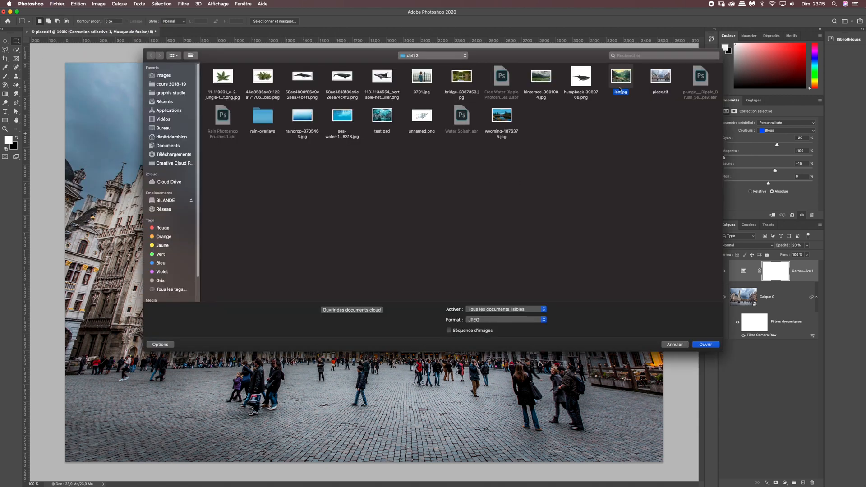
{"action": "left_click", "coordinate": [710, 345]}
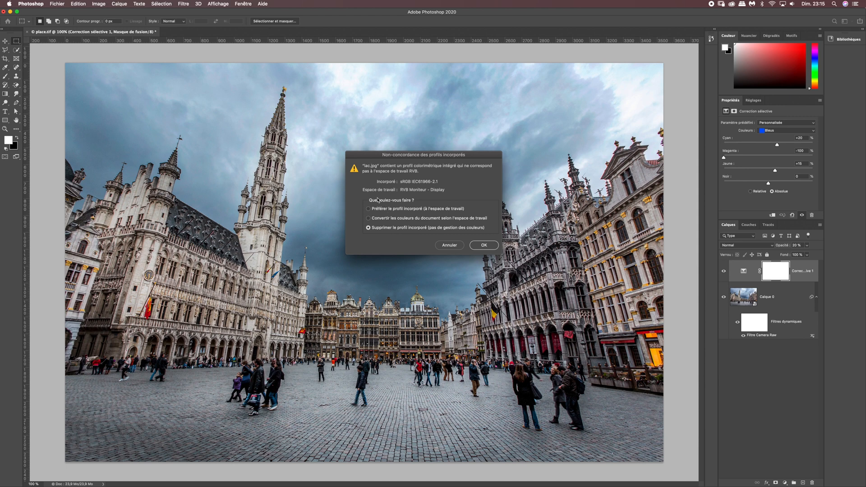
{"action": "left_click", "coordinate": [369, 208]}
{"action": "left_click", "coordinate": [483, 245]}
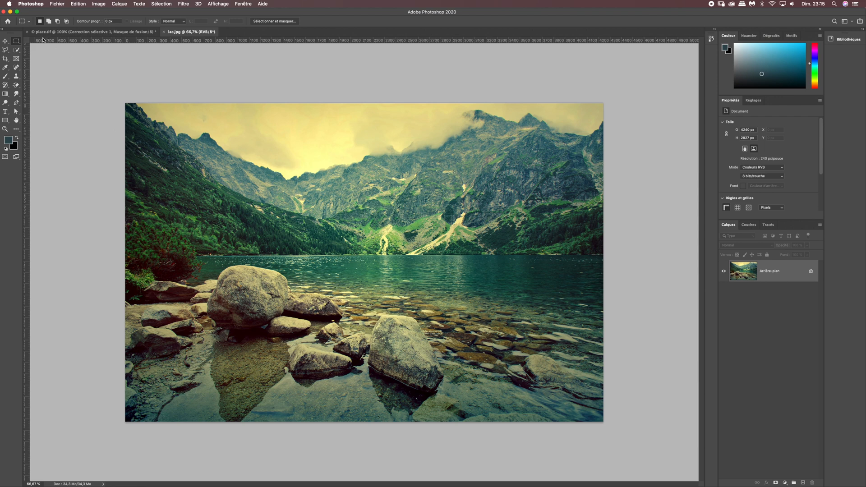
Select the lake water and rocks below the far shoreline across the image's full width and copy them.
{"action": "right_click", "coordinate": [19, 42]}
{"action": "left_click", "coordinate": [40, 39]}
{"action": "left_click_drag", "start_coordinate": [604, 255], "coordinate": [123, 422]}
{"action": "key", "text": "super+c"}
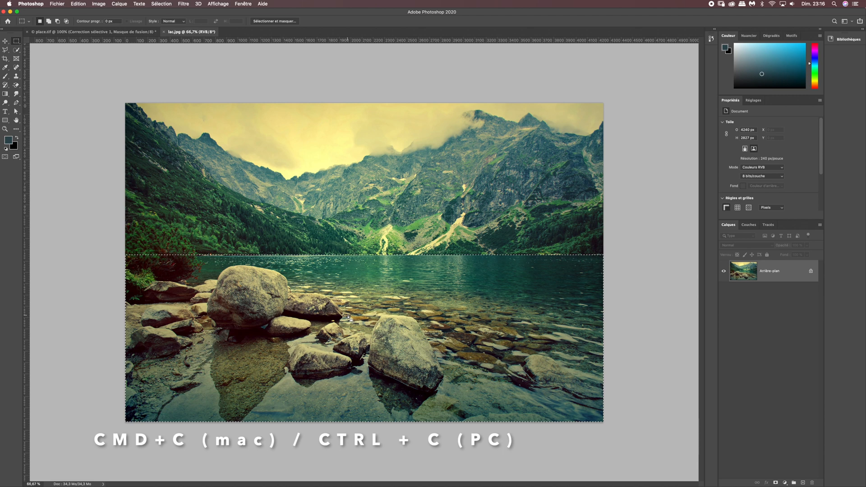
Paste the copied lake area into place.tif as a new layer and close lac.jpg.
{"action": "left_click", "coordinate": [124, 34]}
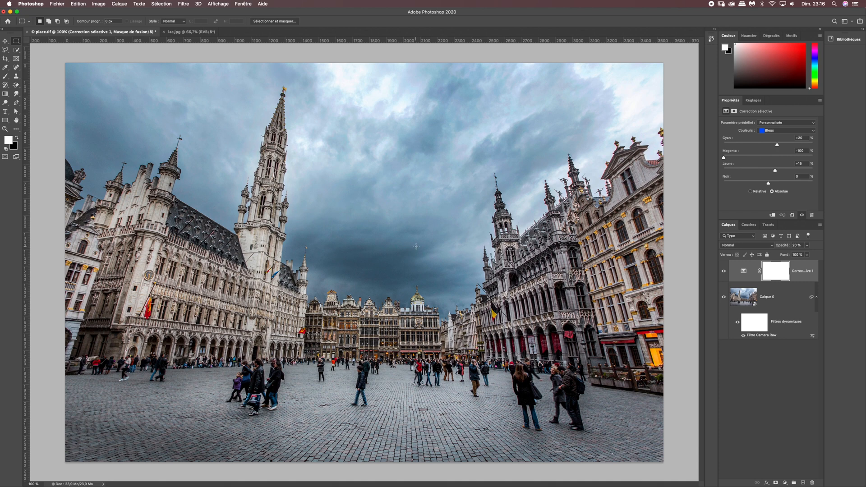
{"action": "left_click_drag", "start_coordinate": [415, 247], "coordinate": [415, 248]}
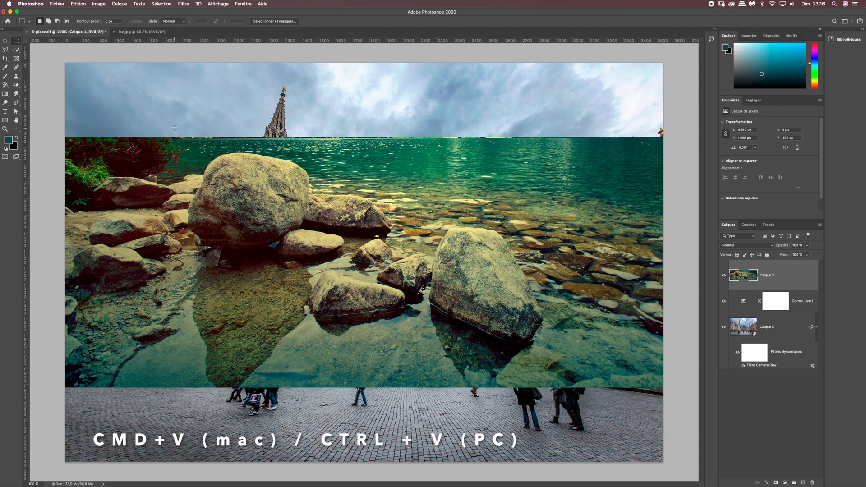
{"action": "left_click", "coordinate": [126, 32]}
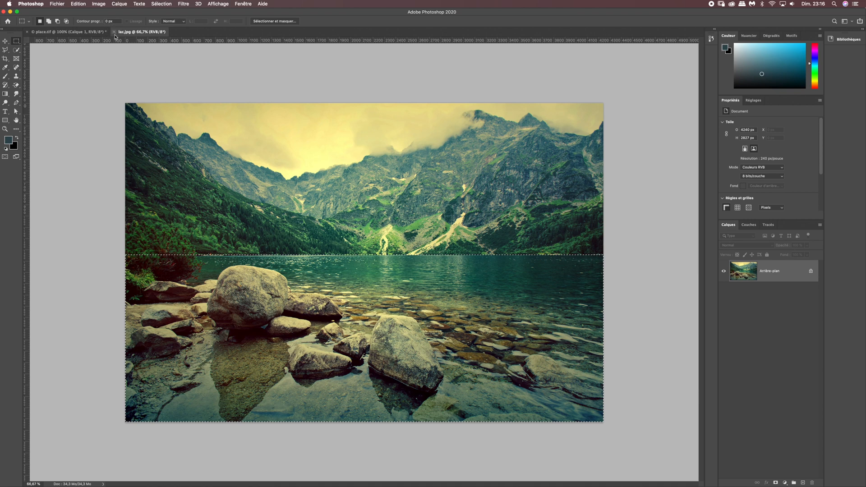
{"action": "left_click", "coordinate": [114, 32]}
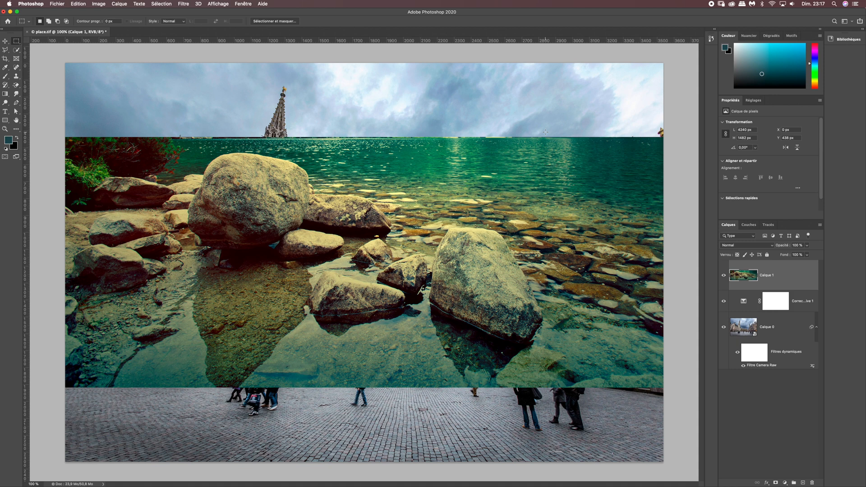
Move the lake layer down over the square's ground and scale it proportionally to about 85% so it spans the image's width.
{"action": "key", "text": "super+t"}
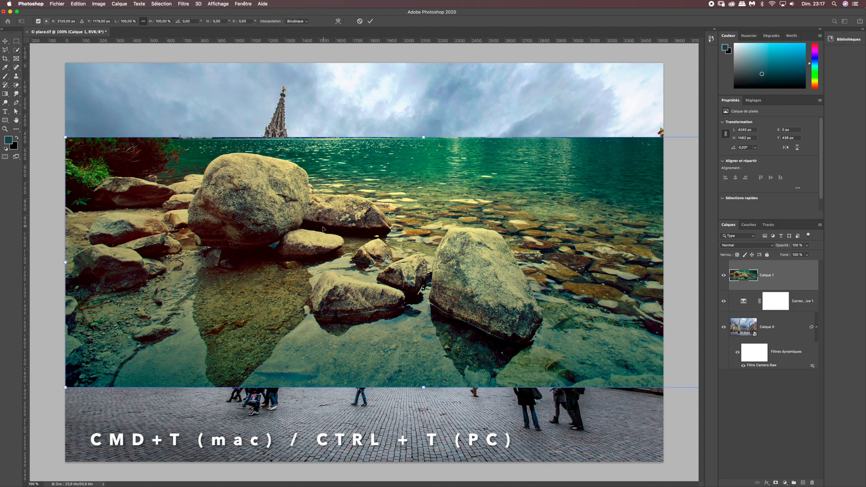
{"action": "left_click_drag", "start_coordinate": [343, 246], "coordinate": [321, 466]}
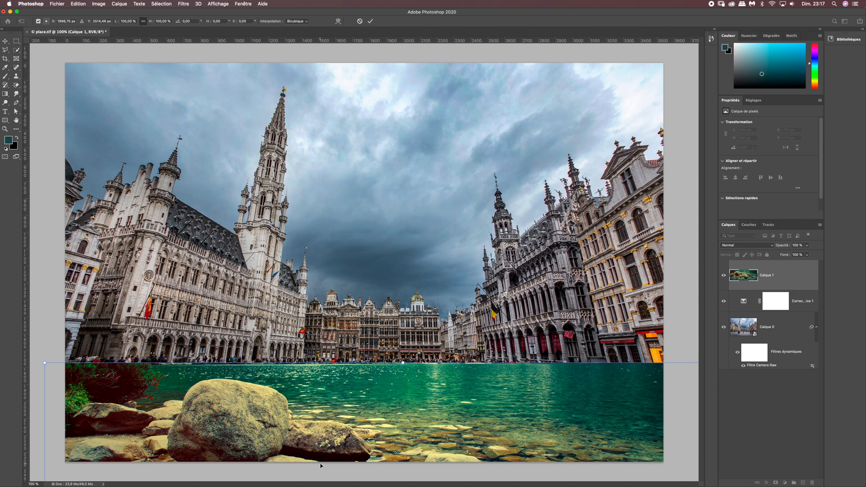
{"action": "key", "text": "super+minus"}
{"action": "key", "text": "super+minus"}
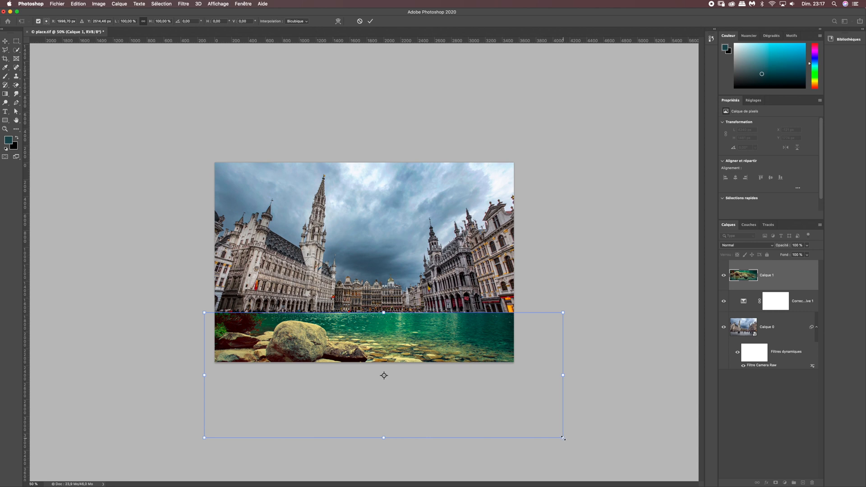
{"action": "left_click_drag", "start_coordinate": [563, 438], "coordinate": [520, 409]}
{"action": "left_click_drag", "start_coordinate": [202, 420], "coordinate": [208, 418]}
{"action": "mouse_move", "coordinate": [280, 364]}
{"action": "left_mouse_down"}
{"action": "mouse_move", "coordinate": [285, 337]}
{"action": "mouse_move", "coordinate": [282, 352]}
{"action": "left_mouse_up"}
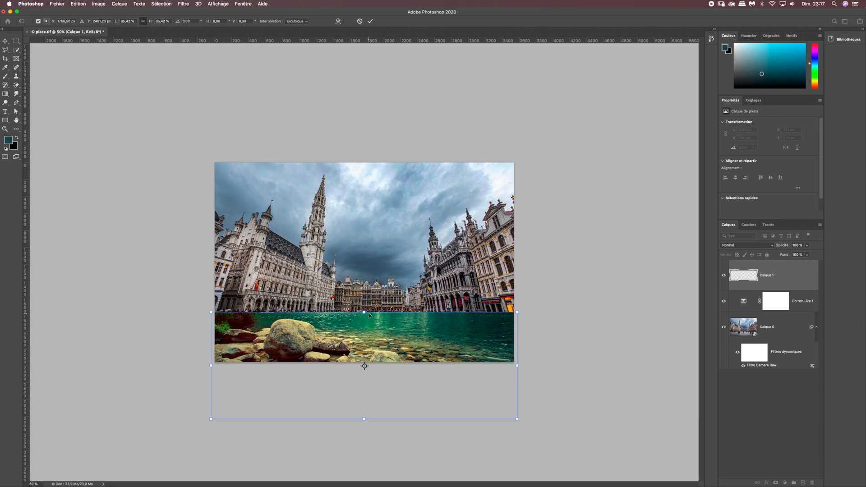
{"action": "left_click_drag", "start_coordinate": [517, 419], "coordinate": [514, 417]}
{"action": "left_click_drag", "start_coordinate": [204, 414], "coordinate": [209, 419]}
{"action": "left_click_drag", "start_coordinate": [376, 357], "coordinate": [378, 351]}
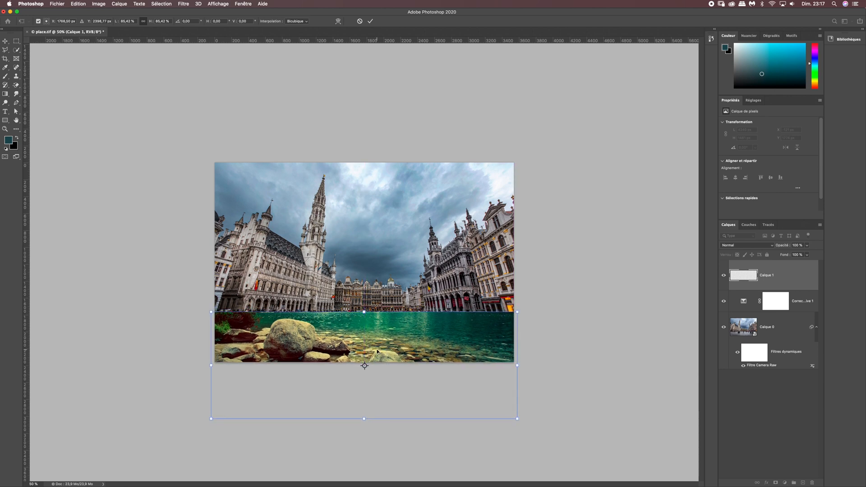
{"action": "key", "text": "Return"}
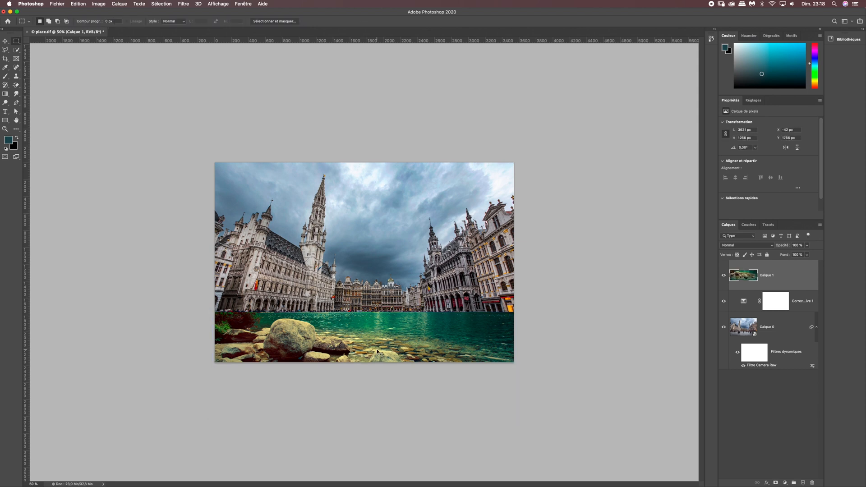
{"action": "key", "text": "super+1"}
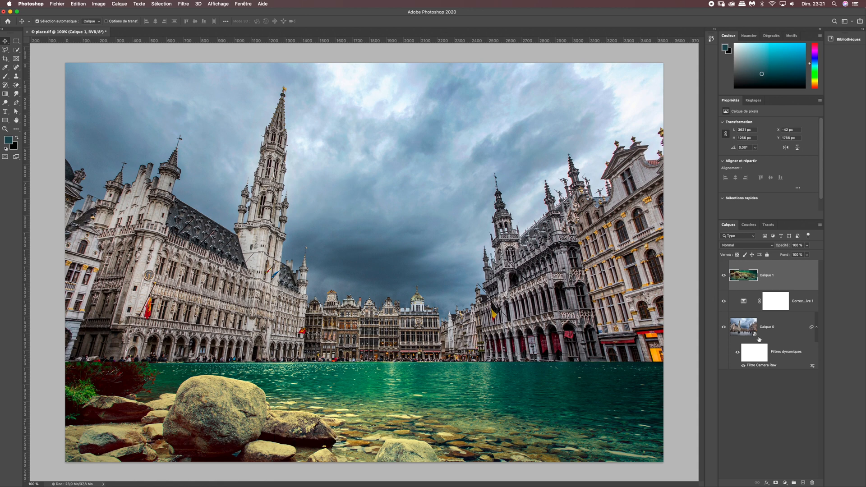
Add a Photo Filter adjustment layer above the lake layer and clip it to that layer.
{"action": "left_click", "coordinate": [784, 482]}
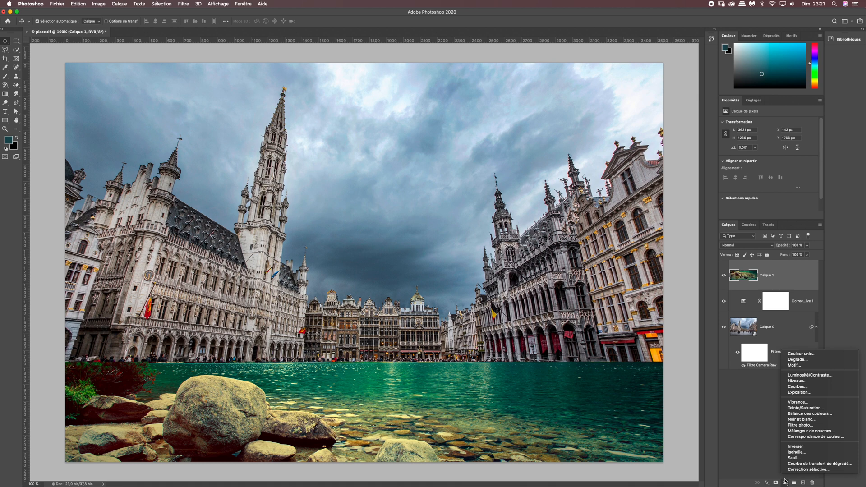
{"action": "left_click", "coordinate": [800, 425]}
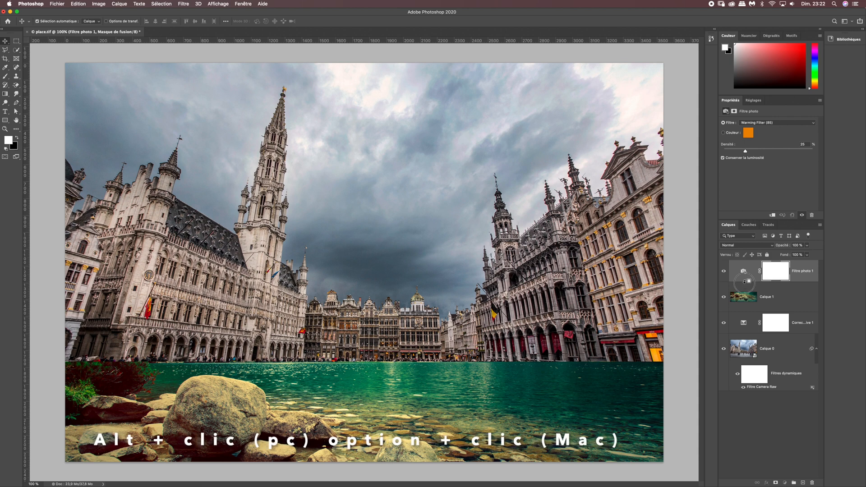
{"action": "left_click", "coordinate": [748, 285], "text": "alt"}
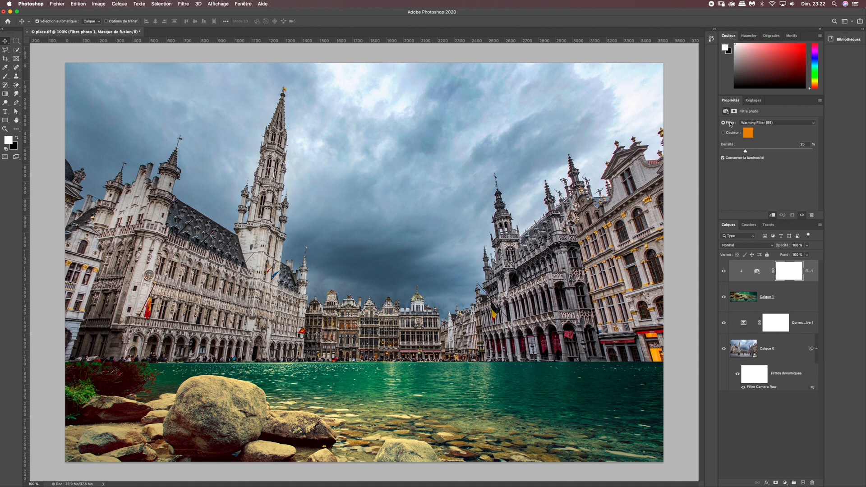
Set the photo filter to Cooling Filter (82) with a density of 40%.
{"action": "left_click", "coordinate": [757, 124]}
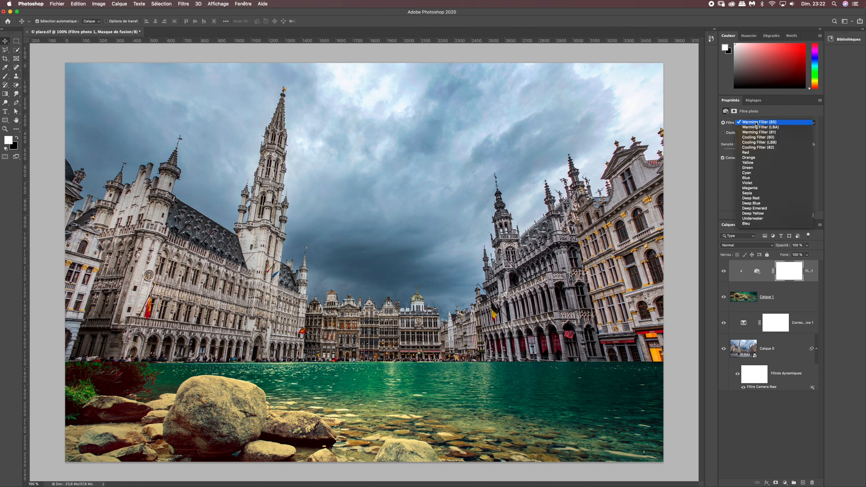
{"action": "left_click", "coordinate": [767, 148]}
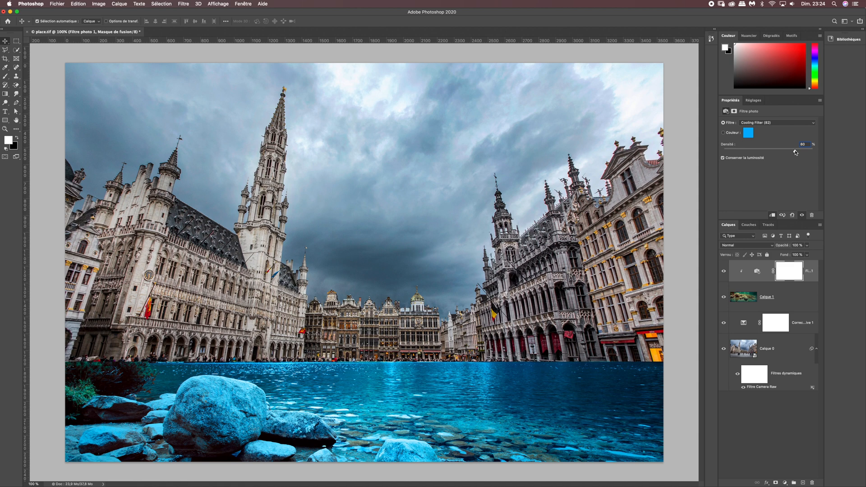
{"action": "left_click_drag", "start_coordinate": [795, 153], "coordinate": [766, 152]}
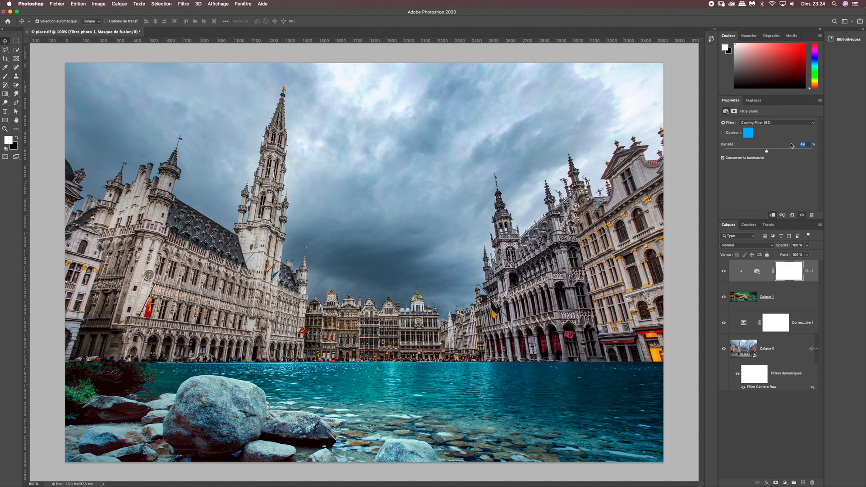
{"action": "type", "text": "4"}
Compare the lake with and without the cooling filter by toggling the adjustment layer's visibility.
{"action": "left_click", "coordinate": [724, 273]}
{"action": "left_click", "coordinate": [723, 272]}
{"action": "left_click", "coordinate": [724, 272]}
{"action": "left_click", "coordinate": [723, 272]}
{"action": "left_click", "coordinate": [723, 273]}
{"action": "left_click", "coordinate": [724, 273]}
{"action": "left_click", "coordinate": [723, 272]}
{"action": "left_click", "coordinate": [723, 272]}
Add a Levels adjustment layer clipped to the lake layer and set its black input level to 15.
{"action": "left_click", "coordinate": [785, 483]}
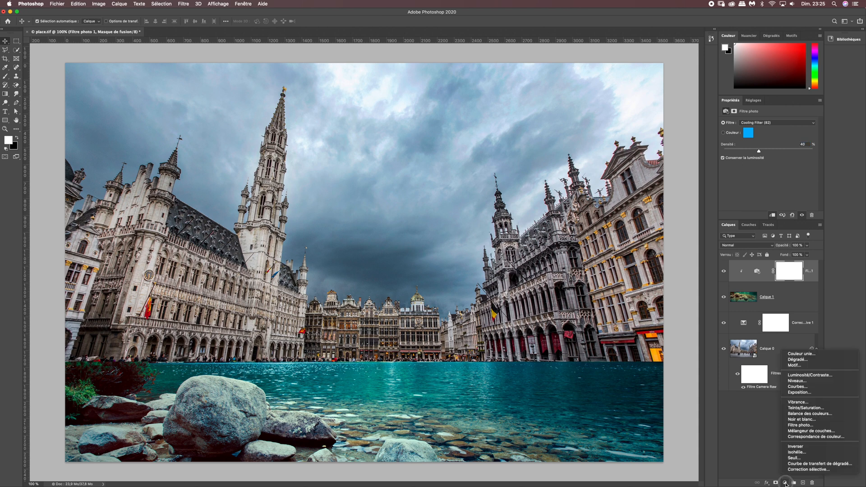
{"action": "left_click", "coordinate": [801, 382]}
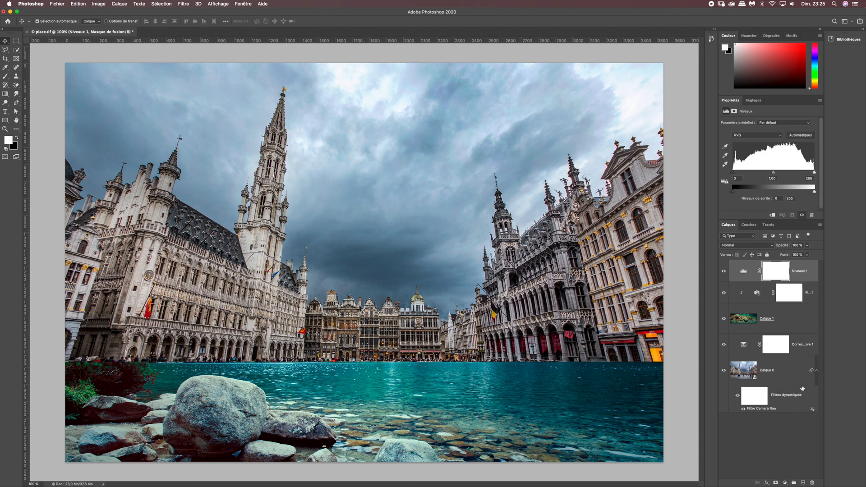
{"action": "left_click", "coordinate": [745, 279], "text": "alt"}
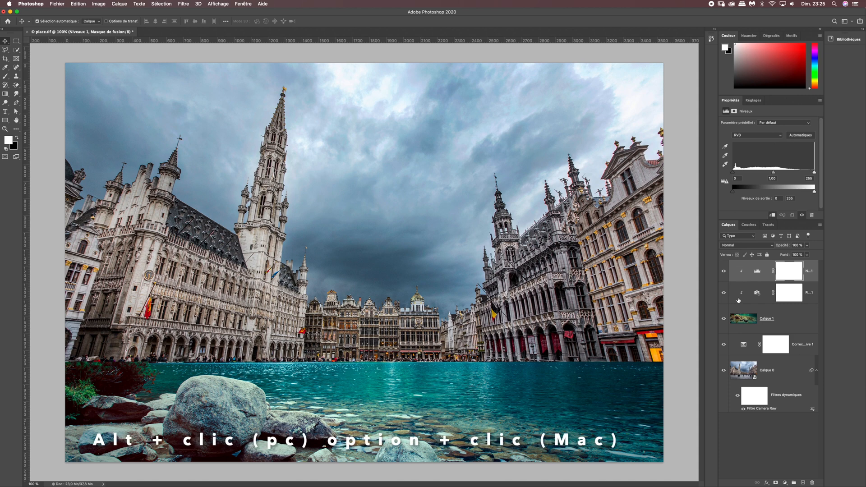
{"action": "left_click_drag", "start_coordinate": [733, 174], "coordinate": [738, 174]}
{"action": "double_click", "coordinate": [737, 178]}
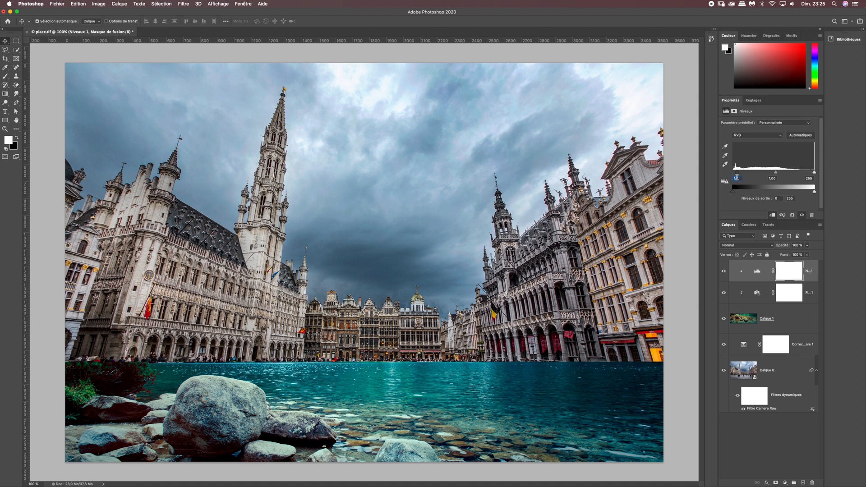
{"action": "type", "text": "15"}
Compare the lake with and without the Levels adjustment and move that layer below the photo filter.
{"action": "left_click", "coordinate": [723, 272]}
{"action": "left_click", "coordinate": [723, 271]}
{"action": "left_click", "coordinate": [724, 272]}
{"action": "left_click", "coordinate": [724, 272]}
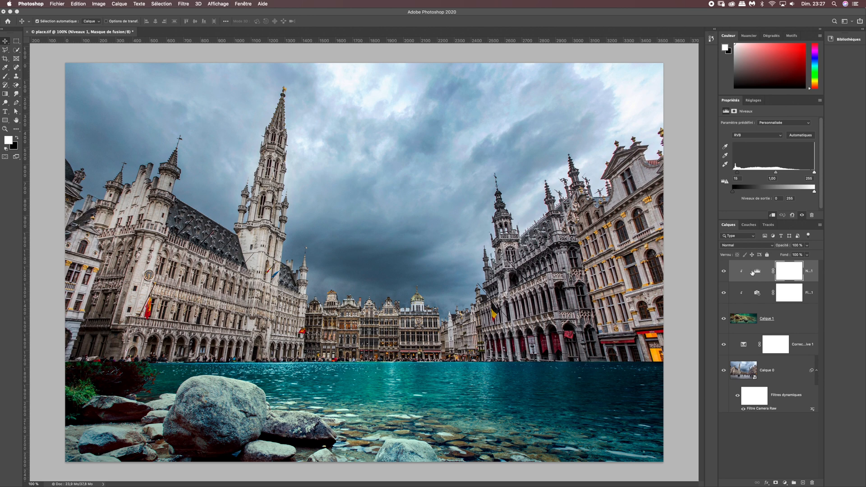
{"action": "left_click_drag", "start_coordinate": [757, 275], "coordinate": [756, 303]}
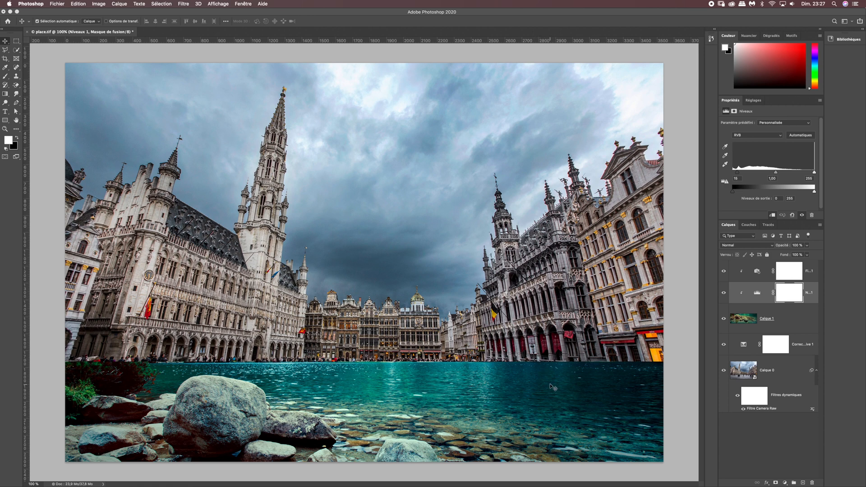
Duplicate the square photo layer Calque 0 and flip the copy vertically.
{"action": "left_click", "coordinate": [748, 371]}
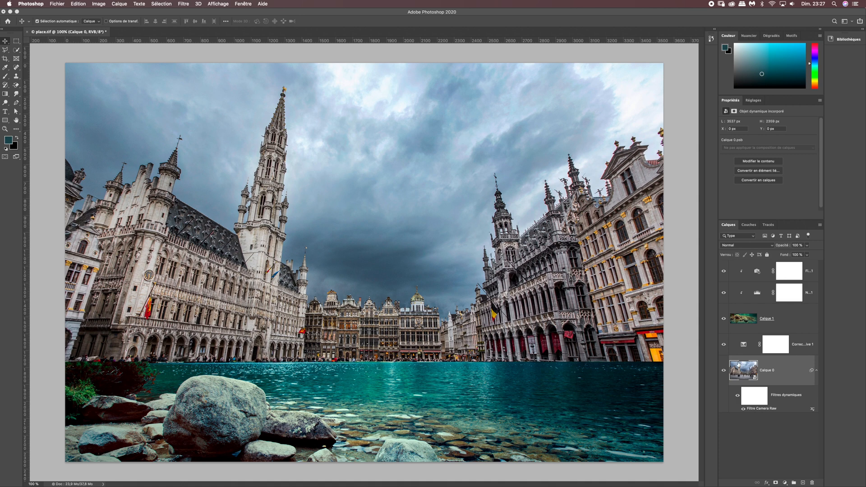
{"action": "key", "text": "super+j"}
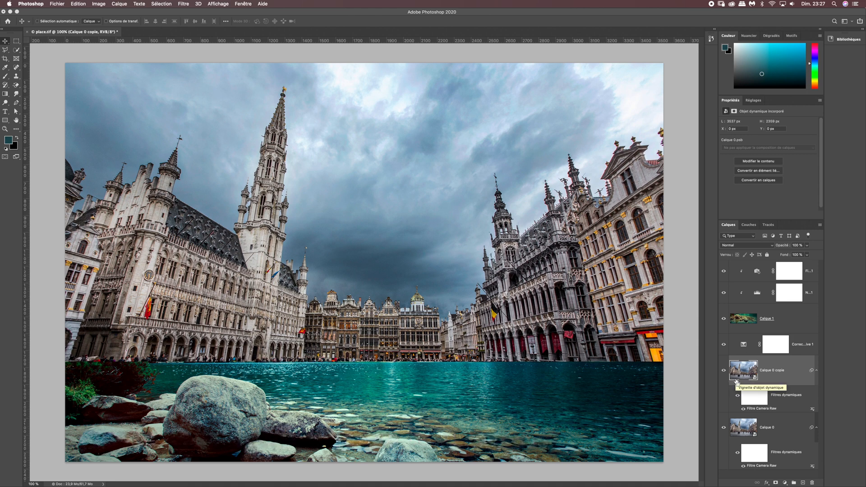
{"action": "key", "text": "super+t"}
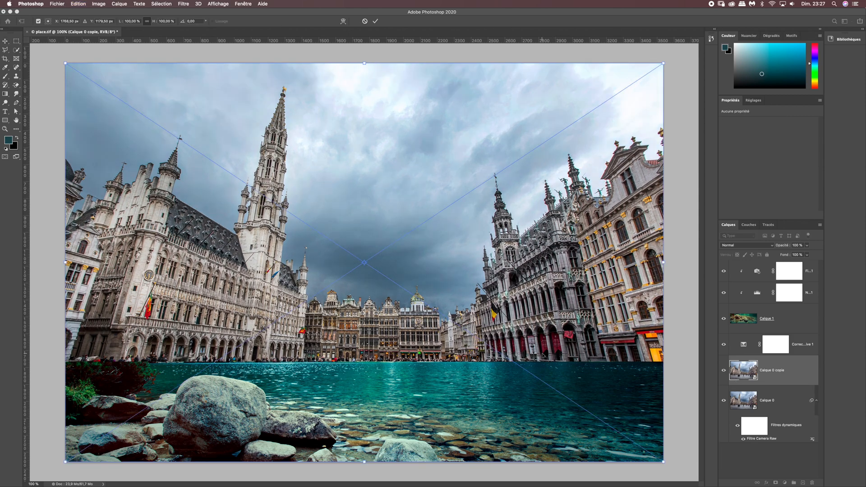
{"action": "key", "text": "super+minus"}
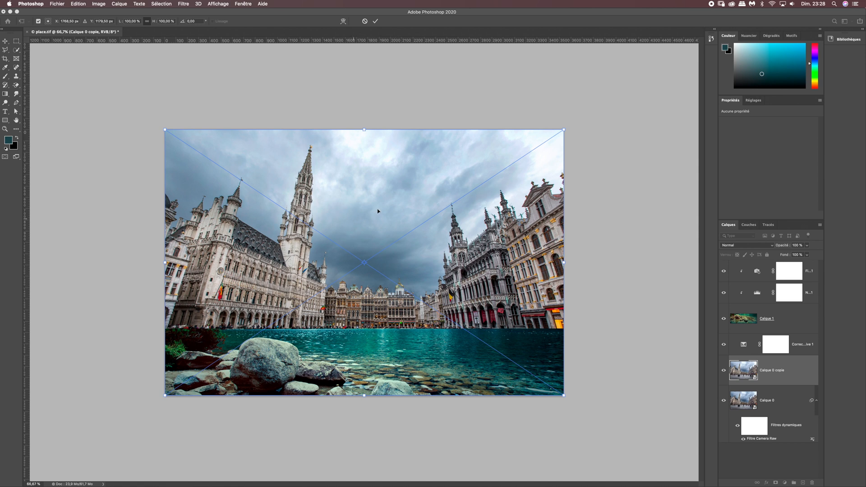
{"action": "right_click", "coordinate": [439, 248]}
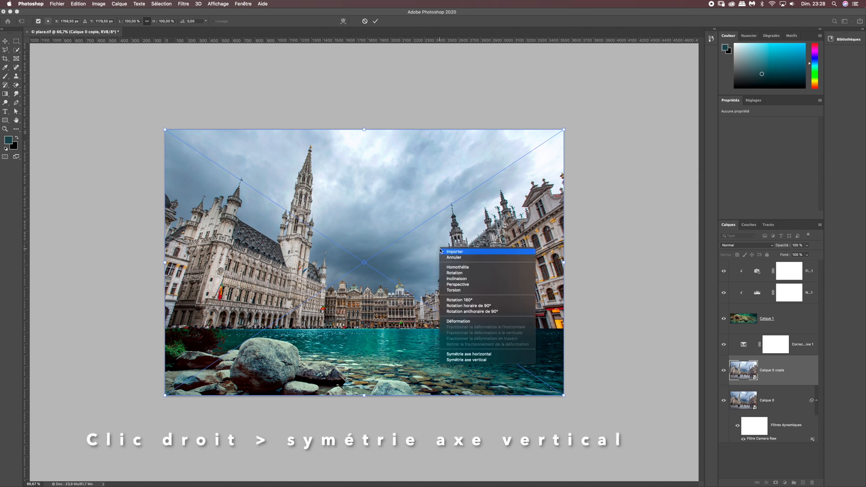
{"action": "left_click", "coordinate": [465, 360]}
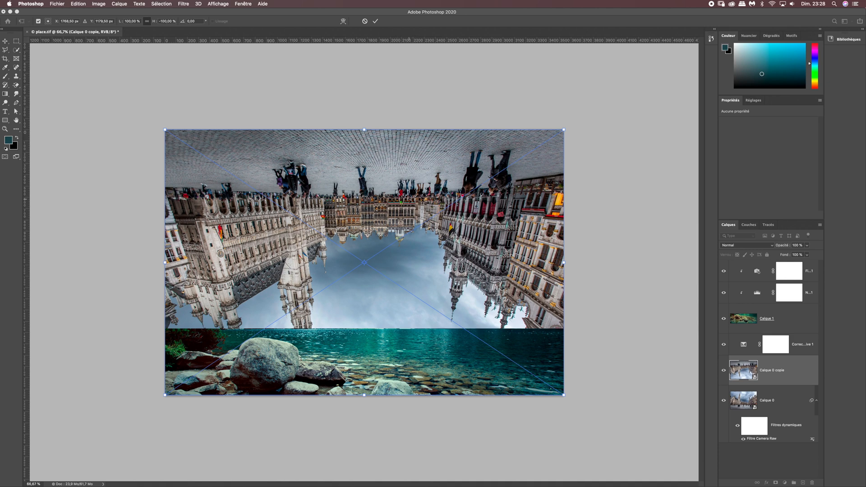
Move the flipped copy straight down to Y 1210 px and place its layer at the top of the layer stack.
{"action": "left_click_drag", "start_coordinate": [407, 201], "coordinate": [406, 335]}
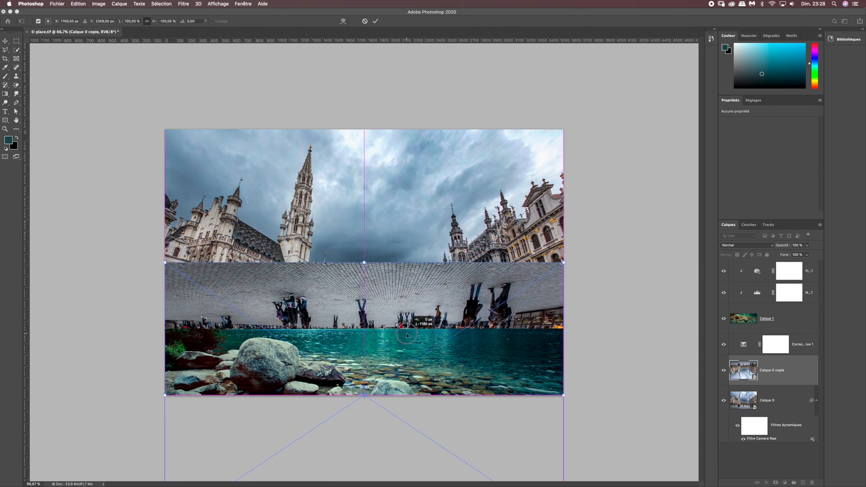
{"action": "left_click_drag", "start_coordinate": [407, 336], "coordinate": [407, 335]}
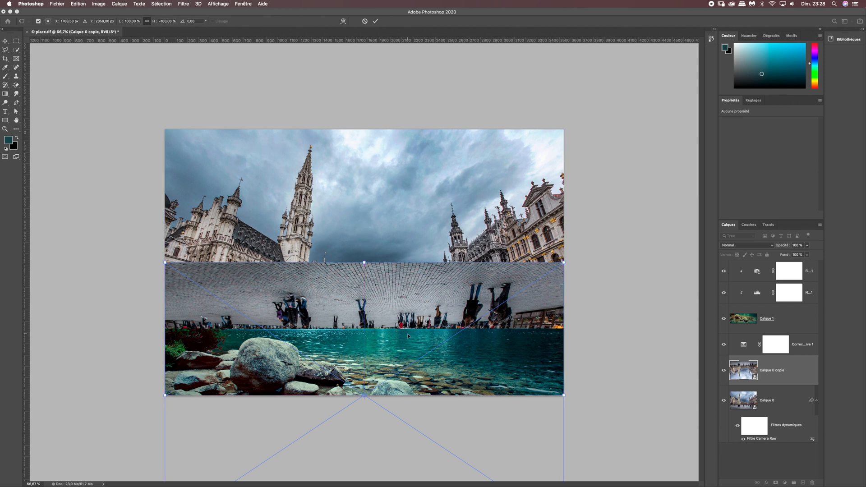
{"action": "key", "text": "shift+Down"}
{"action": "key", "text": "shift+Down"}
{"action": "key", "text": "shift+Down"}
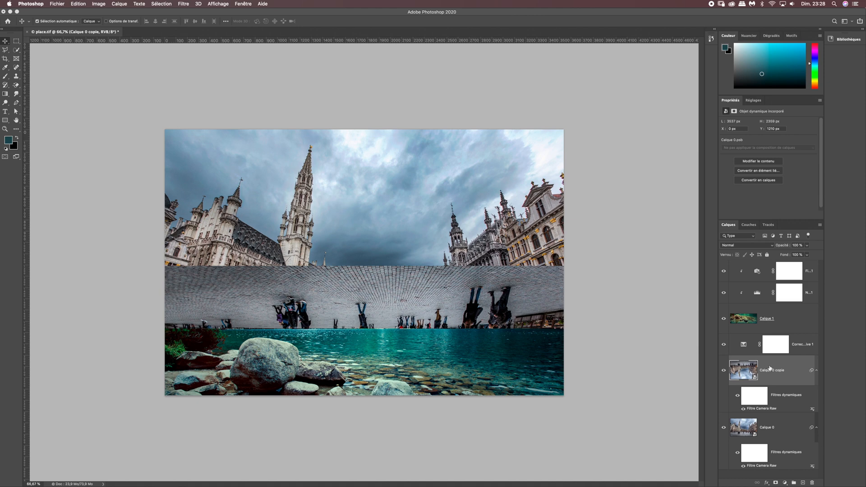
{"action": "left_click_drag", "start_coordinate": [771, 367], "coordinate": [772, 360]}
{"action": "left_click_drag", "start_coordinate": [782, 322], "coordinate": [780, 271]}
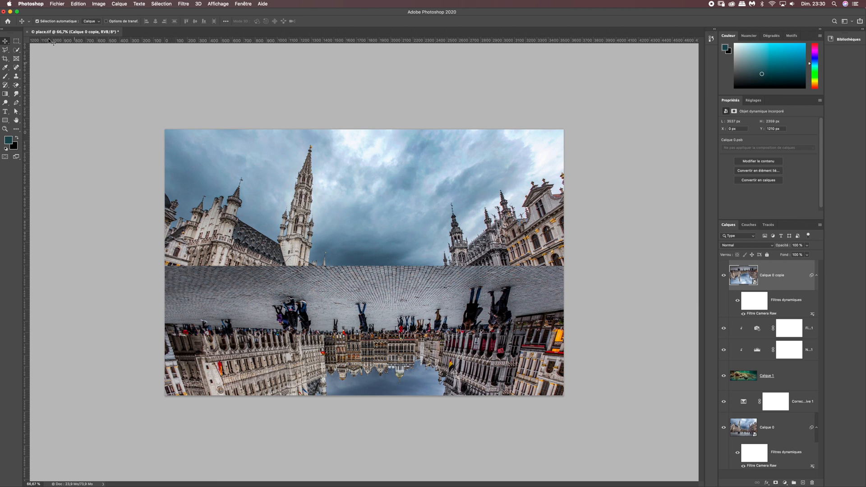
Select the upside-down paving band across the image's full width and hide it with a layer mask on the flipped copy.
{"action": "left_click", "coordinate": [18, 41]}
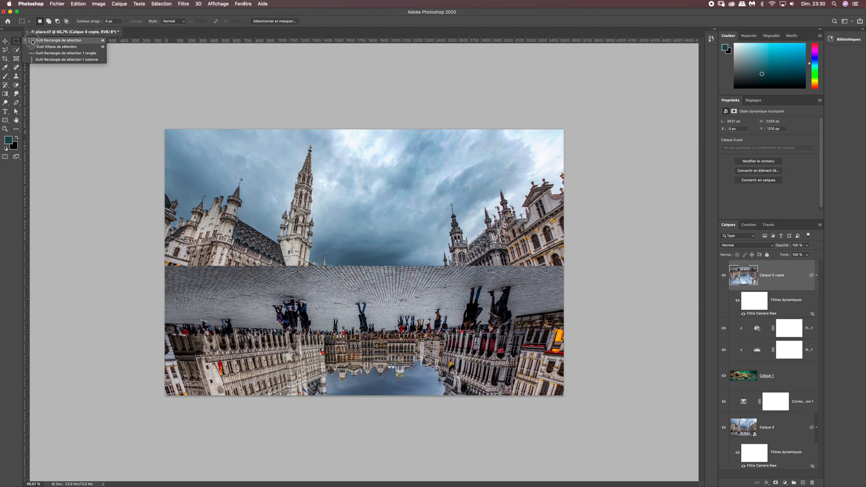
{"action": "left_click", "coordinate": [58, 40]}
{"action": "left_click_drag", "start_coordinate": [163, 260], "coordinate": [586, 331]}
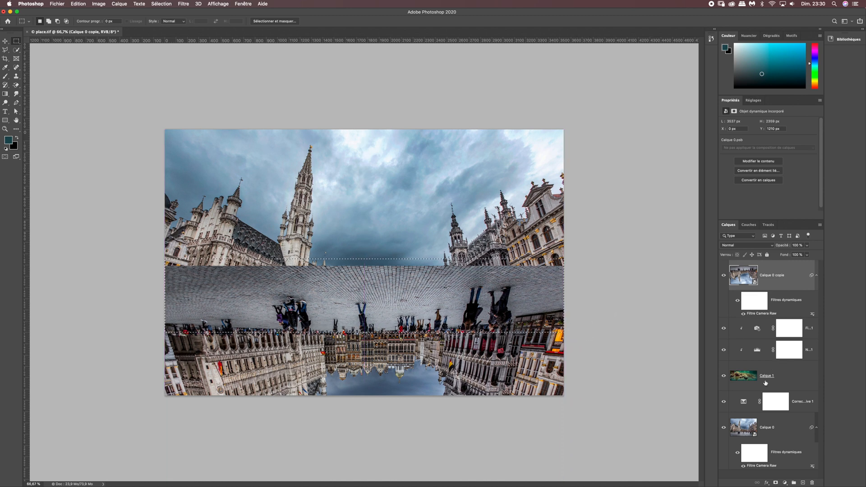
{"action": "left_click", "coordinate": [775, 483]}
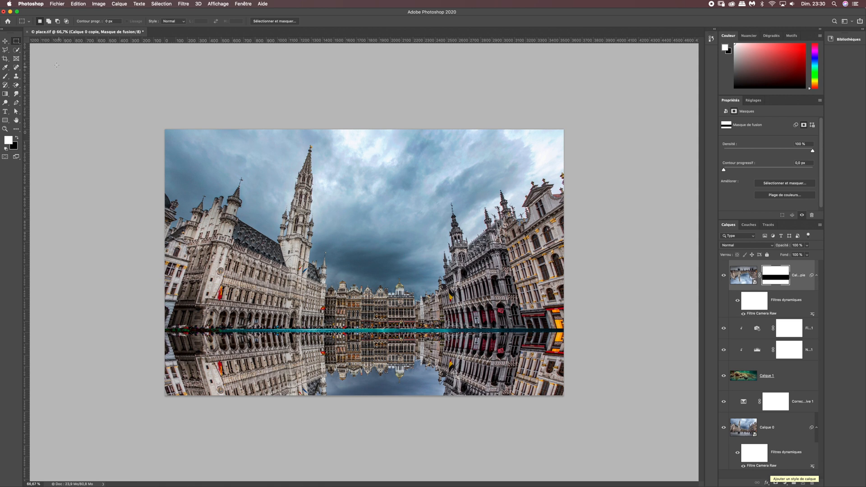
Move the masked reflection up so that it meets the base of the buildings at the waterline.
{"action": "left_click", "coordinate": [5, 42]}
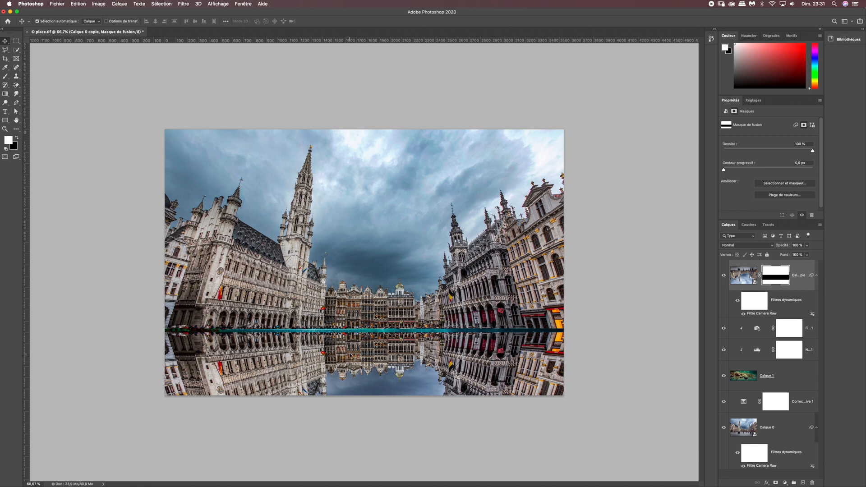
{"action": "left_click_drag", "start_coordinate": [351, 341], "coordinate": [352, 351]}
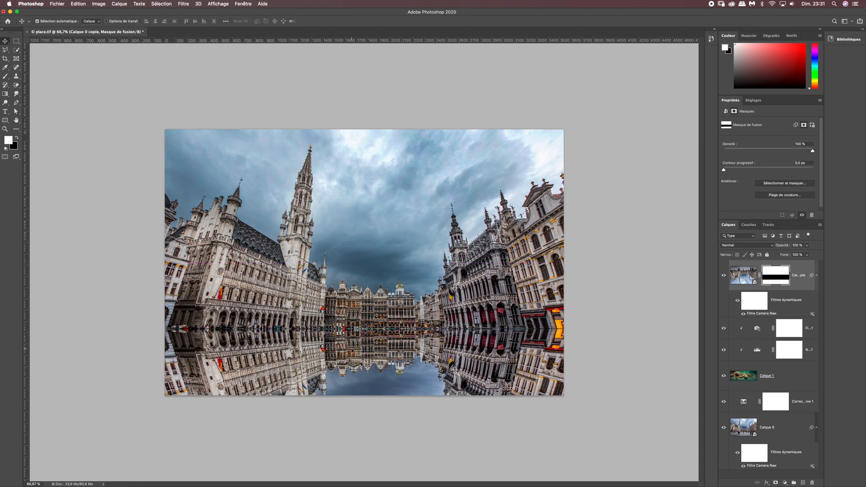
{"action": "key", "text": "Up"}
{"action": "key", "text": "Up"}
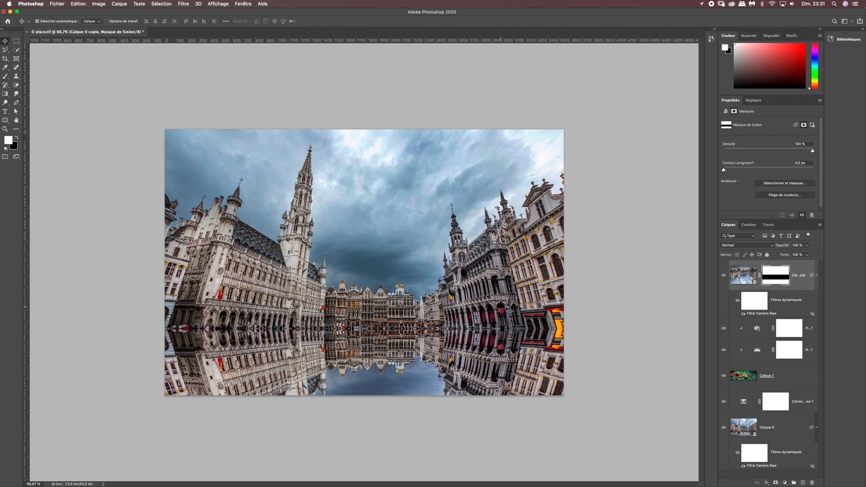
Set the flipped reflection layer's blend mode to Lumière tamisée and its opacity to 50%.
{"action": "left_click", "coordinate": [738, 247]}
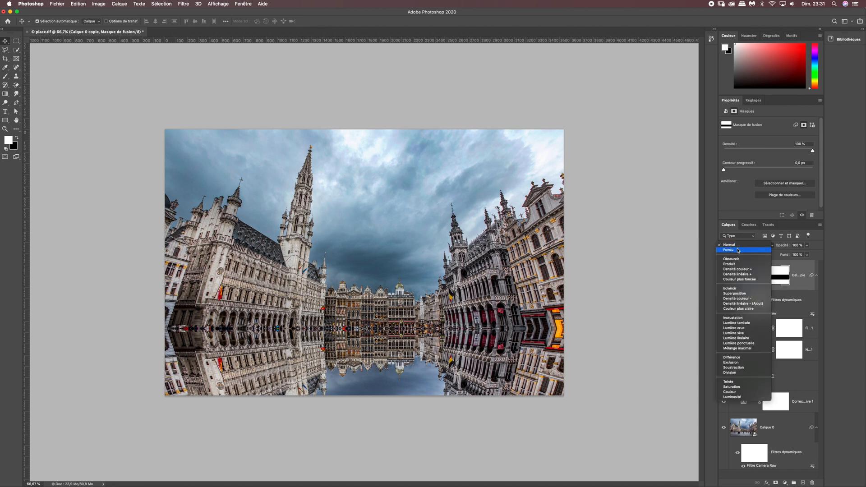
{"action": "left_click", "coordinate": [744, 323]}
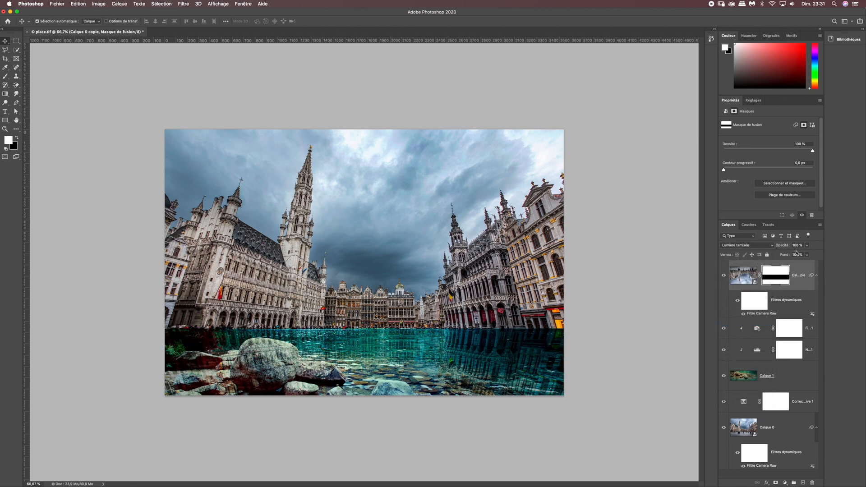
{"action": "left_click", "coordinate": [786, 248]}
{"action": "type", "text": "50"}
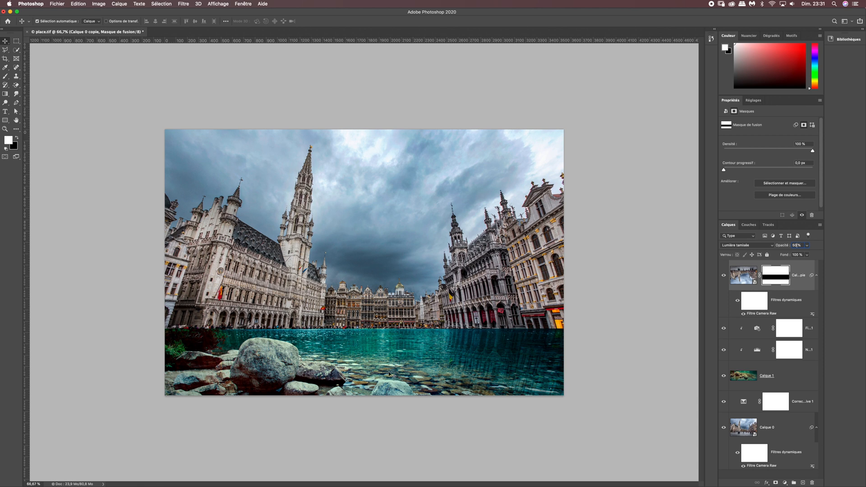
Fade the reflection's lower part on its layer mask with a short, upward linear gradient from black to transparent across the water.
{"action": "left_click", "coordinate": [774, 277]}
{"action": "left_click_drag", "start_coordinate": [5, 94], "coordinate": [27, 93]}
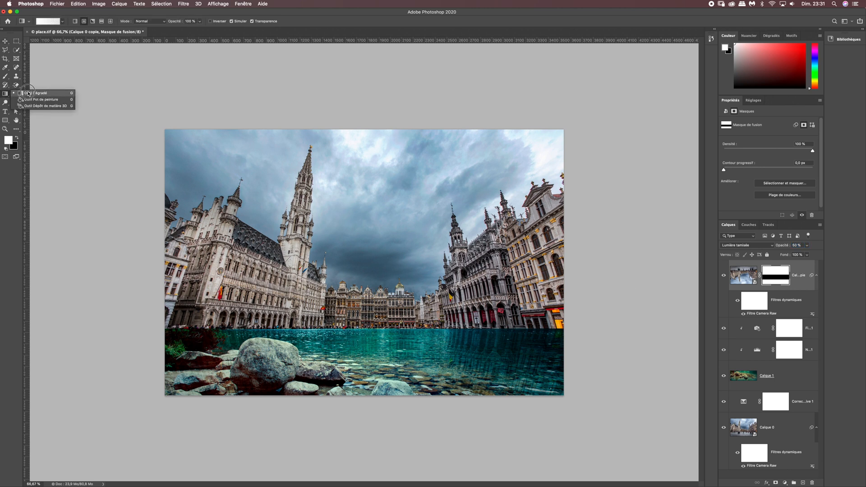
{"action": "left_click", "coordinate": [28, 93]}
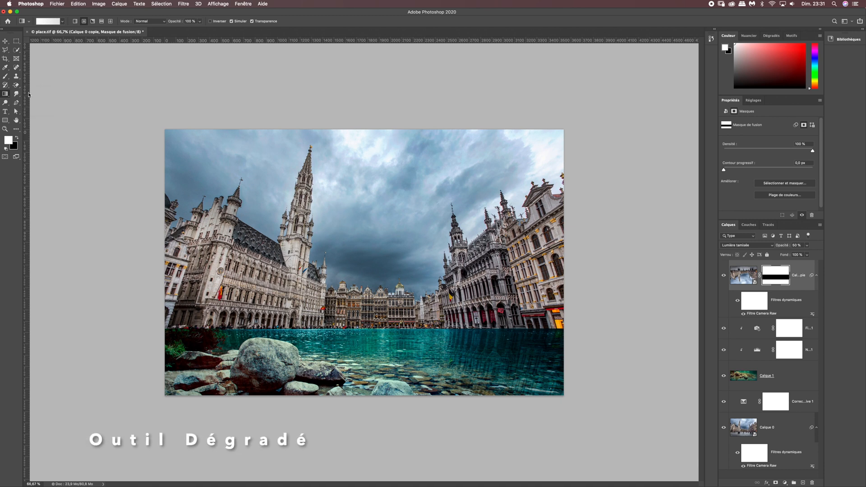
{"action": "left_click", "coordinate": [63, 23]}
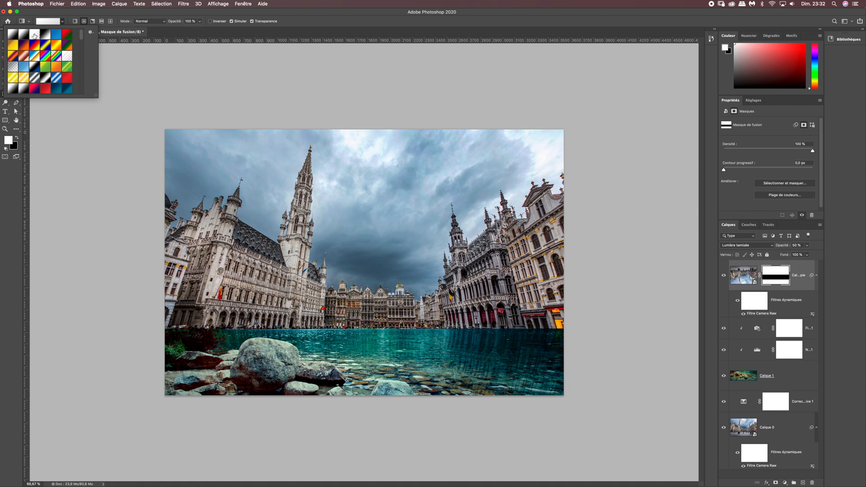
{"action": "left_click", "coordinate": [34, 35]}
{"action": "left_click", "coordinate": [35, 21]}
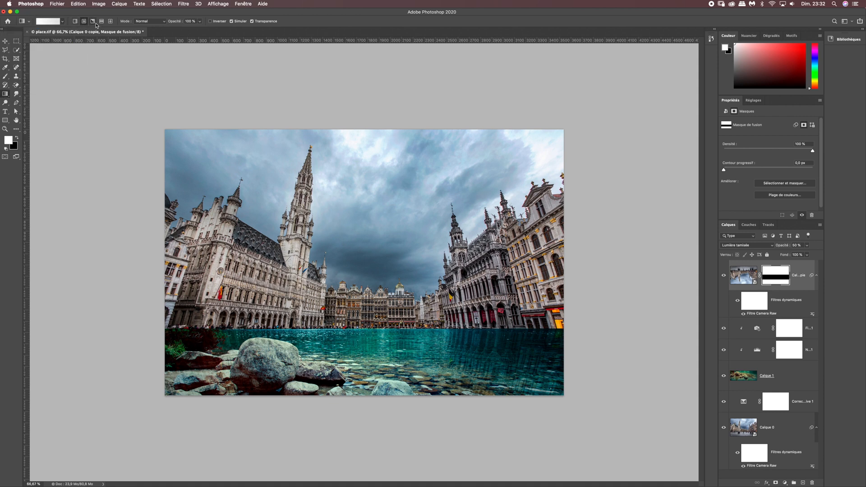
{"action": "left_click", "coordinate": [74, 21]}
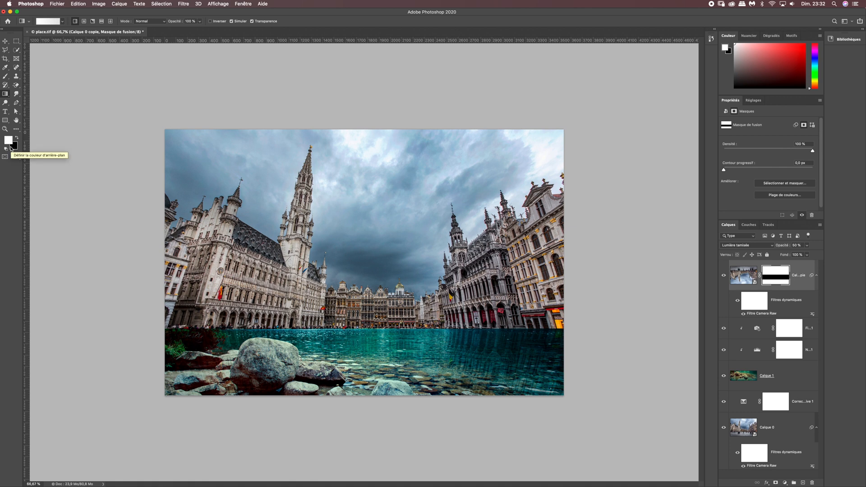
{"action": "key", "text": "x"}
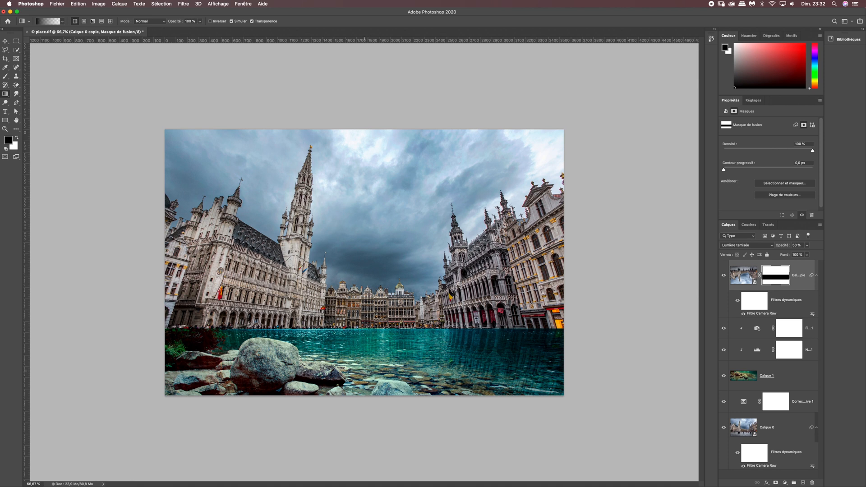
{"action": "left_click_drag", "start_coordinate": [365, 373], "coordinate": [364, 346]}
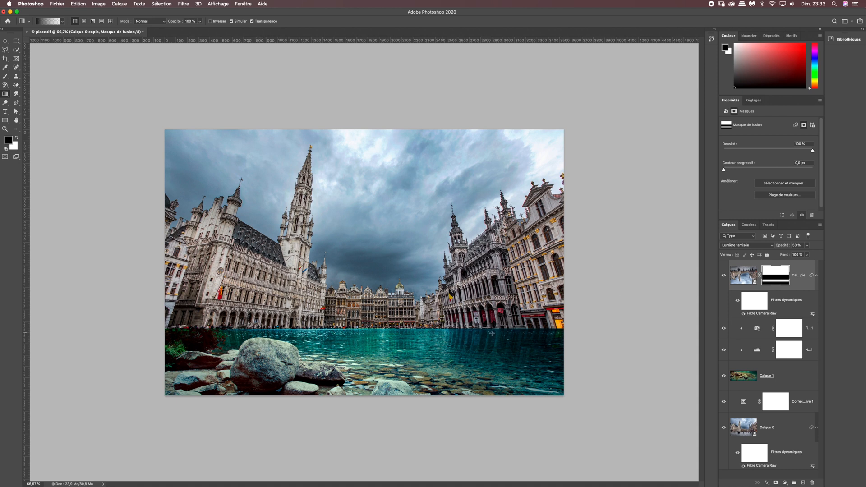
Paint the reflection off the foreground rocks on its layer mask with a soft black 100 px brush at 100% opacity.
{"action": "left_click", "coordinate": [6, 77]}
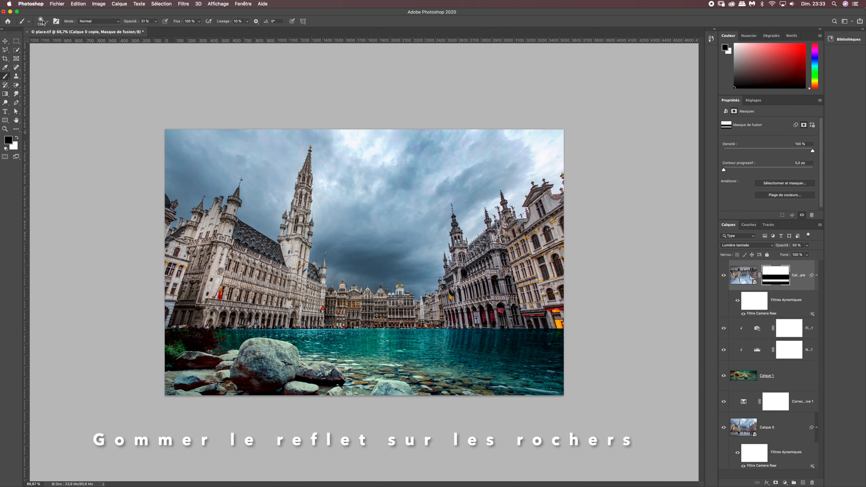
{"action": "left_click", "coordinate": [42, 21]}
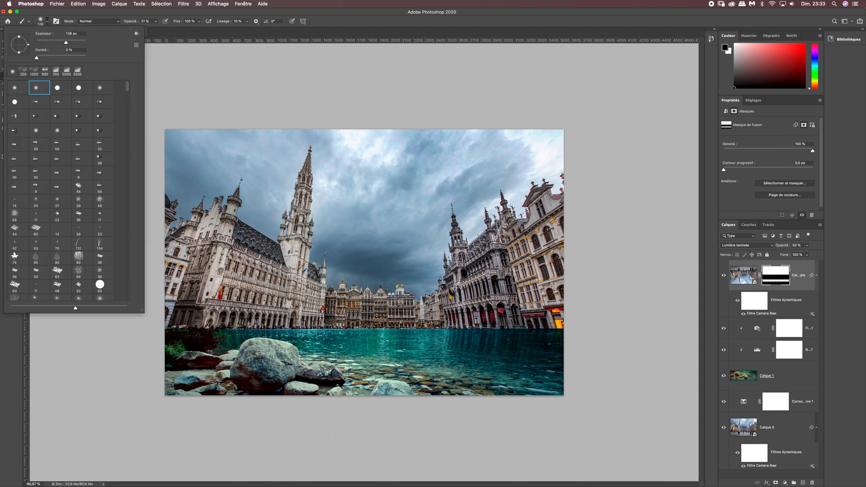
{"action": "left_click", "coordinate": [76, 33]}
{"action": "type", "text": "100"}
{"action": "left_click", "coordinate": [155, 22]}
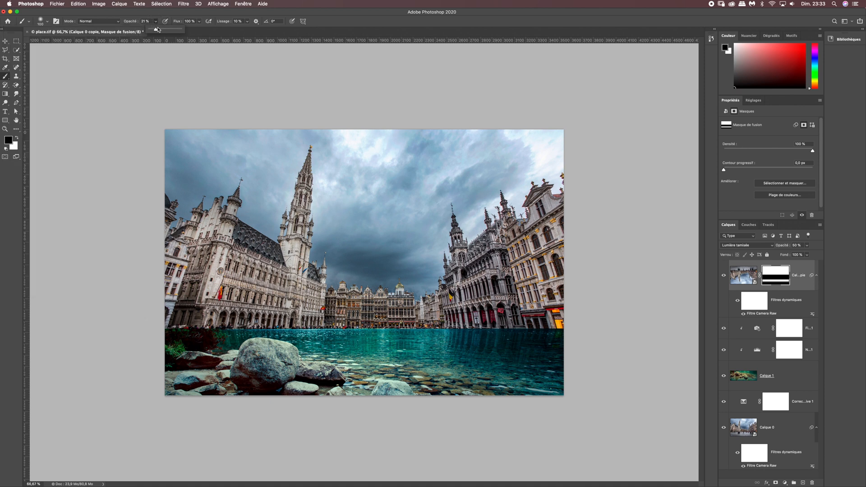
{"action": "left_click_drag", "start_coordinate": [154, 31], "coordinate": [181, 30]}
{"action": "key", "text": "super+1"}
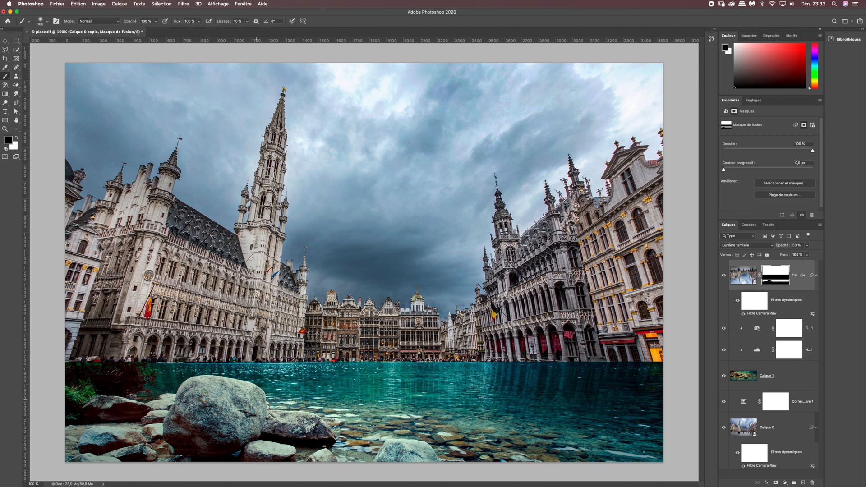
Compare the image with the reflection layer hidden and shown.
{"action": "key", "text": "super+minus"}
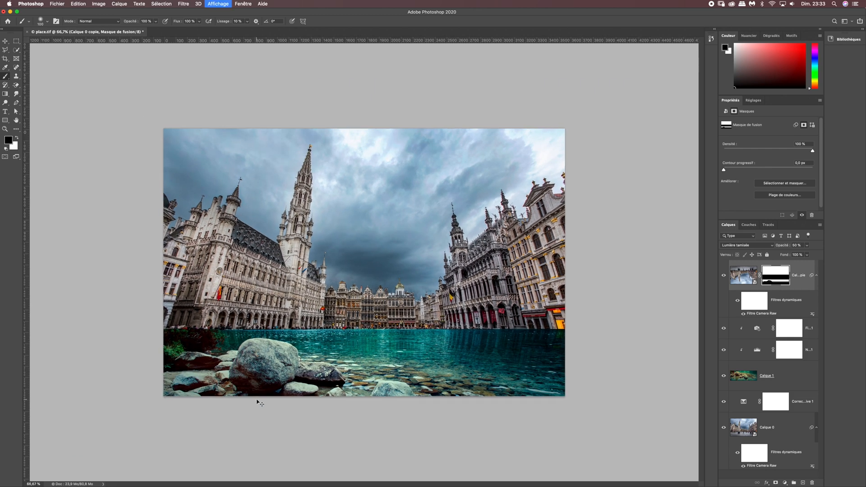
{"action": "key", "text": "super+plus"}
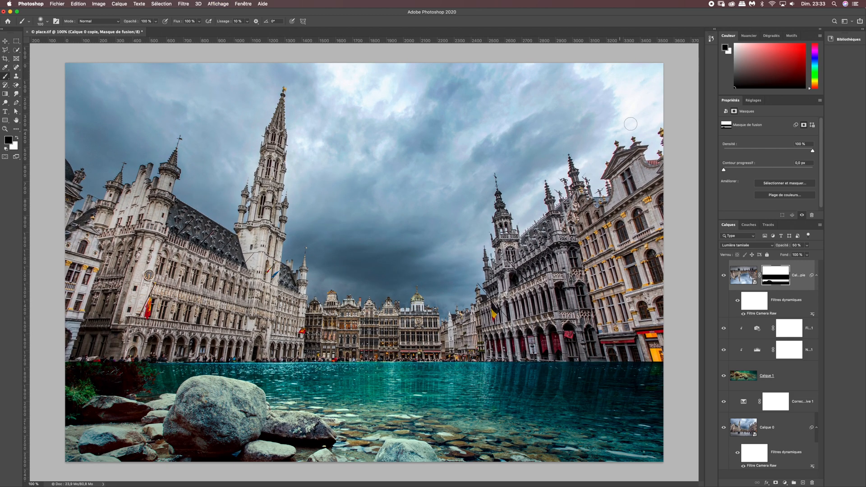
{"action": "left_click", "coordinate": [723, 277]}
{"action": "left_click", "coordinate": [723, 276]}
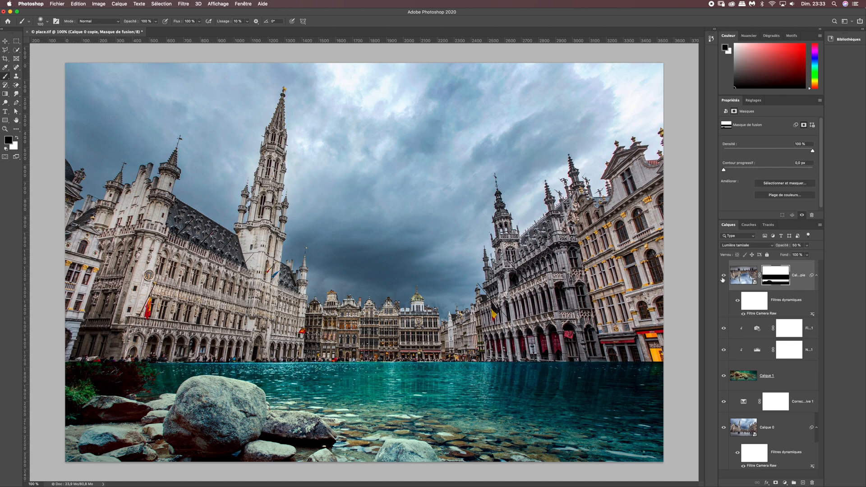
{"action": "left_click", "coordinate": [724, 276]}
{"action": "left_click", "coordinate": [723, 276]}
Apply the Ondulation distortion filter to the reflection layer's image with a value of 100% and the frequency Forte.
{"action": "left_click", "coordinate": [744, 279]}
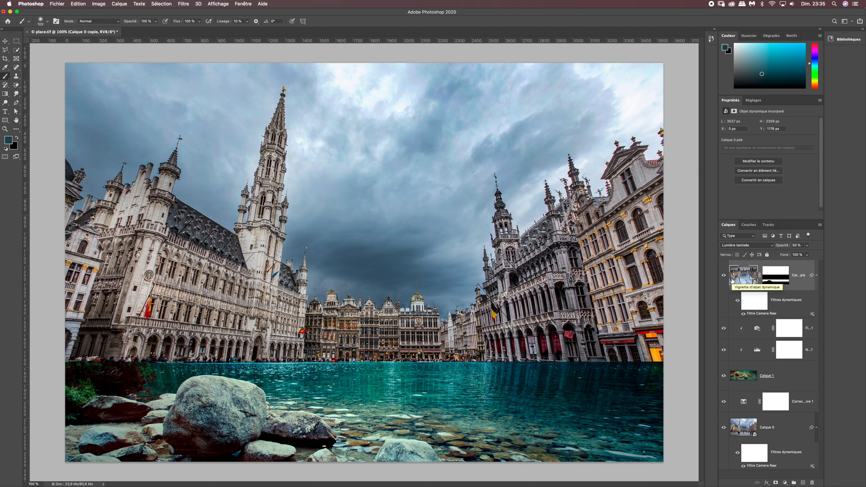
{"action": "left_click", "coordinate": [184, 4]}
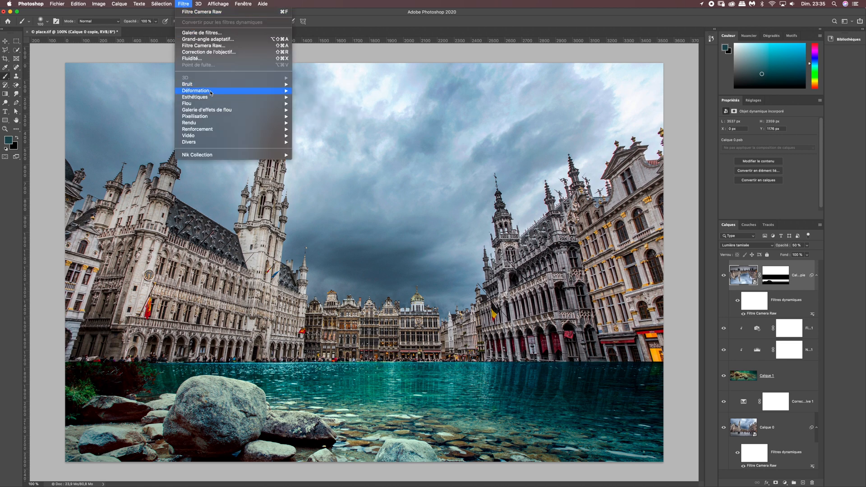
{"action": "mouse_move", "coordinate": [214, 92]}
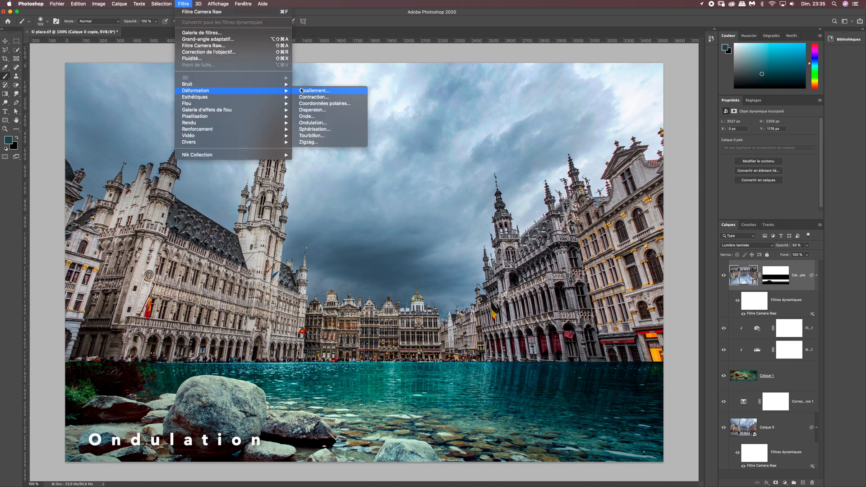
{"action": "left_click", "coordinate": [326, 125]}
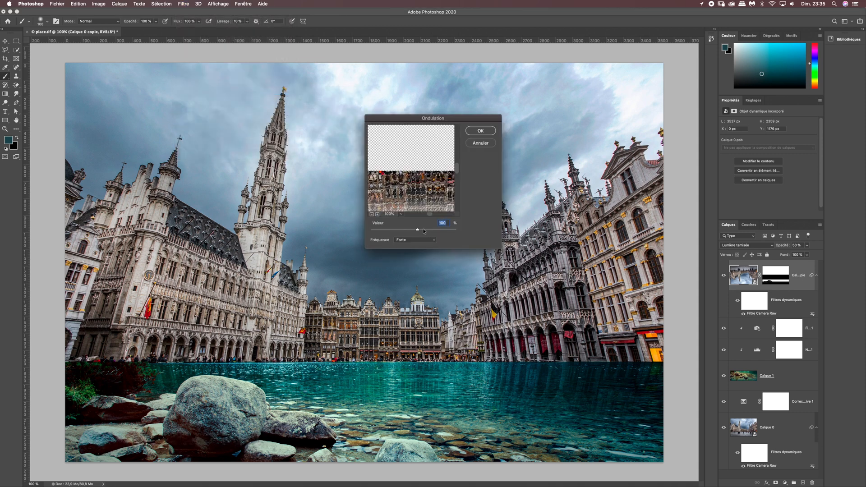
{"action": "left_click", "coordinate": [415, 240]}
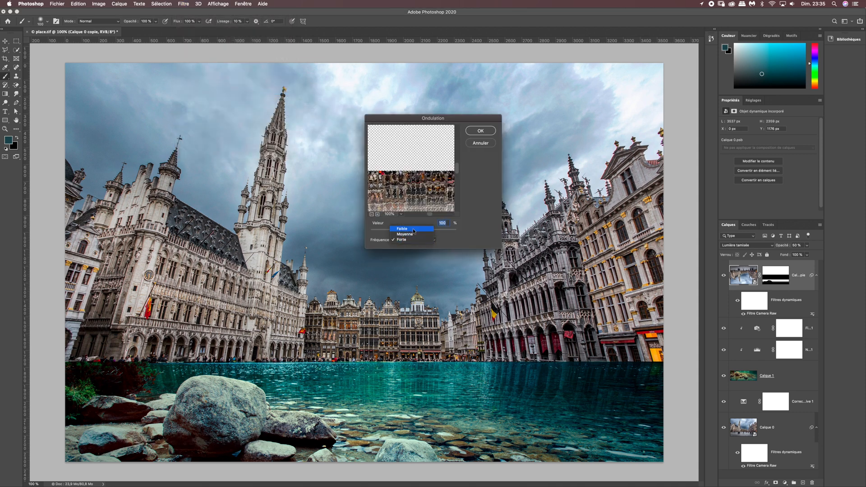
{"action": "left_click", "coordinate": [413, 229]}
{"action": "left_click", "coordinate": [410, 238]}
{"action": "left_click", "coordinate": [409, 251]}
{"action": "mouse_move", "coordinate": [417, 229]}
{"action": "left_mouse_down"}
{"action": "mouse_move", "coordinate": [409, 230]}
{"action": "mouse_move", "coordinate": [418, 230]}
{"action": "left_mouse_up"}
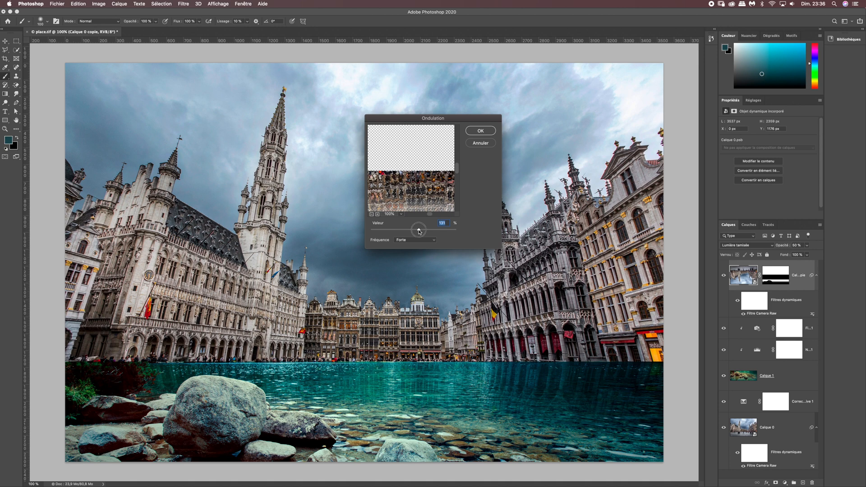
{"action": "left_click", "coordinate": [437, 223]}
{"action": "type", "text": "100"}
{"action": "left_click", "coordinate": [480, 132]}
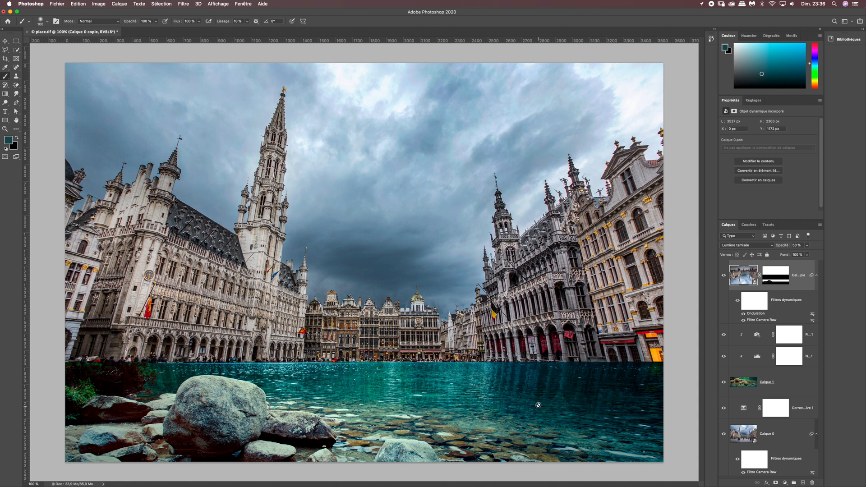
Apply a Flou directionnel to the reflection layer's image at a near-vertical angle with a distance of 25 pixels.
{"action": "left_click", "coordinate": [183, 4]}
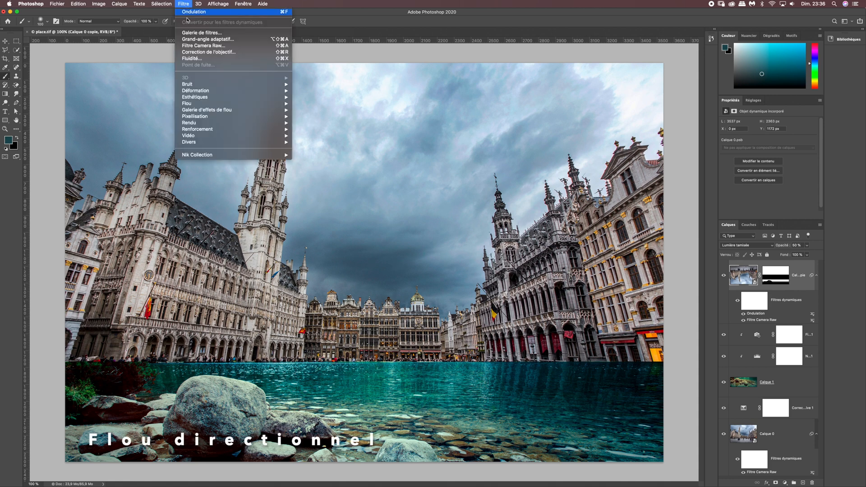
{"action": "mouse_move", "coordinate": [205, 105]}
{"action": "left_click", "coordinate": [340, 129]}
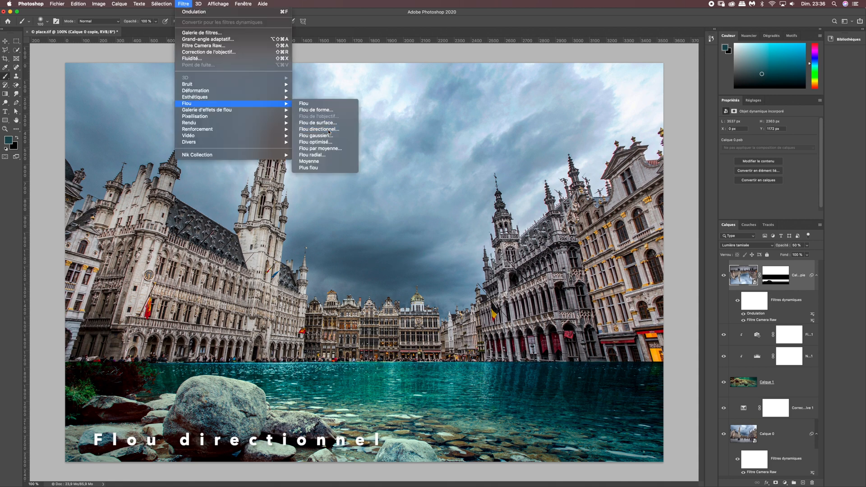
{"action": "left_click_drag", "start_coordinate": [421, 53], "coordinate": [439, 73]}
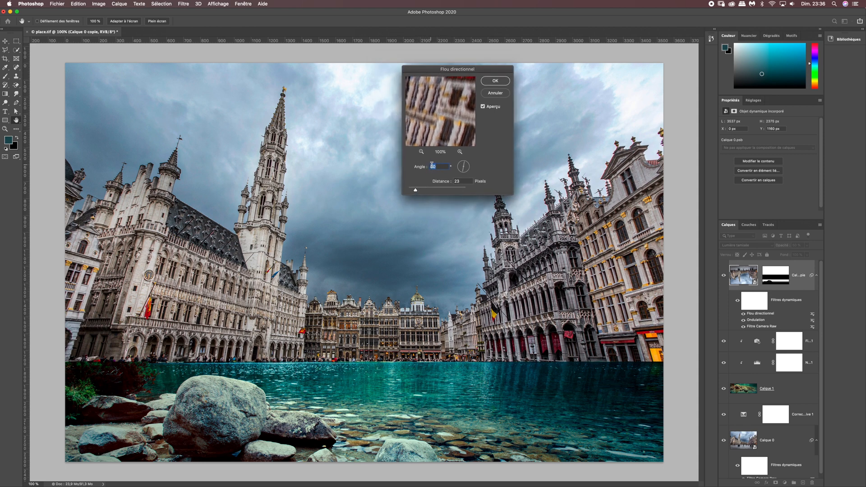
{"action": "left_click", "coordinate": [463, 166]}
{"action": "left_click", "coordinate": [463, 166]}
{"action": "left_click", "coordinate": [418, 190]}
{"action": "type", "text": "25"}
{"action": "left_click", "coordinate": [495, 81]}
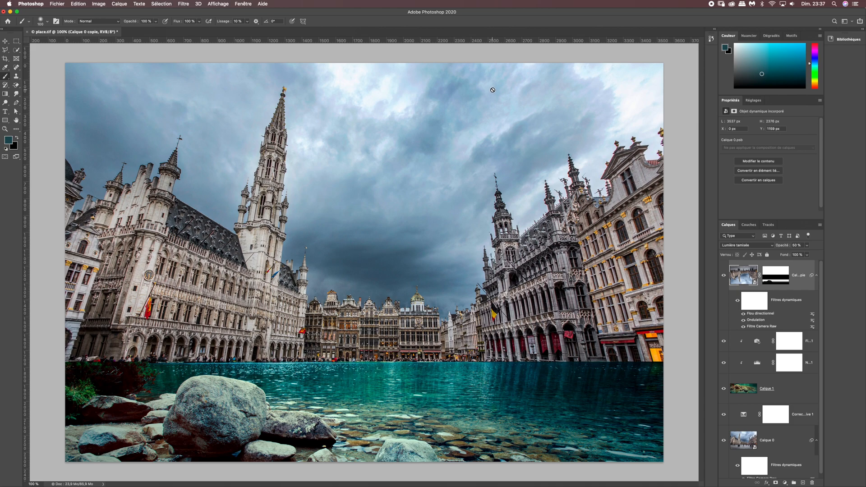
Compare the reflection on the water up close with its smart filters hidden and shown.
{"action": "key", "text": "super+plus"}
{"action": "key", "text": "super+plus"}
{"action": "left_click_drag", "start_coordinate": [491, 340], "coordinate": [316, 81]}
{"action": "left_click_drag", "start_coordinate": [557, 429], "coordinate": [431, 257]}
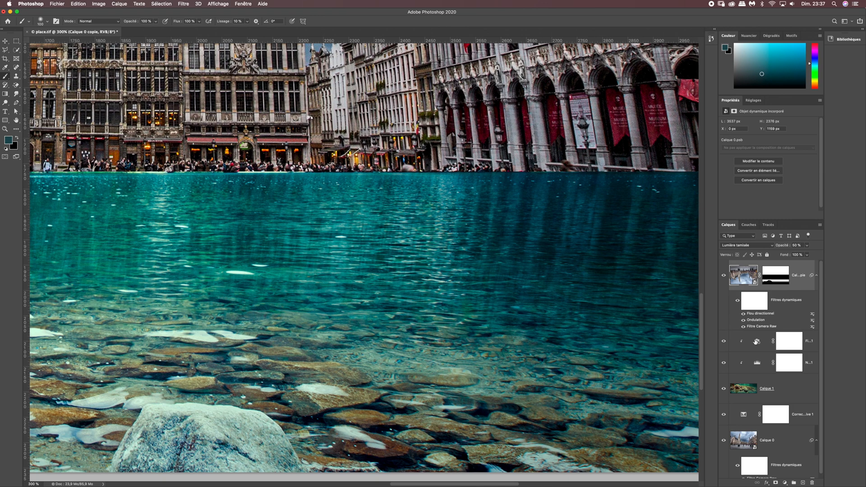
{"action": "left_click", "coordinate": [737, 302]}
{"action": "left_click", "coordinate": [738, 303]}
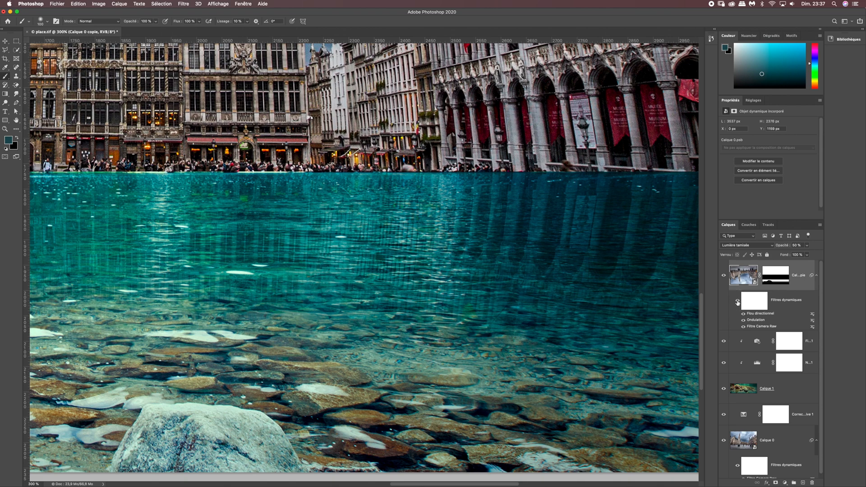
{"action": "left_click", "coordinate": [737, 303]}
{"action": "left_click", "coordinate": [737, 302]}
{"action": "left_click", "coordinate": [737, 303]}
{"action": "left_click", "coordinate": [738, 303]}
{"action": "left_click", "coordinate": [737, 303]}
{"action": "left_click", "coordinate": [737, 303]}
{"action": "left_click", "coordinate": [738, 303]}
{"action": "left_click", "coordinate": [737, 302]}
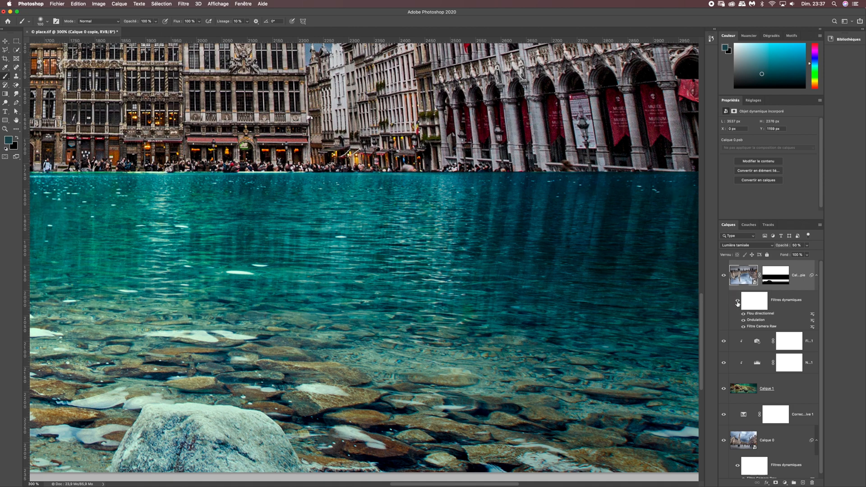
{"action": "key", "text": "super+minus"}
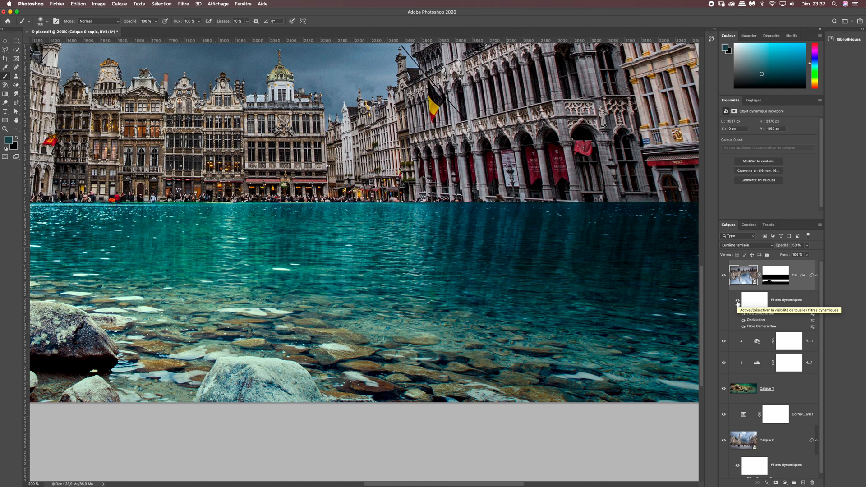
{"action": "key", "text": "super+minus"}
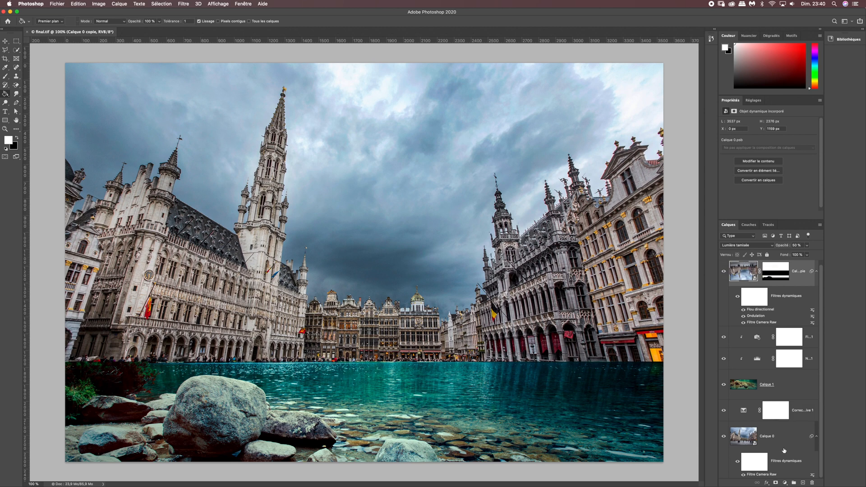
Add a Couleur unie fill layer above the reflection layer with the colour R 63, V 188, B 218.
{"action": "left_click", "coordinate": [785, 482]}
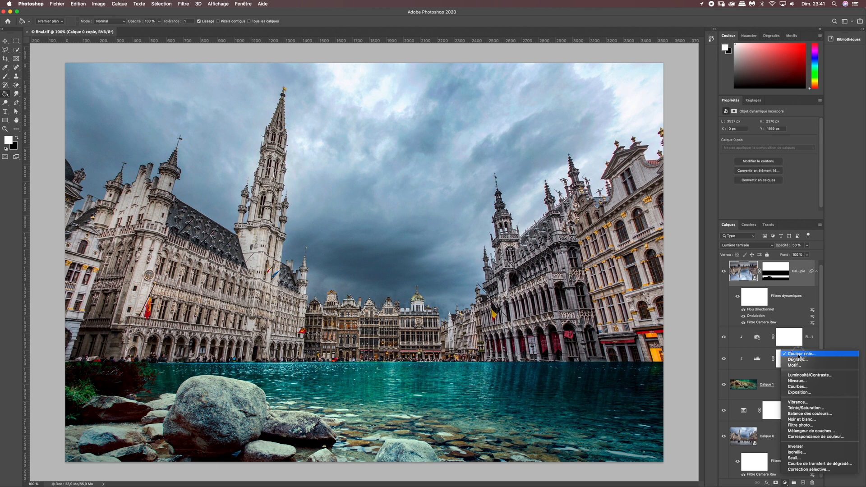
{"action": "left_click", "coordinate": [702, 354]}
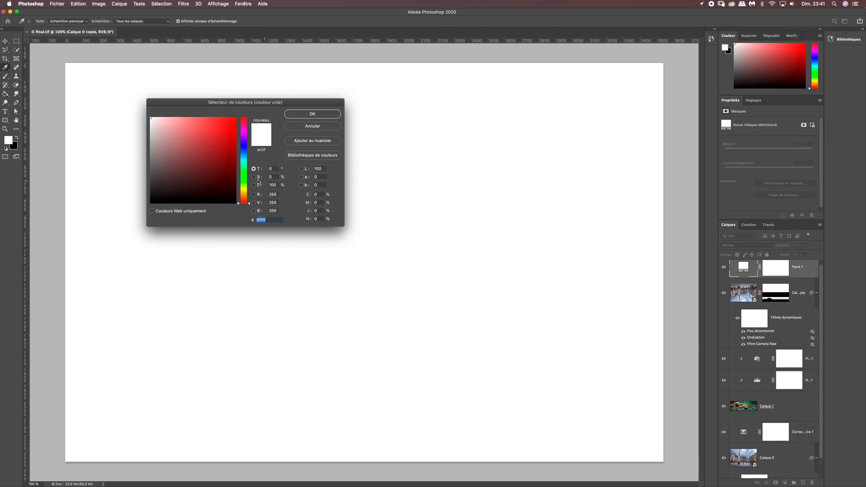
{"action": "left_click_drag", "start_coordinate": [246, 155], "coordinate": [243, 146]}
{"action": "left_click", "coordinate": [222, 134]}
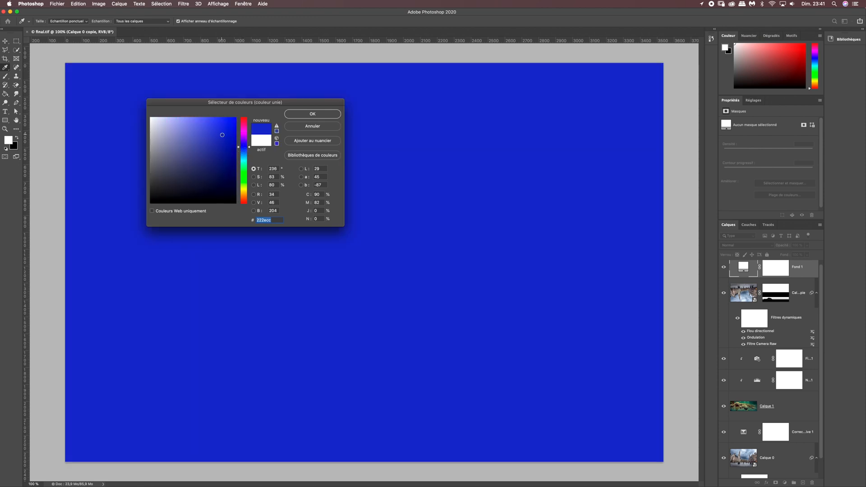
{"action": "left_click", "coordinate": [232, 140]}
{"action": "left_click", "coordinate": [243, 150]}
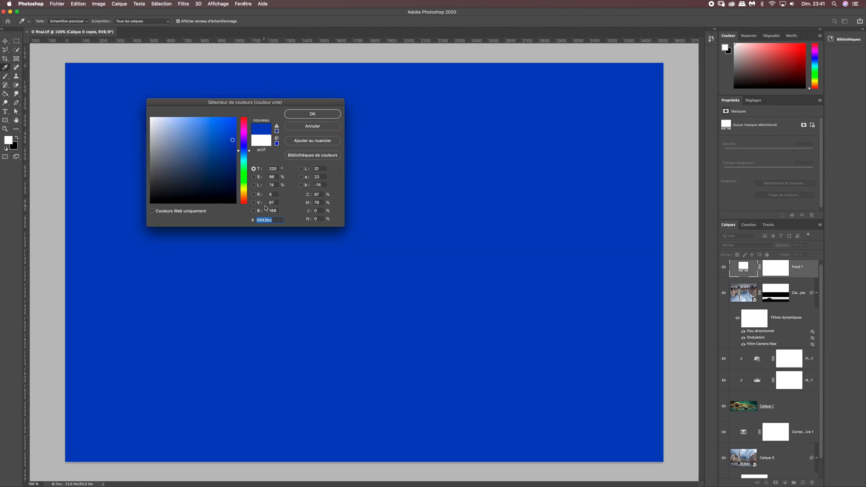
{"action": "left_click_drag", "start_coordinate": [275, 194], "coordinate": [267, 194]}
{"action": "type", "text": "63"}
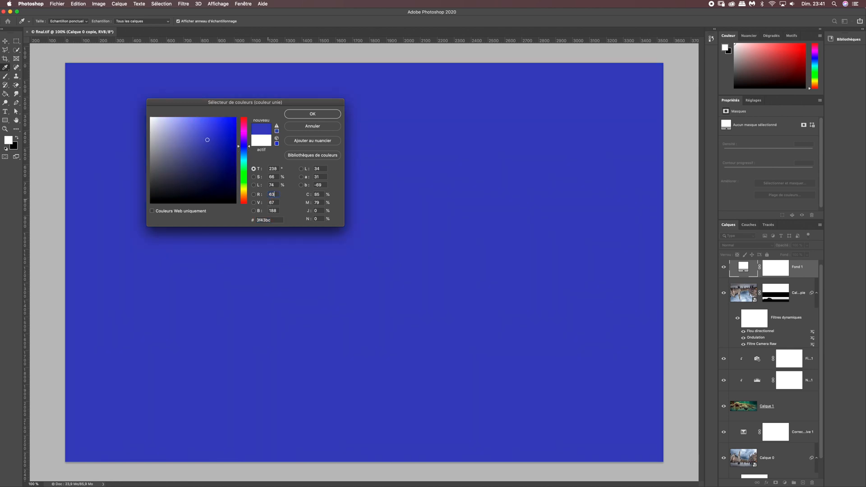
{"action": "left_click_drag", "start_coordinate": [277, 202], "coordinate": [268, 200]}
{"action": "type", "text": "188"}
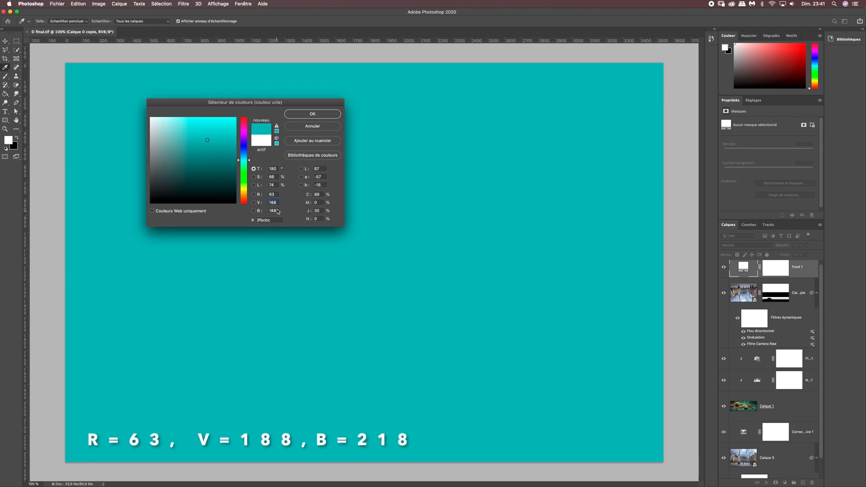
{"action": "left_click_drag", "start_coordinate": [276, 210], "coordinate": [261, 198]}
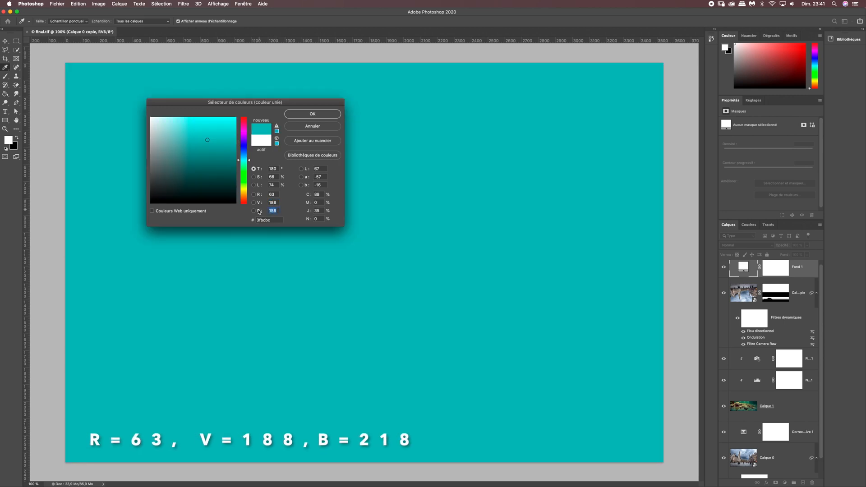
{"action": "type", "text": "218"}
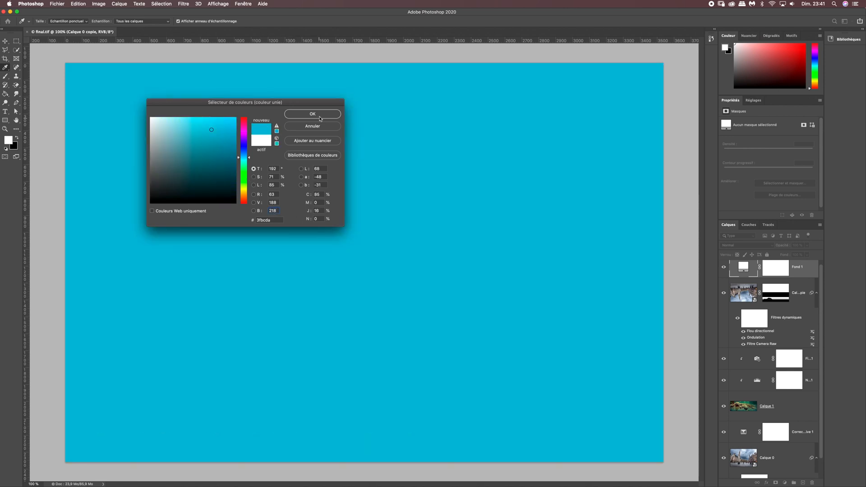
{"action": "left_click", "coordinate": [307, 116]}
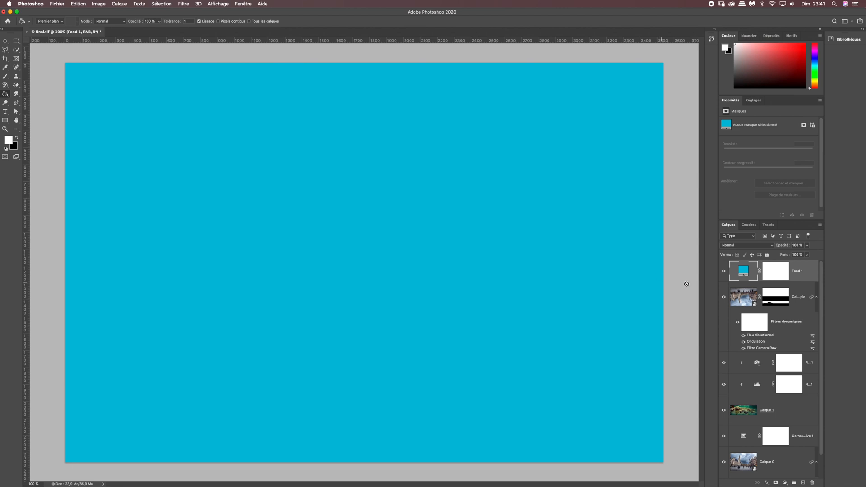
Blend the cyan fill layer in Lumière tamisée mode at 40% opacity.
{"action": "left_click", "coordinate": [733, 247]}
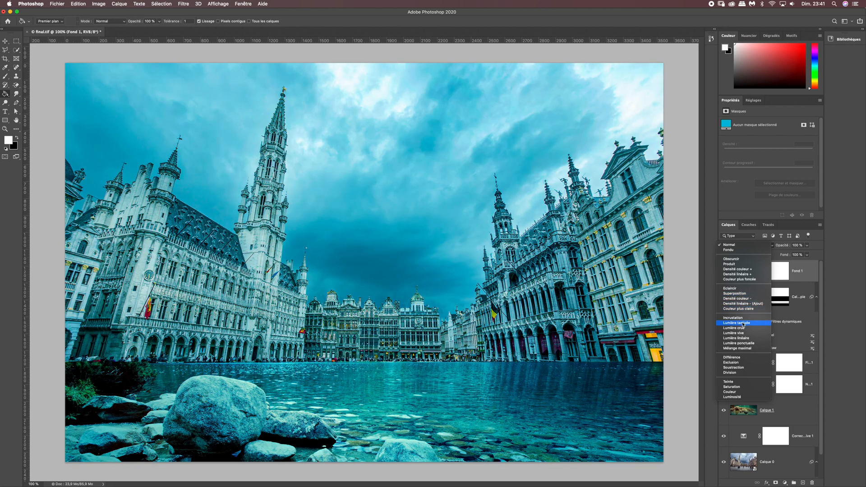
{"action": "left_click", "coordinate": [744, 322]}
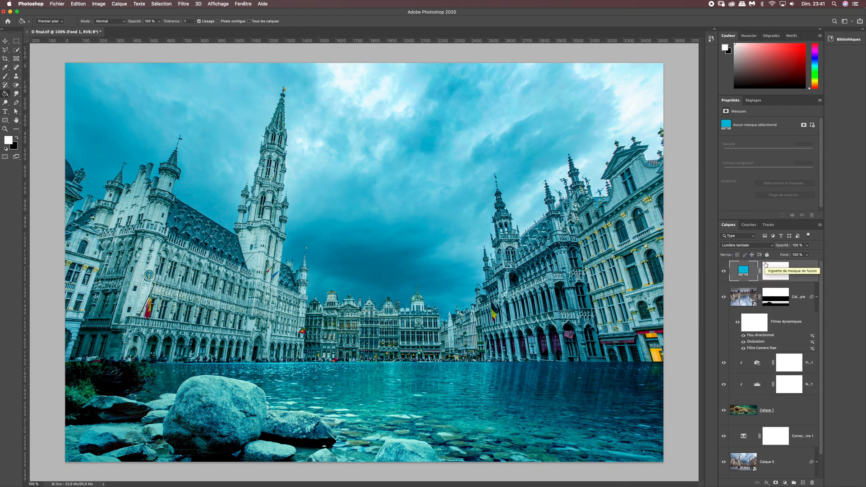
{"action": "left_click", "coordinate": [798, 246]}
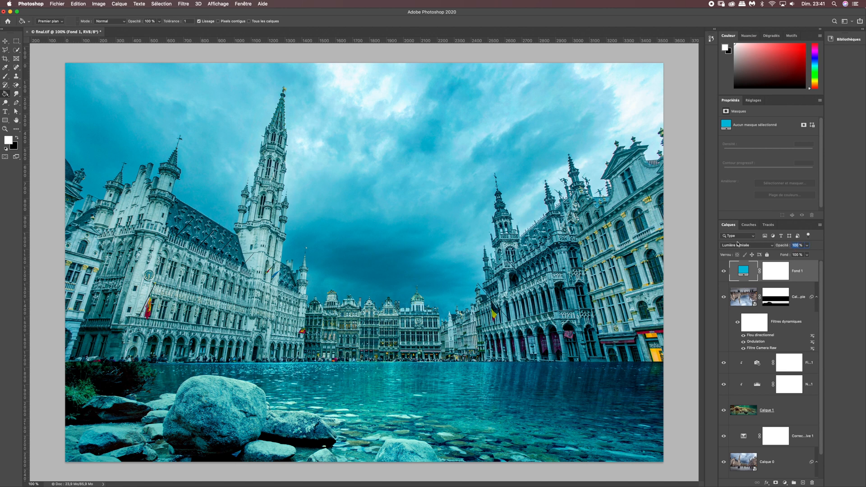
{"action": "type", "text": "40"}
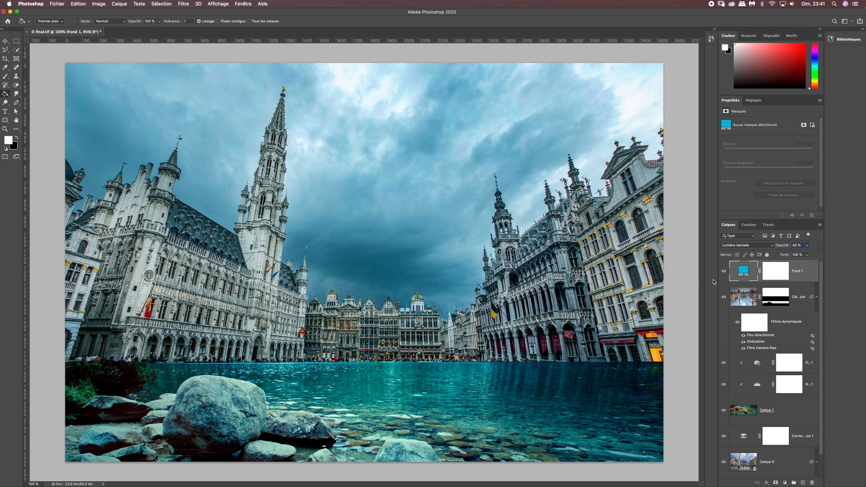
Compare the image with the cyan fill layer hidden and shown.
{"action": "left_click", "coordinate": [724, 271]}
{"action": "left_click", "coordinate": [724, 271]}
{"action": "left_click", "coordinate": [724, 272]}
{"action": "left_click", "coordinate": [724, 271]}
Create a new empty layer above the colour fill and name it pluie.
{"action": "left_click", "coordinate": [803, 483]}
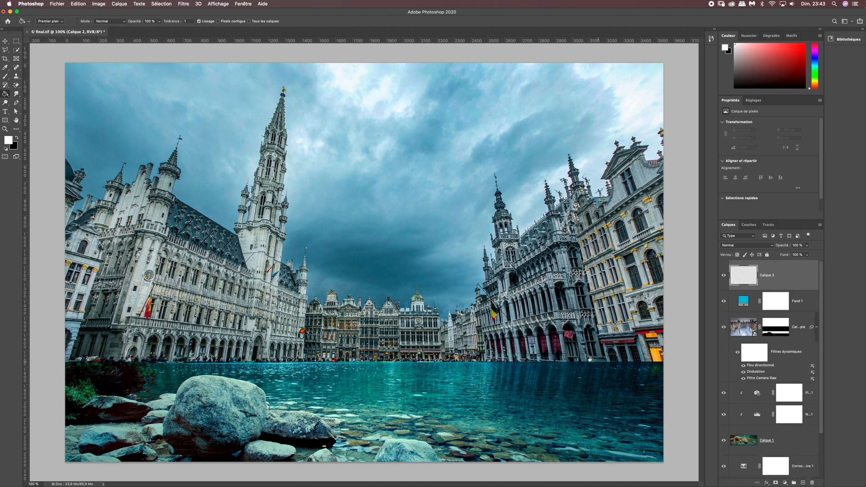
{"action": "double_click", "coordinate": [766, 276]}
{"action": "type", "text": "pluie"}
{"action": "key", "text": "Return"}
Fill the pluie layer with black as the foreground colour using the Pot de peinture tool.
{"action": "left_click", "coordinate": [5, 95]}
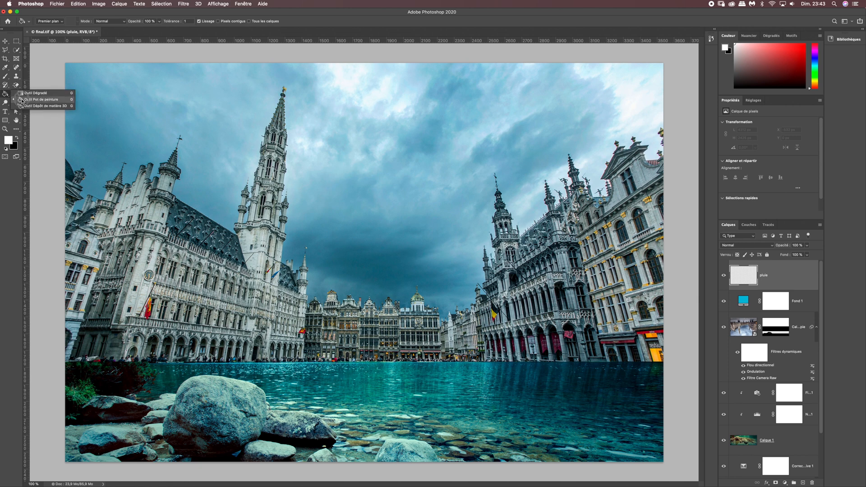
{"action": "left_click", "coordinate": [22, 99]}
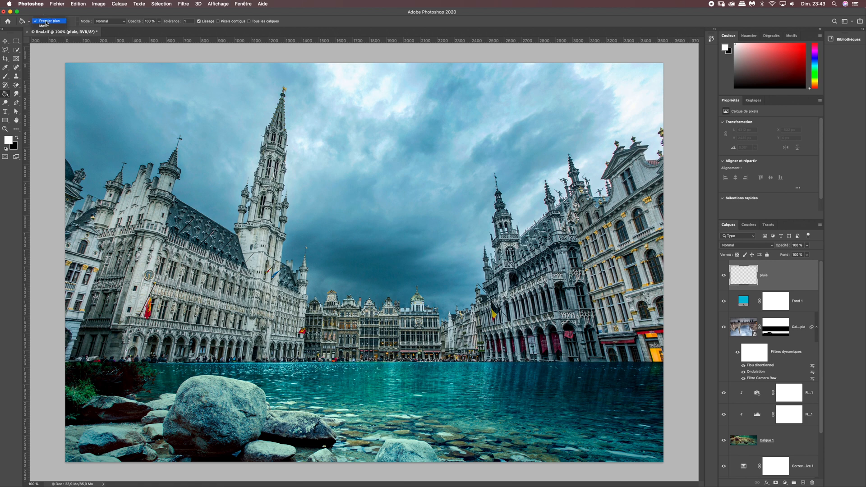
{"action": "left_click", "coordinate": [46, 22]}
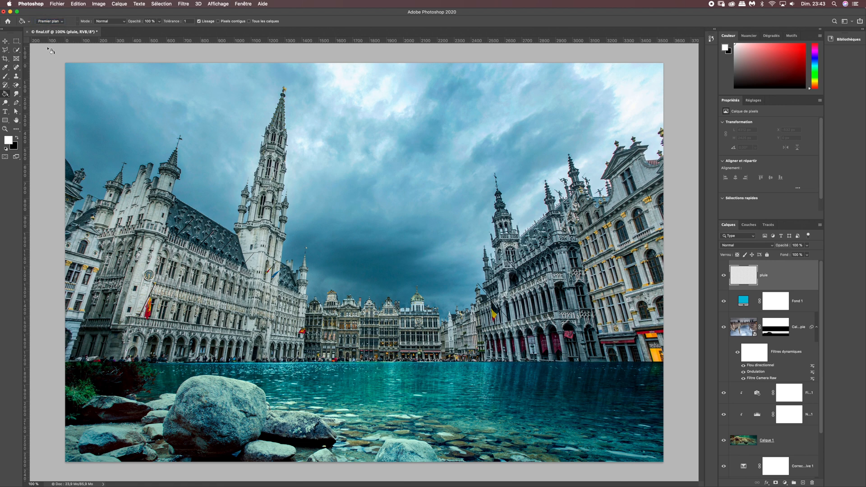
{"action": "left_click", "coordinate": [17, 138]}
{"action": "left_click", "coordinate": [342, 163]}
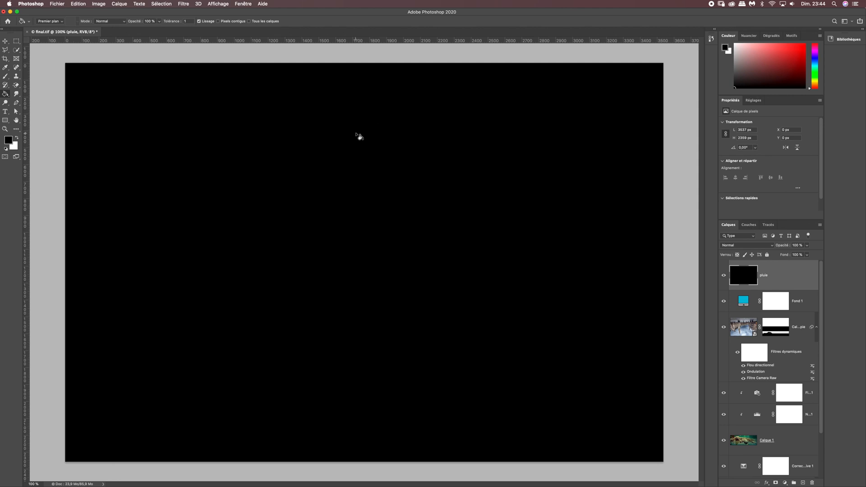
Apply the Ajout de bruit filter to the pluie layer at 100% with Gaussienne distribution and Monochromatique enabled.
{"action": "left_click", "coordinate": [186, 4]}
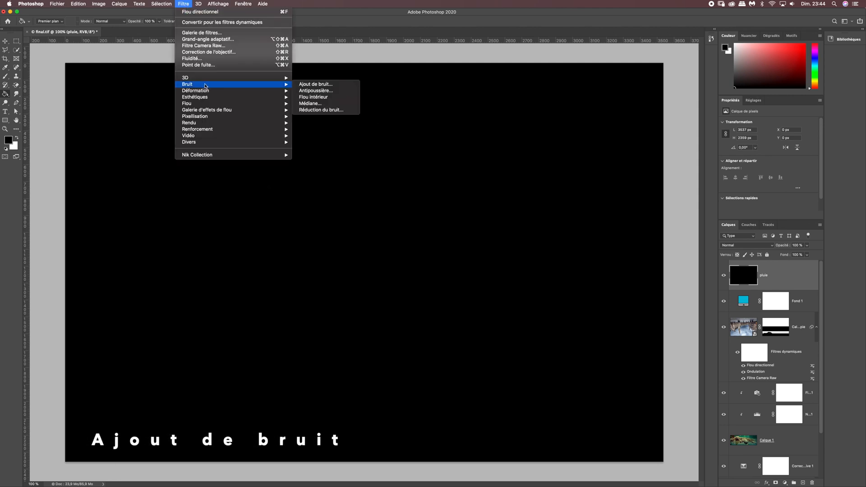
{"action": "left_click", "coordinate": [316, 84]}
{"action": "left_click_drag", "start_coordinate": [410, 118], "coordinate": [412, 97]}
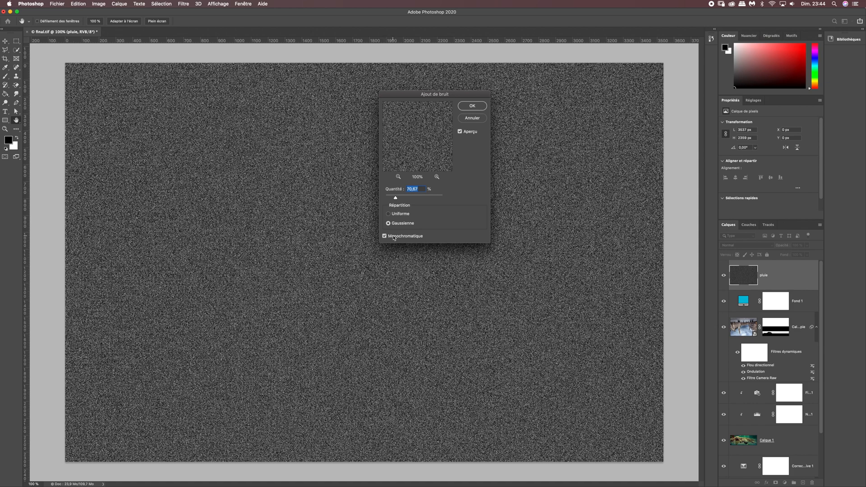
{"action": "left_click", "coordinate": [385, 238]}
{"action": "left_click", "coordinate": [385, 237]}
{"action": "type", "text": "100"}
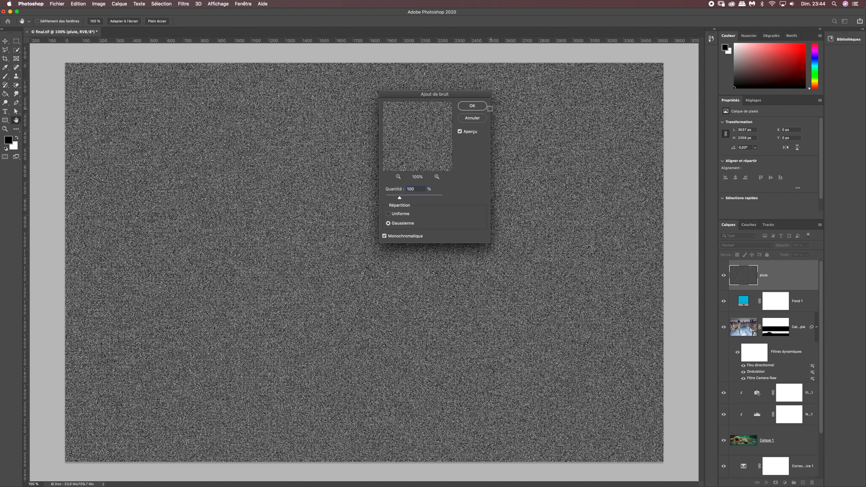
{"action": "left_click", "coordinate": [473, 106]}
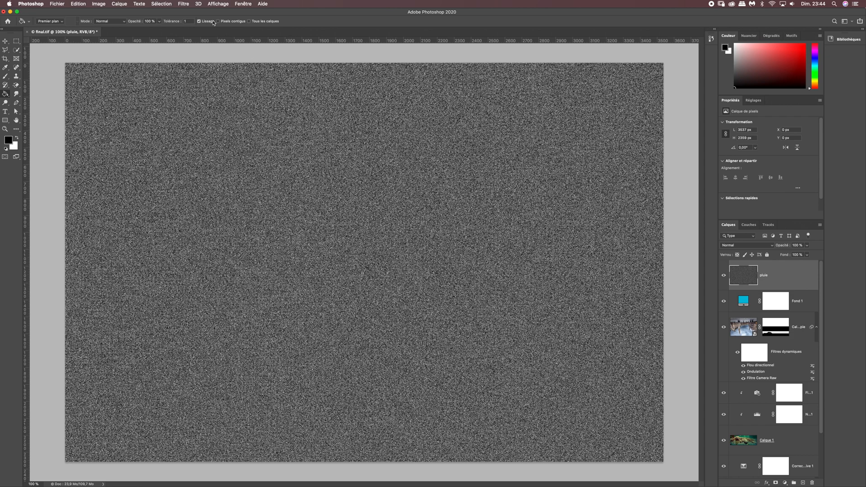
Apply a Flou directionnel to the pluie layer's noise with an angle of 57° and a distance of 50 pixels.
{"action": "left_click", "coordinate": [188, 5]}
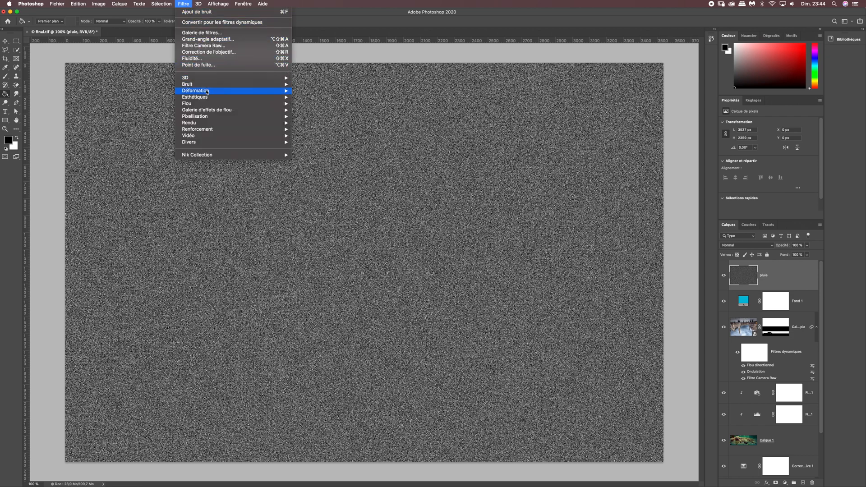
{"action": "mouse_move", "coordinate": [204, 105]}
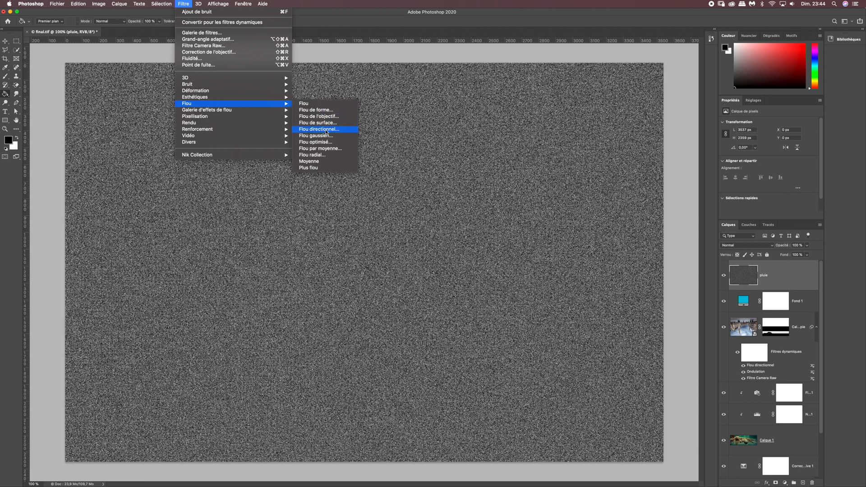
{"action": "left_click", "coordinate": [326, 130]}
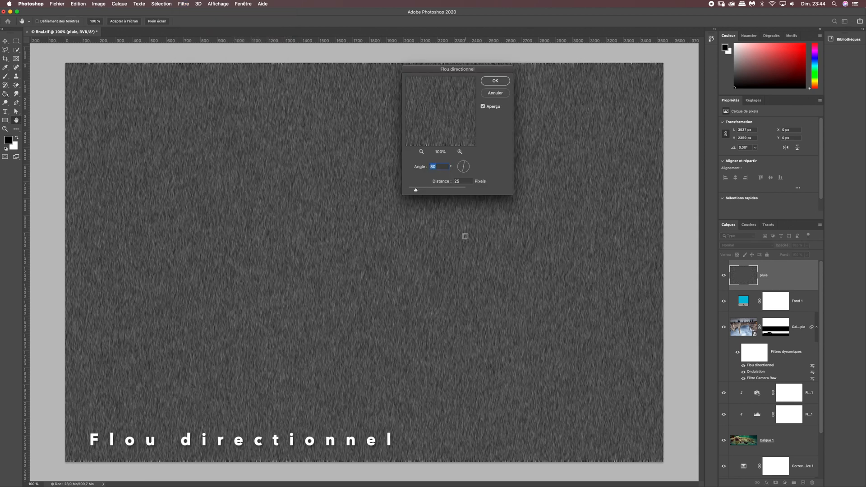
{"action": "left_click", "coordinate": [464, 163]}
{"action": "left_click_drag", "start_coordinate": [464, 164], "coordinate": [466, 164]}
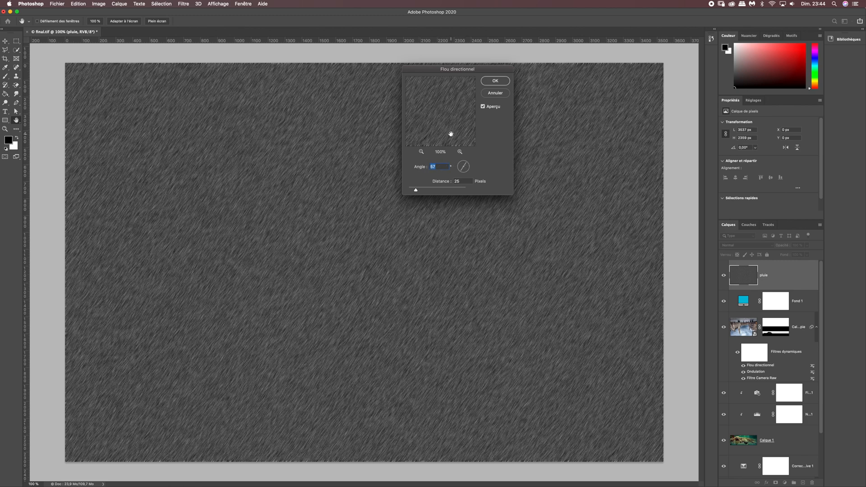
{"action": "left_click_drag", "start_coordinate": [416, 190], "coordinate": [424, 191]}
{"action": "type", "text": "50"}
{"action": "left_click", "coordinate": [495, 81]}
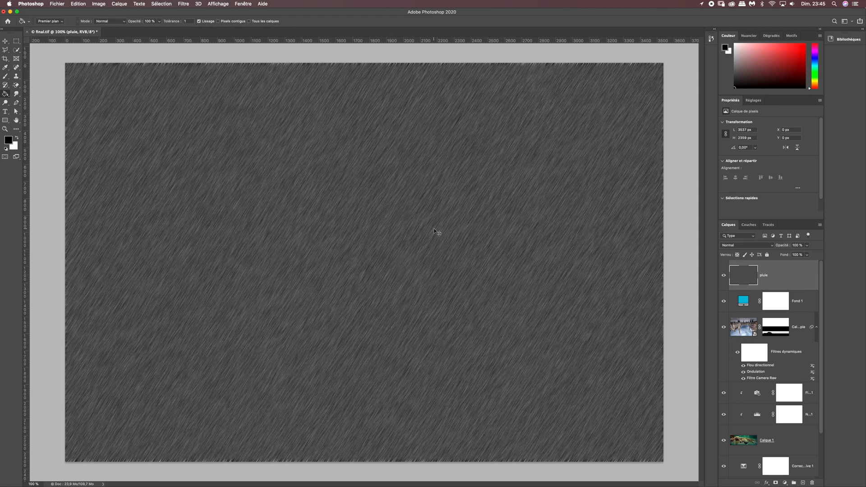
Set the pluie layer's blend mode to Lumière tamisée.
{"action": "key", "text": "super+minus"}
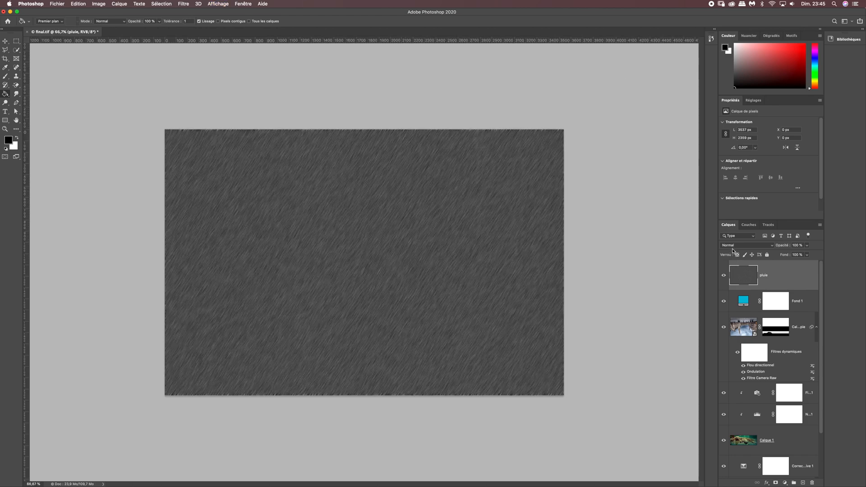
{"action": "key", "text": "v"}
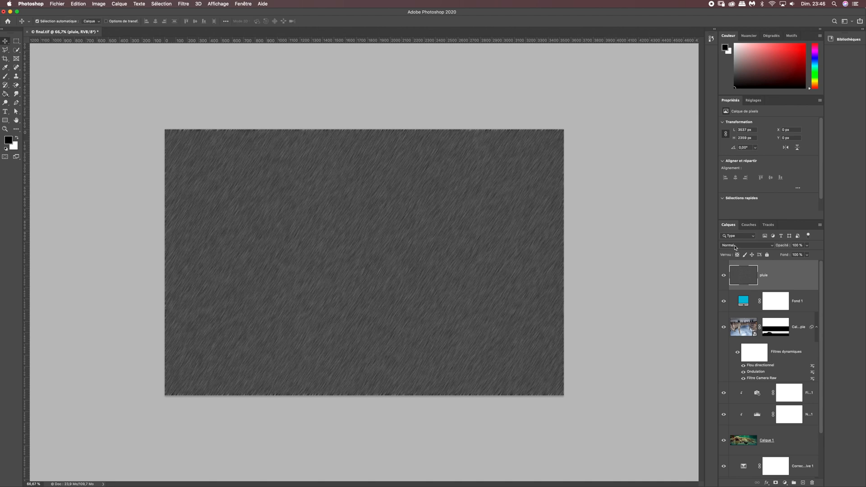
{"action": "left_click", "coordinate": [735, 246]}
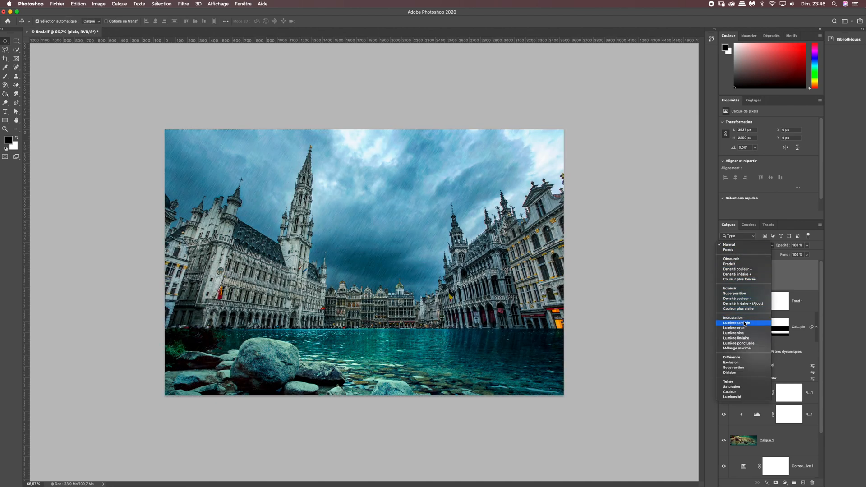
{"action": "left_click", "coordinate": [745, 323]}
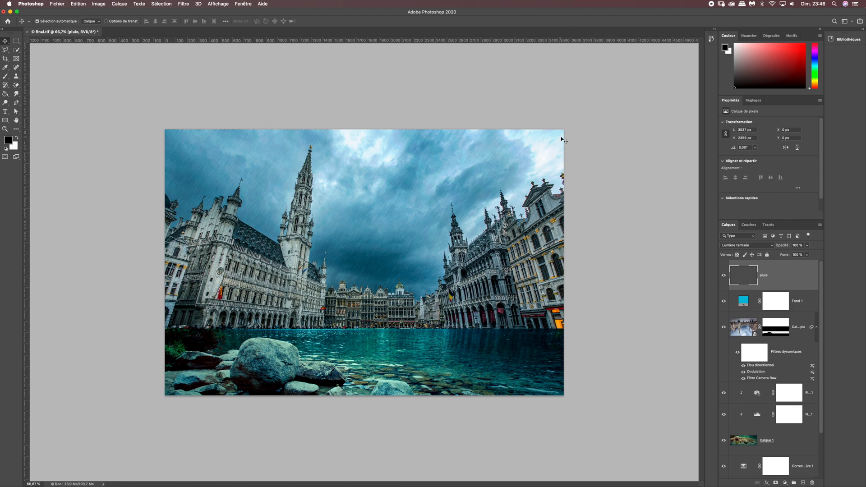
Enlarge the pluie layer to about 106% so that it extends past all edges of the canvas.
{"action": "key", "text": "super+t"}
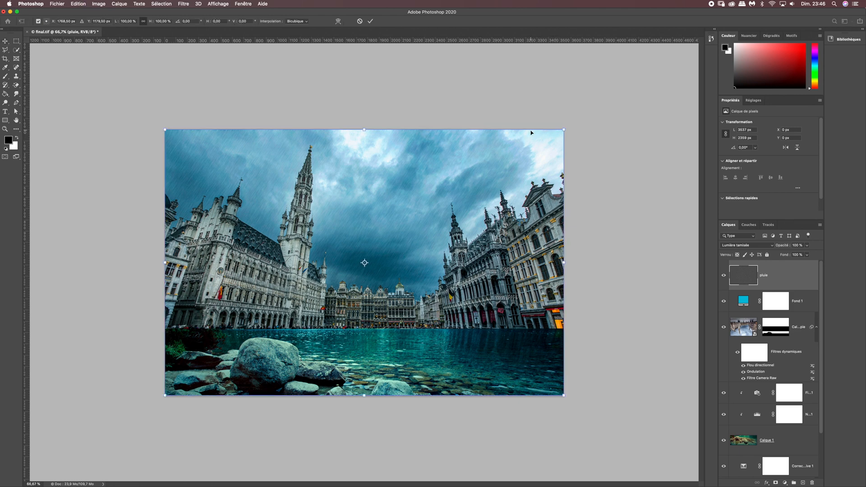
{"action": "left_click_drag", "start_coordinate": [165, 129], "coordinate": [159, 125]}
{"action": "left_click_drag", "start_coordinate": [565, 396], "coordinate": [573, 402]}
{"action": "left_click_drag", "start_coordinate": [159, 403], "coordinate": [154, 405]}
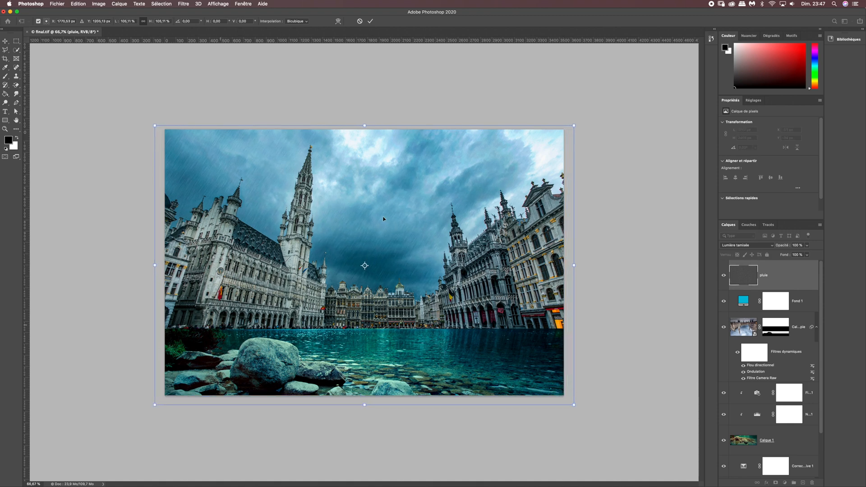
{"action": "left_click_drag", "start_coordinate": [573, 127], "coordinate": [579, 122]}
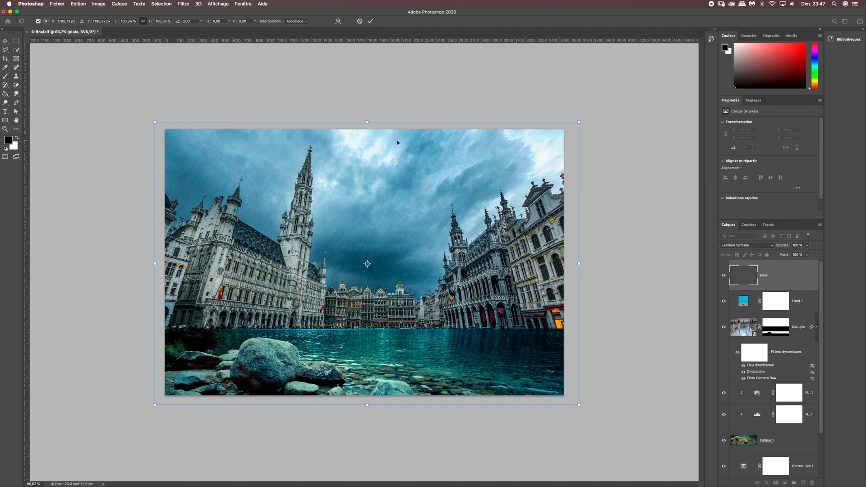
{"action": "key", "text": "Return"}
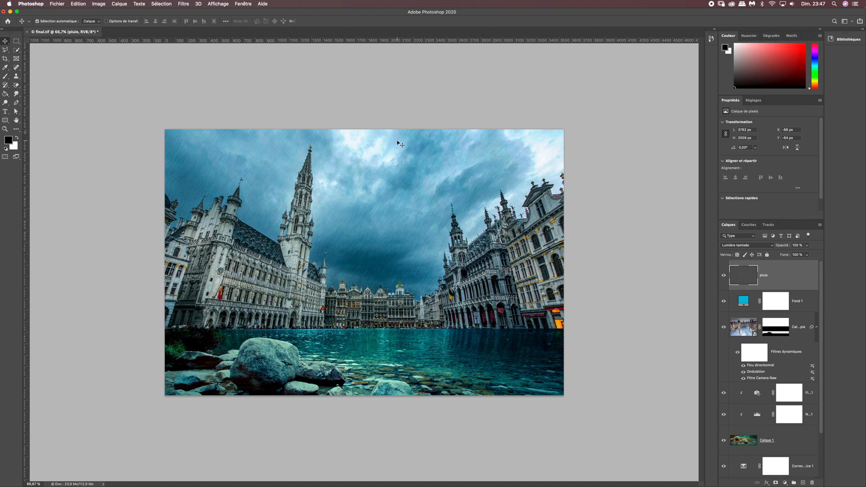
Lock everything on the pluie layer and on the Fond 1 fill layer.
{"action": "left_click", "coordinate": [723, 276]}
{"action": "left_click", "coordinate": [724, 277]}
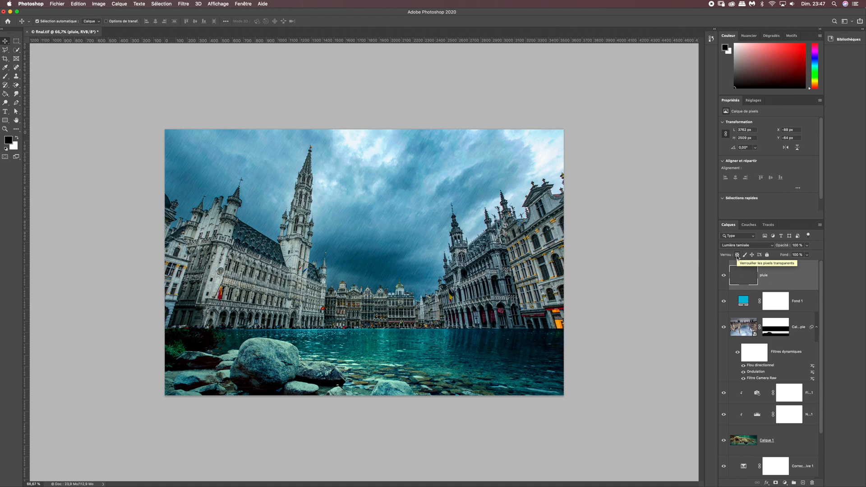
{"action": "left_click", "coordinate": [767, 255]}
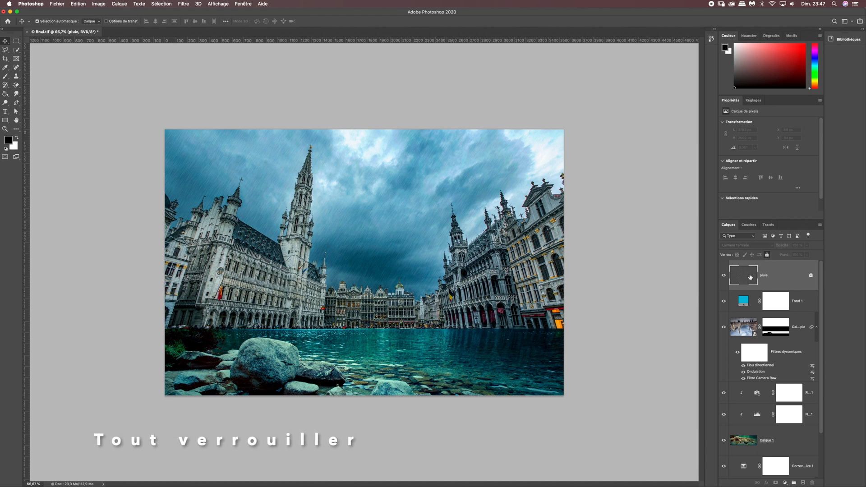
{"action": "left_click", "coordinate": [798, 303]}
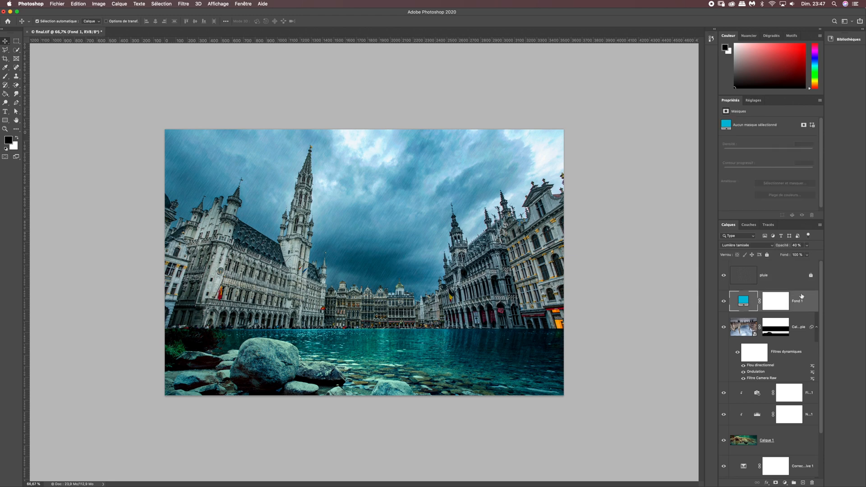
{"action": "left_click", "coordinate": [767, 255]}
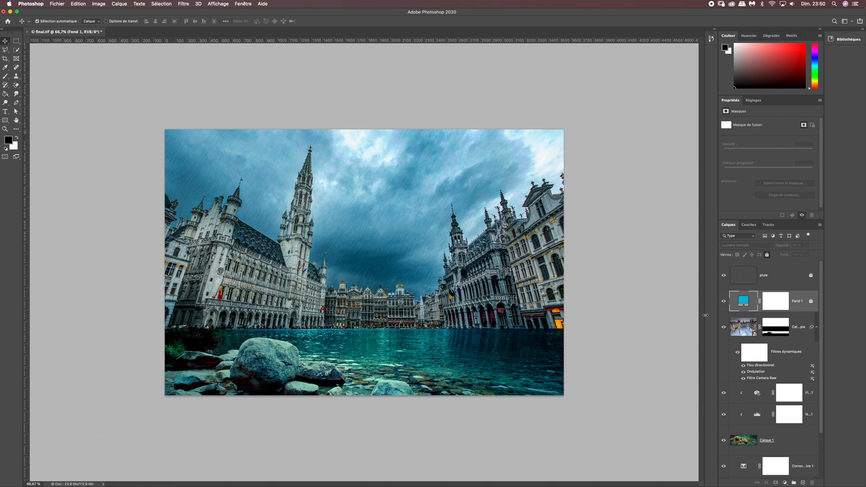
Open pluie.jpg from the defi 2 folder, keeping its embedded colour profile.
{"action": "left_click", "coordinate": [770, 280]}
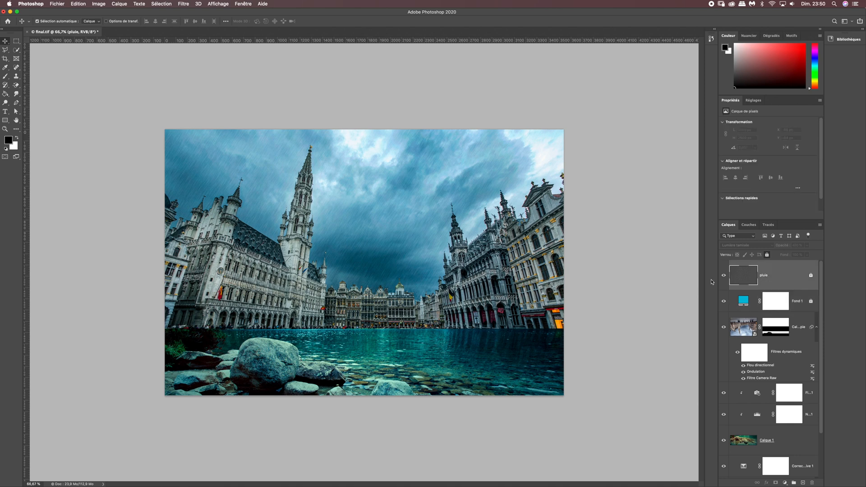
{"action": "left_click", "coordinate": [57, 5]}
{"action": "left_click", "coordinate": [62, 20]}
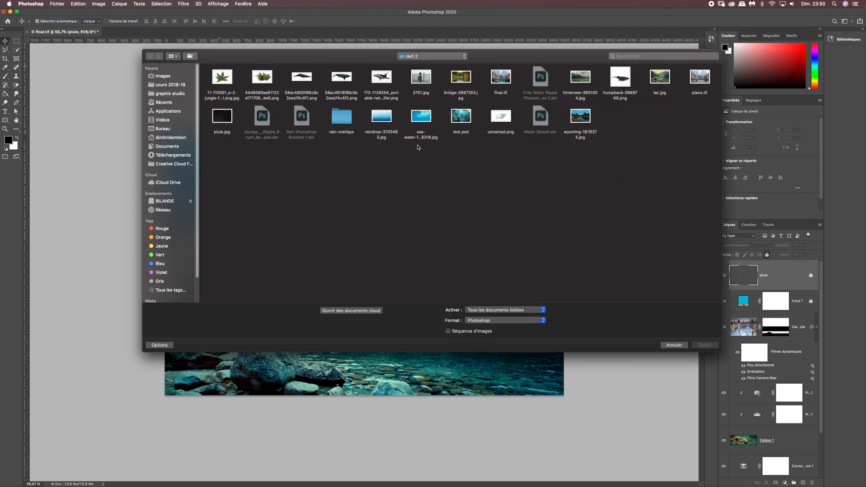
{"action": "left_click", "coordinate": [226, 118]}
{"action": "left_click", "coordinate": [705, 345]}
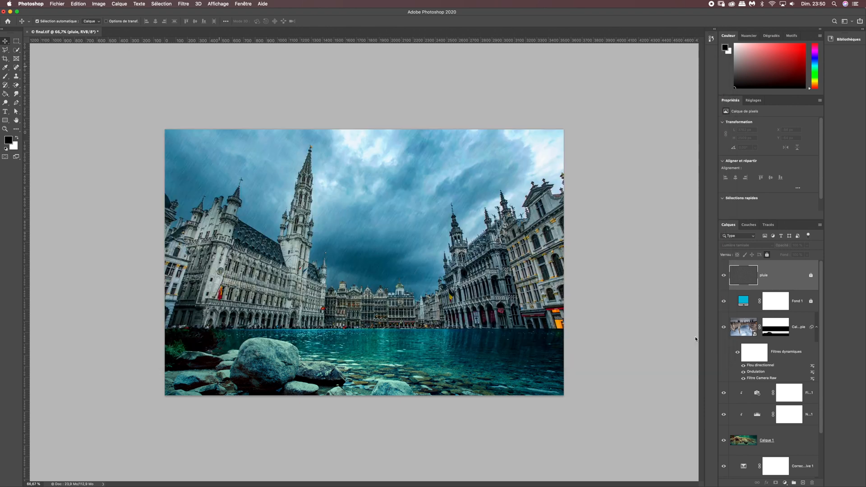
{"action": "left_click", "coordinate": [368, 208]}
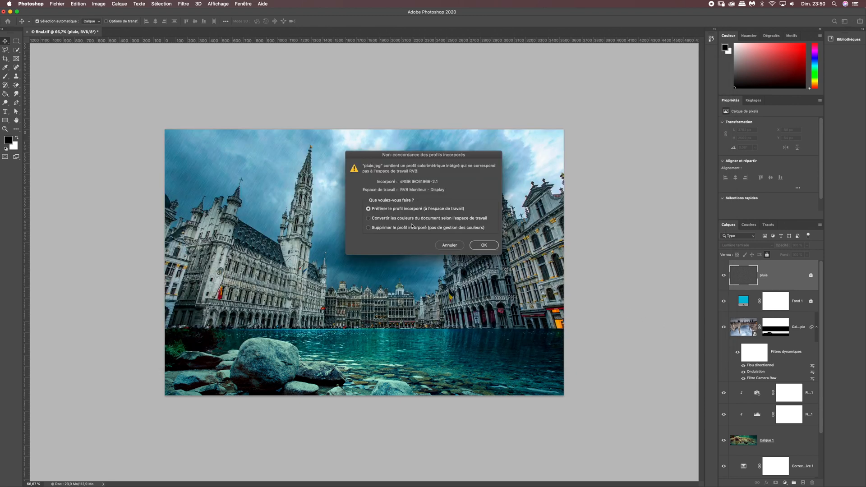
{"action": "left_click", "coordinate": [484, 245]}
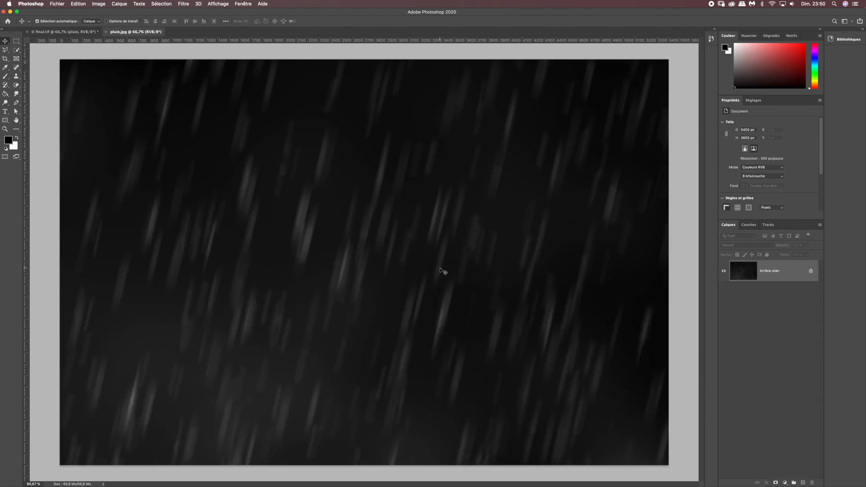
Copy the whole pluie.jpg image, close that file and paste it into final.tif above the pluie layer.
{"action": "key", "text": "super+a"}
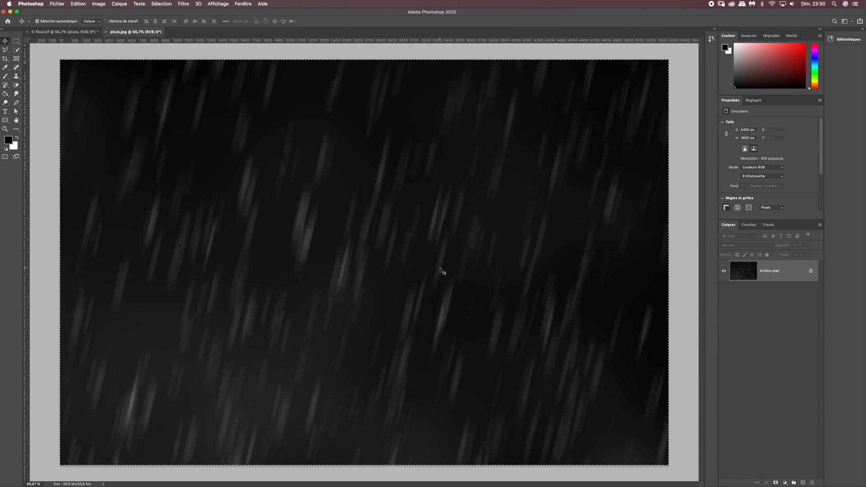
{"action": "key", "text": "super+w"}
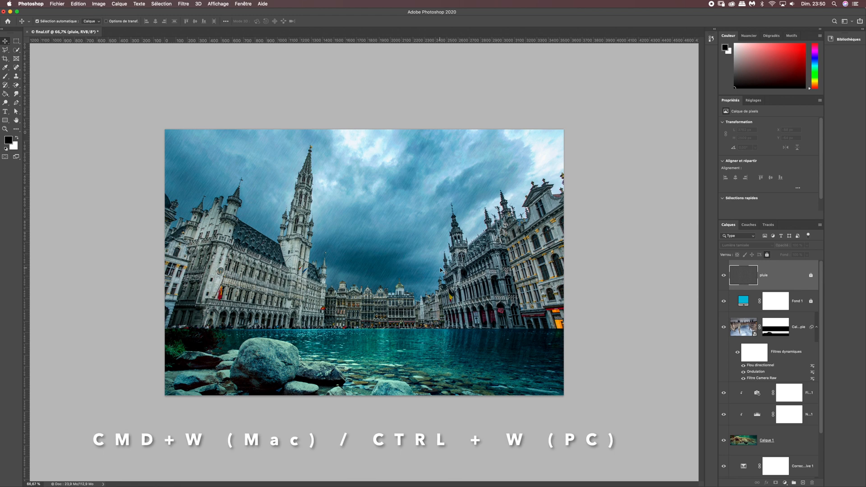
{"action": "key", "text": "super+t"}
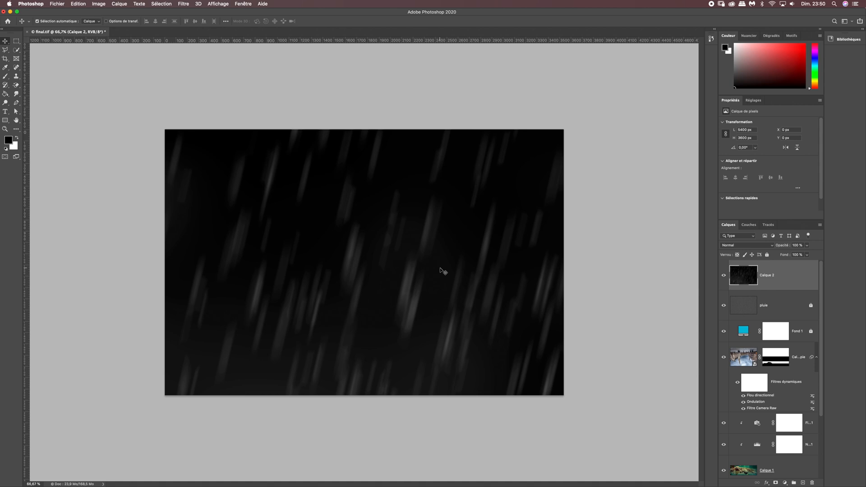
{"action": "key", "text": "super"}
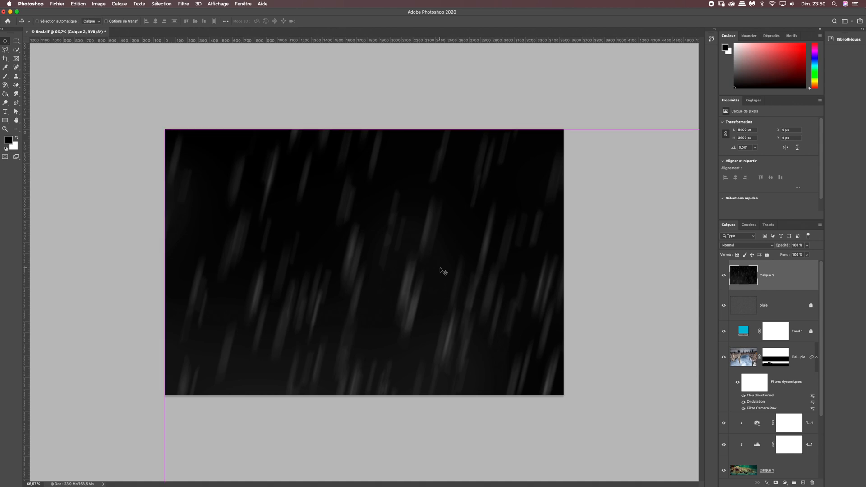
Scale the pasted rain image down to about 68% and position it to extend slightly past every canvas edge.
{"action": "key", "text": "super+minus"}
{"action": "key", "text": "super+minus"}
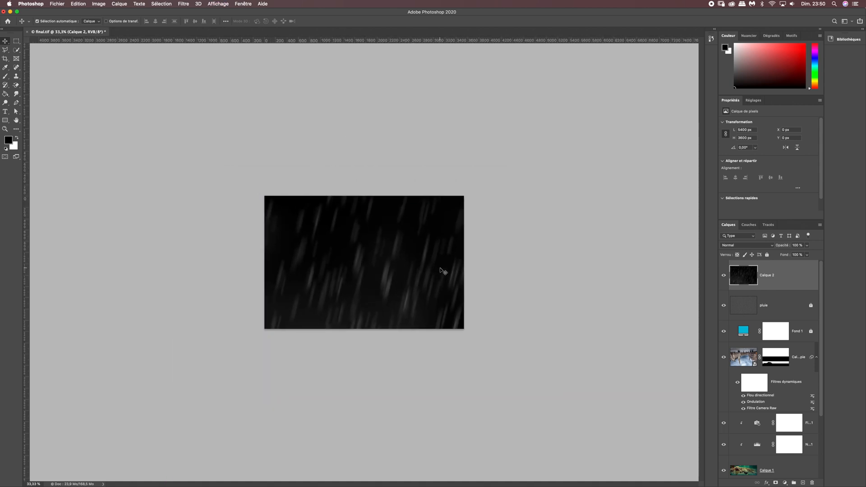
{"action": "key", "text": "super+t"}
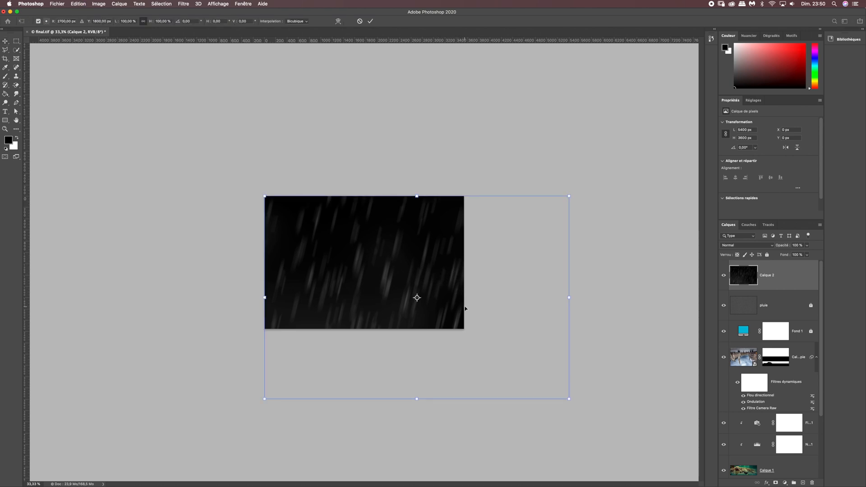
{"action": "left_click_drag", "start_coordinate": [575, 400], "coordinate": [470, 339]}
{"action": "left_click_drag", "start_coordinate": [406, 307], "coordinate": [403, 305]}
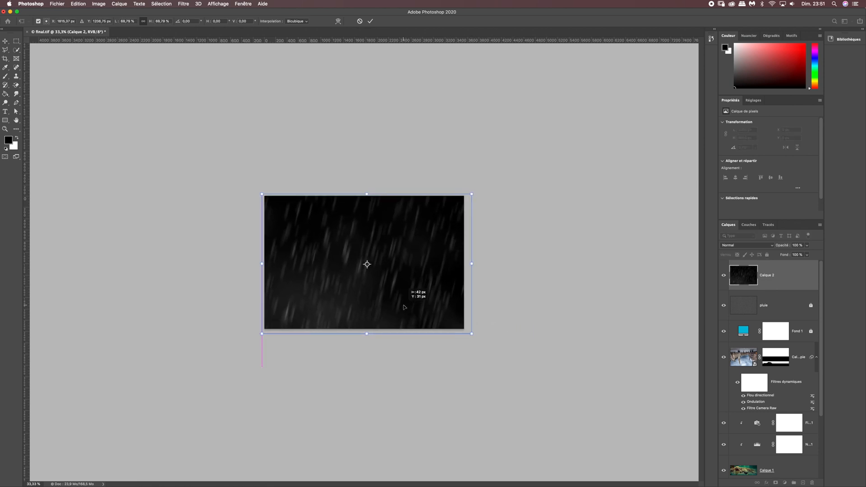
{"action": "left_click_drag", "start_coordinate": [472, 334], "coordinate": [469, 332]}
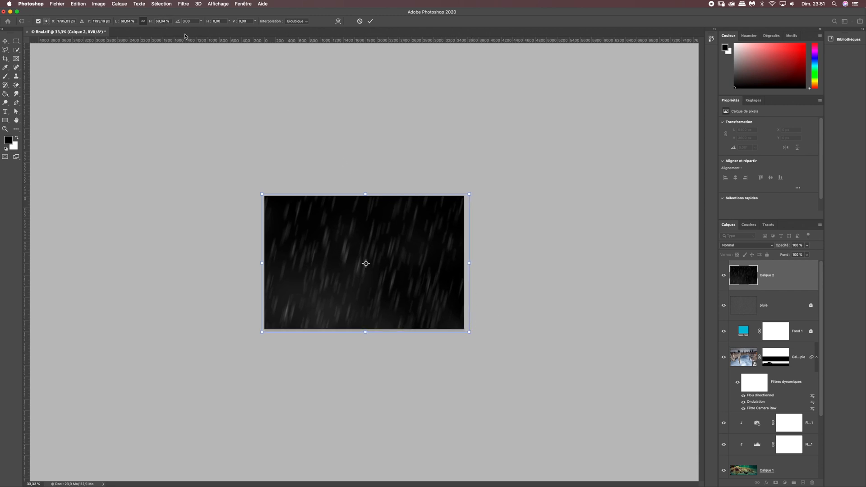
{"action": "key", "text": "Return"}
{"action": "key", "text": "super+plus"}
{"action": "key", "text": "super+plus"}
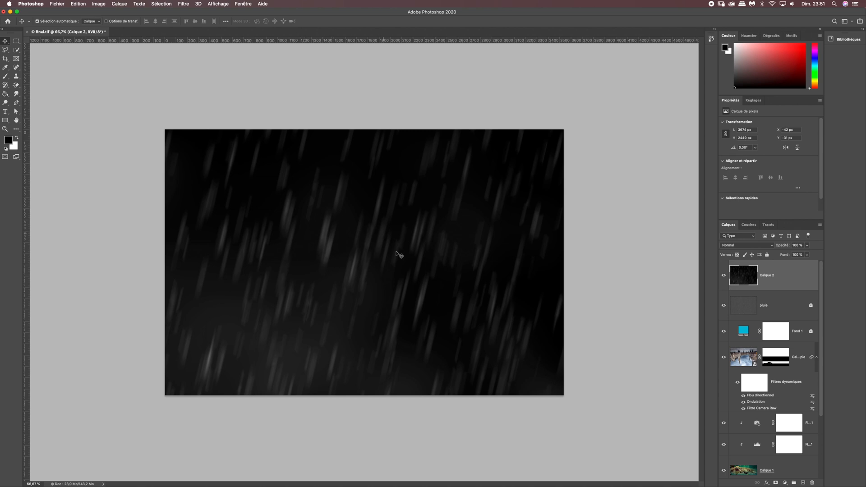
Set the rain image layer's blend mode to Superposition and compare the picture with and without it.
{"action": "left_click", "coordinate": [732, 247]}
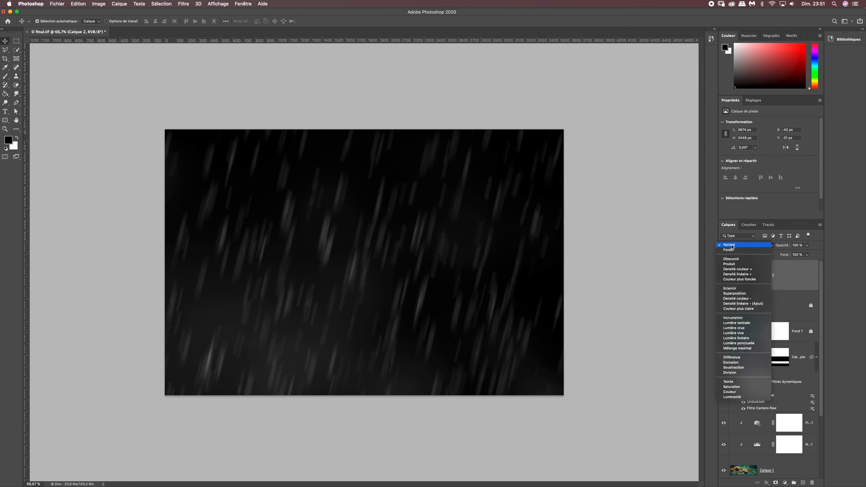
{"action": "left_click", "coordinate": [732, 294]}
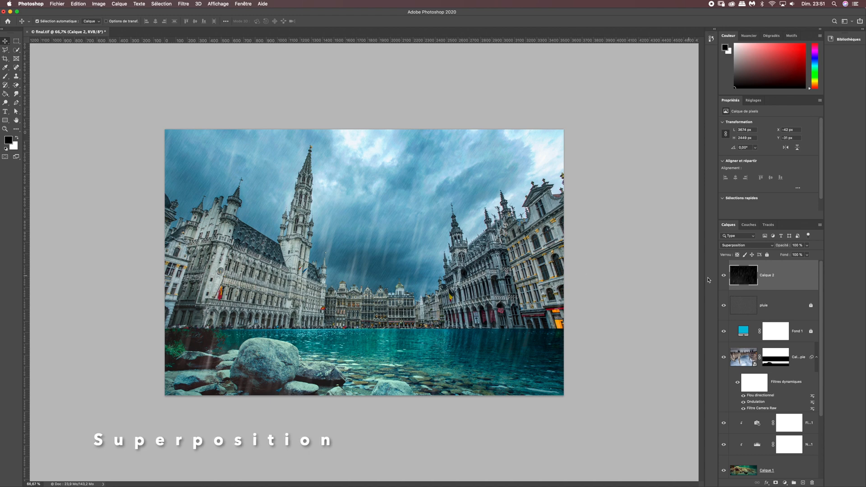
{"action": "left_click", "coordinate": [724, 275]}
{"action": "left_click", "coordinate": [723, 275]}
{"action": "left_click", "coordinate": [724, 276]}
{"action": "left_click", "coordinate": [723, 276]}
{"action": "left_click", "coordinate": [724, 276]}
{"action": "left_click", "coordinate": [723, 275]}
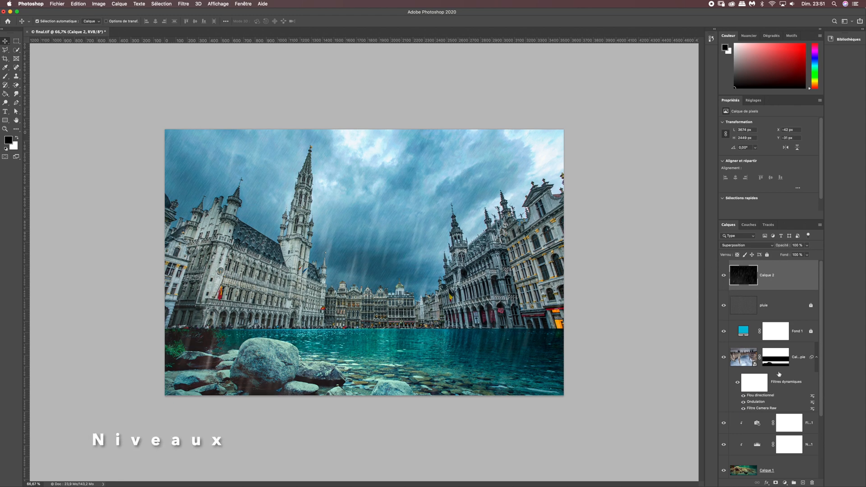
Add a Niveaux adjustment layer clipped to the rain image layer, Calque 2.
{"action": "left_click", "coordinate": [784, 482]}
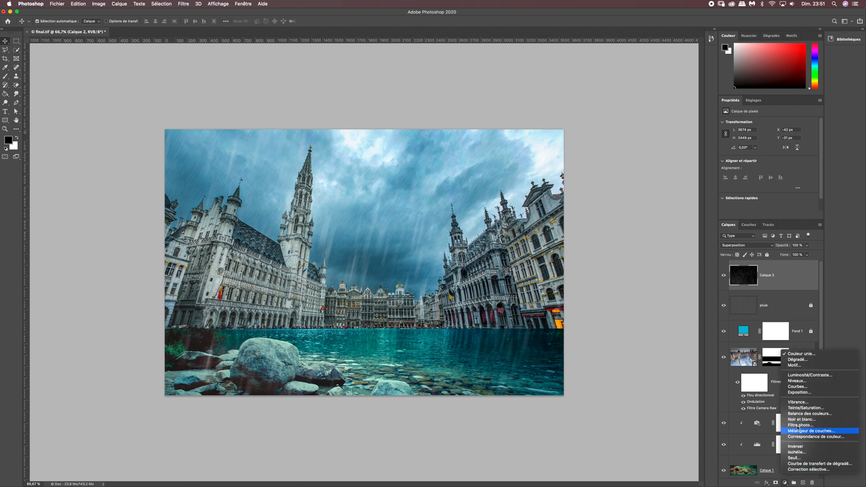
{"action": "left_click", "coordinate": [796, 381]}
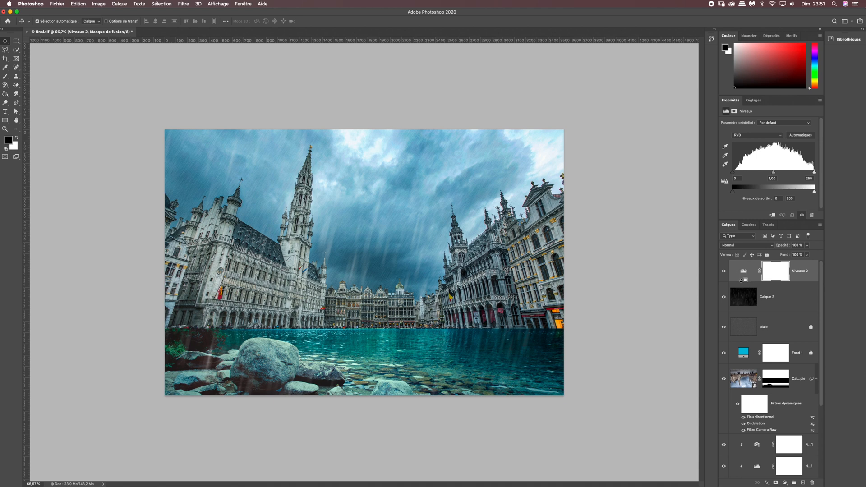
{"action": "left_click", "coordinate": [741, 280], "text": "alt"}
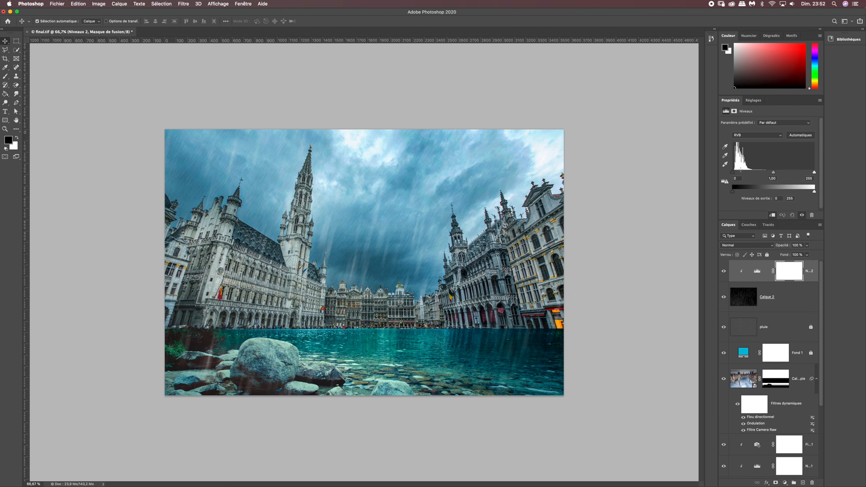
Set the clipped Niveaux input levels to 25 for black and 215 for white, and compare before and after.
{"action": "left_click_drag", "start_coordinate": [732, 173], "coordinate": [734, 175]}
{"action": "left_click", "coordinate": [732, 179]}
{"action": "type", "text": "25"}
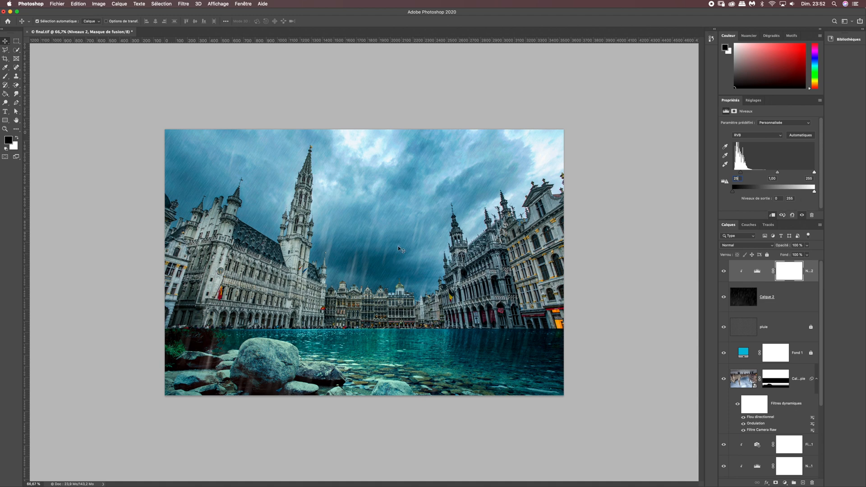
{"action": "left_click_drag", "start_coordinate": [814, 172], "coordinate": [813, 172]}
{"action": "left_click_drag", "start_coordinate": [813, 173], "coordinate": [808, 173]}
{"action": "left_click", "coordinate": [808, 178]}
{"action": "left_click", "coordinate": [724, 272]}
{"action": "left_click", "coordinate": [724, 272]}
{"action": "left_click", "coordinate": [723, 272]}
{"action": "left_click", "coordinate": [723, 272]}
{"action": "left_click", "coordinate": [724, 272]}
{"action": "left_click", "coordinate": [723, 271]}
{"action": "key", "text": "super+1"}
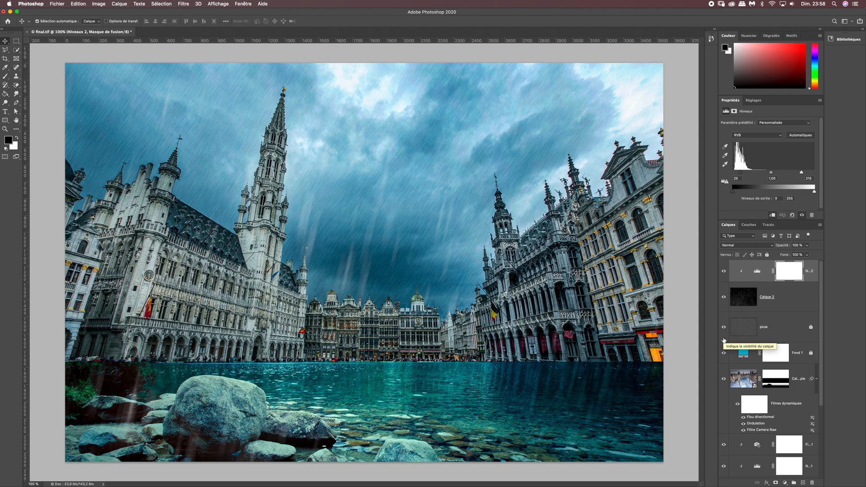
Add a Filtre photo adjustment layer on top using the Underwater filter at 50% density.
{"action": "left_click", "coordinate": [785, 483]}
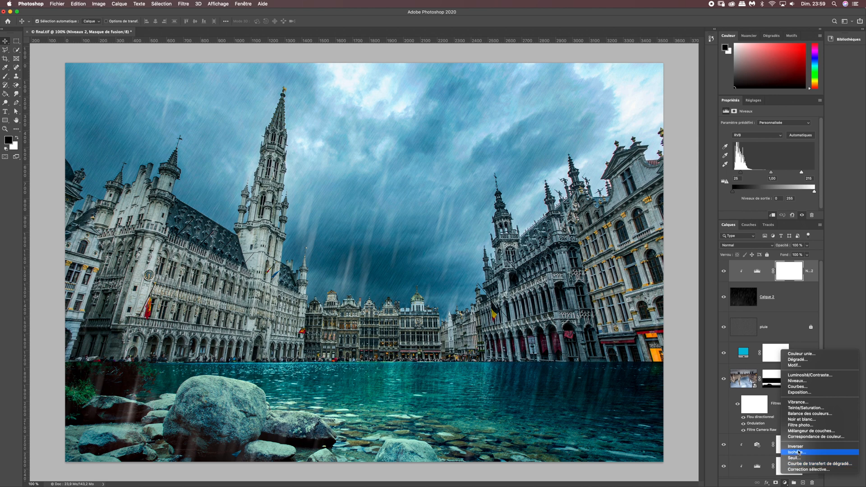
{"action": "left_click", "coordinate": [800, 425]}
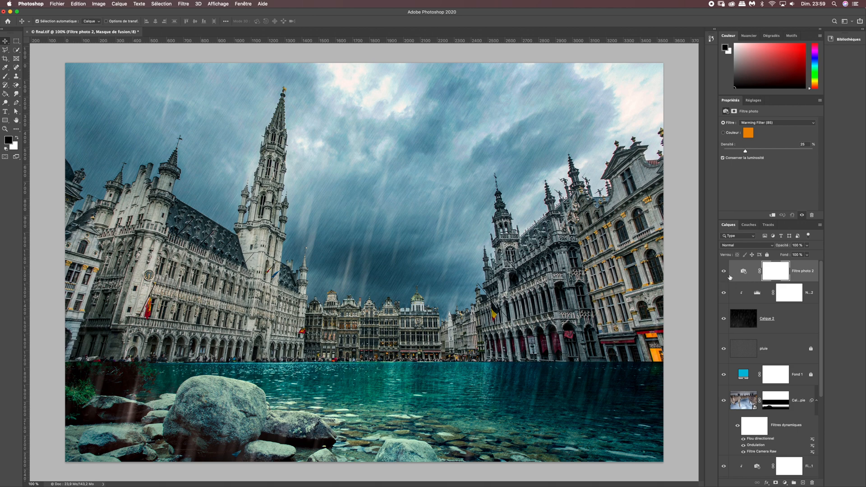
{"action": "left_click", "coordinate": [757, 125]}
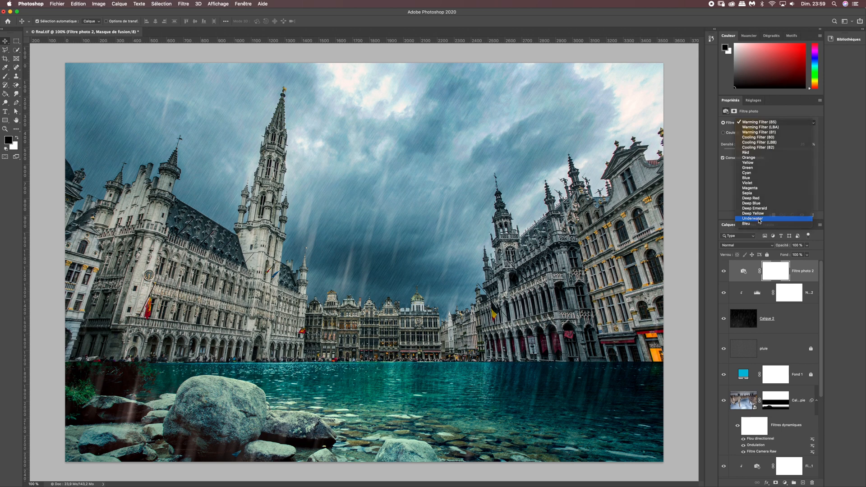
{"action": "left_click", "coordinate": [759, 219]}
{"action": "left_click", "coordinate": [803, 144]}
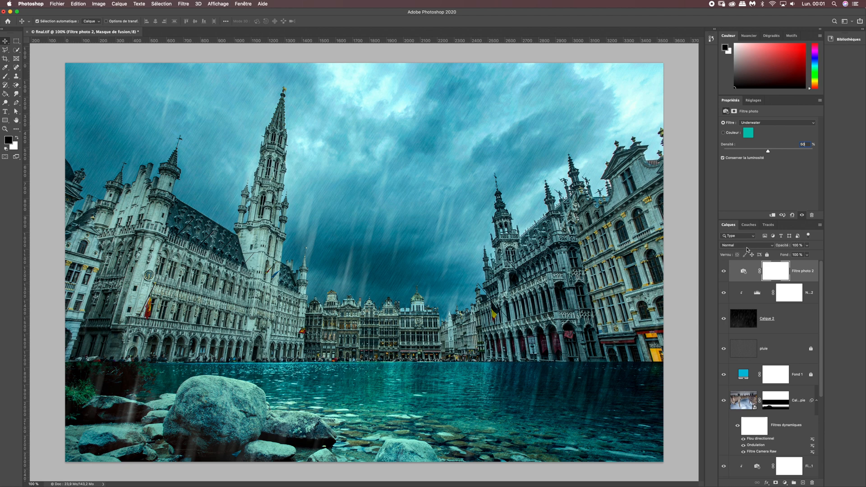
{"action": "left_click", "coordinate": [723, 271]}
{"action": "left_click", "coordinate": [724, 270]}
Add a Niveaux adjustment layer above the photo filter and set its RVB black output level to 15.
{"action": "left_click", "coordinate": [785, 482]}
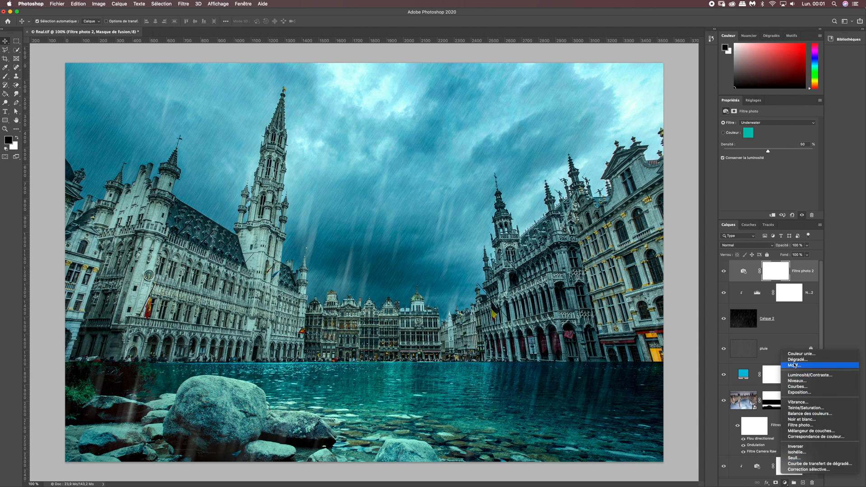
{"action": "left_click", "coordinate": [797, 381]}
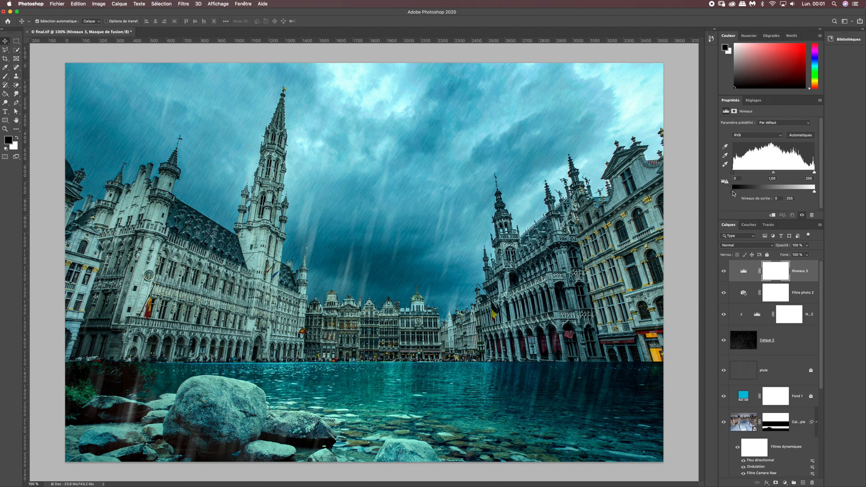
{"action": "mouse_move", "coordinate": [732, 193]}
{"action": "left_mouse_down"}
{"action": "mouse_move", "coordinate": [747, 198]}
{"action": "mouse_move", "coordinate": [735, 193]}
{"action": "left_mouse_up"}
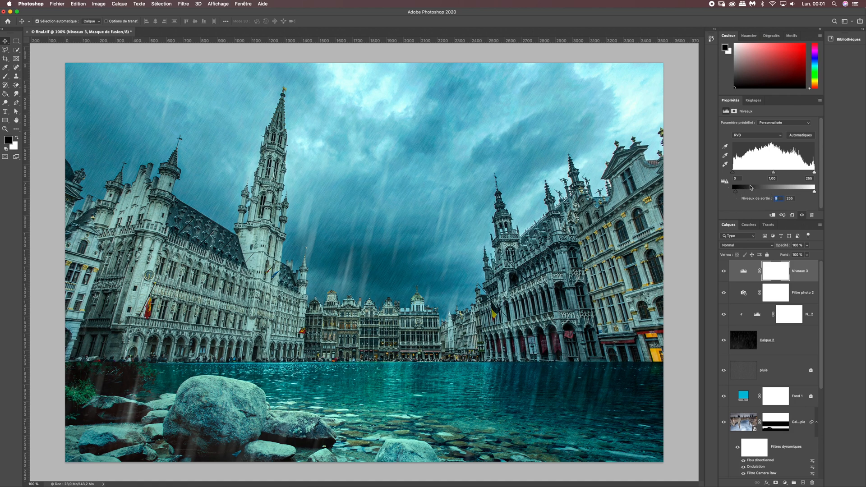
{"action": "type", "text": "15"}
Set the Niveaux 3 adjustment's Bleu channel black output level to 7 and compare the image before and after.
{"action": "left_click", "coordinate": [739, 136]}
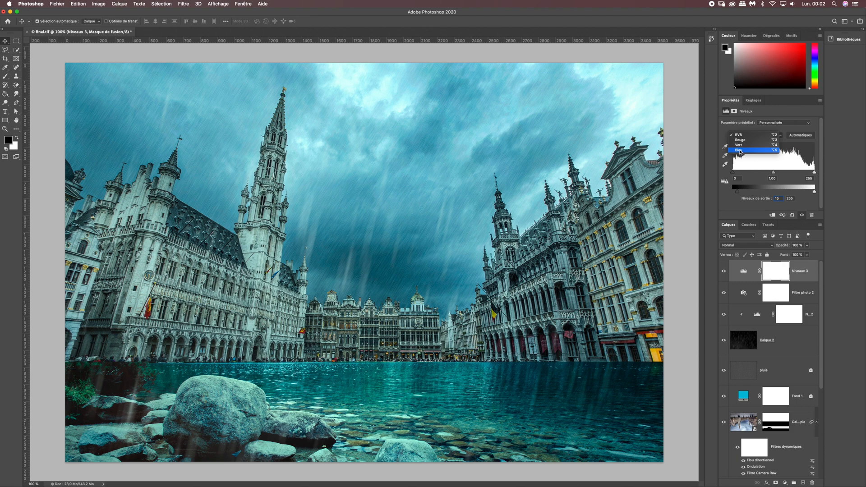
{"action": "left_click", "coordinate": [739, 150]}
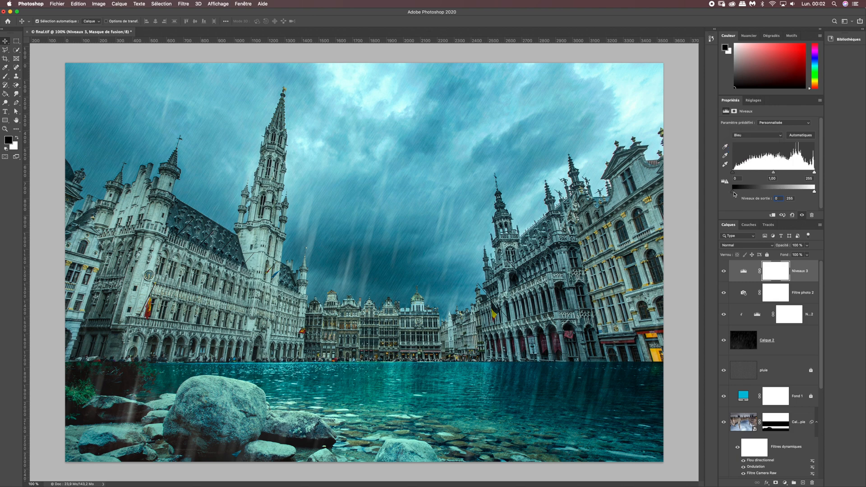
{"action": "mouse_move", "coordinate": [733, 193]}
{"action": "left_mouse_down"}
{"action": "mouse_move", "coordinate": [749, 194]}
{"action": "mouse_move", "coordinate": [736, 194]}
{"action": "left_mouse_up"}
{"action": "type", "text": "7"}
{"action": "left_click", "coordinate": [724, 273]}
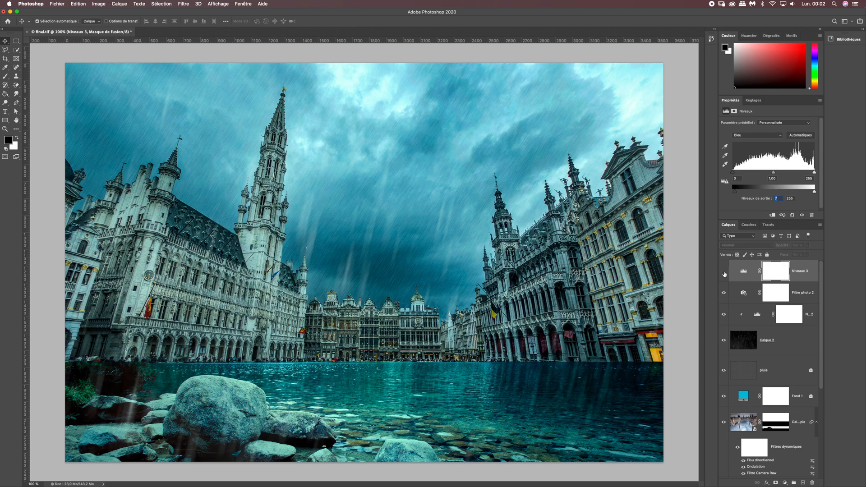
{"action": "left_click", "coordinate": [724, 273]}
{"action": "left_click", "coordinate": [725, 274]}
{"action": "left_click", "coordinate": [725, 273]}
{"action": "left_click", "coordinate": [724, 274]}
{"action": "left_click", "coordinate": [724, 273]}
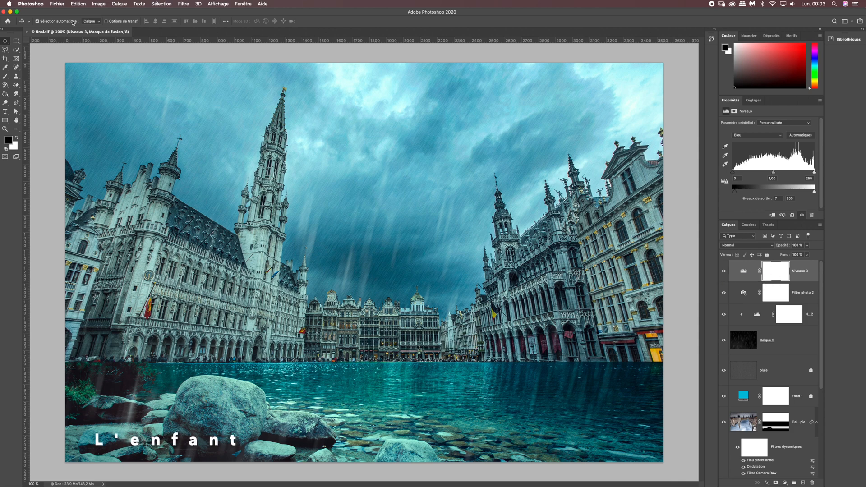
Open enfant.jpg, keeping its embedded colour profile.
{"action": "left_click", "coordinate": [58, 4]}
{"action": "left_click", "coordinate": [68, 19]}
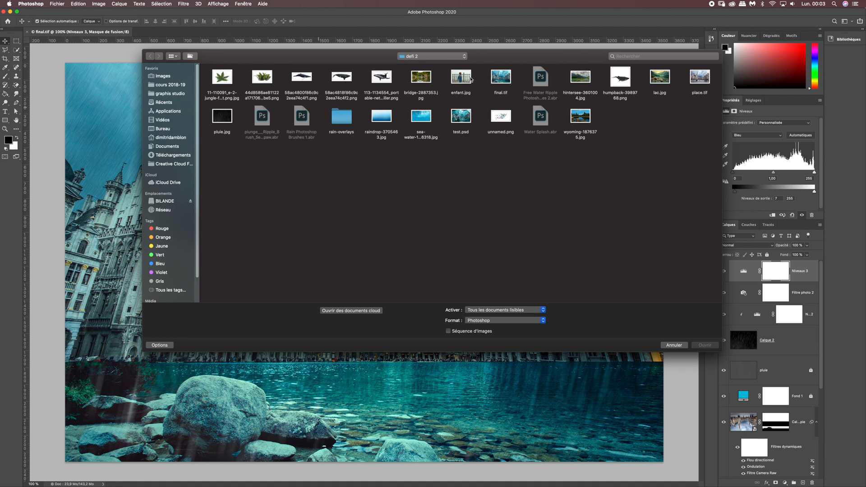
{"action": "left_click", "coordinate": [470, 81]}
{"action": "left_click", "coordinate": [705, 345]}
{"action": "left_click", "coordinate": [387, 210]}
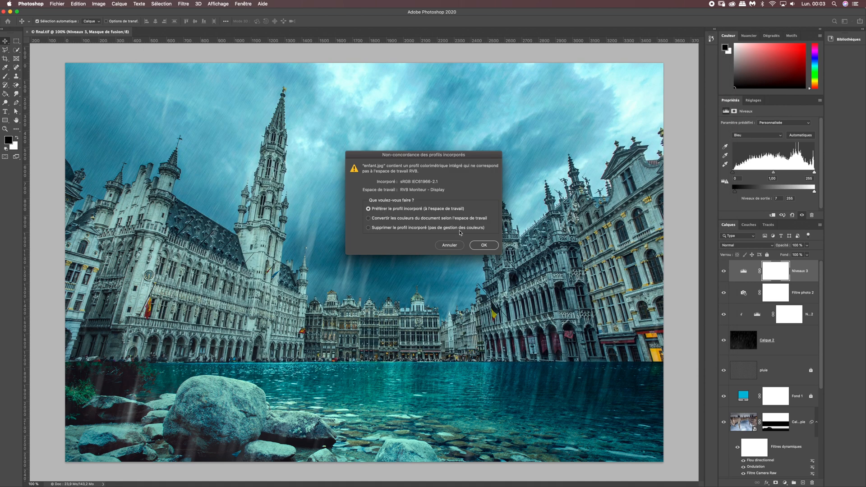
{"action": "key", "text": "Return"}
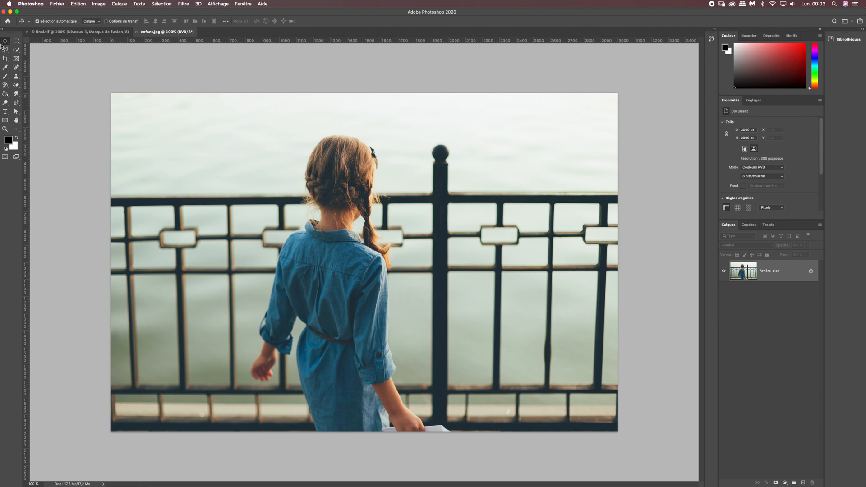
Make a rough Quick Selection of the girl, covering her hair, blue dress, arms and hand.
{"action": "left_click", "coordinate": [17, 50]}
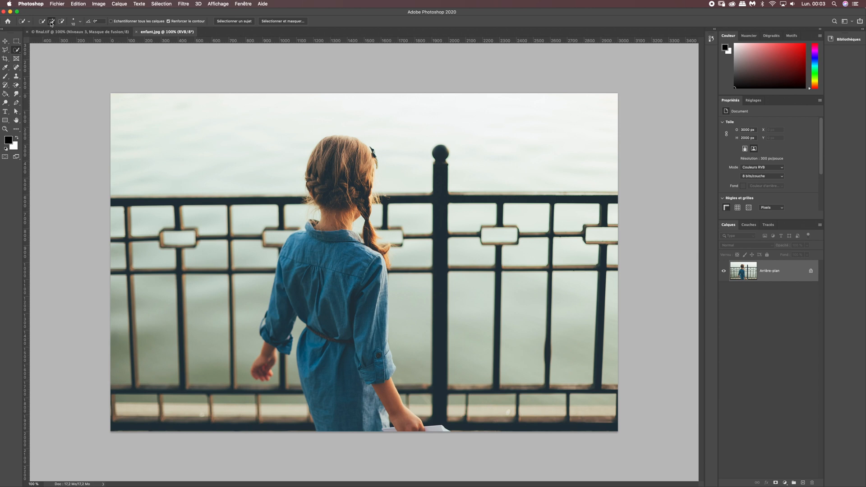
{"action": "left_click", "coordinate": [74, 22]}
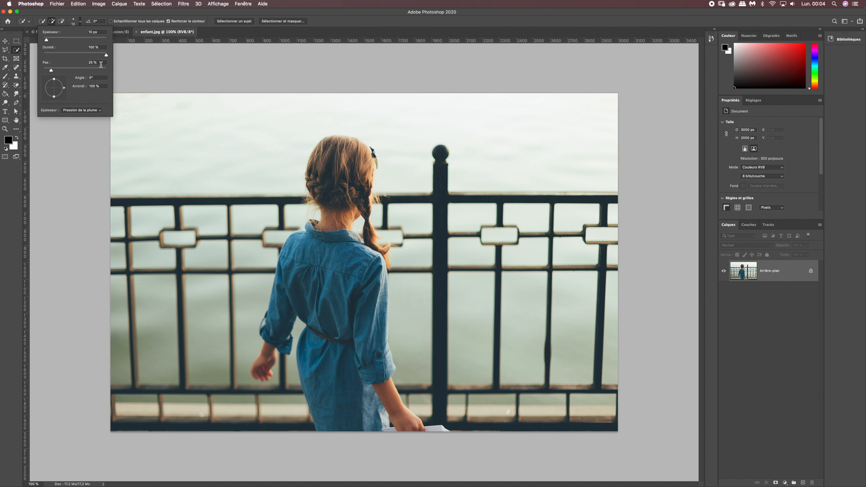
{"action": "left_click", "coordinate": [110, 17]}
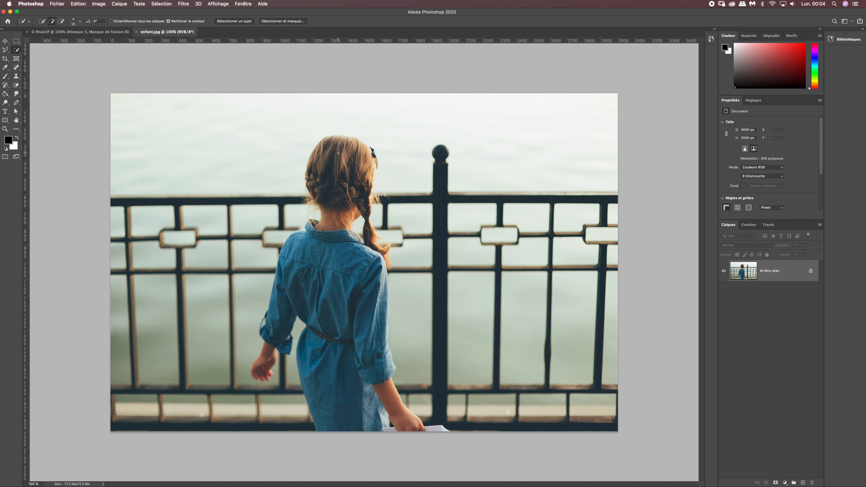
{"action": "mouse_move", "coordinate": [327, 146]}
{"action": "left_mouse_down"}
{"action": "mouse_move", "coordinate": [355, 171]}
{"action": "mouse_move", "coordinate": [366, 156]}
{"action": "left_mouse_up"}
{"action": "mouse_move", "coordinate": [309, 235]}
{"action": "left_mouse_down"}
{"action": "mouse_move", "coordinate": [301, 270]}
{"action": "mouse_move", "coordinate": [328, 268]}
{"action": "mouse_move", "coordinate": [349, 312]}
{"action": "mouse_move", "coordinate": [340, 315]}
{"action": "mouse_move", "coordinate": [332, 357]}
{"action": "mouse_move", "coordinate": [369, 372]}
{"action": "mouse_move", "coordinate": [391, 405]}
{"action": "left_mouse_up"}
{"action": "left_click_drag", "start_coordinate": [264, 363], "coordinate": [271, 356]}
Subtract the fence opening and background between the girl's neck and left shoulder from the selection.
{"action": "key", "text": "super+plus"}
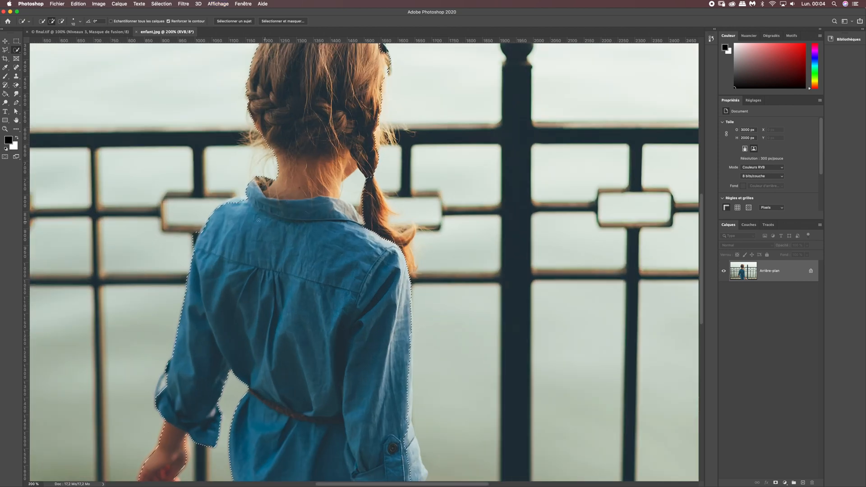
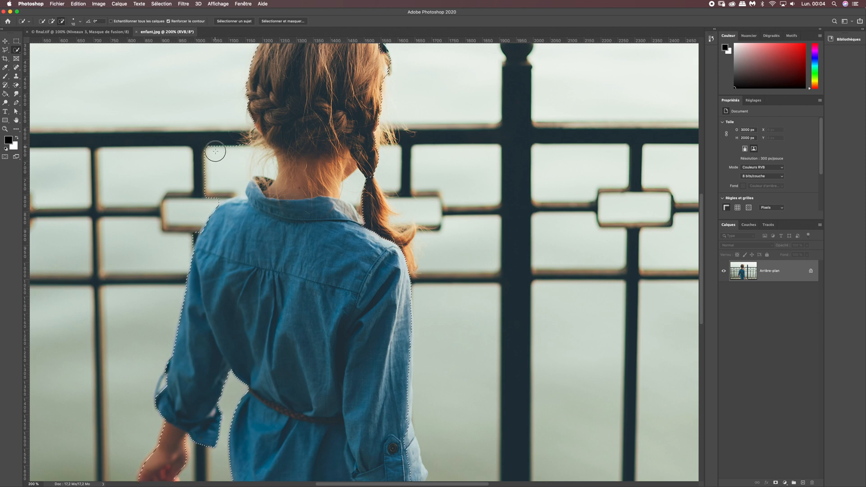
{"action": "left_click", "coordinate": [222, 195], "text": "alt"}
{"action": "left_click", "coordinate": [267, 172], "text": "alt"}
{"action": "left_click", "coordinate": [193, 238], "text": "alt"}
{"action": "left_click", "coordinate": [195, 228]}
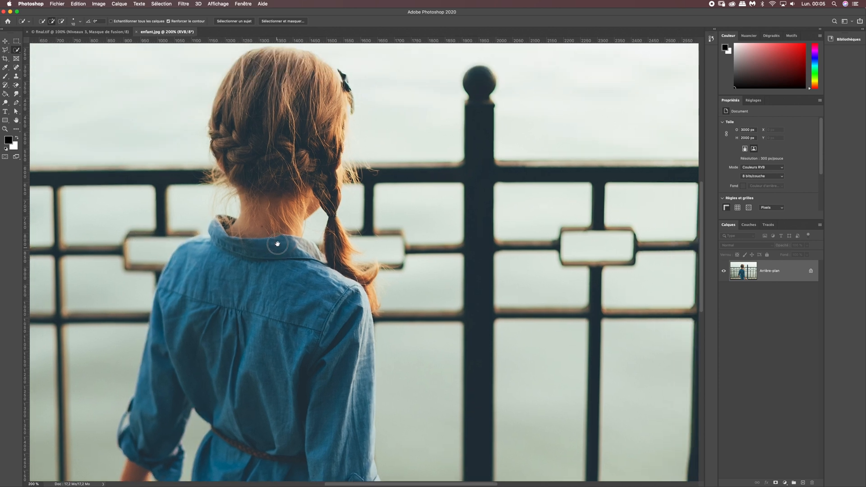
Add the hanging braid to the selection, exclude the fence opening beside it, and tidy the edge along the top of the head.
{"action": "left_click_drag", "start_coordinate": [278, 243], "coordinate": [270, 227]}
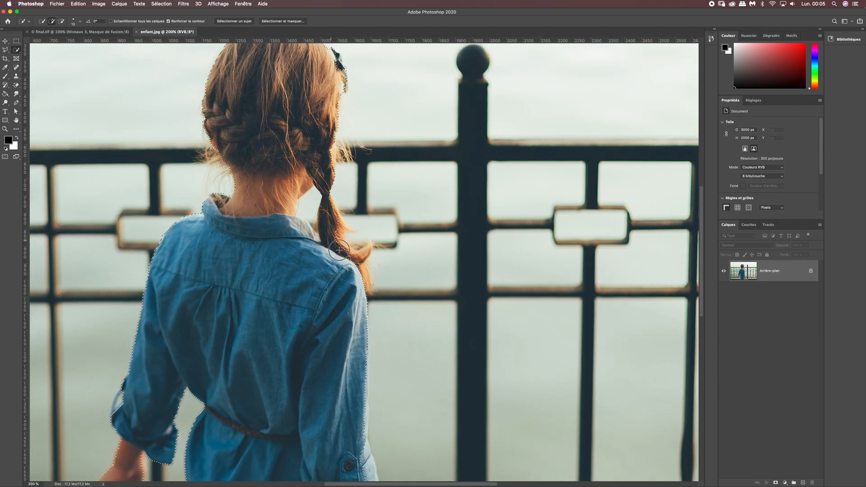
{"action": "mouse_move", "coordinate": [364, 280]}
{"action": "left_mouse_down"}
{"action": "mouse_move", "coordinate": [364, 247]}
{"action": "mouse_move", "coordinate": [347, 243]}
{"action": "mouse_move", "coordinate": [330, 198]}
{"action": "left_mouse_up"}
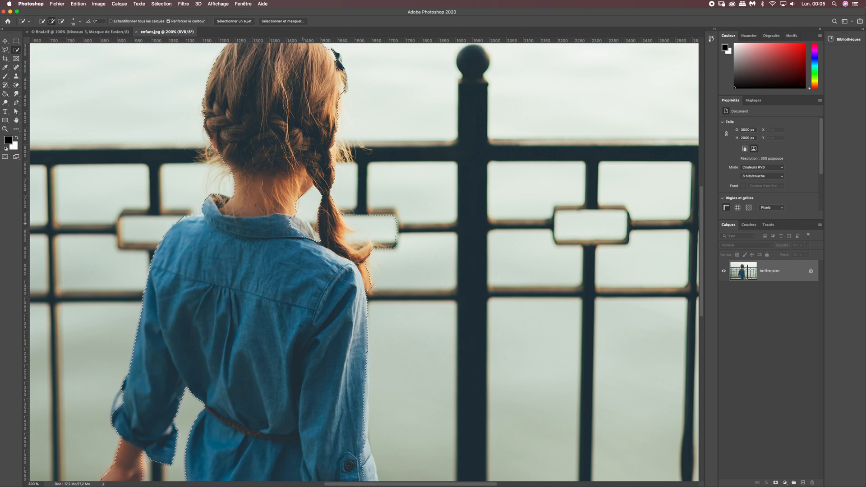
{"action": "left_click_drag", "start_coordinate": [296, 222], "coordinate": [303, 227]}
{"action": "left_click_drag", "start_coordinate": [333, 152], "coordinate": [335, 146]}
{"action": "mouse_move", "coordinate": [347, 193]}
{"action": "left_mouse_down"}
{"action": "mouse_move", "coordinate": [357, 187]}
{"action": "mouse_move", "coordinate": [351, 161]}
{"action": "left_mouse_up"}
{"action": "mouse_move", "coordinate": [350, 209]}
{"action": "left_mouse_down"}
{"action": "mouse_move", "coordinate": [359, 226]}
{"action": "mouse_move", "coordinate": [396, 245]}
{"action": "left_mouse_up"}
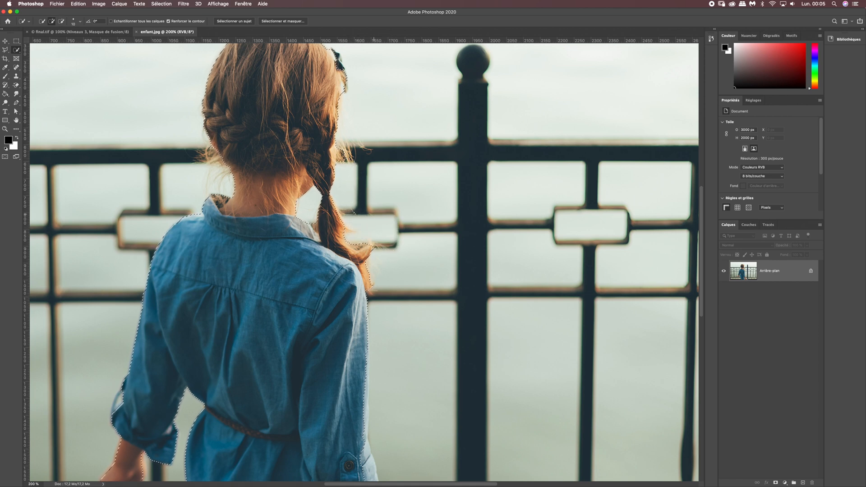
{"action": "scroll", "coordinate": [356, 170], "scroll_direction": "up", "scroll_amount": 5}
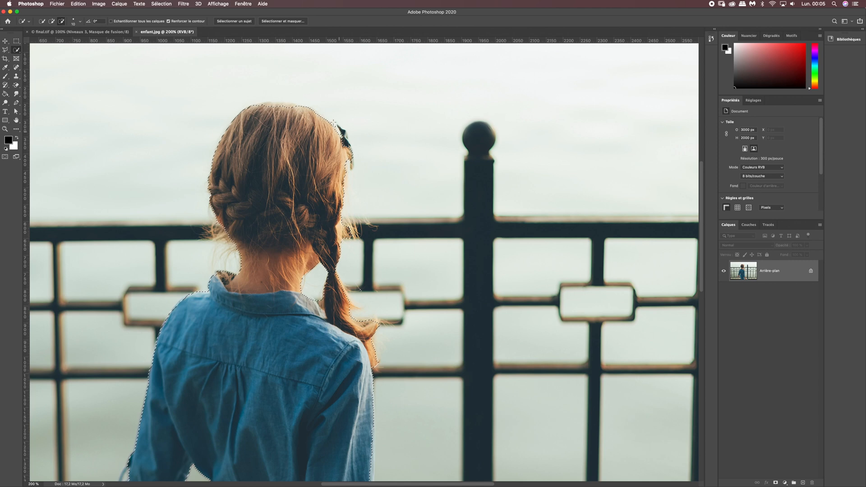
{"action": "left_click_drag", "start_coordinate": [294, 108], "coordinate": [258, 107]}
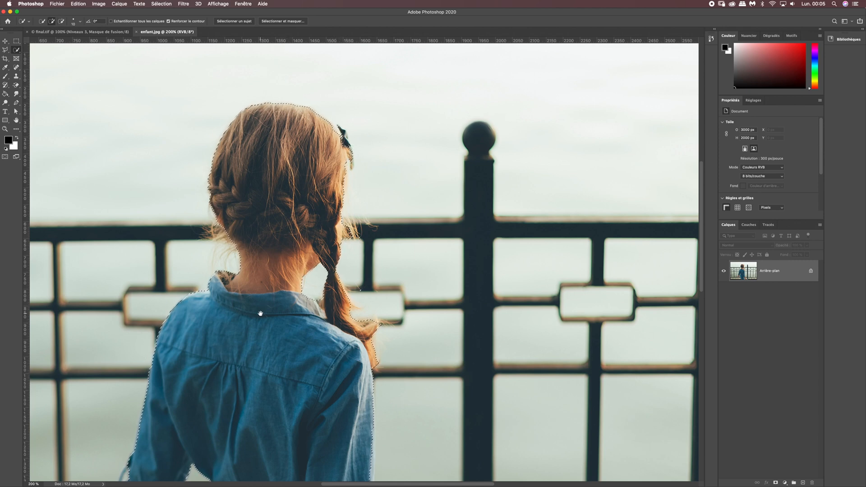
Clean up the selection around the left hand, right sleeve and forearm, excluding the background areas enclosed by the fence.
{"action": "scroll", "coordinate": [257, 310], "scroll_direction": "down", "scroll_amount": 10}
{"action": "scroll", "coordinate": [257, 310], "scroll_direction": "left", "scroll_amount": 5}
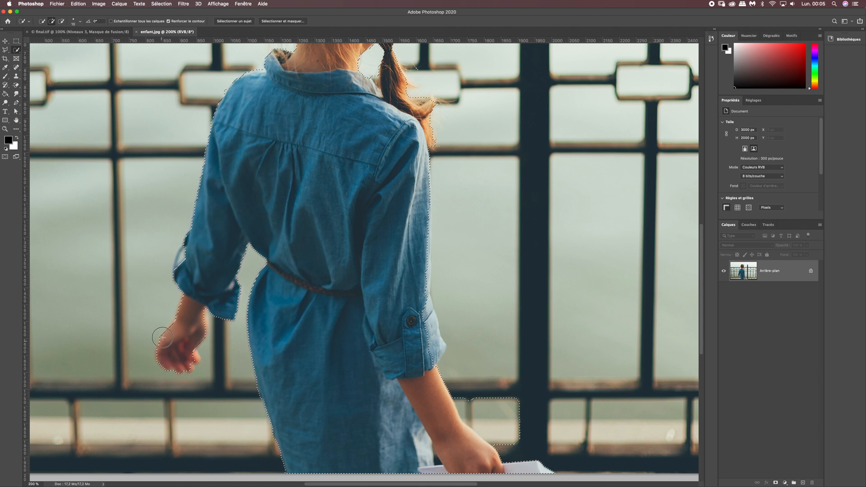
{"action": "left_click_drag", "start_coordinate": [194, 359], "coordinate": [179, 364]}
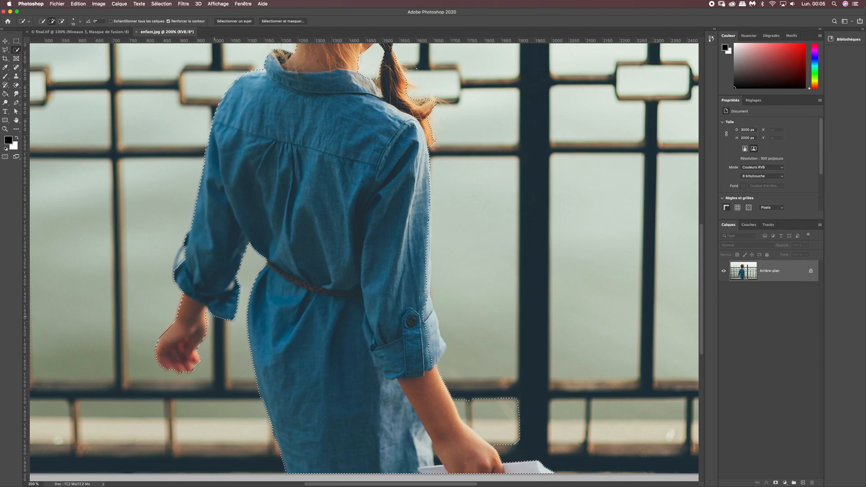
{"action": "left_click_drag", "start_coordinate": [433, 340], "coordinate": [428, 270]}
{"action": "left_click_drag", "start_coordinate": [467, 242], "coordinate": [481, 157]}
{"action": "left_click_drag", "start_coordinate": [505, 444], "coordinate": [502, 410]}
{"action": "left_click_drag", "start_coordinate": [424, 175], "coordinate": [427, 265]}
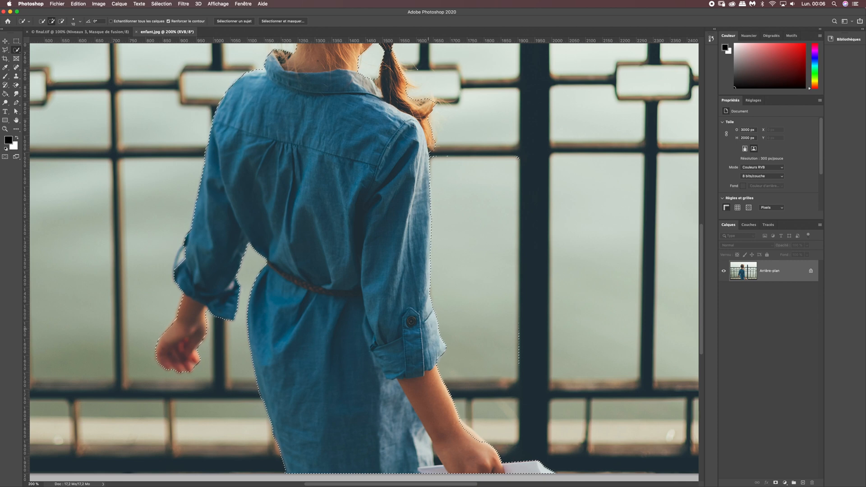
{"action": "scroll", "coordinate": [458, 241], "scroll_direction": "down", "scroll_amount": 5}
{"action": "left_click_drag", "start_coordinate": [502, 228], "coordinate": [502, 237]}
{"action": "left_click_drag", "start_coordinate": [447, 334], "coordinate": [453, 342]}
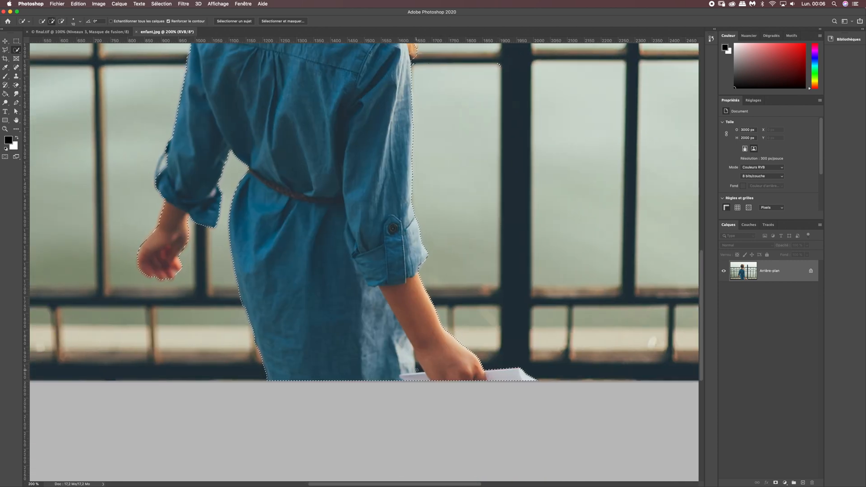
Open Select and Mask for the girl's selection and set the Refine Edge brush to 50 px in add mode.
{"action": "scroll", "coordinate": [394, 268], "scroll_direction": "up", "scroll_amount": 15}
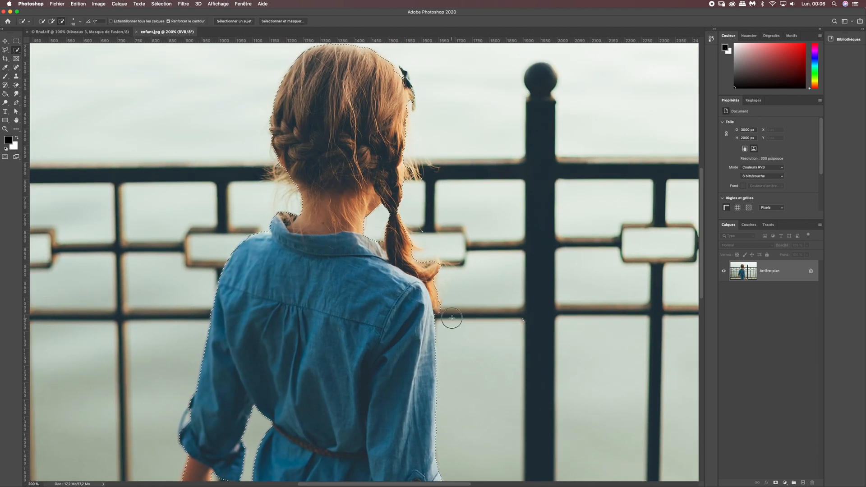
{"action": "left_click_drag", "start_coordinate": [450, 197], "coordinate": [456, 217]}
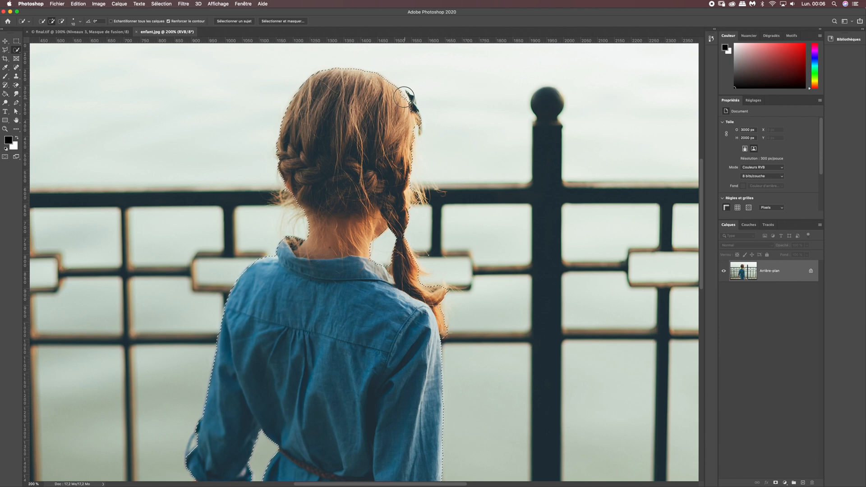
{"action": "left_click", "coordinate": [269, 21]}
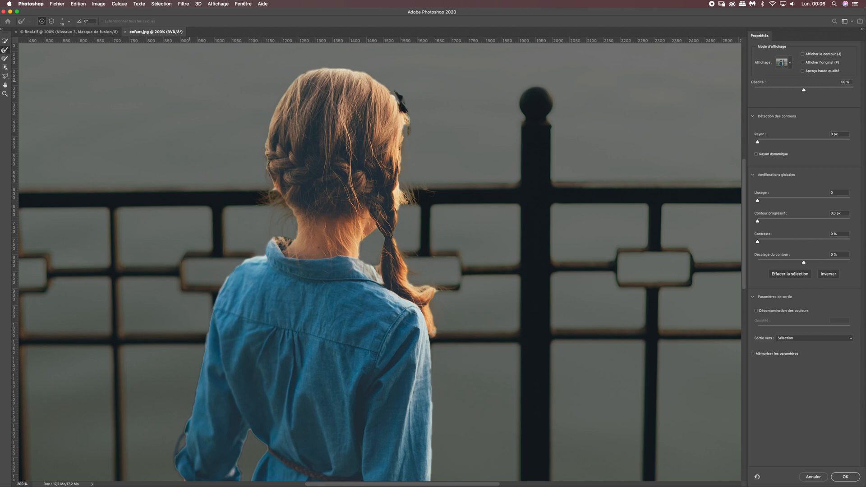
{"action": "left_click", "coordinate": [68, 23]}
{"action": "left_click_drag", "start_coordinate": [36, 40], "coordinate": [48, 40]}
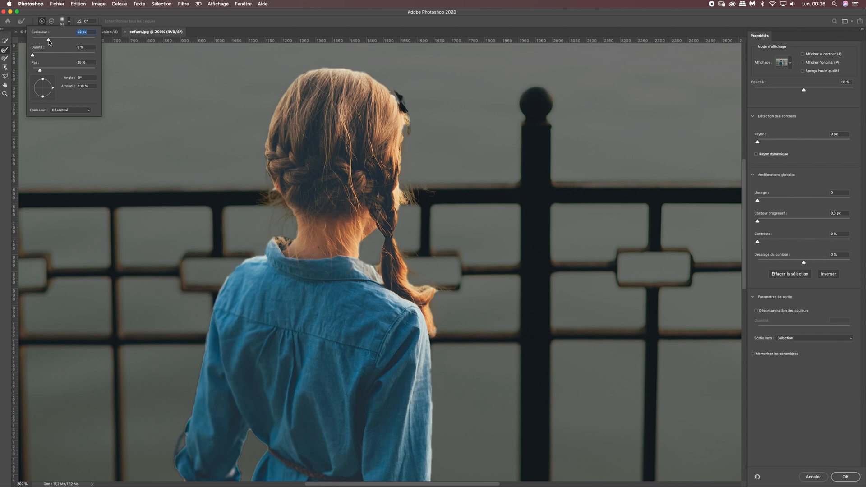
{"action": "type", "text": "50"}
{"action": "key", "text": "Return"}
{"action": "left_click", "coordinate": [42, 22]}
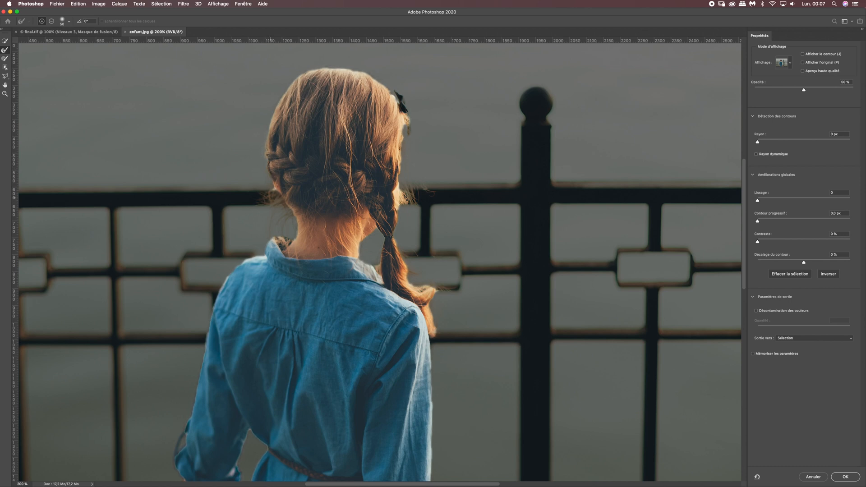
Refine the selection edge over the loose hair at the nape, beside the face and at the braid's end.
{"action": "mouse_move", "coordinate": [263, 203]}
{"action": "left_mouse_down"}
{"action": "mouse_move", "coordinate": [276, 197]}
{"action": "mouse_move", "coordinate": [288, 232]}
{"action": "left_mouse_up"}
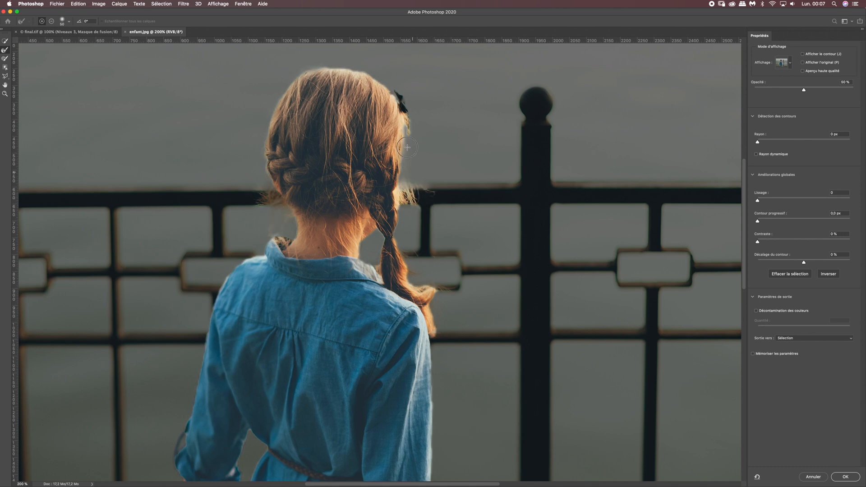
{"action": "key", "text": "super+z"}
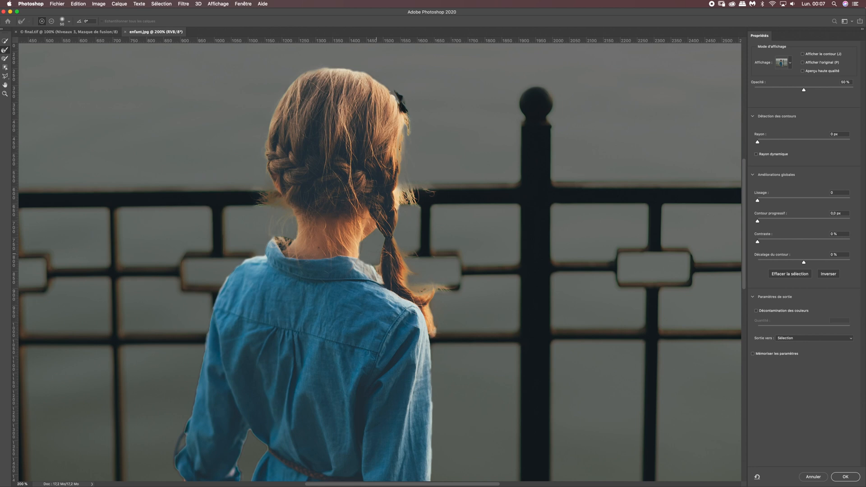
{"action": "mouse_move", "coordinate": [437, 325]}
{"action": "left_mouse_down"}
{"action": "mouse_move", "coordinate": [432, 295]}
{"action": "mouse_move", "coordinate": [451, 289]}
{"action": "left_mouse_up"}
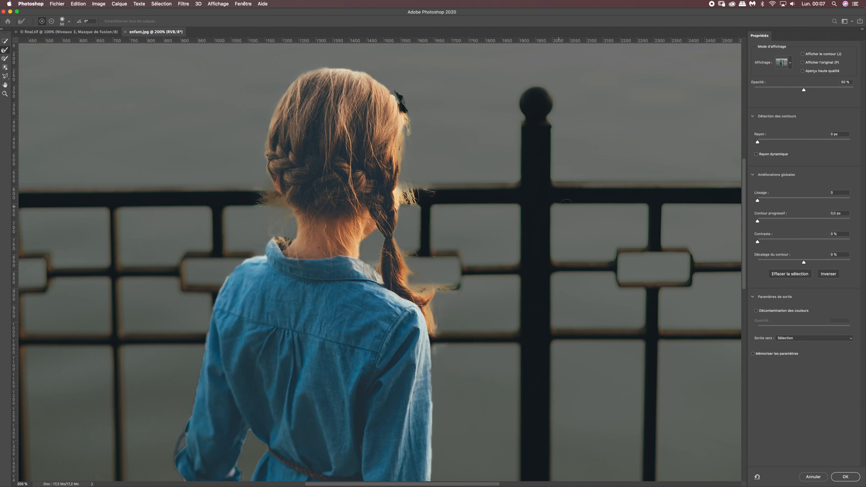
Brush away fence remnants around the hair with the overlay at about 79% opacity, and apply the refined selection.
{"action": "left_click_drag", "start_coordinate": [804, 89], "coordinate": [832, 90]}
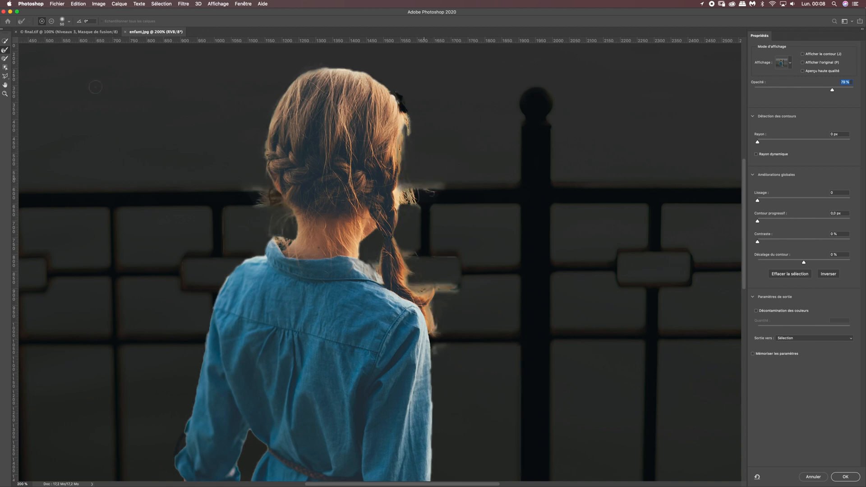
{"action": "left_click", "coordinate": [6, 59]}
{"action": "mouse_move", "coordinate": [258, 210]}
{"action": "left_mouse_down"}
{"action": "mouse_move", "coordinate": [257, 186]}
{"action": "mouse_move", "coordinate": [217, 233]}
{"action": "left_mouse_up"}
{"action": "left_click_drag", "start_coordinate": [437, 194], "coordinate": [431, 182]}
{"action": "mouse_move", "coordinate": [456, 288]}
{"action": "left_mouse_down"}
{"action": "mouse_move", "coordinate": [443, 308]}
{"action": "mouse_move", "coordinate": [443, 355]}
{"action": "mouse_move", "coordinate": [445, 241]}
{"action": "left_mouse_up"}
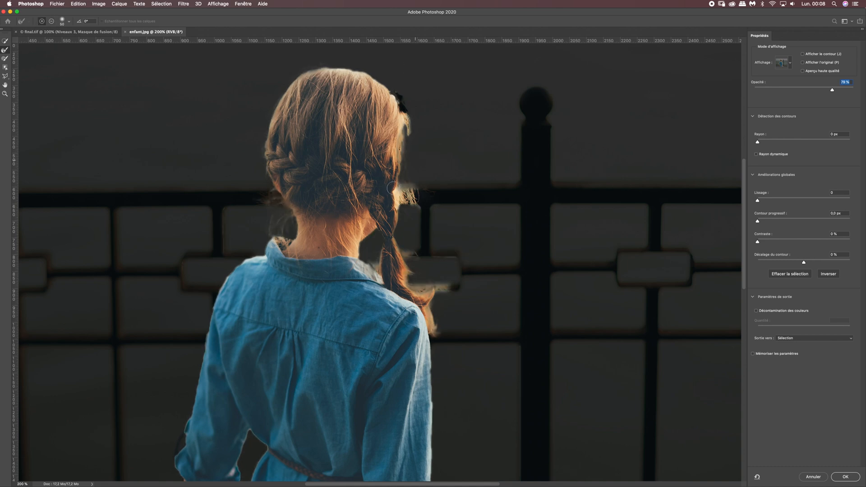
{"action": "key", "text": "z"}
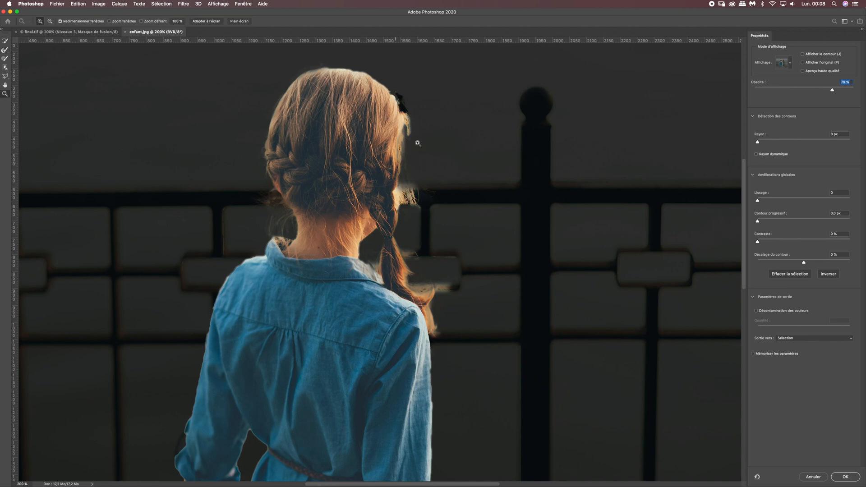
{"action": "left_click", "coordinate": [845, 476]}
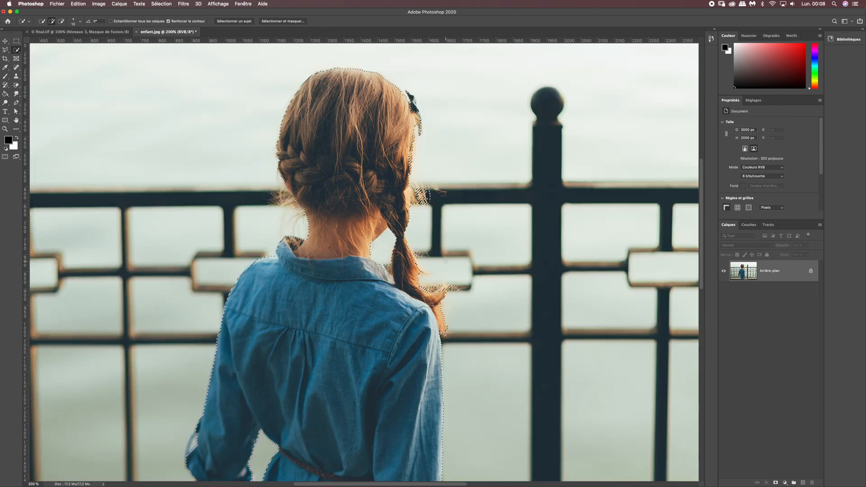
Touch up the girl's selection edge beside the hair bow with the Lasso.
{"action": "key", "text": "super+plus"}
{"action": "key", "text": "super+plus"}
{"action": "left_click_drag", "start_coordinate": [472, 63], "coordinate": [438, 280]}
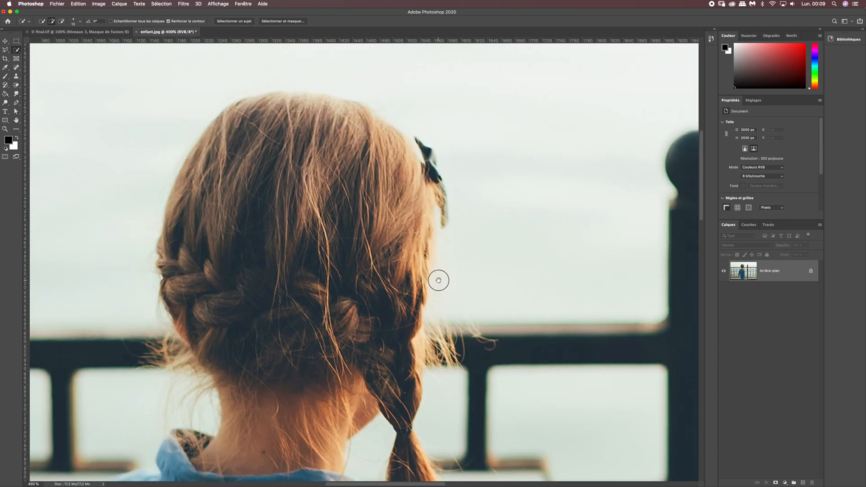
{"action": "left_click_drag", "start_coordinate": [400, 200], "coordinate": [418, 223]}
{"action": "left_click_drag", "start_coordinate": [313, 237], "coordinate": [340, 211]}
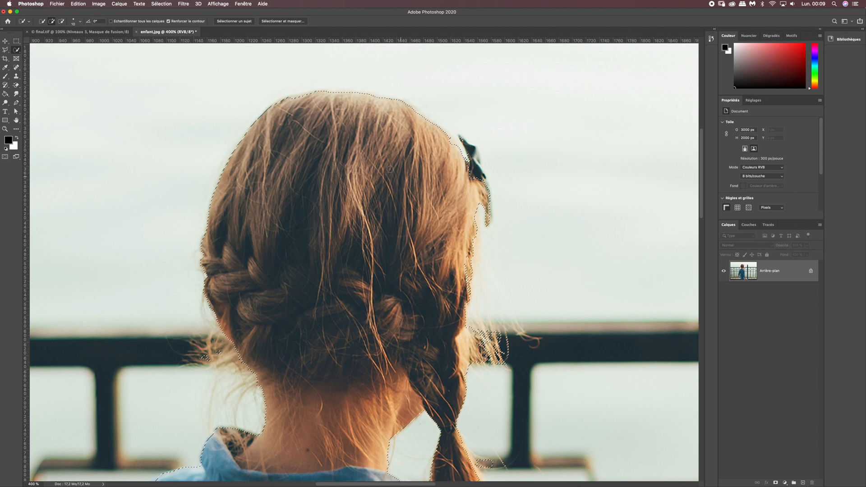
{"action": "key", "text": "l"}
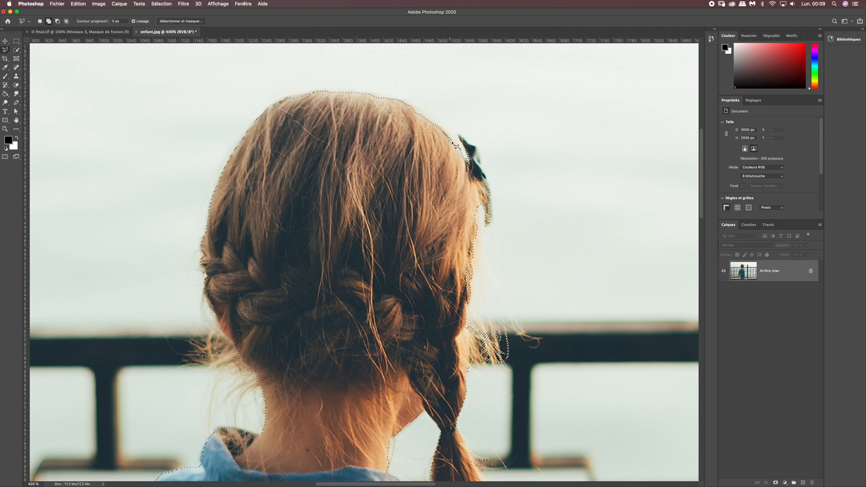
{"action": "left_click_drag", "start_coordinate": [469, 163], "coordinate": [445, 134]}
{"action": "scroll", "coordinate": [447, 135], "scroll_direction": "down", "scroll_amount": 10}
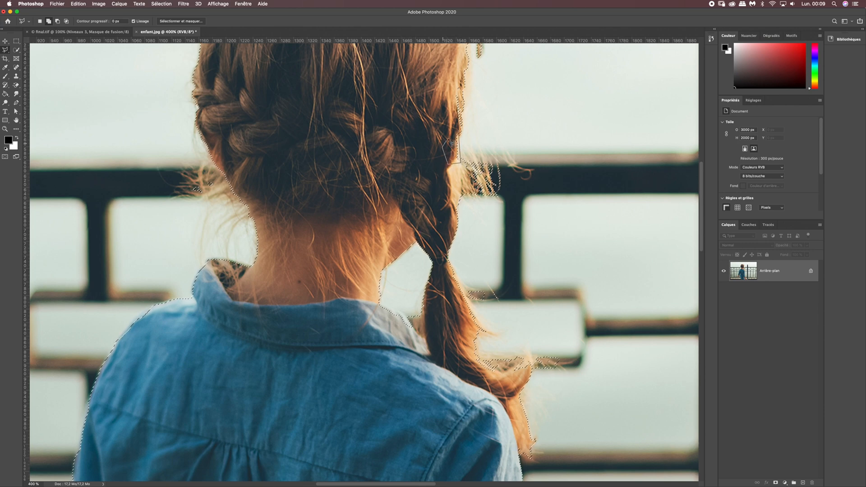
Add the missed parts of the shirt collar and of the neck and jaw beside the braid to the girl's selection.
{"action": "left_click_drag", "start_coordinate": [389, 399], "coordinate": [395, 272]}
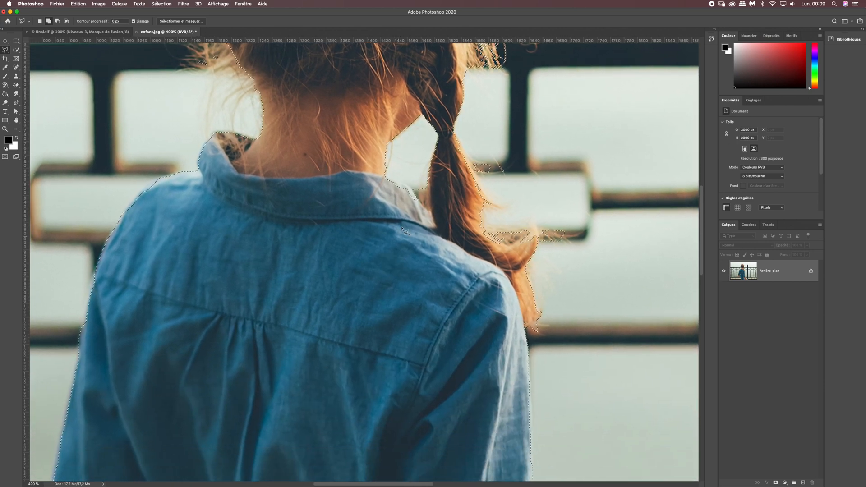
{"action": "left_click", "coordinate": [385, 175]}
{"action": "left_click", "coordinate": [415, 190]}
{"action": "left_click", "coordinate": [422, 202]}
{"action": "left_click", "coordinate": [380, 196]}
{"action": "left_click", "coordinate": [385, 176]}
{"action": "left_click", "coordinate": [387, 177]}
{"action": "left_click", "coordinate": [388, 143]}
{"action": "left_click", "coordinate": [417, 118]}
{"action": "left_click", "coordinate": [404, 120]}
{"action": "left_click", "coordinate": [377, 168]}
{"action": "left_click", "coordinate": [387, 177]}
{"action": "left_click_drag", "start_coordinate": [364, 263], "coordinate": [372, 235]}
{"action": "scroll", "coordinate": [373, 234], "scroll_direction": "down", "scroll_amount": 10}
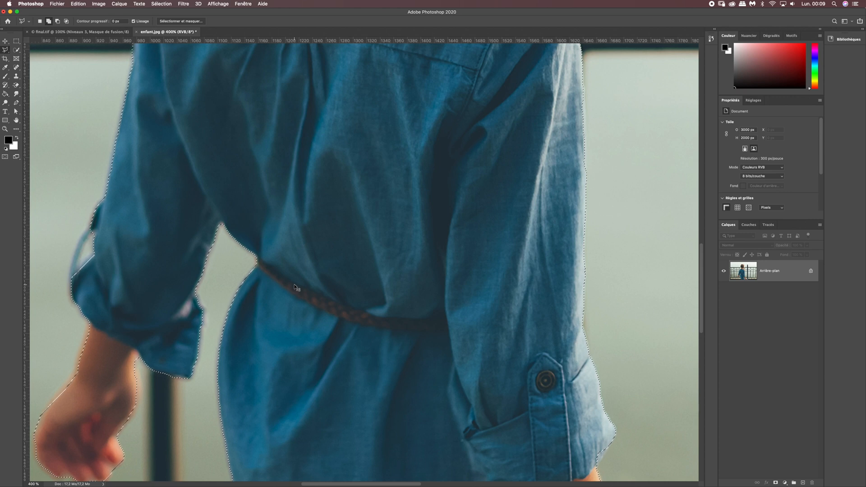
Copy the selected girl and paste her into final.tif directly above the Calque 0 copie layer.
{"action": "key", "text": "super+minus"}
{"action": "key", "text": "super+minus"}
{"action": "key", "text": "super+minus"}
{"action": "key", "text": "super+minus"}
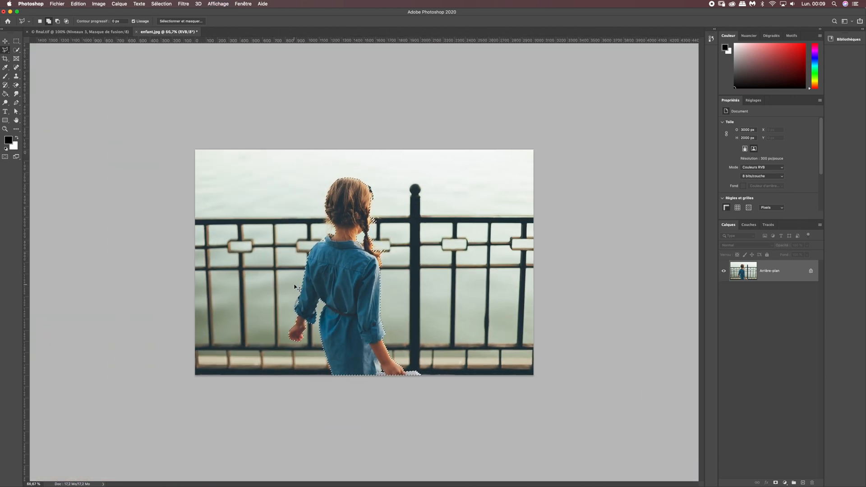
{"action": "key", "text": "super+plus"}
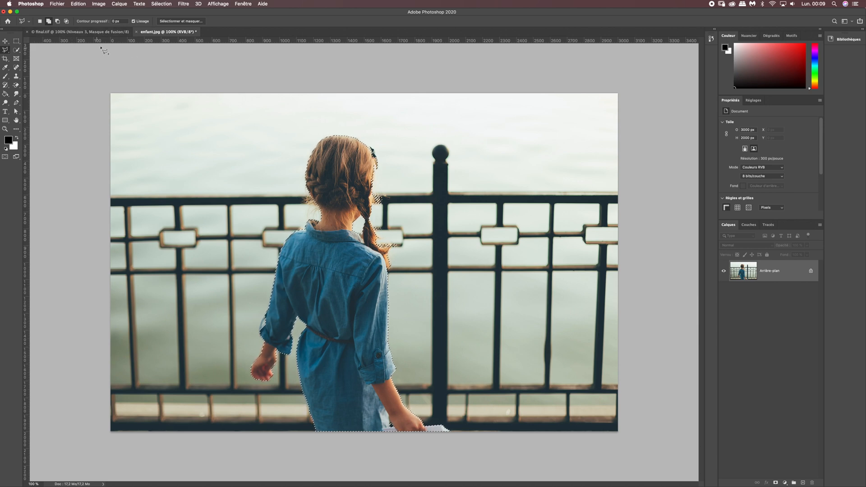
{"action": "left_click", "coordinate": [93, 32]}
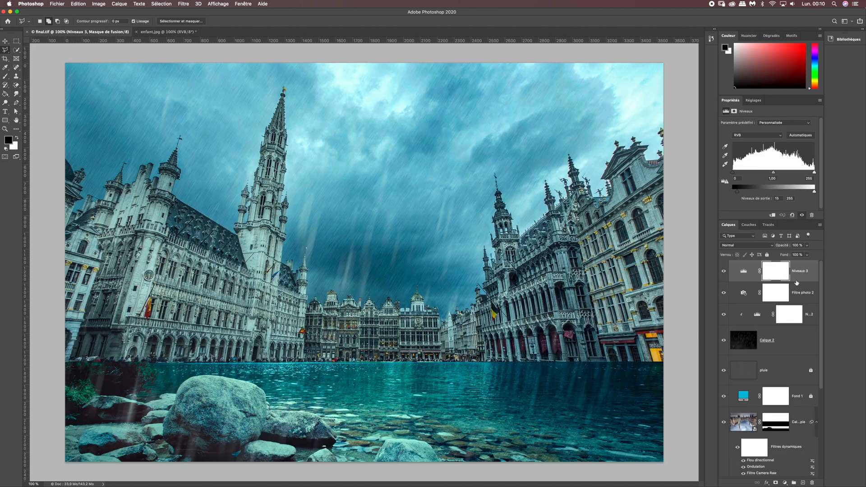
{"action": "scroll", "coordinate": [820, 283], "scroll_direction": "down", "scroll_amount": 5}
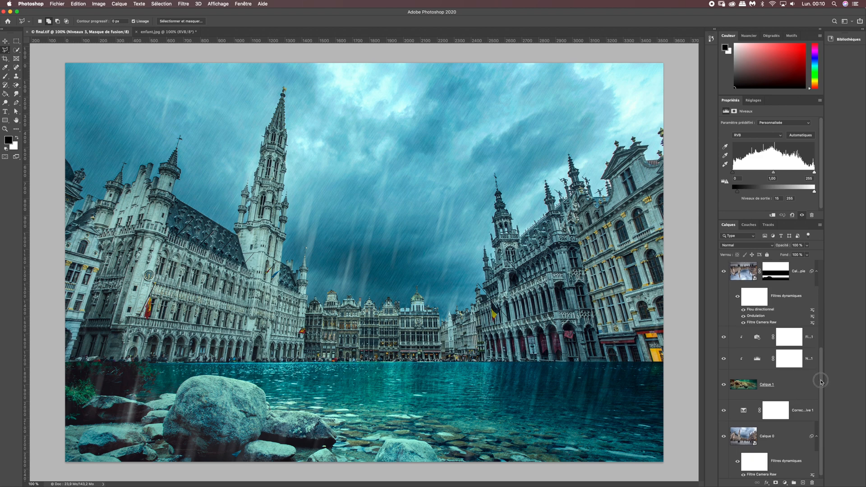
{"action": "scroll", "coordinate": [821, 365], "scroll_direction": "up", "scroll_amount": 3}
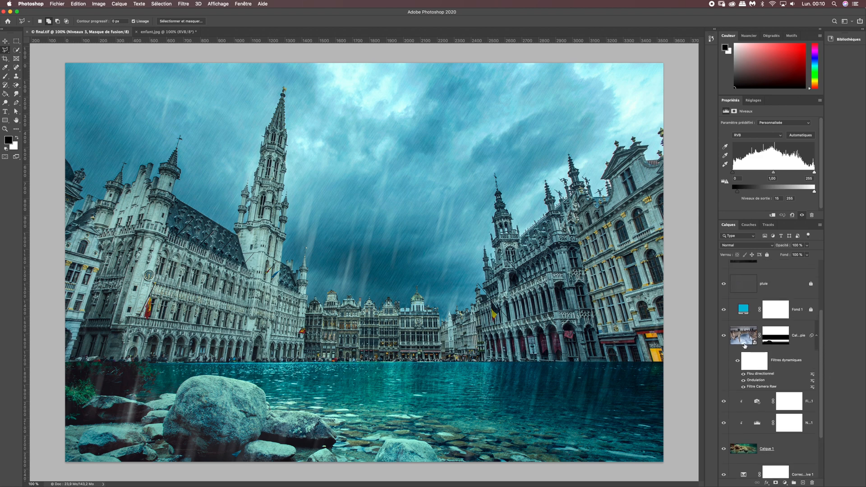
{"action": "left_click", "coordinate": [743, 339]}
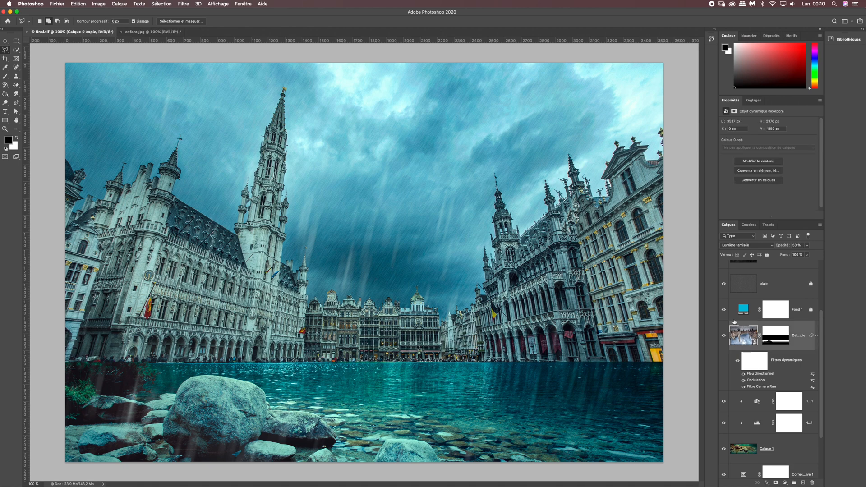
{"action": "key", "text": "super+v"}
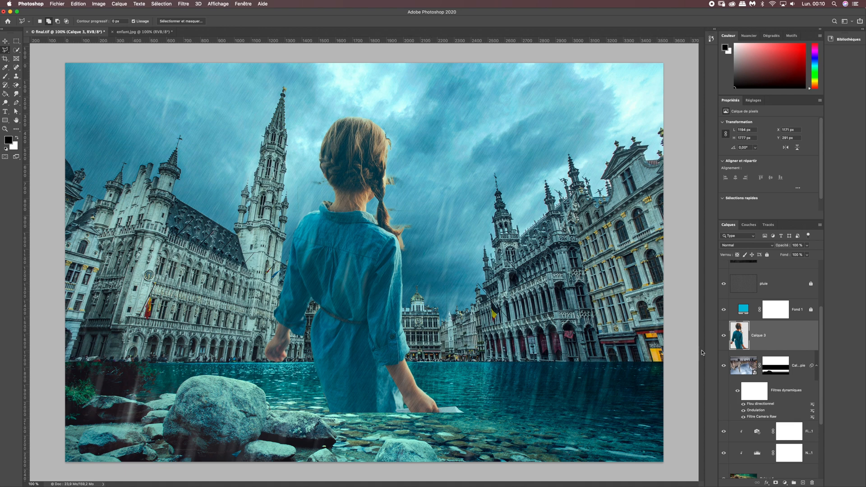
Convert the pasted girl layer to a smart object, then scale it to 83% and place her at the lower edge in front of the rocks.
{"action": "right_click", "coordinate": [771, 344]}
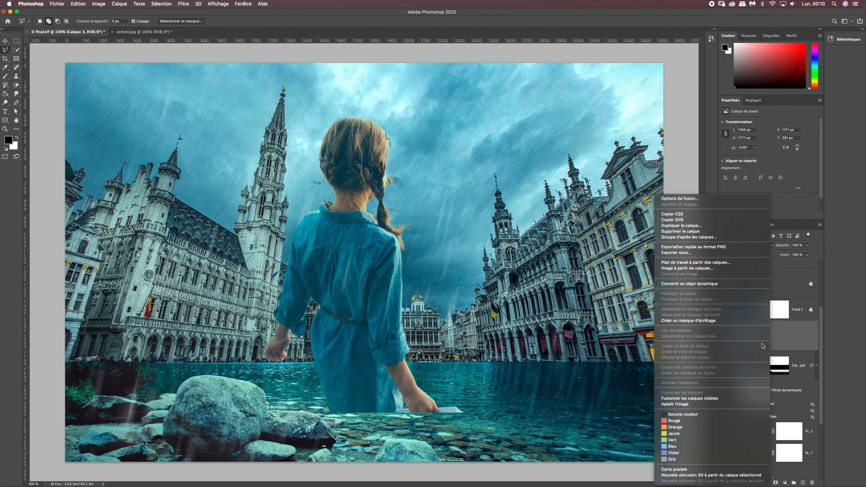
{"action": "left_click", "coordinate": [699, 285]}
{"action": "key", "text": "v"}
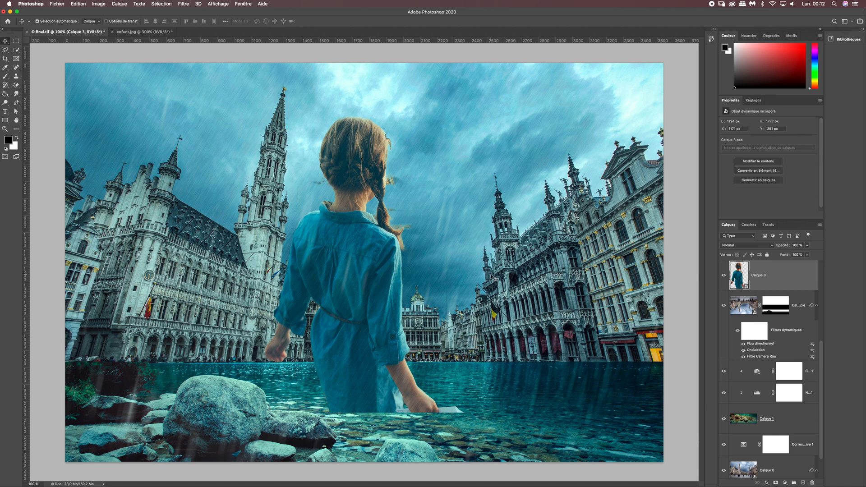
{"action": "key", "text": "ctrl+t"}
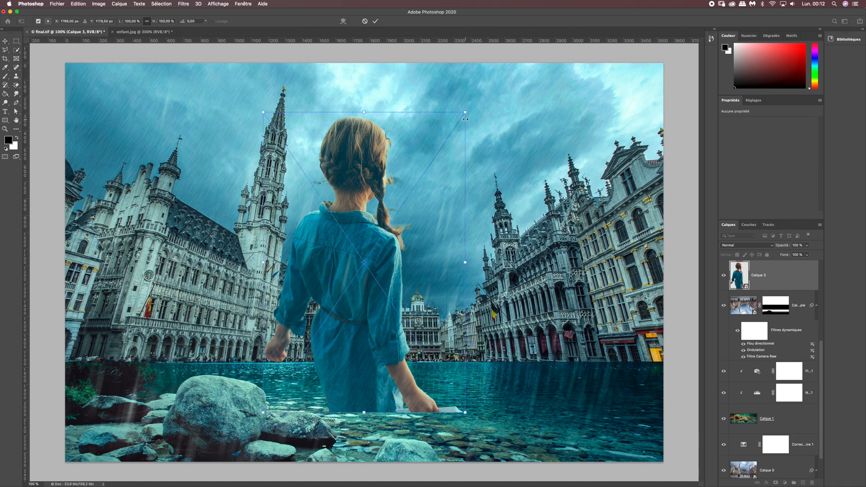
{"action": "left_click_drag", "start_coordinate": [465, 112], "coordinate": [421, 179]}
{"action": "left_click", "coordinate": [169, 21]}
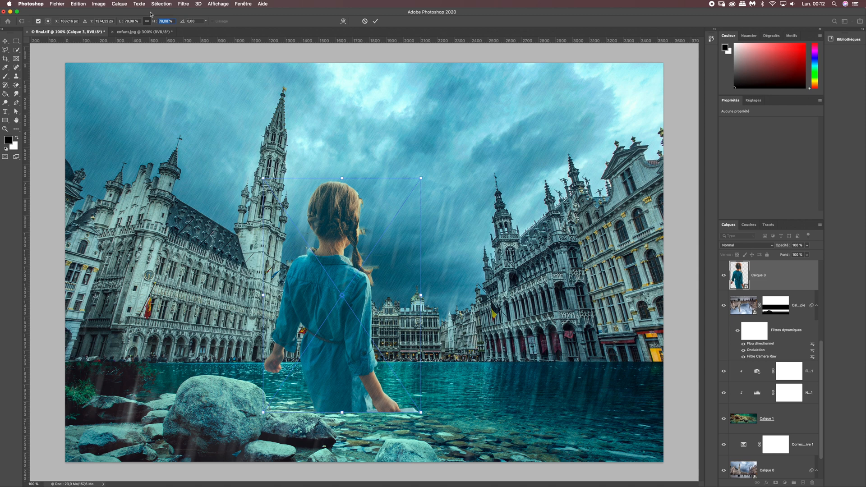
{"action": "type", "text": "83"}
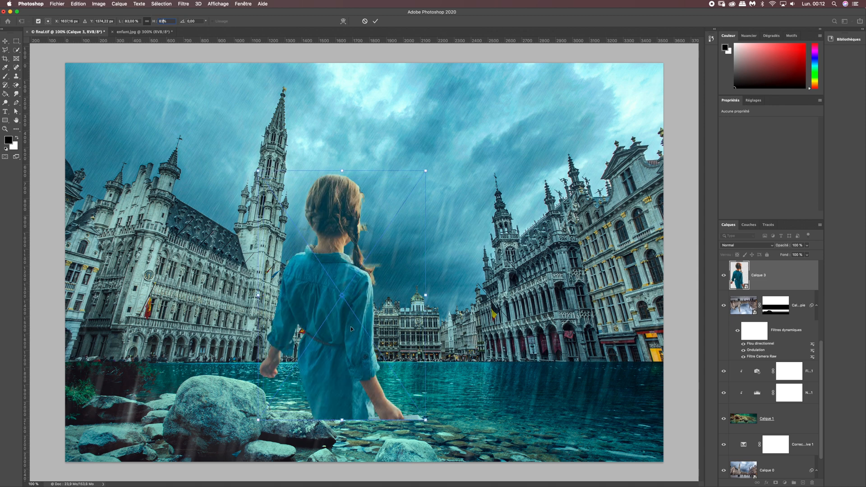
{"action": "left_click_drag", "start_coordinate": [322, 297], "coordinate": [292, 384]}
{"action": "left_click_drag", "start_coordinate": [262, 410], "coordinate": [259, 428]}
{"action": "left_click_drag", "start_coordinate": [302, 351], "coordinate": [285, 352]}
{"action": "key", "text": "Return"}
Add a layer mask to the girl's layer and set the Brush size to 40 px.
{"action": "key", "text": "z"}
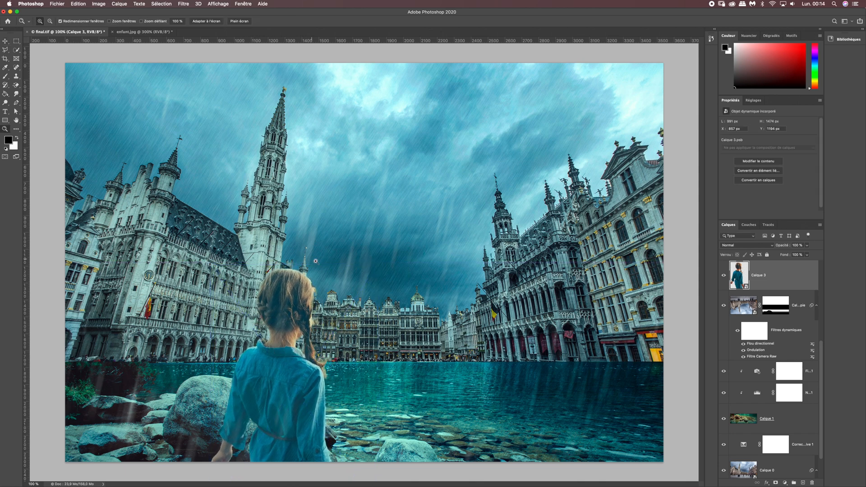
{"action": "left_click", "coordinate": [775, 483]}
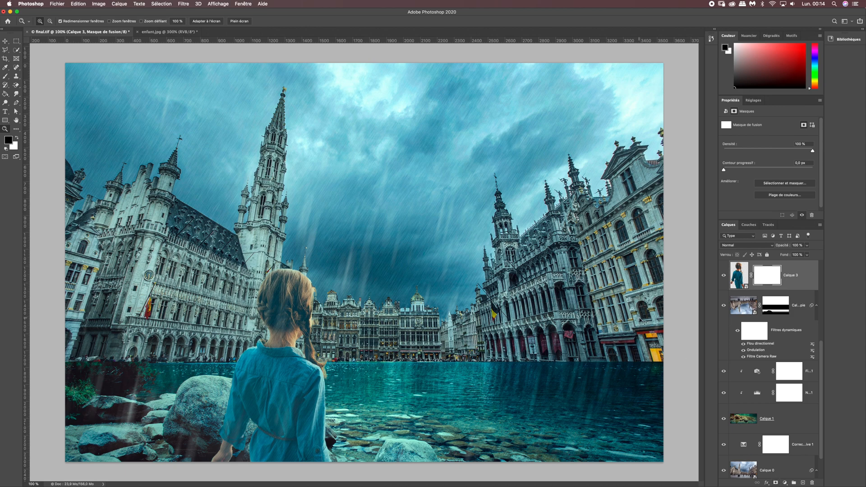
{"action": "key", "text": "super+plus"}
{"action": "key", "text": "super+plus"}
{"action": "left_click_drag", "start_coordinate": [257, 336], "coordinate": [501, 169]}
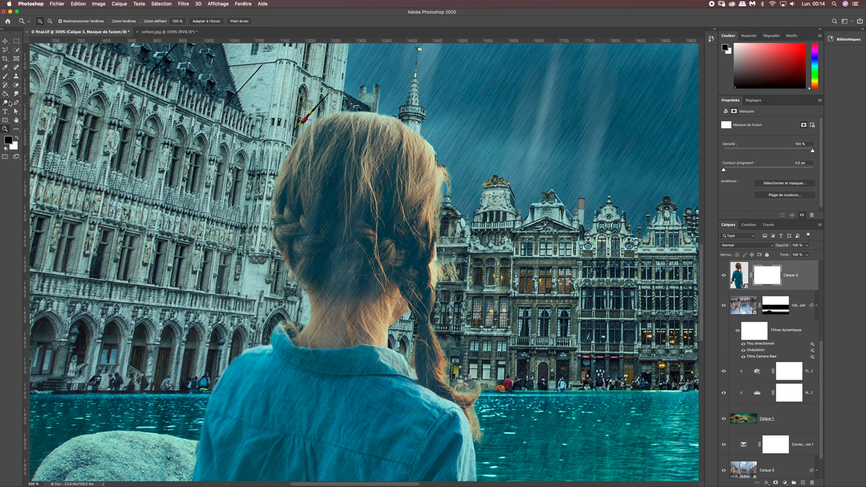
{"action": "left_click", "coordinate": [6, 77]}
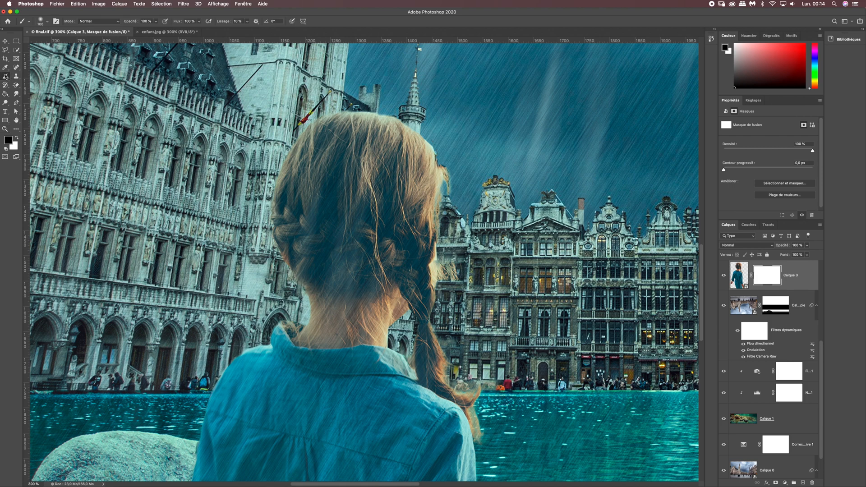
{"action": "left_click", "coordinate": [47, 21]}
{"action": "left_click", "coordinate": [75, 33]}
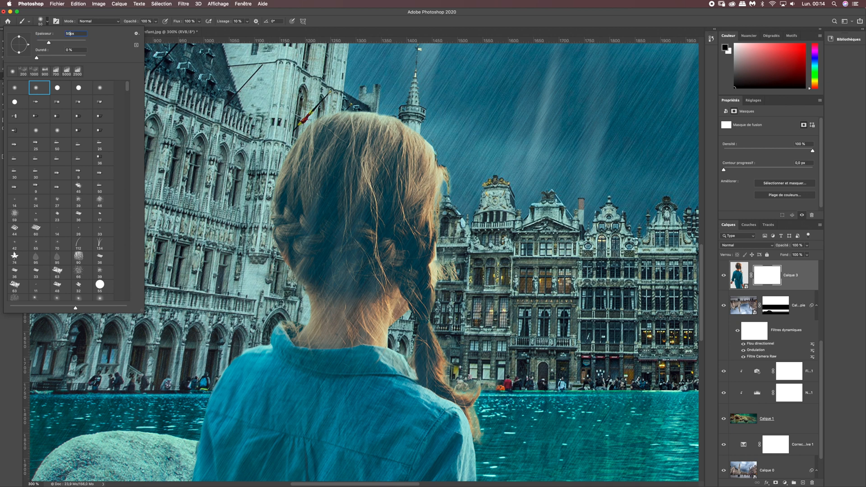
{"action": "key", "text": "Return"}
{"action": "type", "text": "40"}
{"action": "left_click", "coordinate": [127, 19]}
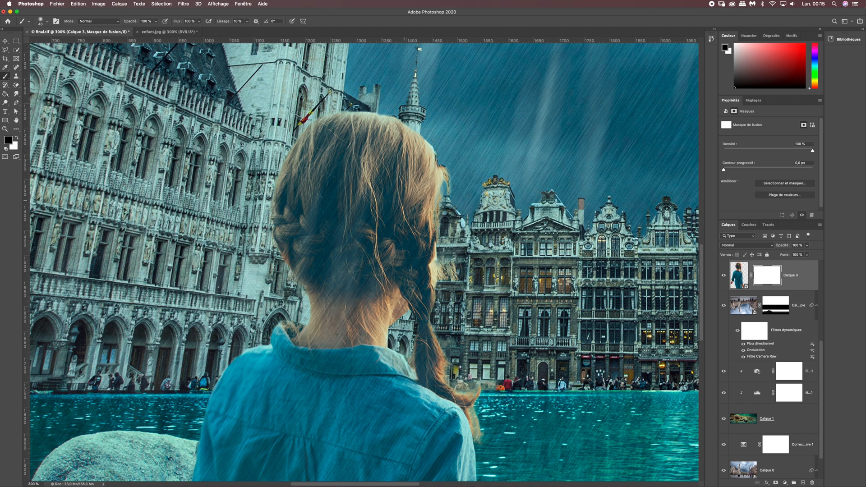
Paint out background remnants around the loose hair beside the braid on the girl's layer mask.
{"action": "left_click_drag", "start_coordinate": [467, 255], "coordinate": [458, 270]}
{"action": "left_click", "coordinate": [723, 275]}
{"action": "left_click", "coordinate": [724, 275]}
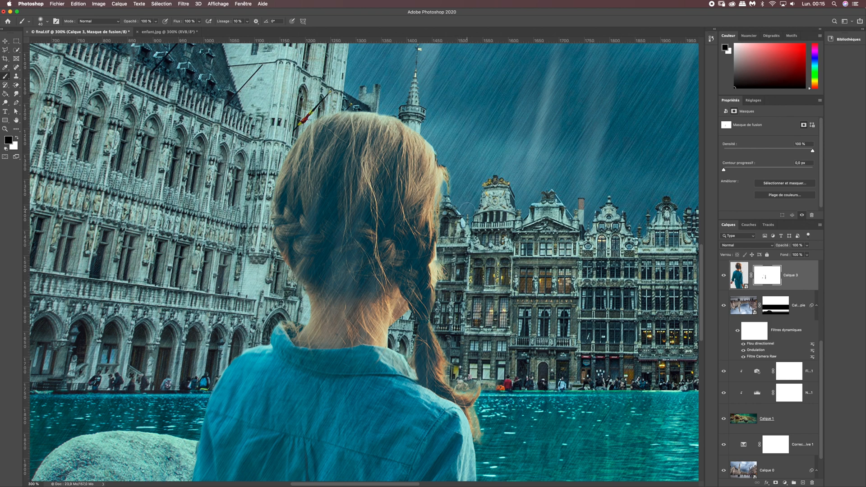
Compare the montage with the girl's layer hidden and shown, both close up and on the whole image.
{"action": "left_click", "coordinate": [723, 275]}
{"action": "left_click", "coordinate": [724, 276]}
{"action": "left_click", "coordinate": [724, 275]}
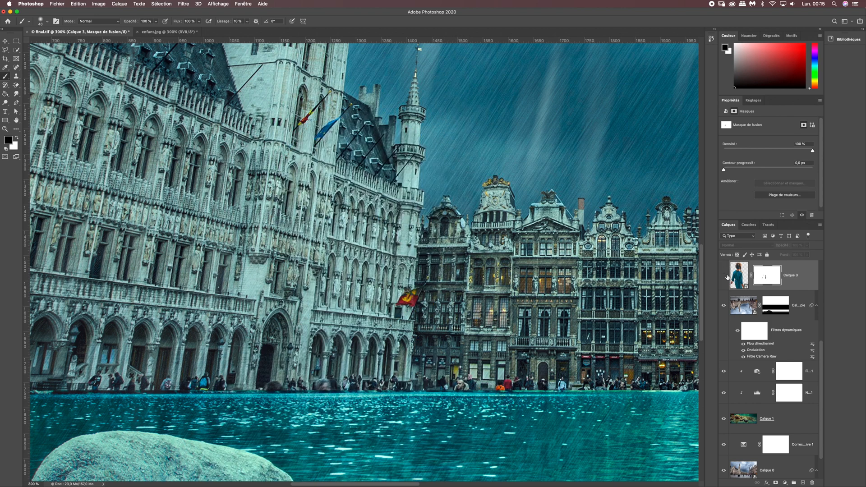
{"action": "left_click", "coordinate": [724, 275]}
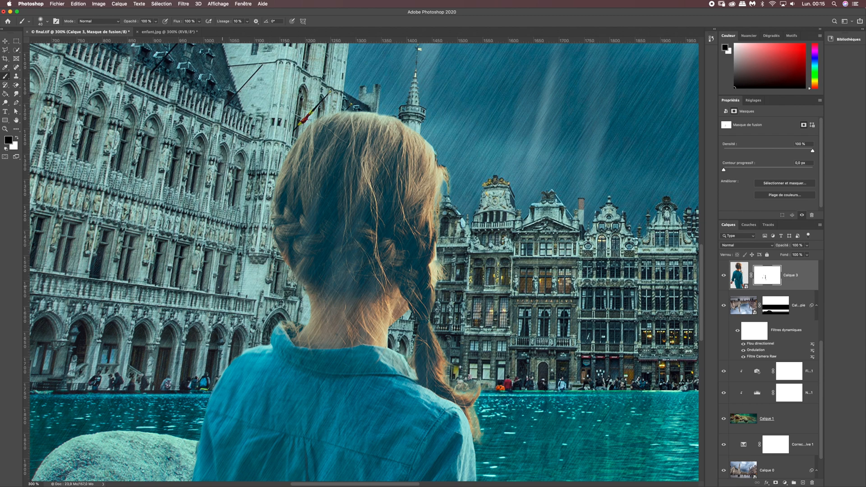
{"action": "key", "text": "super+minus"}
{"action": "key", "text": "super+minus"}
{"action": "key", "text": "super+minus"}
{"action": "key", "text": "super+plus"}
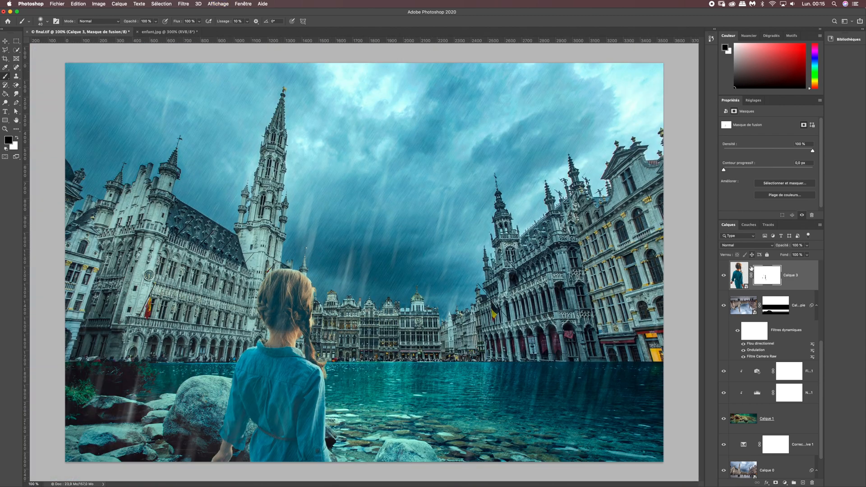
{"action": "left_click", "coordinate": [723, 276]}
{"action": "left_click", "coordinate": [724, 277]}
{"action": "left_click", "coordinate": [725, 279]}
{"action": "left_click", "coordinate": [725, 280]}
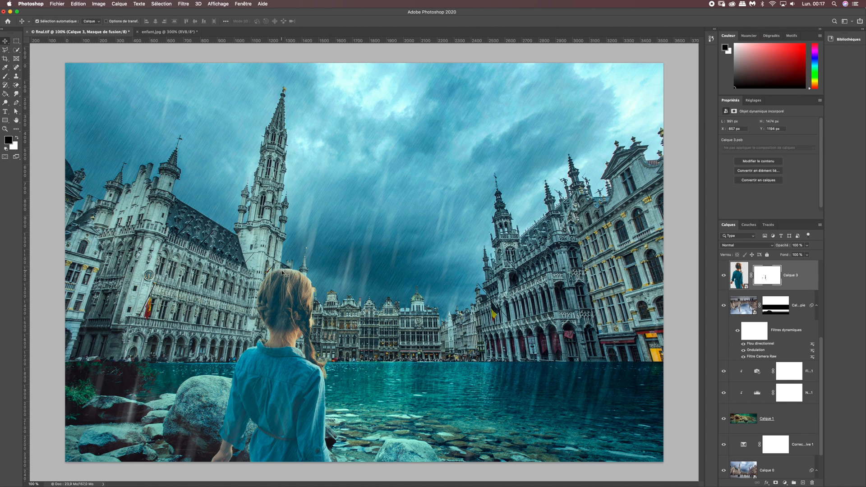
Add a Brightness/Contrast (Luminosité/Contraste) adjustment clipped to the girl's layer and set its brightness to -105.
{"action": "left_click", "coordinate": [785, 483]}
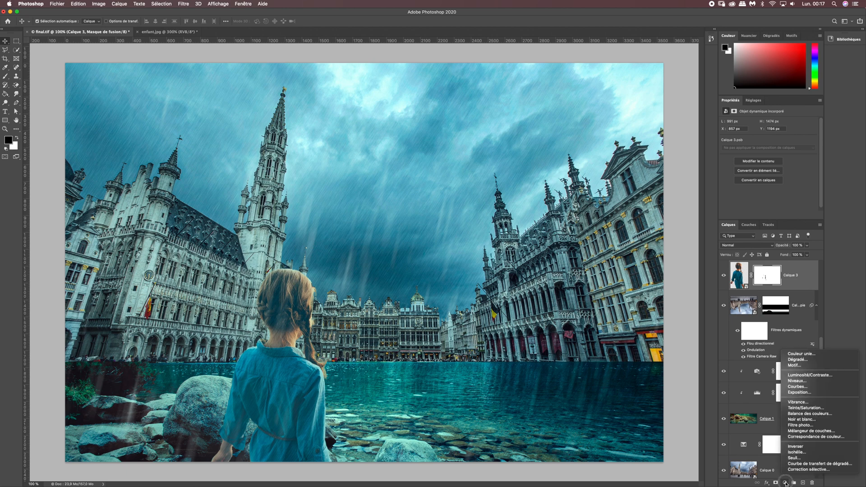
{"action": "left_click", "coordinate": [805, 375]}
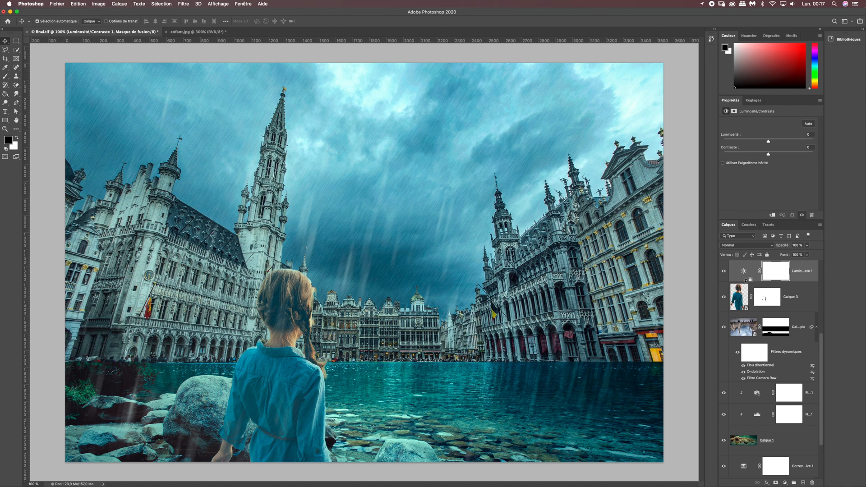
{"action": "left_click", "coordinate": [717, 296], "text": "alt"}
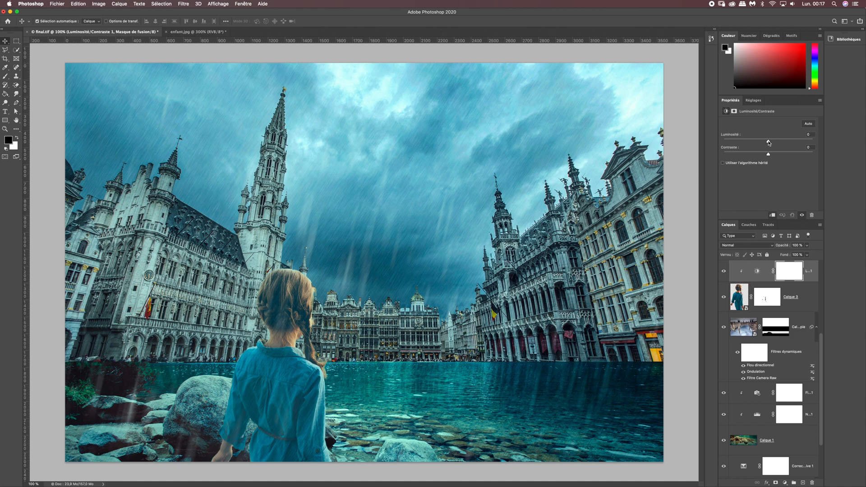
{"action": "left_click_drag", "start_coordinate": [768, 143], "coordinate": [745, 142]}
{"action": "left_click", "coordinate": [807, 135]}
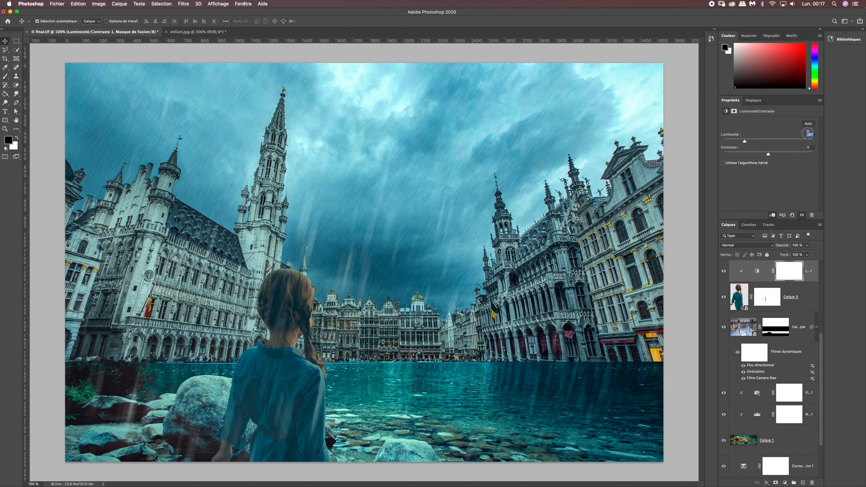
{"action": "type", "text": "-105"}
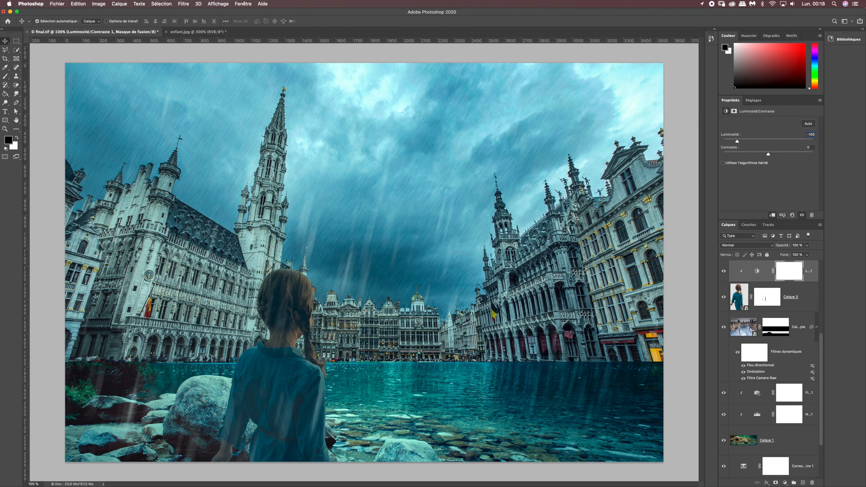
Paint black with a 150 px Brush on the Brightness/Contrast mask to relight the girl's hair, braid and the sky-facing side of her shirt.
{"action": "left_click", "coordinate": [5, 76]}
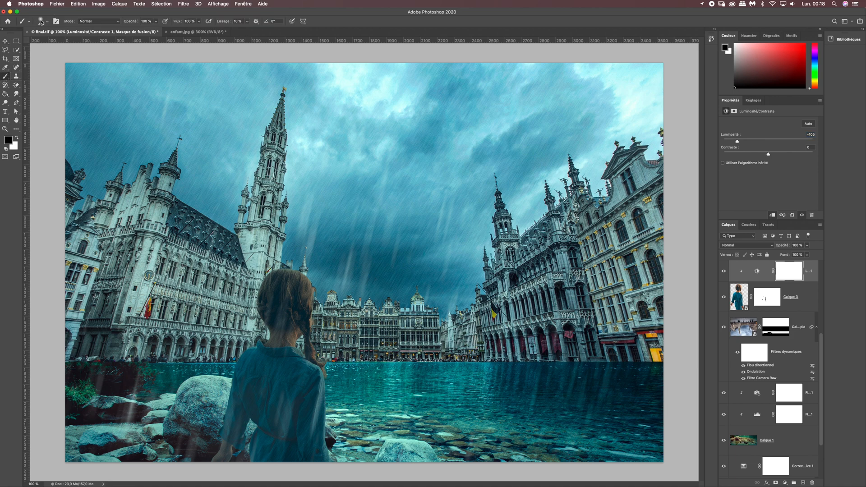
{"action": "left_click", "coordinate": [41, 21]}
{"action": "left_click", "coordinate": [70, 33]}
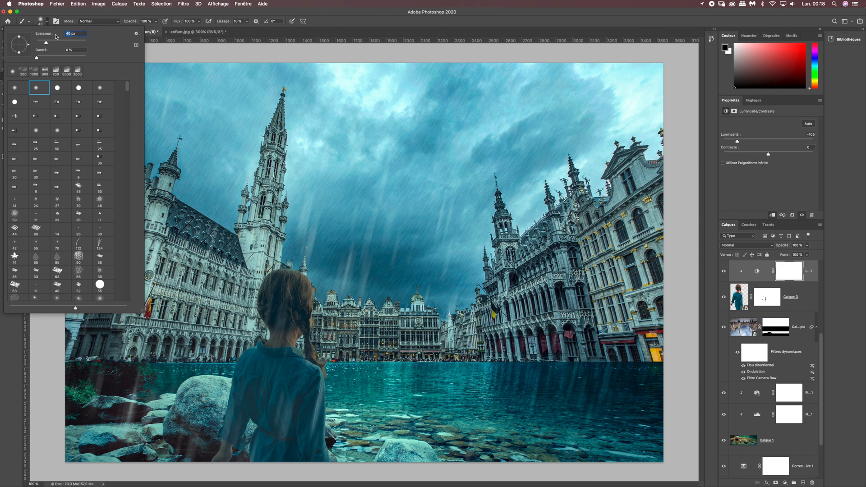
{"action": "type", "text": "100"}
{"action": "key", "text": "BackSpace"}
{"action": "key", "text": "BackSpace"}
{"action": "type", "text": "50"}
{"action": "key", "text": "Return"}
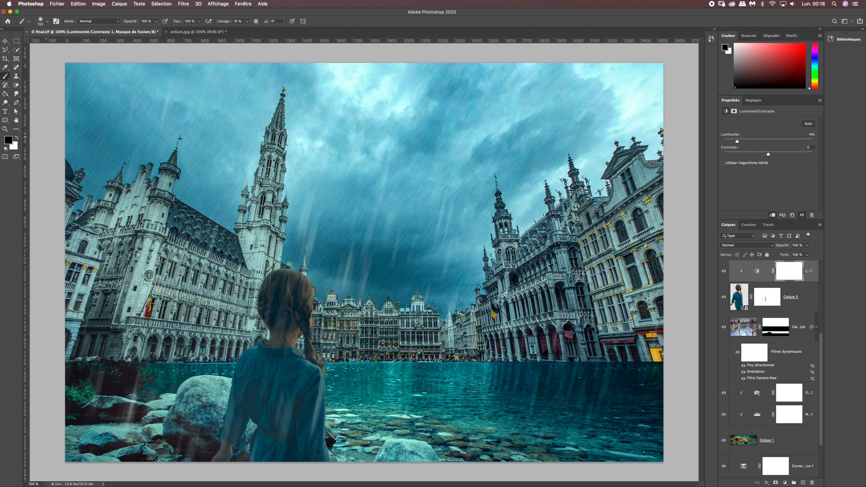
{"action": "left_click", "coordinate": [41, 21]}
{"action": "left_click", "coordinate": [41, 21]}
{"action": "mouse_move", "coordinate": [275, 266]}
{"action": "left_mouse_down"}
{"action": "mouse_move", "coordinate": [304, 268]}
{"action": "mouse_move", "coordinate": [312, 292]}
{"action": "mouse_move", "coordinate": [317, 333]}
{"action": "mouse_move", "coordinate": [312, 325]}
{"action": "mouse_move", "coordinate": [307, 344]}
{"action": "mouse_move", "coordinate": [321, 405]}
{"action": "mouse_move", "coordinate": [321, 386]}
{"action": "mouse_move", "coordinate": [331, 391]}
{"action": "mouse_move", "coordinate": [323, 446]}
{"action": "mouse_move", "coordinate": [338, 469]}
{"action": "mouse_move", "coordinate": [326, 397]}
{"action": "mouse_move", "coordinate": [304, 356]}
{"action": "mouse_move", "coordinate": [318, 307]}
{"action": "left_mouse_up"}
{"action": "left_click_drag", "start_coordinate": [298, 265], "coordinate": [265, 264]}
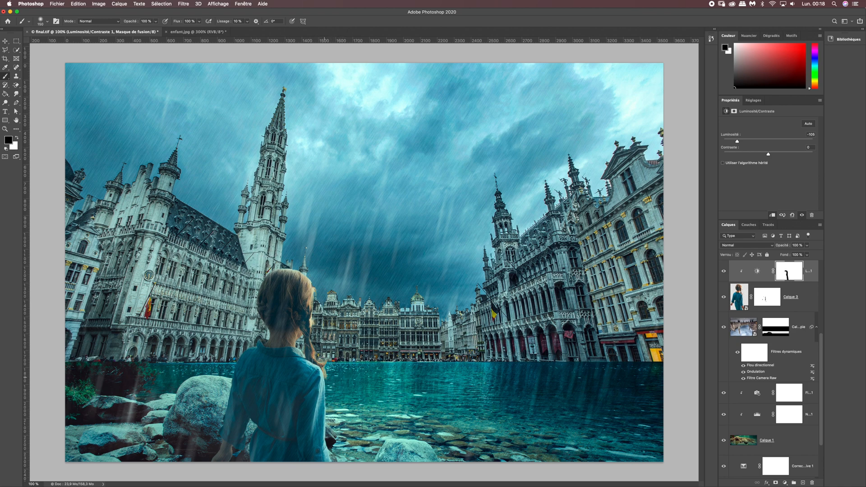
Compare the girl with her clipped Brightness/Contrast adjustment hidden and shown.
{"action": "left_click", "coordinate": [724, 272]}
{"action": "left_click", "coordinate": [725, 273]}
{"action": "left_click", "coordinate": [724, 273]}
{"action": "left_click", "coordinate": [724, 272]}
{"action": "left_click", "coordinate": [724, 273]}
{"action": "left_click", "coordinate": [724, 273]}
{"action": "left_click", "coordinate": [766, 301]}
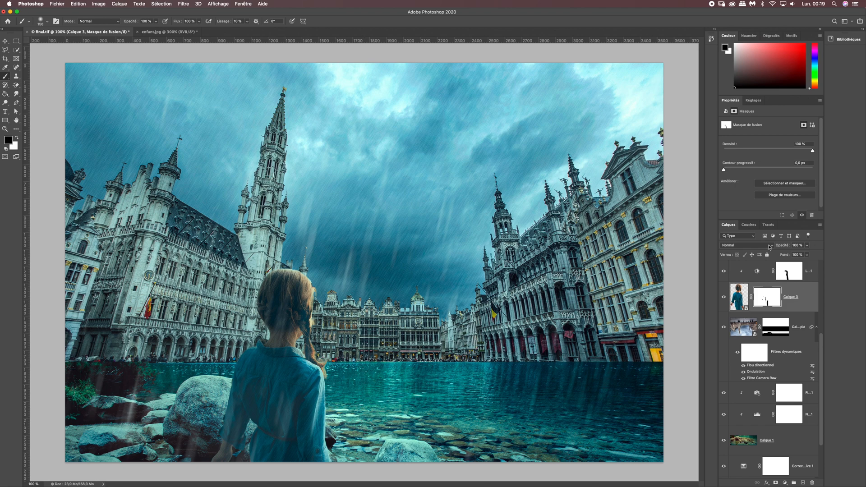
{"action": "left_click", "coordinate": [758, 273]}
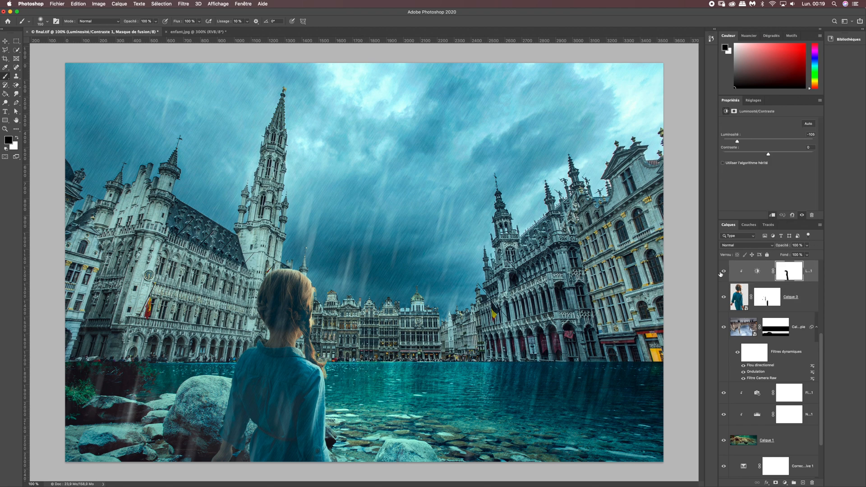
{"action": "left_click", "coordinate": [723, 272]}
{"action": "left_click", "coordinate": [724, 272]}
{"action": "left_click", "coordinate": [724, 271]}
{"action": "left_click", "coordinate": [724, 272]}
Add a second Brightness/Contrast adjustment clipped to the girl, set its brightness to -150 and invert its mask to black.
{"action": "left_click", "coordinate": [785, 483]}
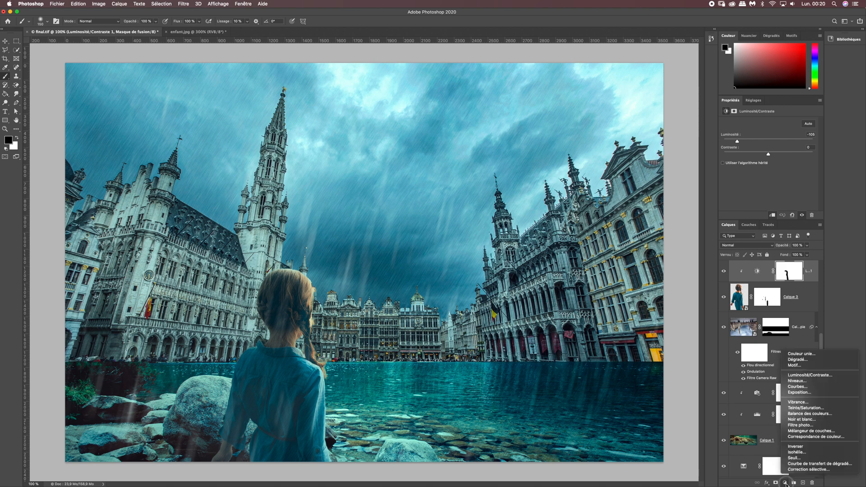
{"action": "left_click", "coordinate": [803, 377]}
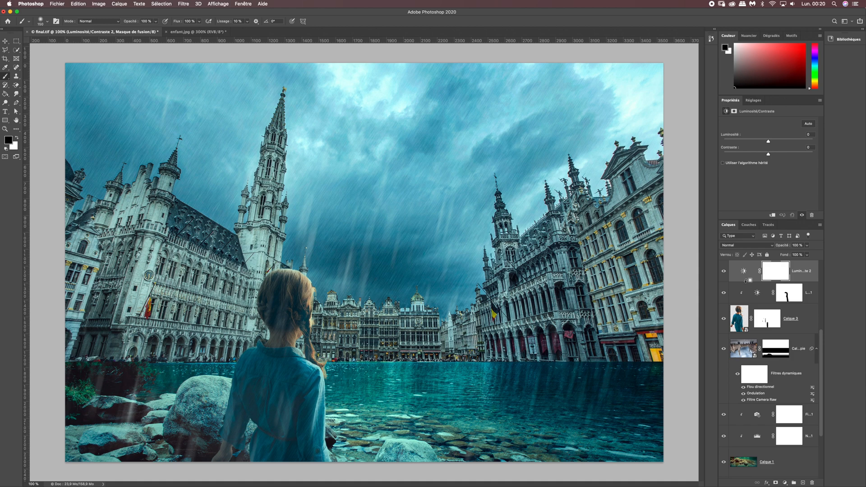
{"action": "left_click", "coordinate": [745, 280], "text": "alt"}
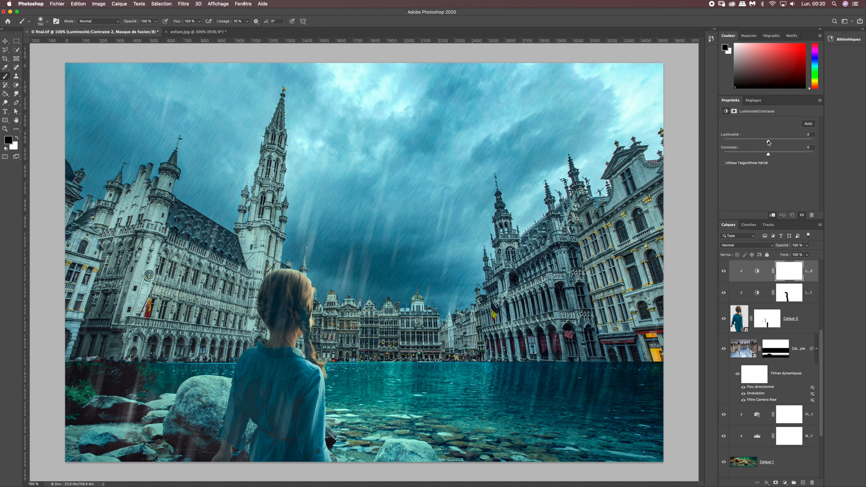
{"action": "left_click_drag", "start_coordinate": [769, 143], "coordinate": [720, 141]}
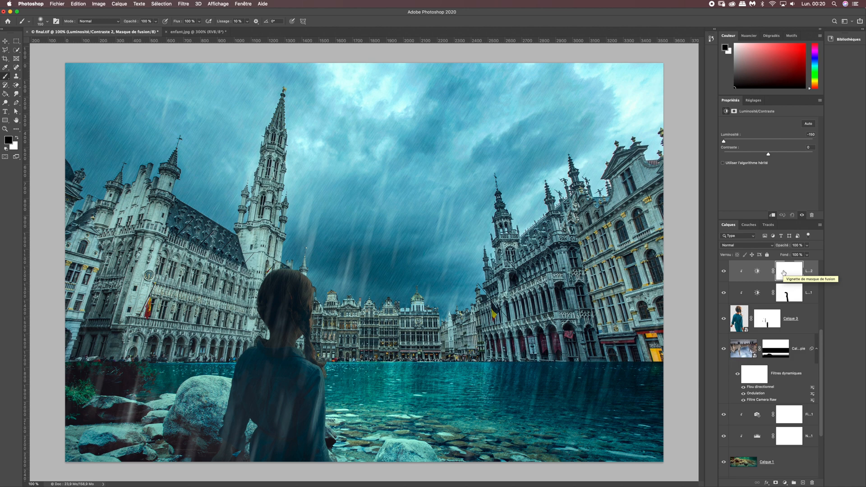
{"action": "key", "text": "super+i"}
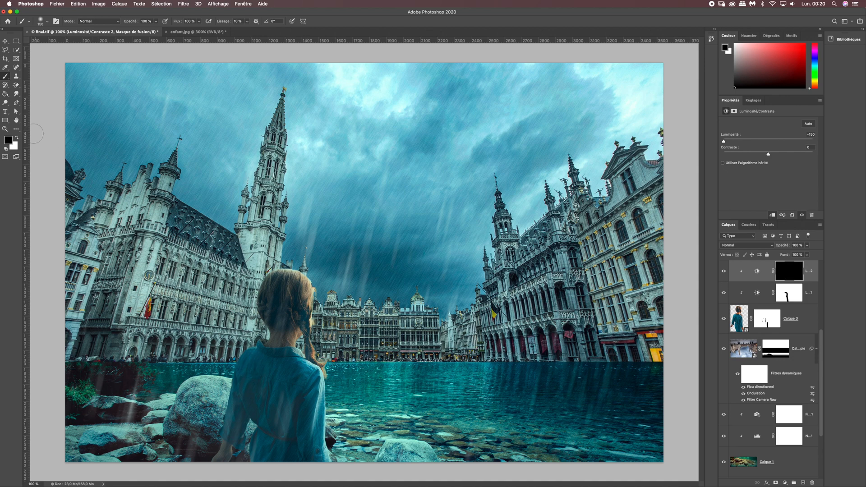
Paint white on the second adjustment's mask to darken the girl's arm beside the rocks and the lower part of her shirt.
{"action": "left_click", "coordinate": [17, 138]}
{"action": "left_click", "coordinate": [42, 22]}
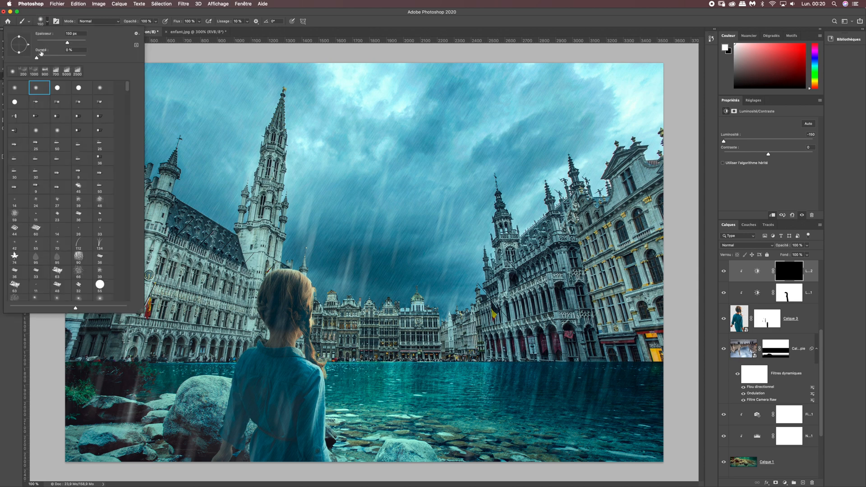
{"action": "left_click", "coordinate": [47, 12]}
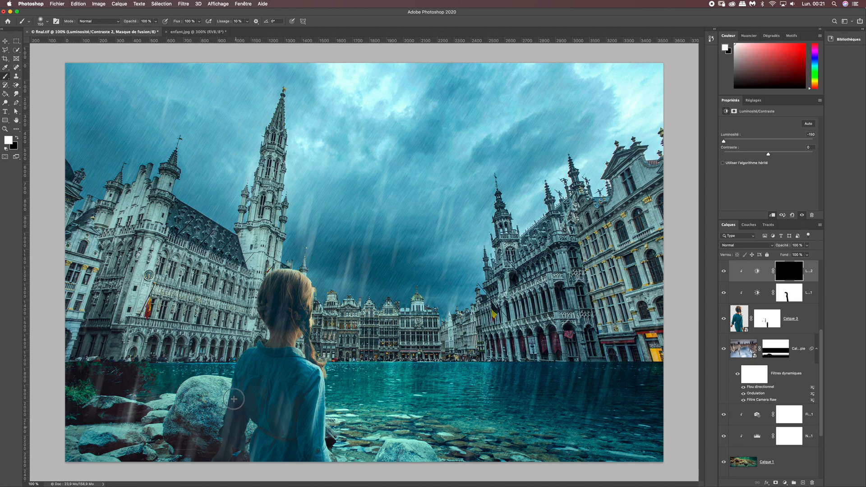
{"action": "left_click_drag", "start_coordinate": [233, 384], "coordinate": [220, 447]}
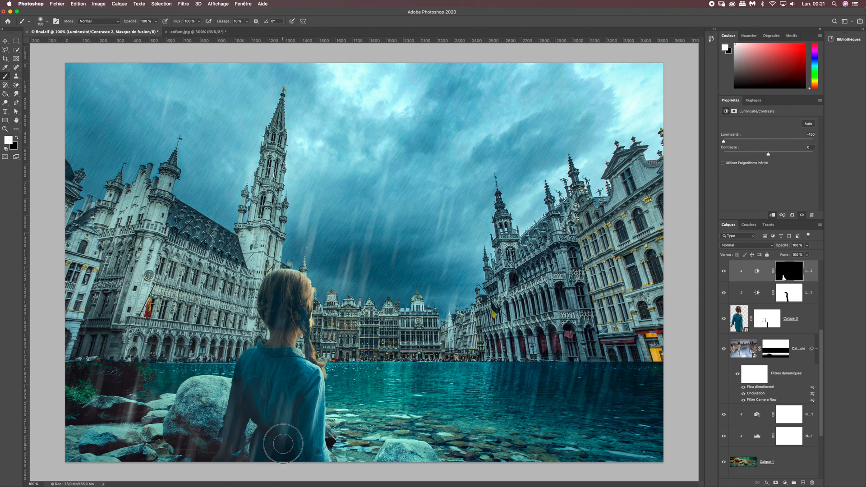
{"action": "left_click_drag", "start_coordinate": [292, 454], "coordinate": [303, 462]}
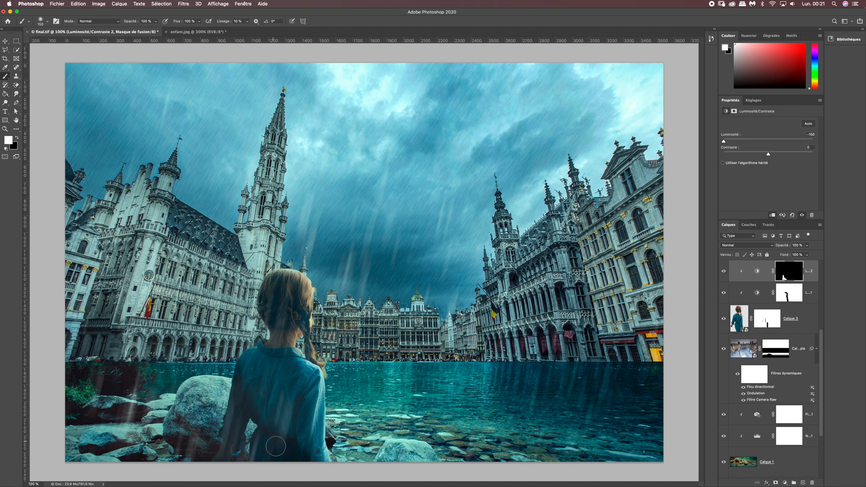
Soften the shading on the girl's lower back by painting the mask with the Brush at 30% opacity.
{"action": "left_click", "coordinate": [125, 22]}
{"action": "type", "text": "30"}
{"action": "key", "text": "Return"}
{"action": "left_click_drag", "start_coordinate": [277, 427], "coordinate": [293, 426]}
Add a layer mask to the rain overlay layer Calque 2 and set the Brush size to 300 px.
{"action": "left_click_drag", "start_coordinate": [821, 344], "coordinate": [826, 293]}
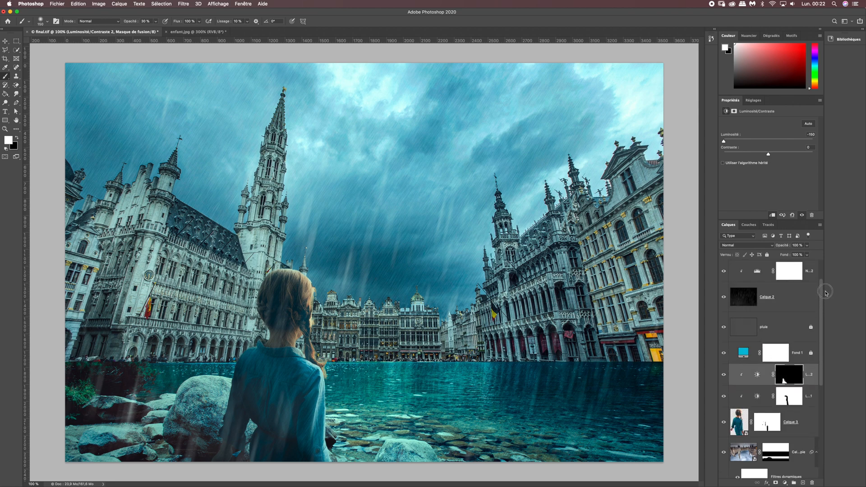
{"action": "left_click", "coordinate": [754, 296]}
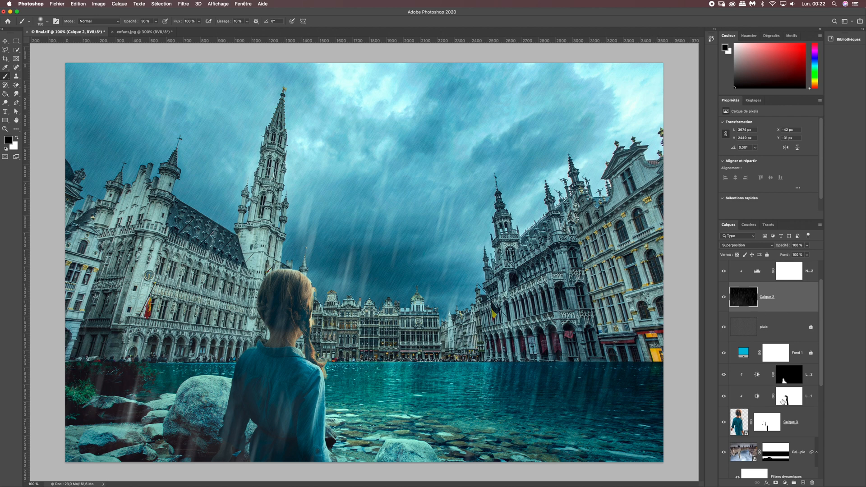
{"action": "left_click", "coordinate": [776, 482]}
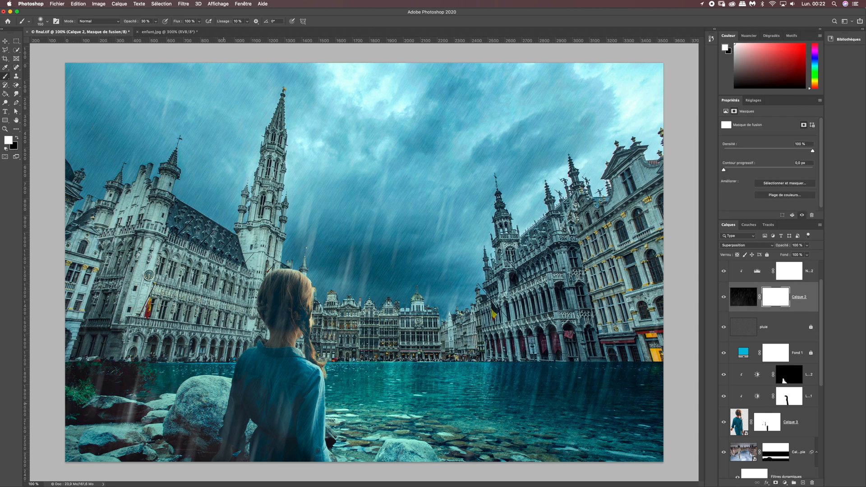
{"action": "left_click", "coordinate": [44, 21]}
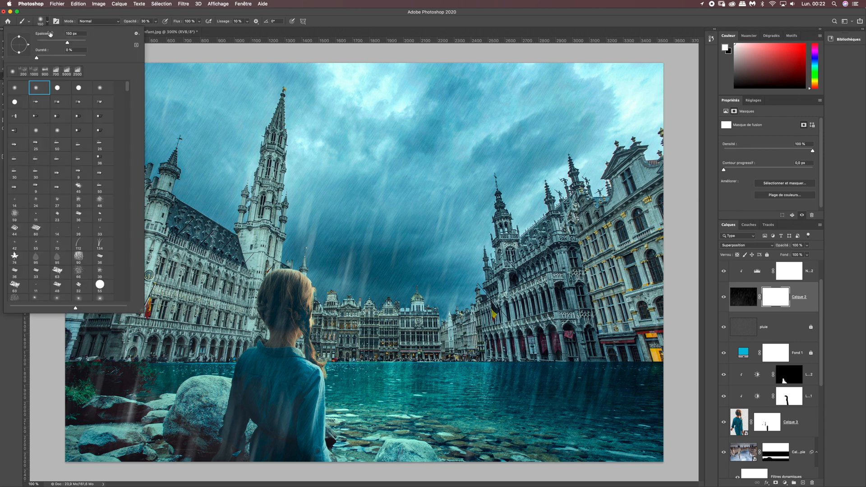
{"action": "left_click", "coordinate": [70, 33]}
{"action": "type", "text": "300"}
{"action": "key", "text": "Return"}
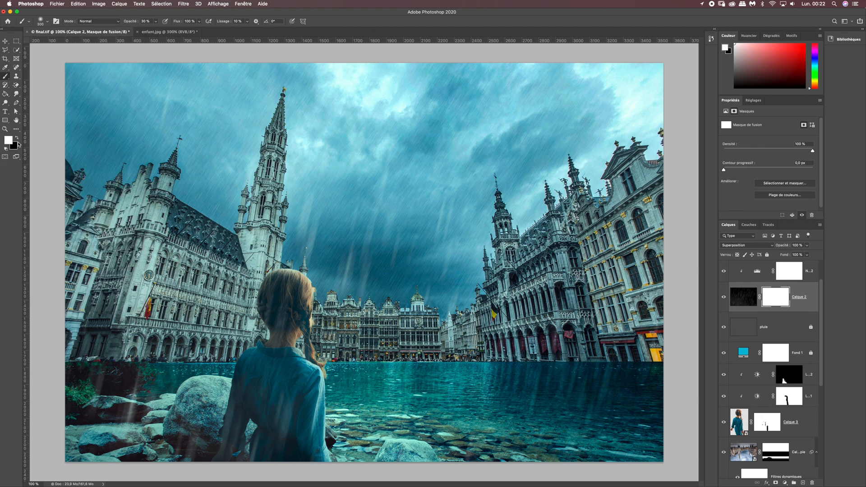
Paint black at 100% opacity on the Calque 2 mask to remove the rain streaks over the girl.
{"action": "key", "text": "x"}
{"action": "left_click", "coordinate": [144, 21]}
{"action": "type", "text": "100"}
{"action": "mouse_move", "coordinate": [234, 431]}
{"action": "left_mouse_down"}
{"action": "mouse_move", "coordinate": [234, 409]}
{"action": "mouse_move", "coordinate": [223, 449]}
{"action": "mouse_move", "coordinate": [237, 384]}
{"action": "mouse_move", "coordinate": [214, 444]}
{"action": "mouse_move", "coordinate": [253, 434]}
{"action": "mouse_move", "coordinate": [280, 392]}
{"action": "mouse_move", "coordinate": [263, 361]}
{"action": "mouse_move", "coordinate": [270, 347]}
{"action": "mouse_move", "coordinate": [244, 311]}
{"action": "left_mouse_up"}
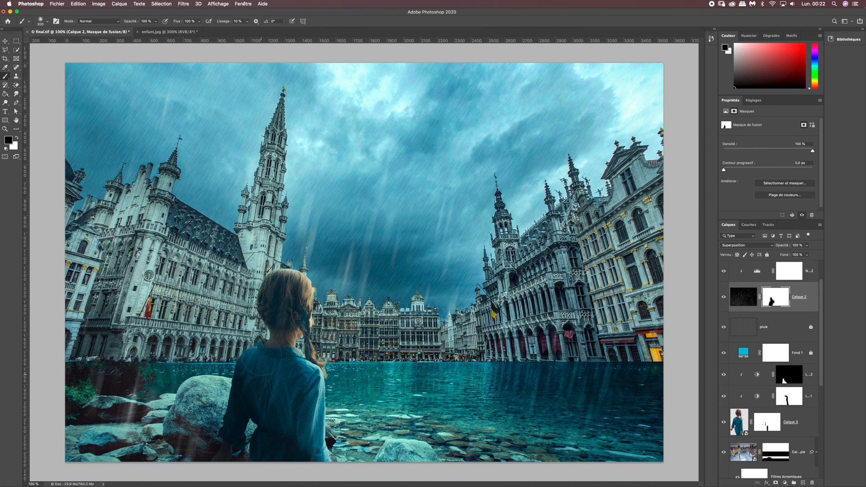
{"action": "left_click_drag", "start_coordinate": [237, 461], "coordinate": [217, 457]}
Compare the image with the masked rain layer and each of the girl's Brightness/Contrast adjustments hidden and shown.
{"action": "left_click", "coordinate": [724, 298]}
{"action": "left_click", "coordinate": [724, 299]}
{"action": "scroll", "coordinate": [822, 361], "scroll_direction": "down", "scroll_amount": 2}
{"action": "left_click", "coordinate": [723, 354]}
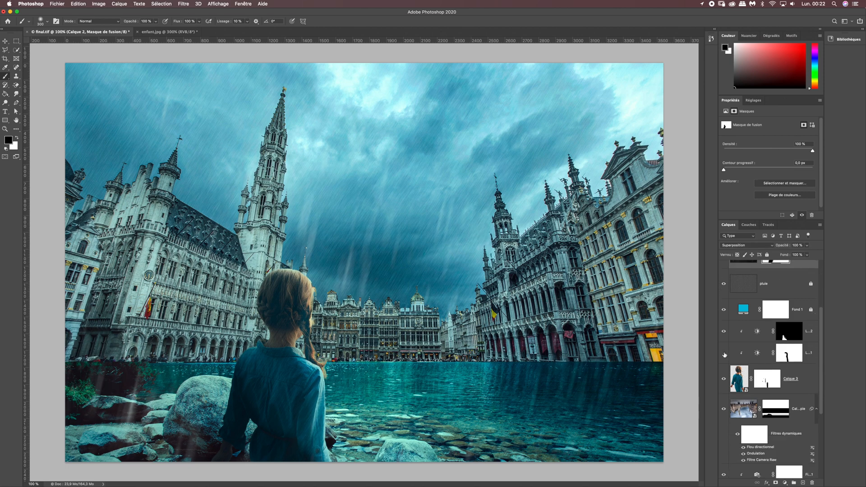
{"action": "left_click", "coordinate": [723, 354]}
{"action": "left_click", "coordinate": [724, 332]}
{"action": "left_click", "coordinate": [723, 333]}
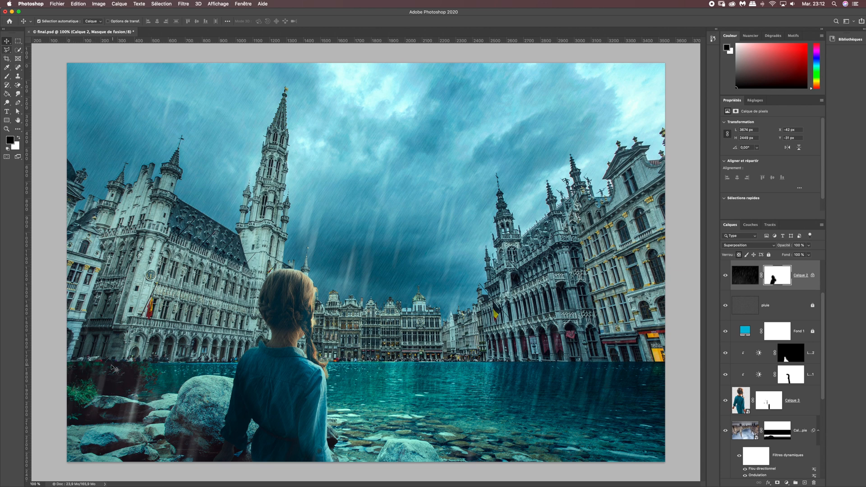
Open plante.png, copy the entire fern image and close the file.
{"action": "left_click", "coordinate": [56, 4]}
{"action": "left_click", "coordinate": [66, 18]}
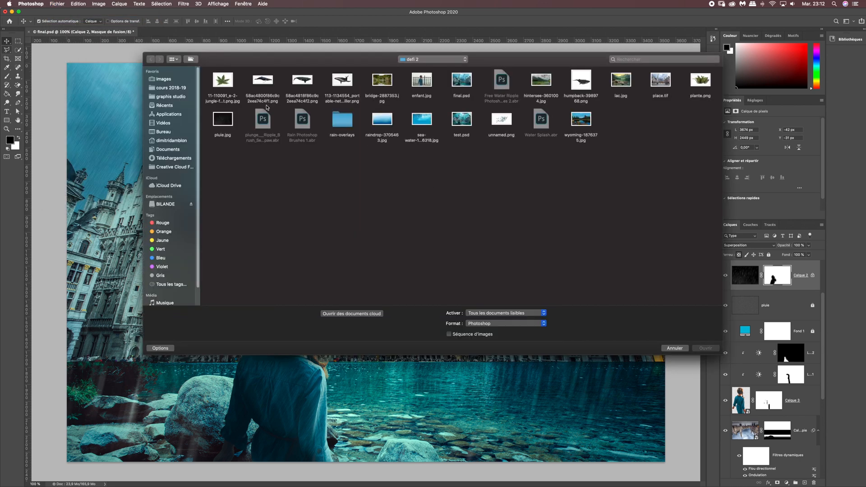
{"action": "left_click", "coordinate": [700, 80]}
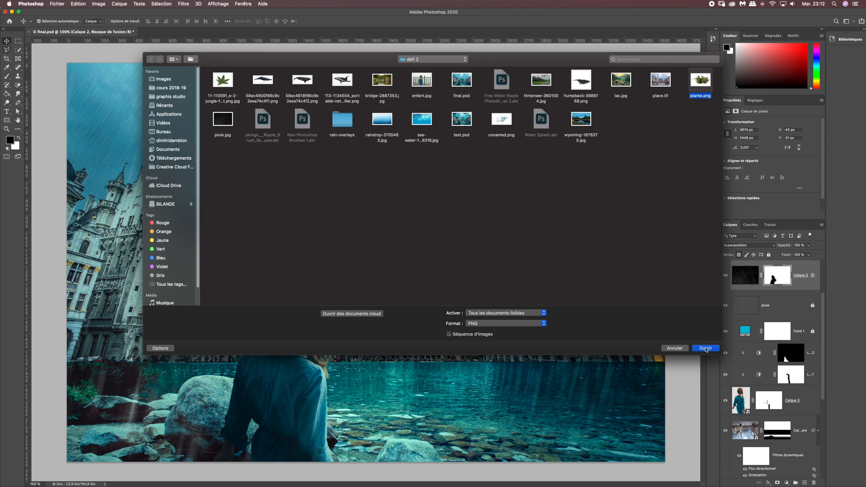
{"action": "left_click", "coordinate": [707, 349]}
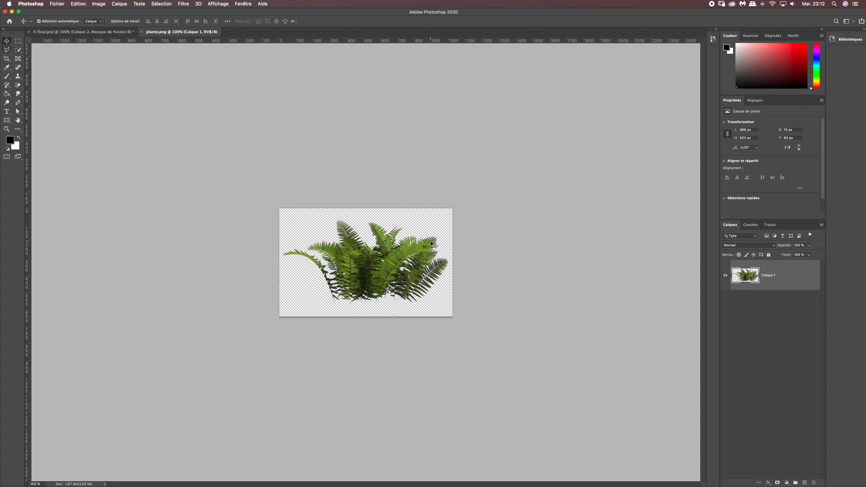
{"action": "key", "text": "super+a"}
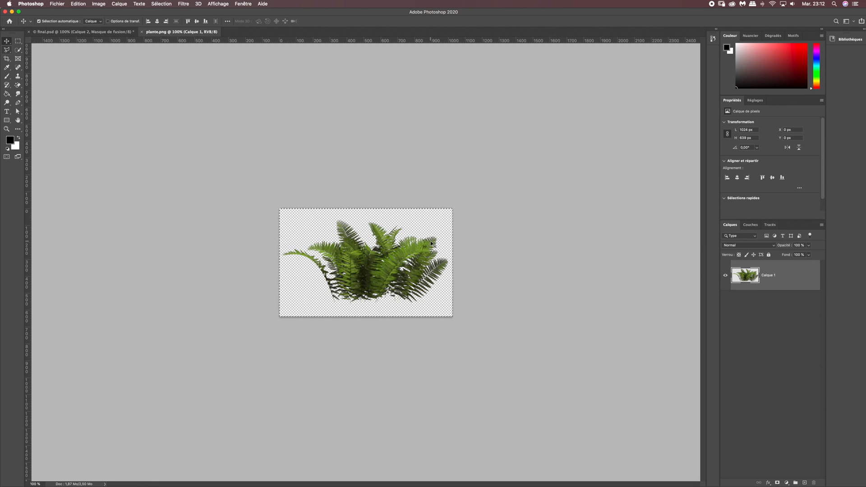
{"action": "key", "text": "super+c"}
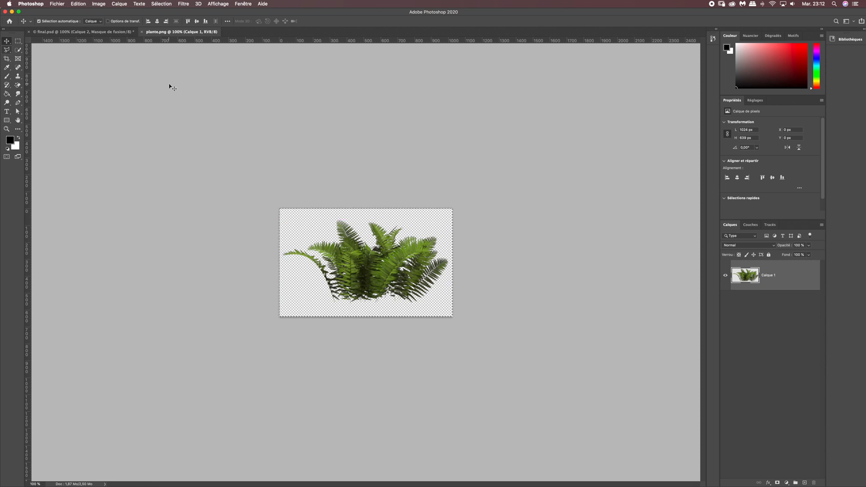
{"action": "left_click", "coordinate": [141, 31]}
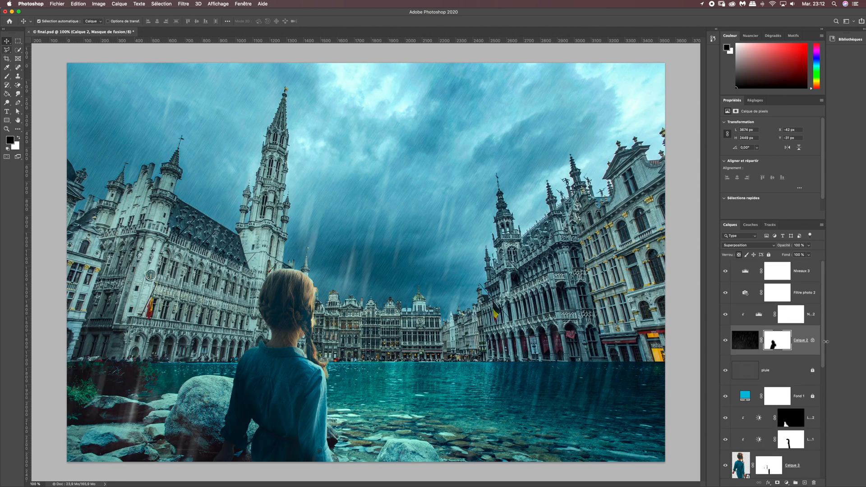
Paste the fern above the girl's second Brightness/Contrast adjustment in final.psd and place it in a layer group.
{"action": "left_click_drag", "start_coordinate": [823, 343], "coordinate": [825, 373]}
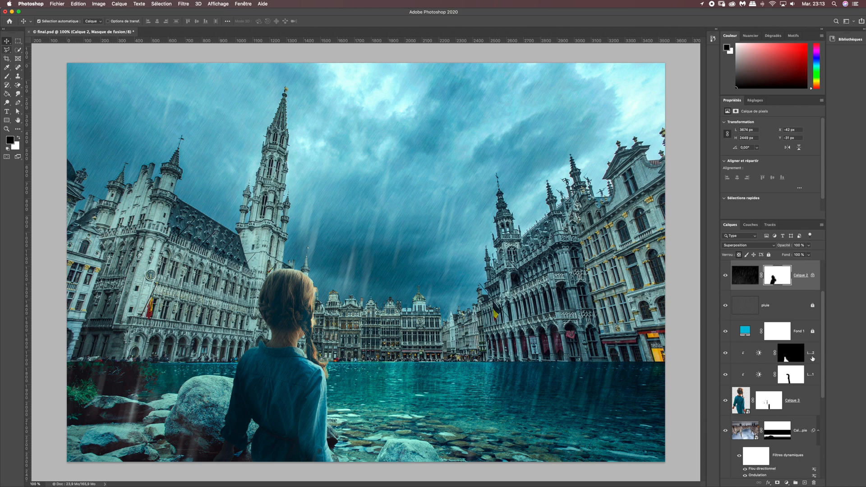
{"action": "left_click", "coordinate": [812, 359]}
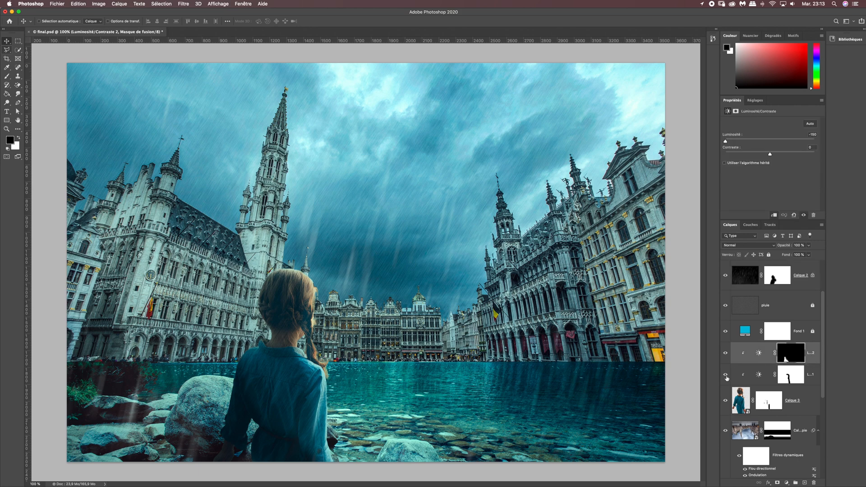
{"action": "key", "text": "cmd+v"}
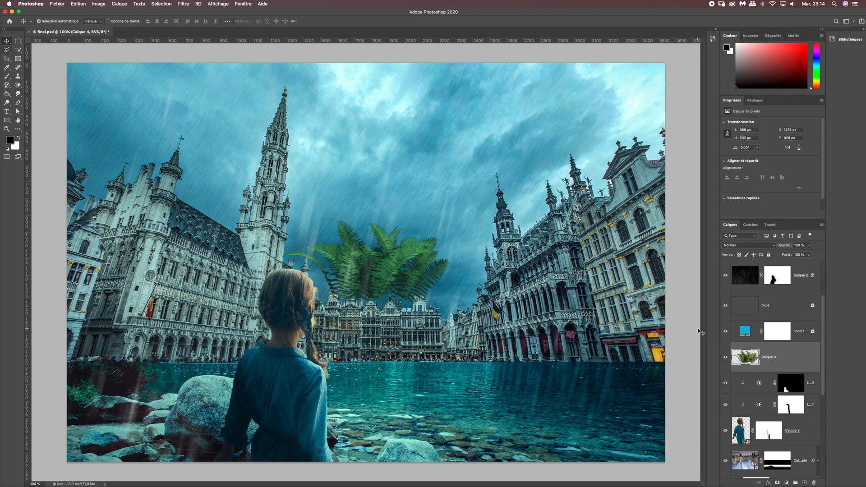
{"action": "key", "text": "super+g"}
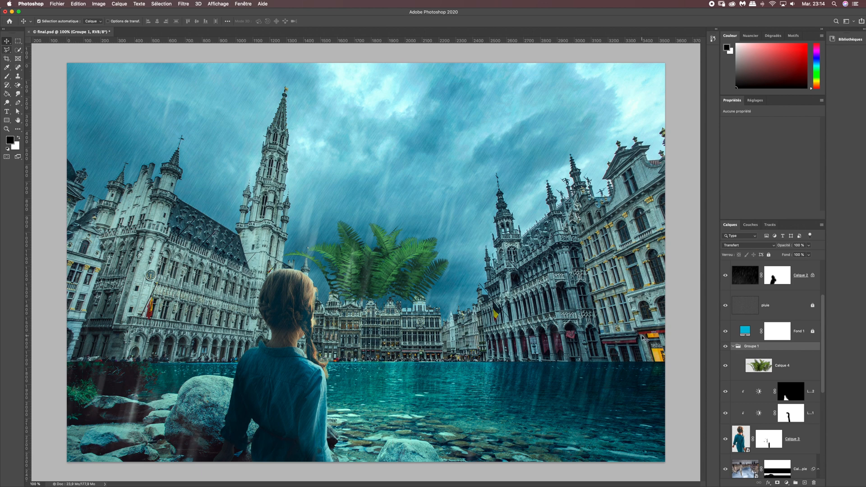
Rename the layer group containing the fern as plantes and collapse it.
{"action": "left_click", "coordinate": [725, 347]}
{"action": "left_click", "coordinate": [725, 346]}
{"action": "double_click", "coordinate": [751, 346]}
{"action": "type", "text": "plantes"}
{"action": "key", "text": "Return"}
{"action": "left_click", "coordinate": [733, 346]}
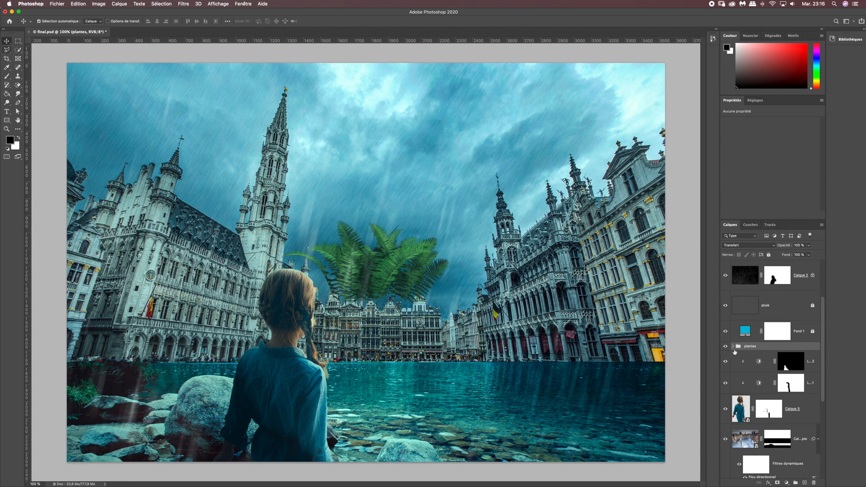
{"action": "left_click", "coordinate": [732, 346]}
{"action": "left_click", "coordinate": [733, 346]}
{"action": "left_click", "coordinate": [733, 346]}
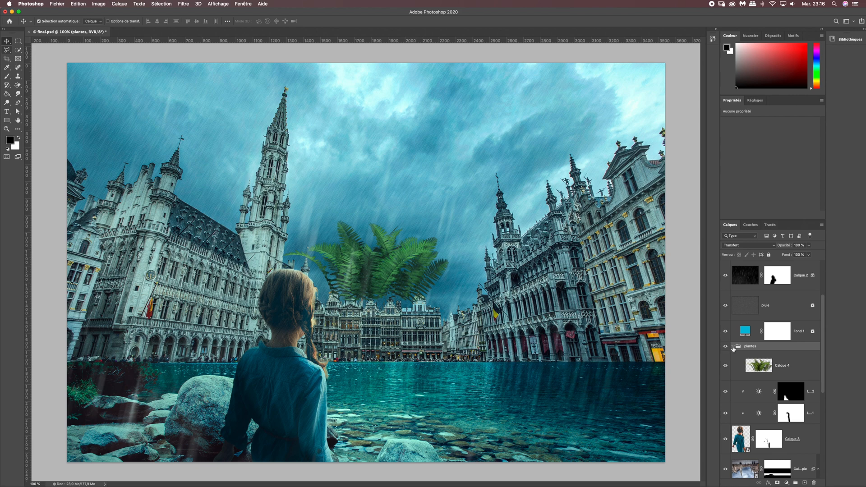
{"action": "left_click", "coordinate": [733, 346]}
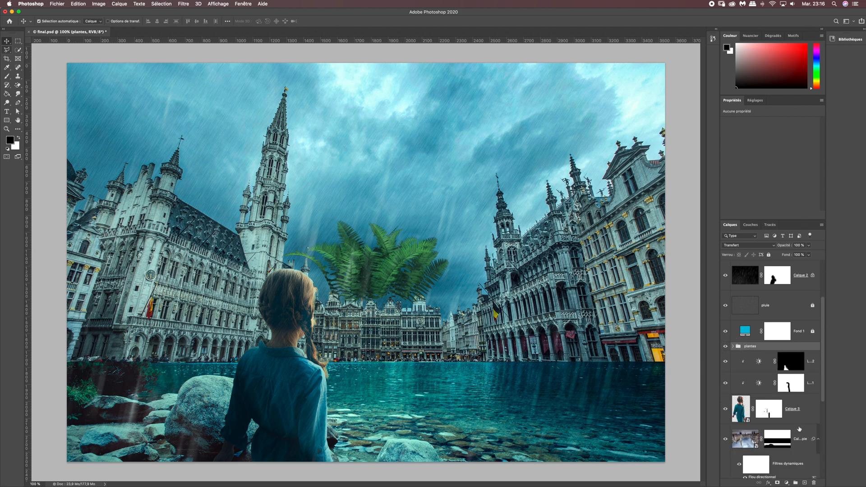
Add a Photo Filter adjustment layer above the plantes group and clip it to the group.
{"action": "left_click", "coordinate": [786, 483]}
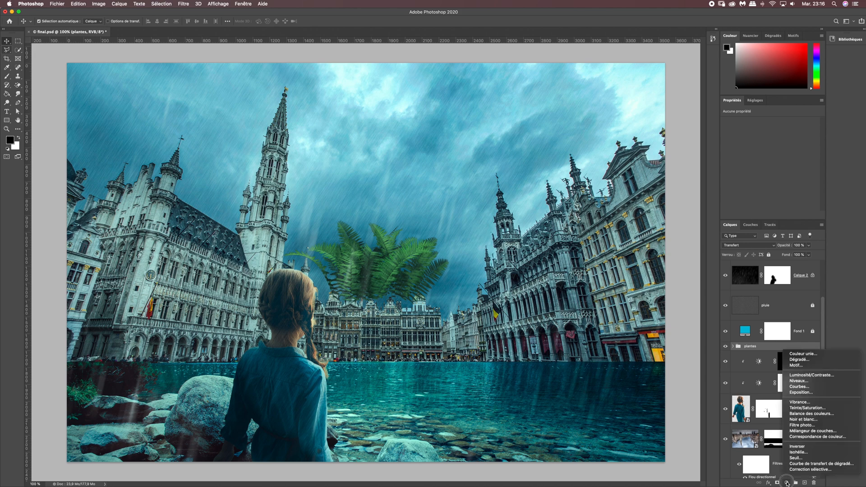
{"action": "left_click", "coordinate": [802, 425]}
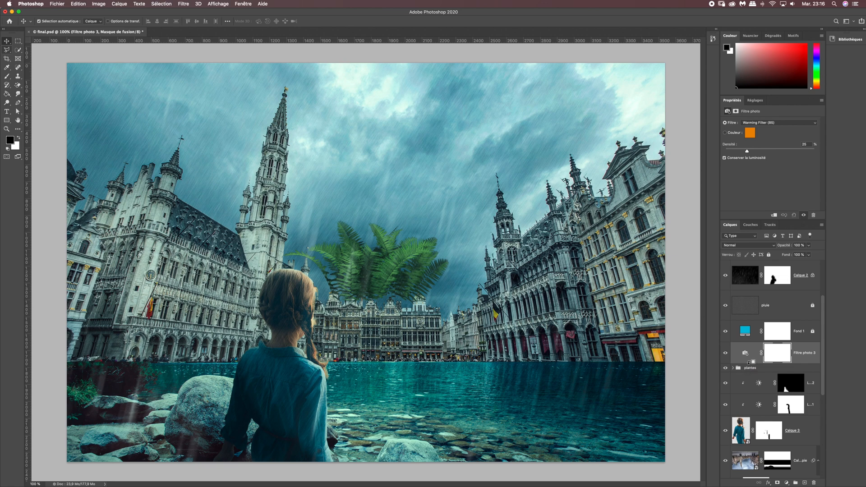
{"action": "left_click", "coordinate": [749, 362], "text": "alt"}
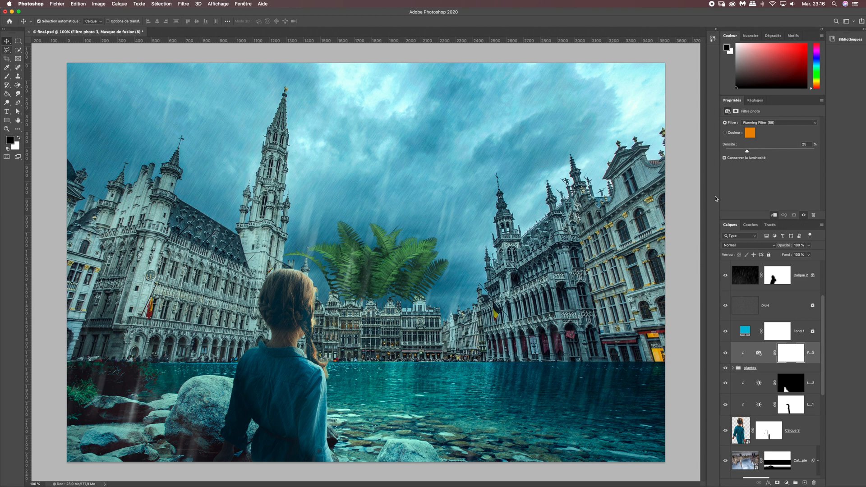
Set the clipped photo filter to Cooling Filter (82) with 75% density and compare the plants with and without it.
{"action": "left_click", "coordinate": [760, 124]}
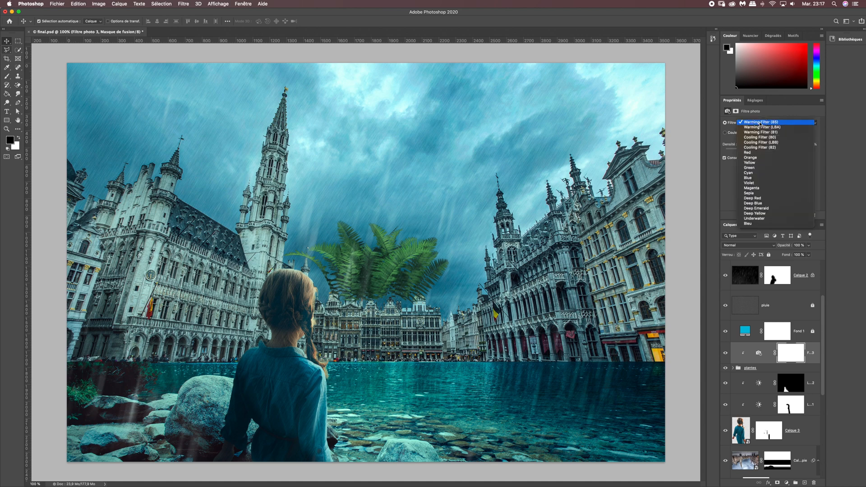
{"action": "left_click", "coordinate": [760, 148]}
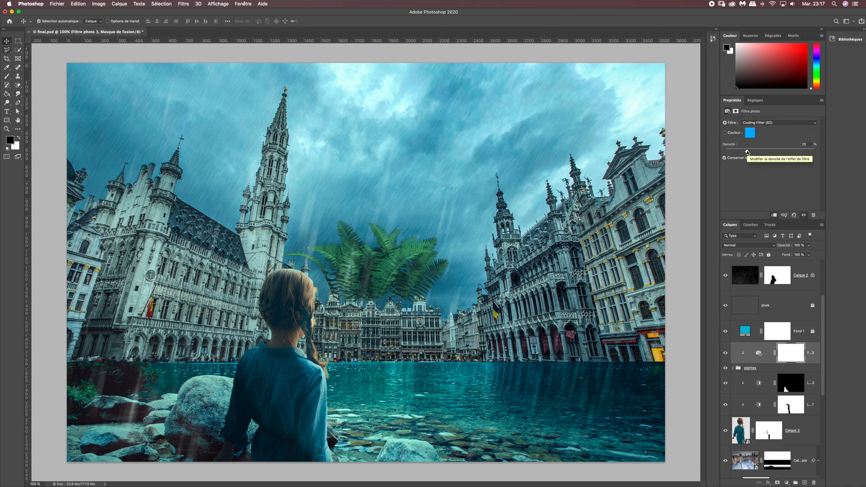
{"action": "left_click_drag", "start_coordinate": [747, 153], "coordinate": [756, 152]}
{"action": "left_click", "coordinate": [767, 152]}
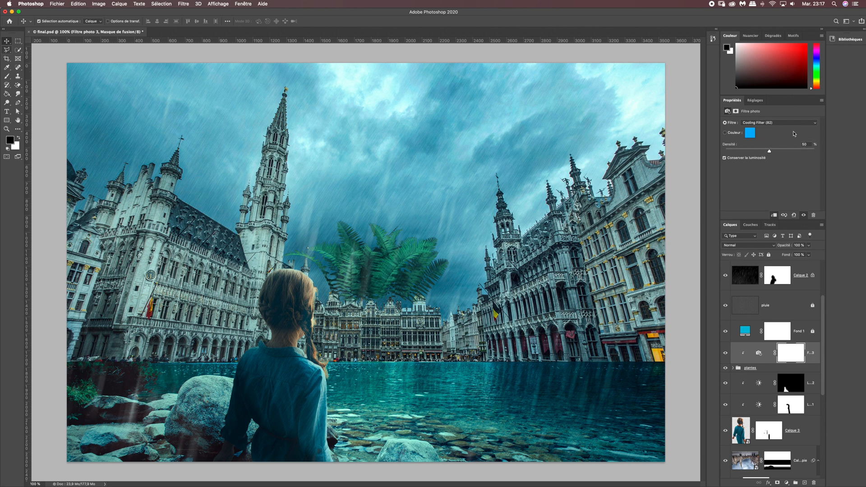
{"action": "left_click", "coordinate": [805, 145]}
{"action": "left_click", "coordinate": [725, 353]}
{"action": "left_click", "coordinate": [725, 354]}
{"action": "left_click", "coordinate": [725, 354]}
{"action": "left_click", "coordinate": [726, 354]}
Add a Vibrance adjustment layer above the photo filter and clip it to the plantes group.
{"action": "left_click", "coordinate": [786, 482]}
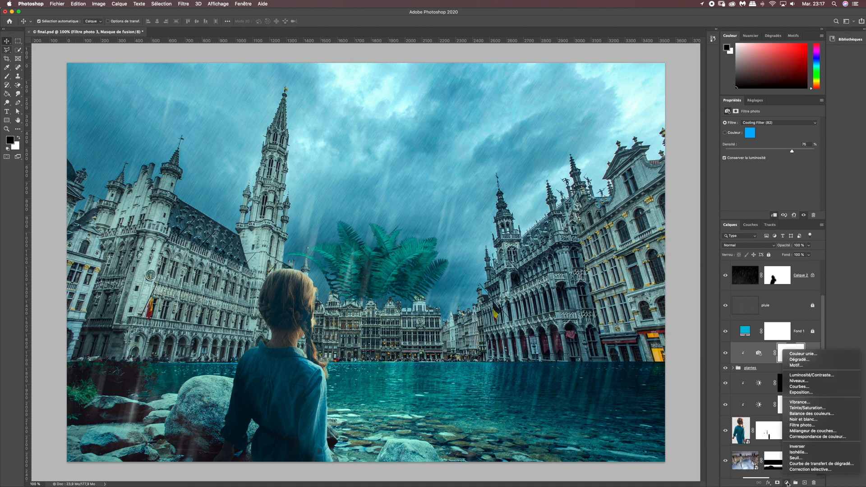
{"action": "left_click", "coordinate": [799, 402]}
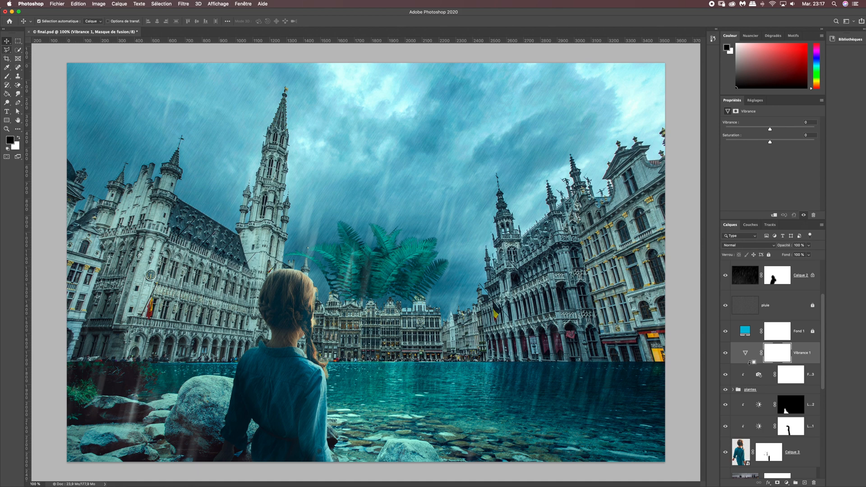
{"action": "left_click", "coordinate": [749, 362], "text": "alt"}
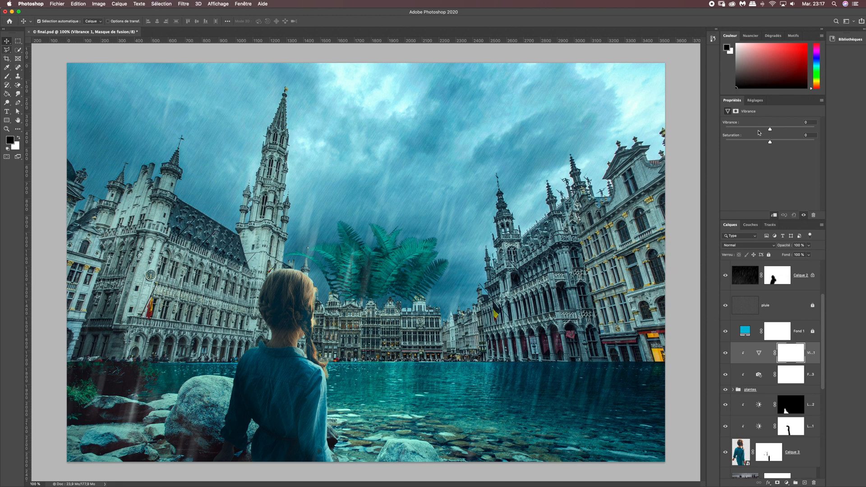
Set the plants' vibrance to -45 and saturation to -25.
{"action": "left_click_drag", "start_coordinate": [770, 129], "coordinate": [757, 130]}
{"action": "left_click", "coordinate": [810, 122]}
{"action": "type", "text": "-45"}
{"action": "left_click_drag", "start_coordinate": [769, 143], "coordinate": [761, 143]}
{"action": "left_click", "coordinate": [812, 134]}
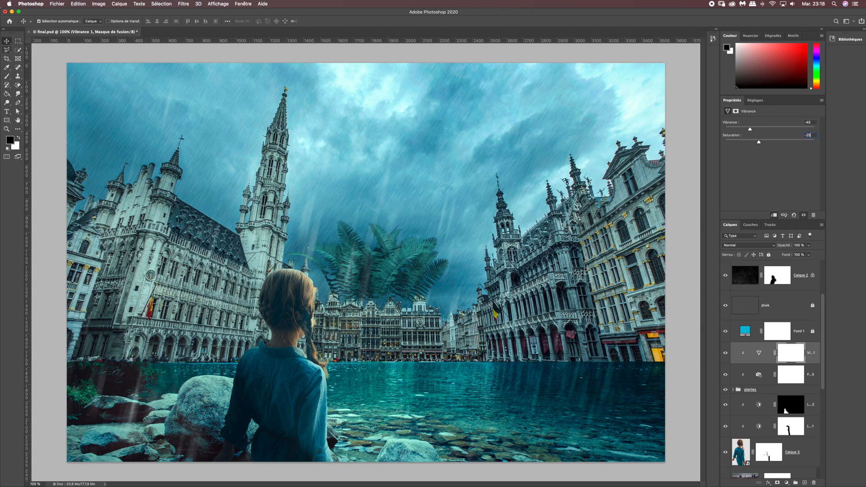
{"action": "type", "text": "-25"}
{"action": "key", "text": "Return"}
{"action": "left_click", "coordinate": [726, 355]}
Add a Levels adjustment layer above the Vibrance layer and clip it to the plantes group.
{"action": "left_click", "coordinate": [786, 483]}
{"action": "left_click", "coordinate": [797, 383]}
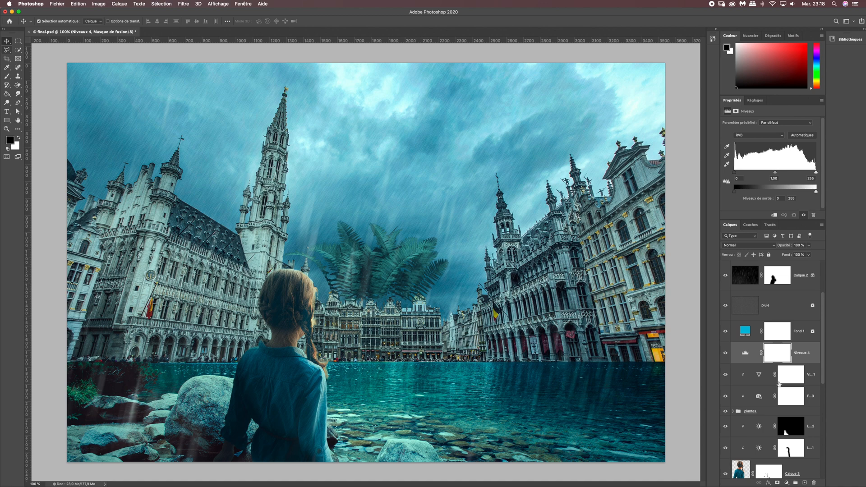
{"action": "left_click", "coordinate": [752, 363], "text": "alt"}
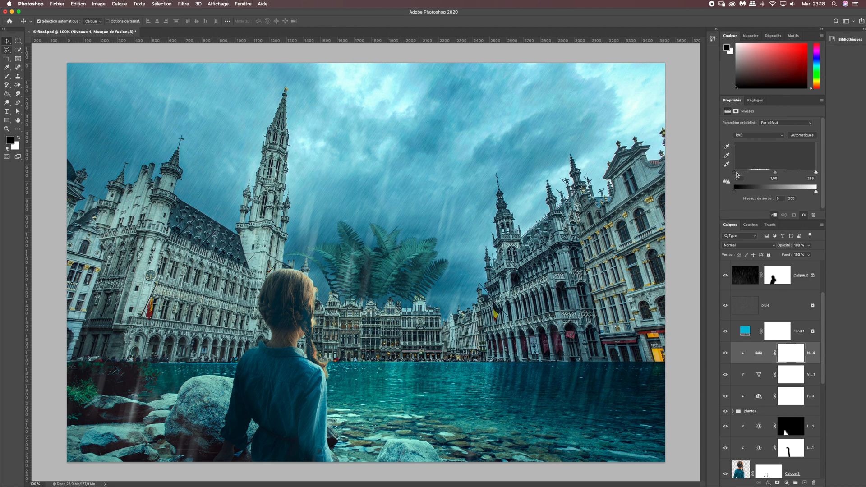
Darken the plants with a Levels black input of 15 and midtones of 0.85, and compare the effect.
{"action": "left_click_drag", "start_coordinate": [735, 175], "coordinate": [734, 179]}
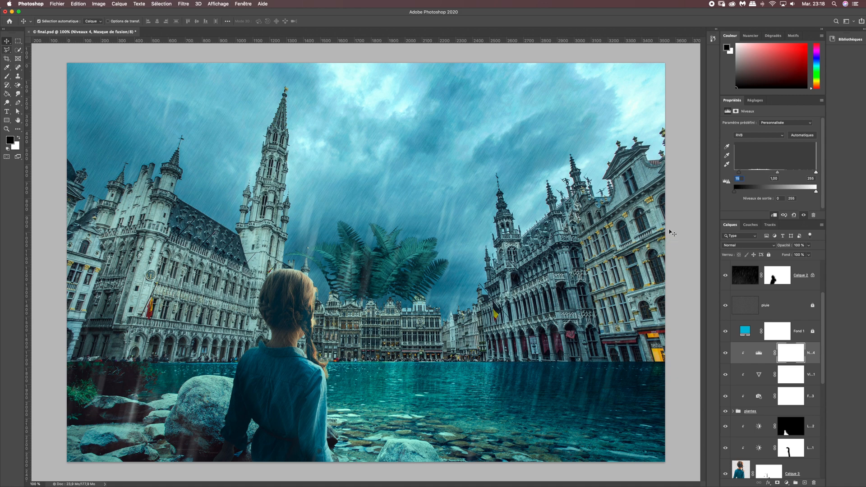
{"action": "left_click", "coordinate": [777, 173]}
{"action": "left_click_drag", "start_coordinate": [777, 173], "coordinate": [781, 174]}
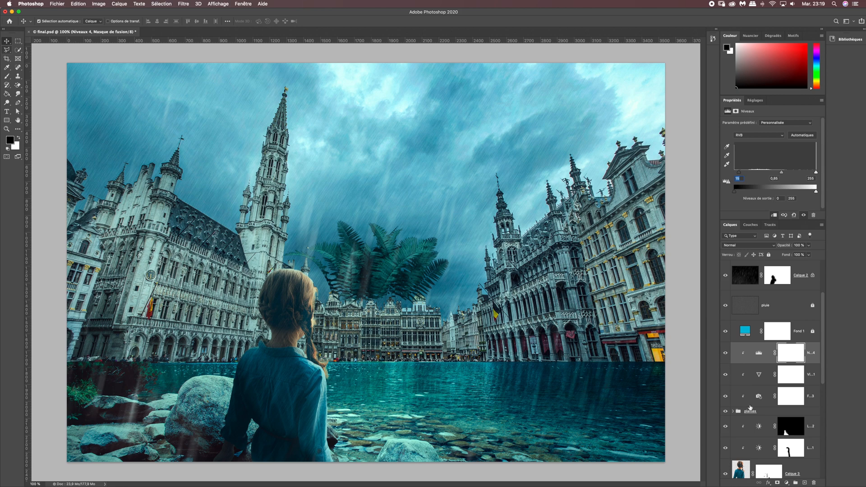
{"action": "left_click", "coordinate": [726, 355]}
{"action": "left_click", "coordinate": [725, 355]}
{"action": "left_click", "coordinate": [725, 376]}
Expand the plantes group and convert the fern layer Calque 4 to a smart object.
{"action": "left_click", "coordinate": [733, 411]}
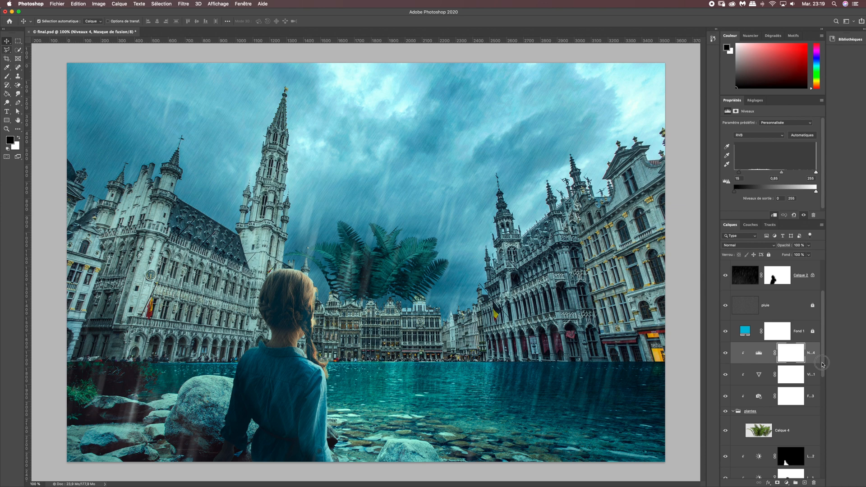
{"action": "scroll", "coordinate": [822, 363], "scroll_direction": "down", "scroll_amount": 5}
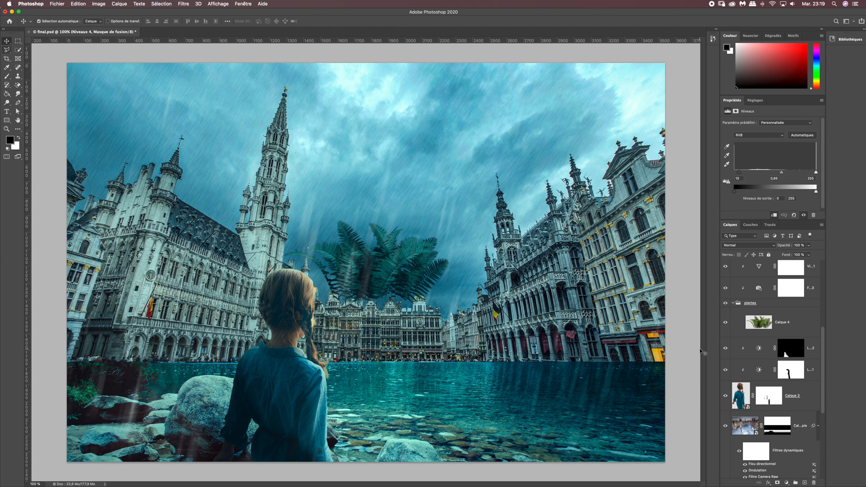
{"action": "left_click", "coordinate": [776, 327]}
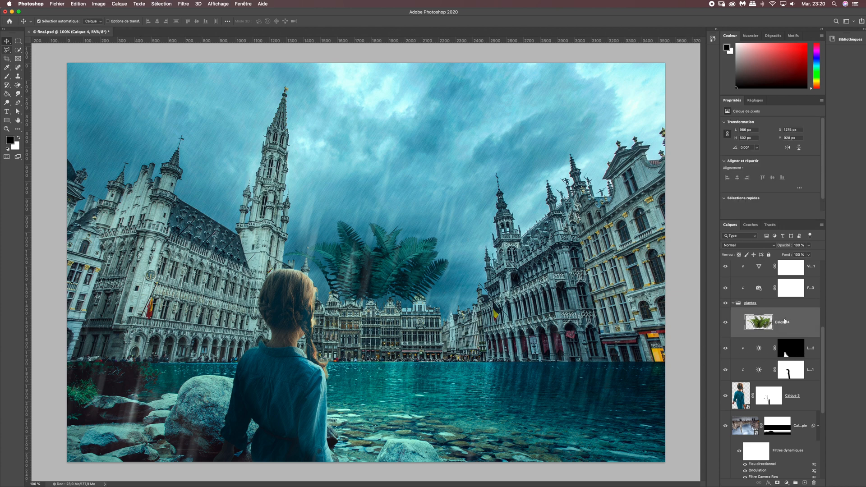
{"action": "right_click", "coordinate": [784, 322]}
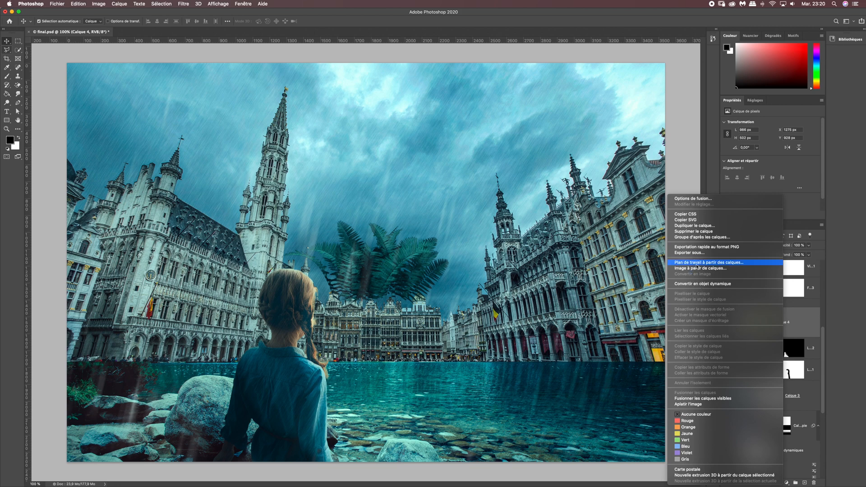
{"action": "left_click", "coordinate": [704, 285]}
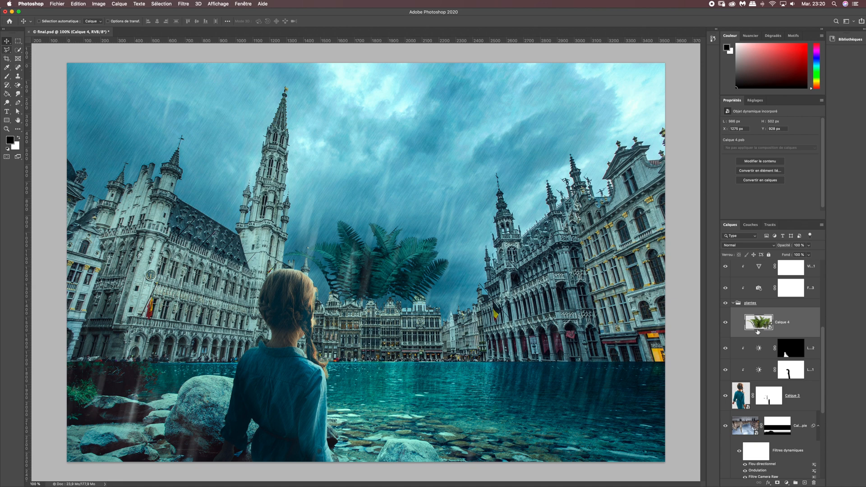
Transform the fern to about 130% size, rotate it about 13°, and place it over the rocks in the image's lower-left corner.
{"action": "key", "text": "super+t"}
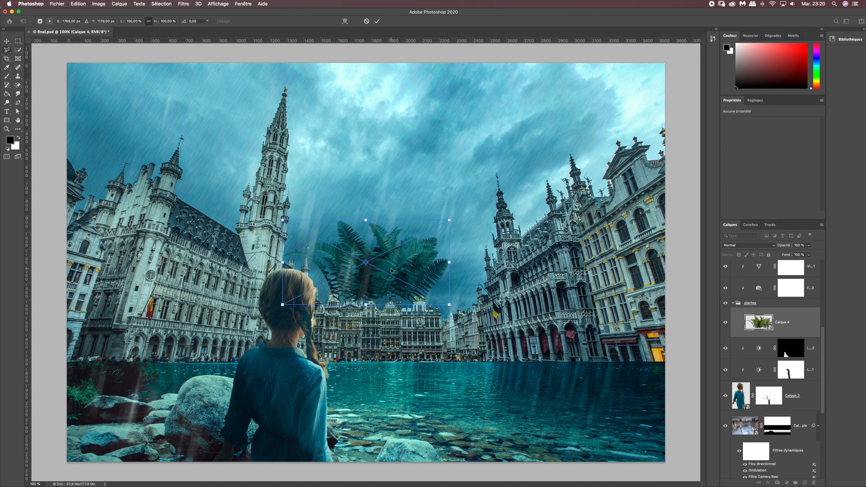
{"action": "left_click_drag", "start_coordinate": [351, 297], "coordinate": [66, 474]}
{"action": "left_click_drag", "start_coordinate": [169, 374], "coordinate": [203, 360]}
{"action": "left_click_drag", "start_coordinate": [153, 435], "coordinate": [152, 430]}
{"action": "left_click_drag", "start_coordinate": [209, 352], "coordinate": [220, 373]}
{"action": "left_click_drag", "start_coordinate": [138, 438], "coordinate": [134, 435]}
{"action": "left_click_drag", "start_coordinate": [207, 385], "coordinate": [164, 418]}
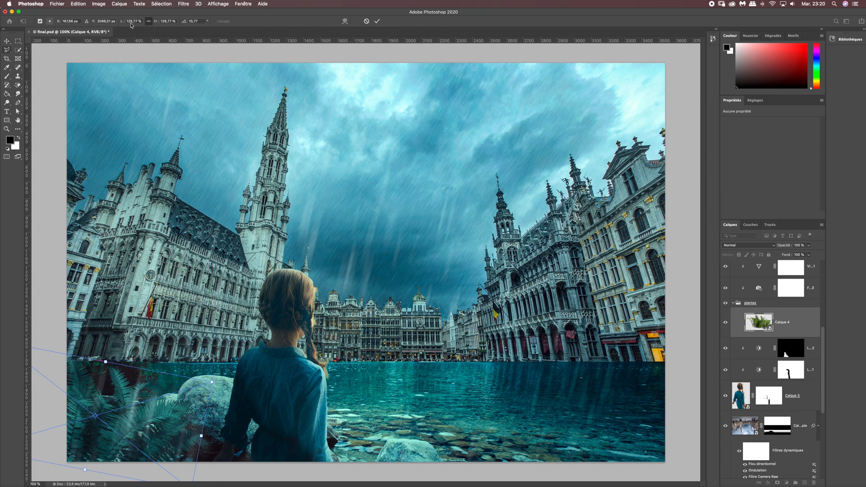
{"action": "left_click_drag", "start_coordinate": [224, 368], "coordinate": [231, 363]}
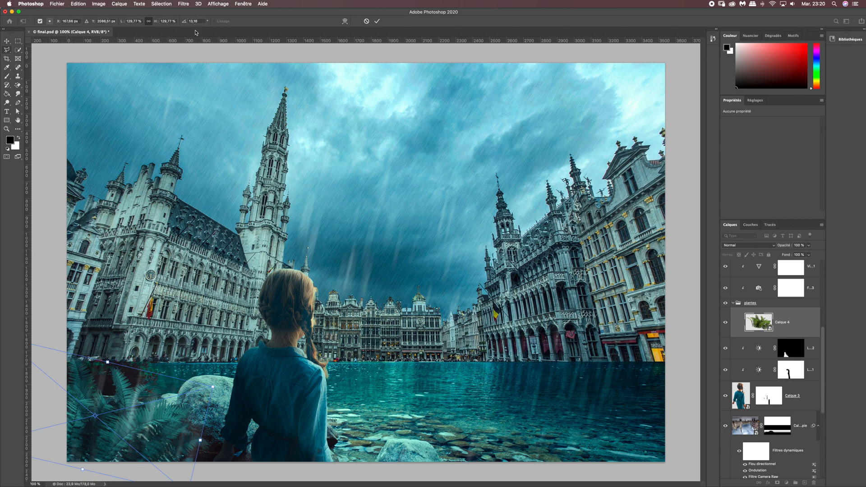
{"action": "key", "text": "Return"}
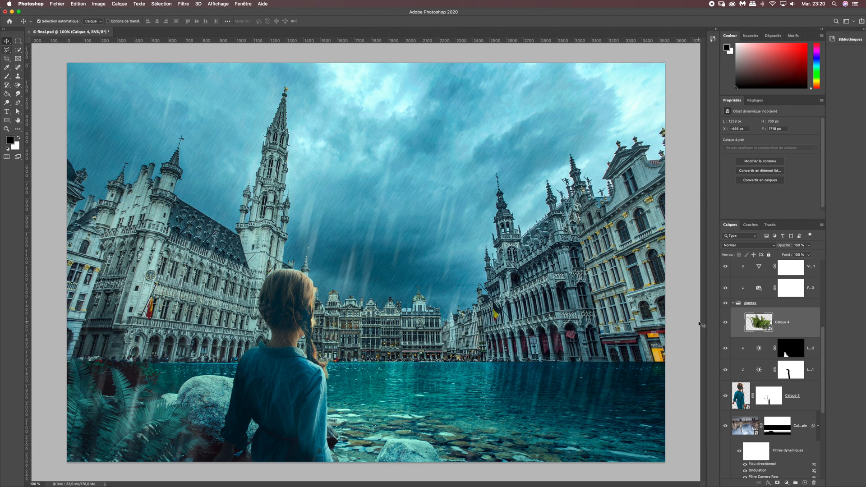
Duplicate the fern layer, place the copy beneath the original, and flip it horizontally.
{"action": "key", "text": "super+j"}
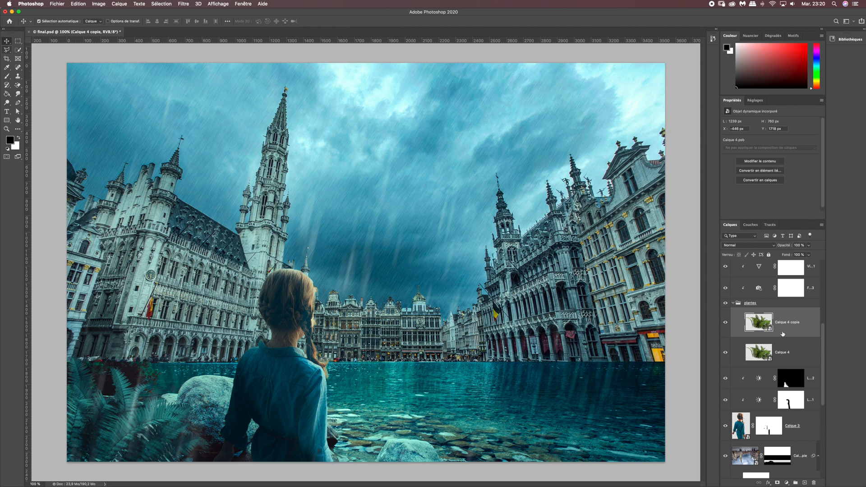
{"action": "left_click_drag", "start_coordinate": [784, 331], "coordinate": [788, 368]}
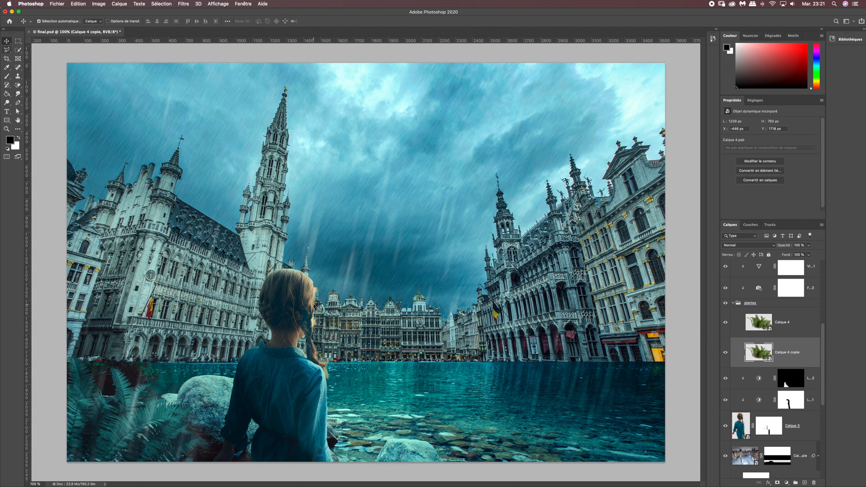
{"action": "key", "text": "super+t"}
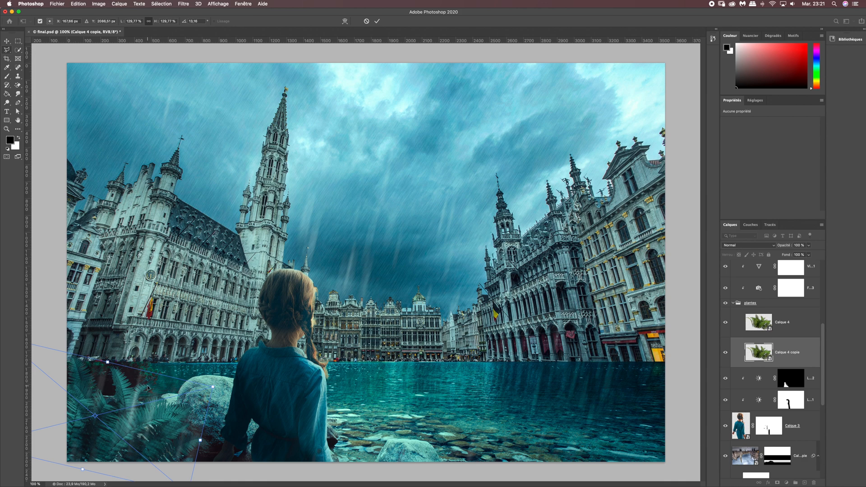
{"action": "right_click", "coordinate": [149, 387]}
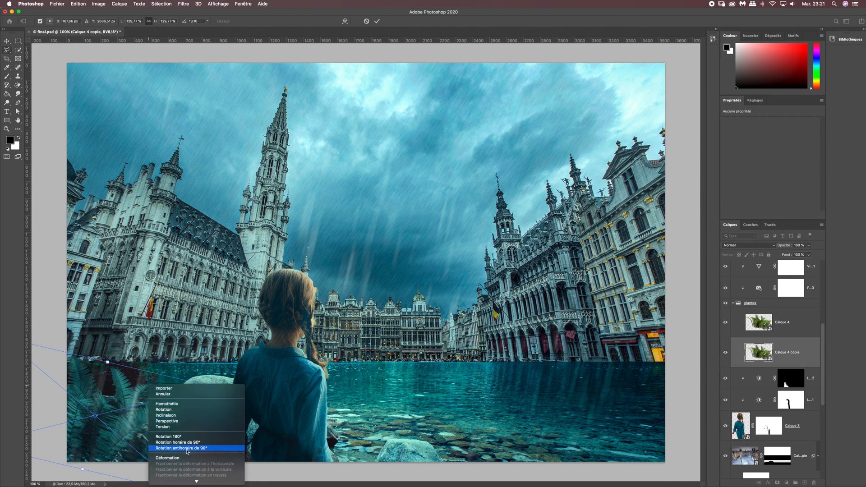
{"action": "left_click", "coordinate": [188, 476]}
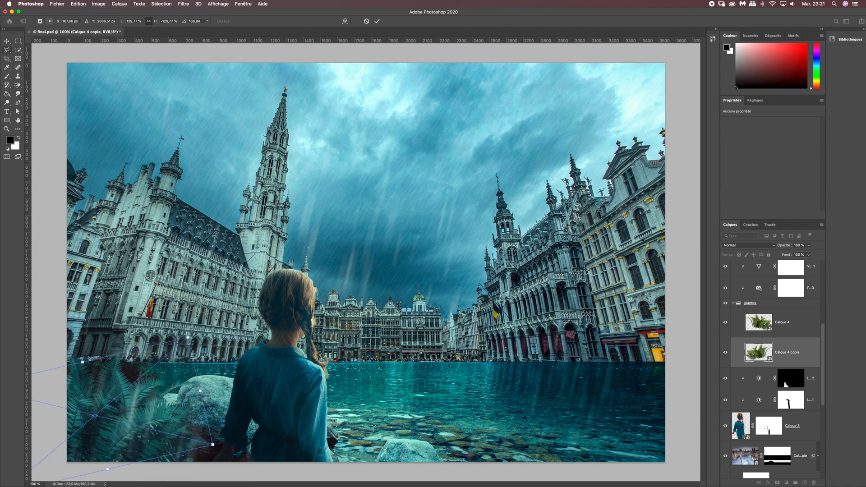
Scale the flipped fern copy to about 102%, rotate it to about 175°, and position it slightly higher behind the original fern.
{"action": "left_click_drag", "start_coordinate": [144, 406], "coordinate": [143, 379]}
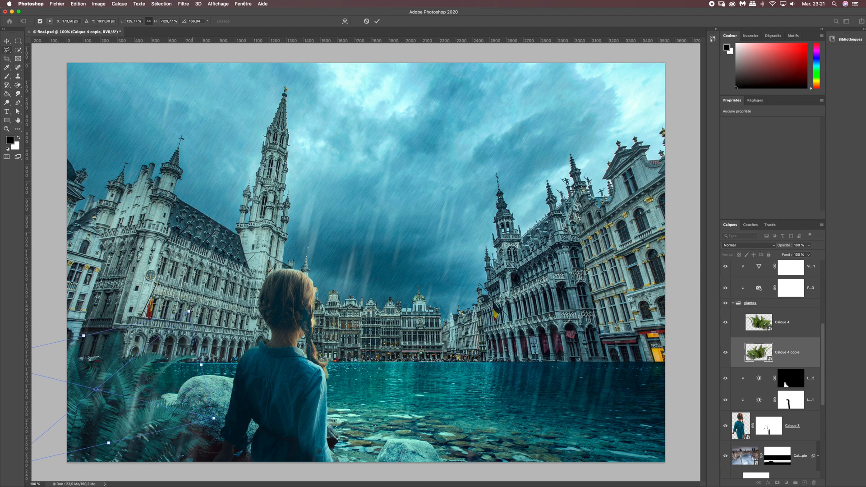
{"action": "left_click_drag", "start_coordinate": [189, 310], "coordinate": [157, 339]}
{"action": "left_click_drag", "start_coordinate": [142, 383], "coordinate": [145, 356]}
{"action": "left_click_drag", "start_coordinate": [179, 306], "coordinate": [183, 312]}
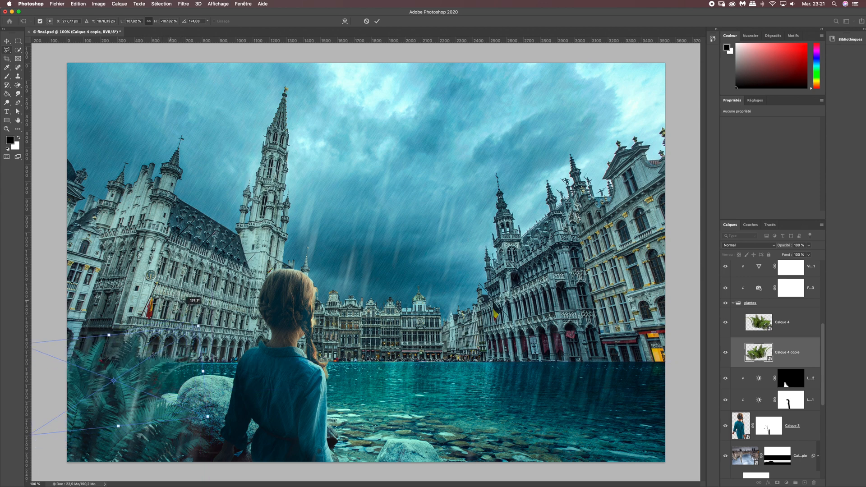
{"action": "mouse_move", "coordinate": [133, 375]}
{"action": "left_mouse_down"}
{"action": "mouse_move", "coordinate": [145, 374]}
{"action": "mouse_move", "coordinate": [132, 374]}
{"action": "left_mouse_up"}
{"action": "left_click_drag", "start_coordinate": [200, 326], "coordinate": [190, 333]}
{"action": "mouse_move", "coordinate": [143, 379]}
{"action": "left_mouse_down"}
{"action": "mouse_move", "coordinate": [151, 366]}
{"action": "mouse_move", "coordinate": [147, 373]}
{"action": "left_mouse_up"}
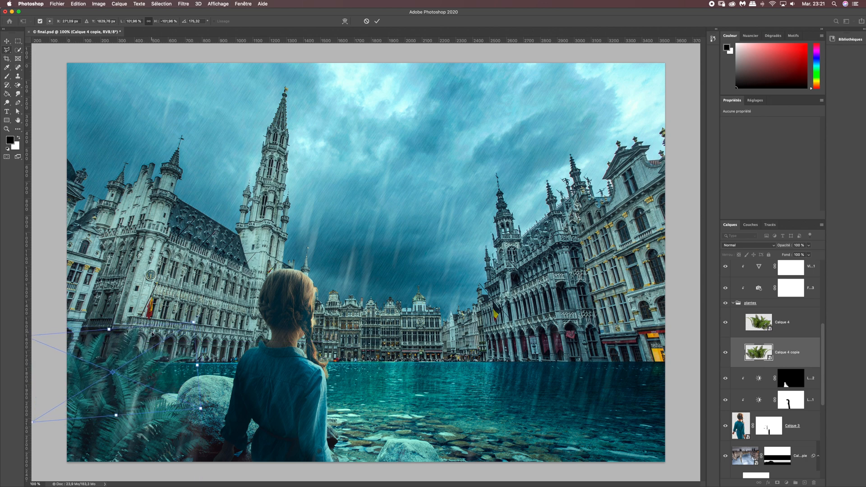
{"action": "key", "text": "Return"}
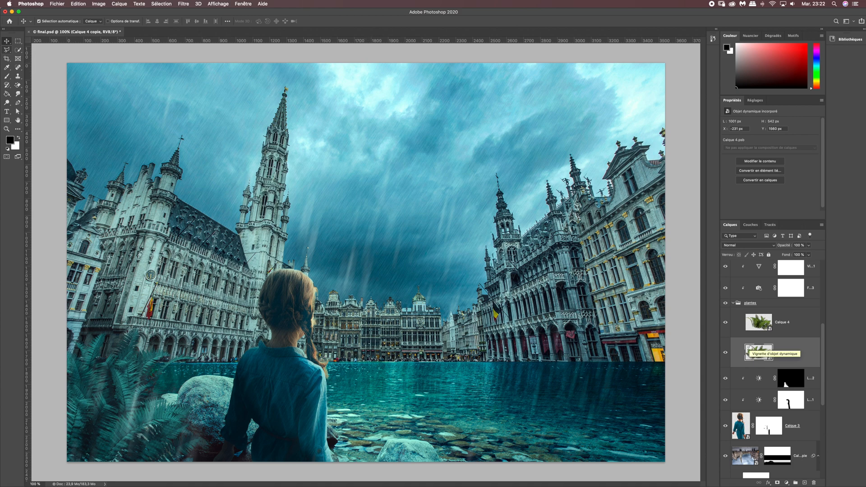
Add a Brightness/Contrast adjustment clipped to the flipped fern copy and lower its brightness to about -62.
{"action": "scroll", "coordinate": [817, 325], "scroll_direction": "up", "scroll_amount": 1}
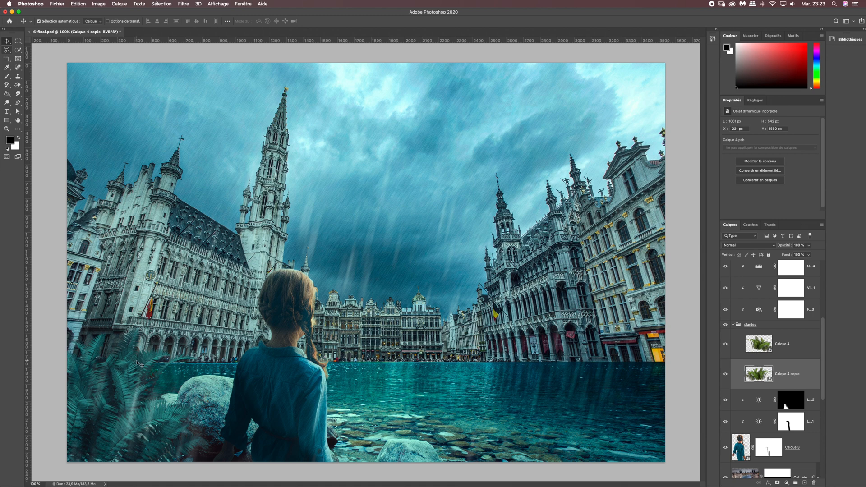
{"action": "left_click", "coordinate": [787, 483]}
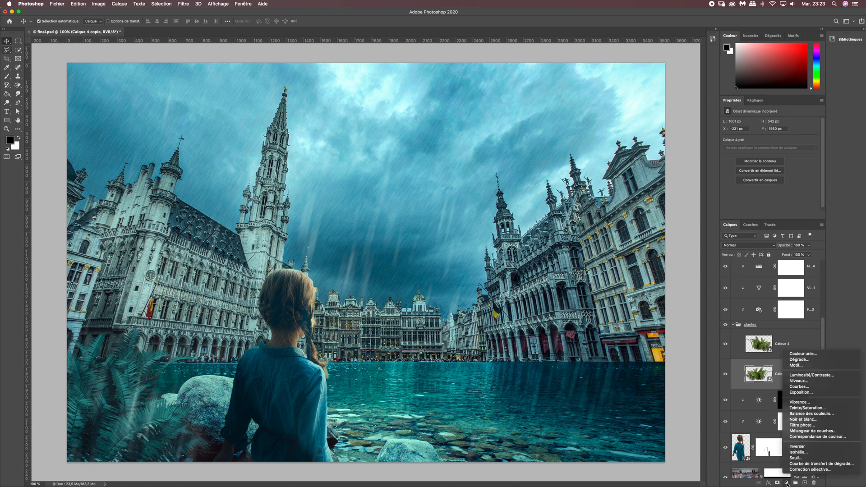
{"action": "left_click", "coordinate": [805, 375]}
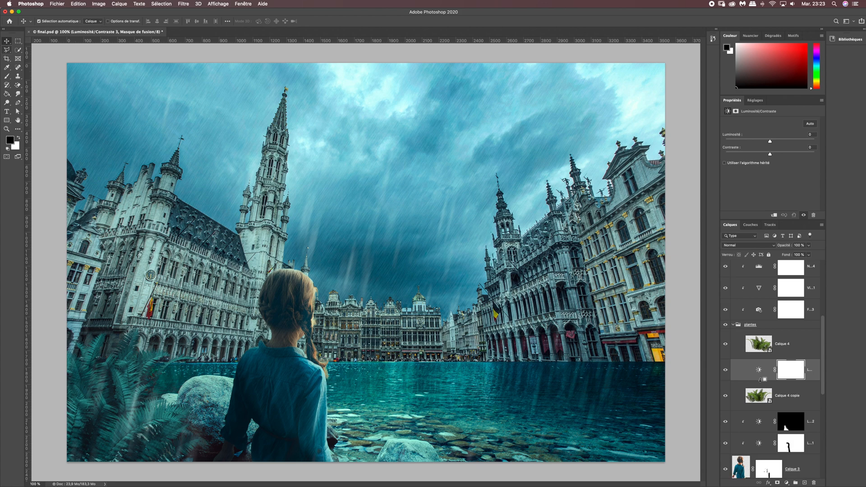
{"action": "left_click", "coordinate": [760, 379], "text": "alt"}
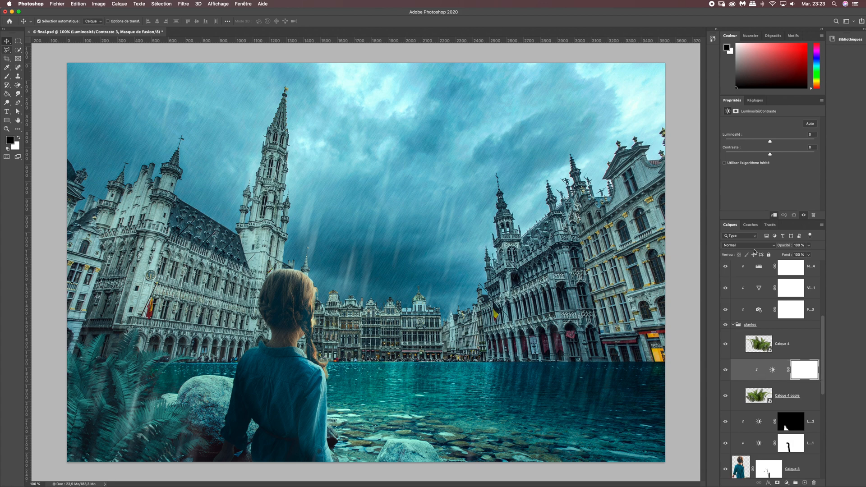
{"action": "left_click_drag", "start_coordinate": [770, 143], "coordinate": [752, 141]}
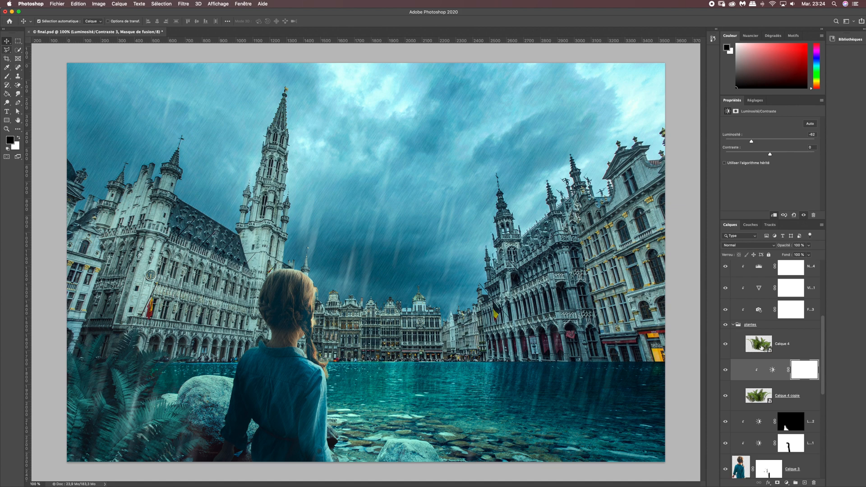
Duplicate the original fern Calque 4, then resize and rotate the copy to stand more upright in the image's lower-right corner.
{"action": "left_click", "coordinate": [761, 350]}
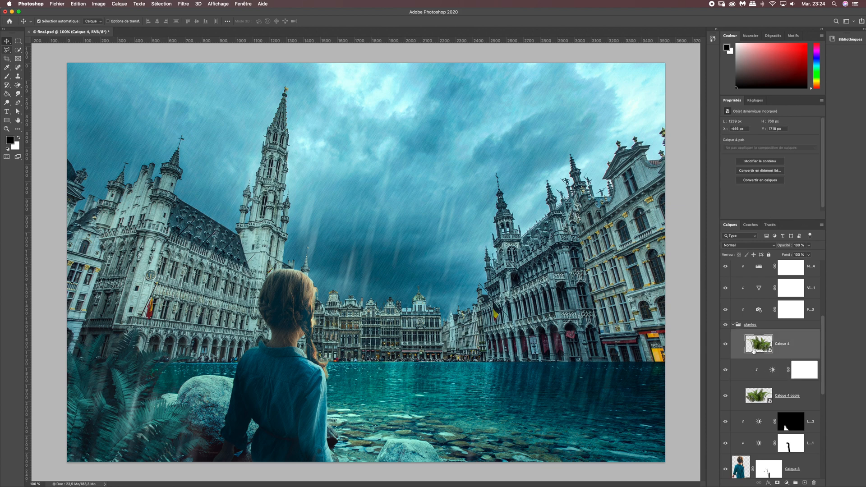
{"action": "key", "text": "super+j"}
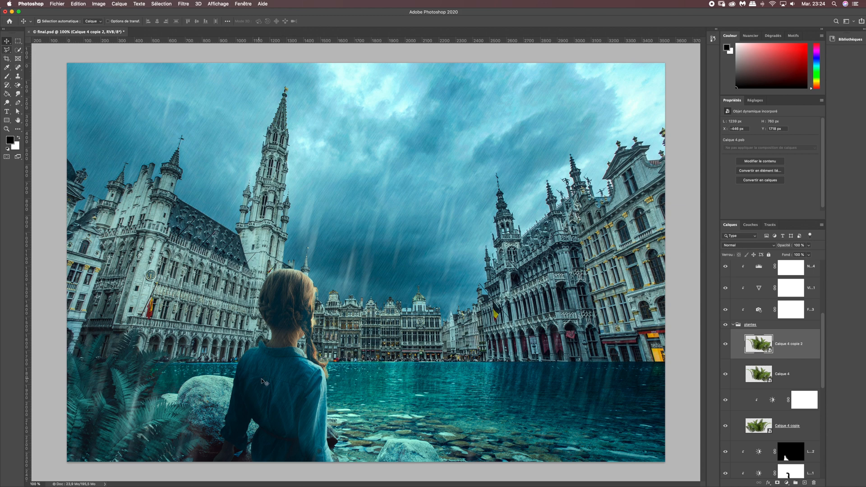
{"action": "key", "text": "super"}
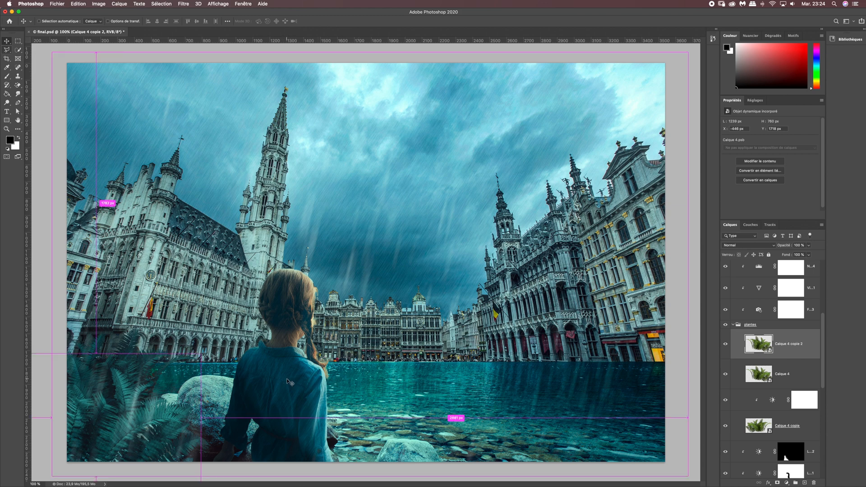
{"action": "key", "text": "super+t"}
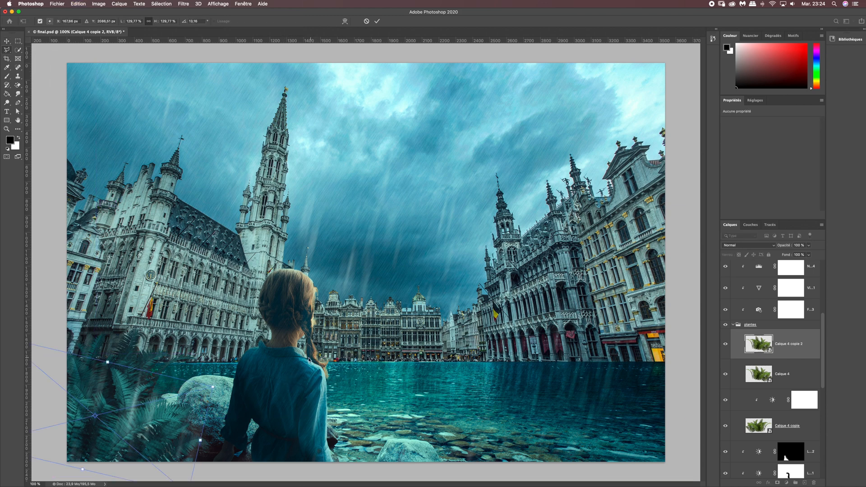
{"action": "left_click_drag", "start_coordinate": [136, 419], "coordinate": [614, 358]}
{"action": "left_click_drag", "start_coordinate": [651, 414], "coordinate": [676, 374]}
{"action": "left_click_drag", "start_coordinate": [612, 330], "coordinate": [604, 357]}
{"action": "left_click_drag", "start_coordinate": [639, 396], "coordinate": [654, 421]}
{"action": "left_click_drag", "start_coordinate": [681, 294], "coordinate": [684, 282]}
{"action": "left_click_drag", "start_coordinate": [653, 372], "coordinate": [648, 381]}
{"action": "key", "text": "Return"}
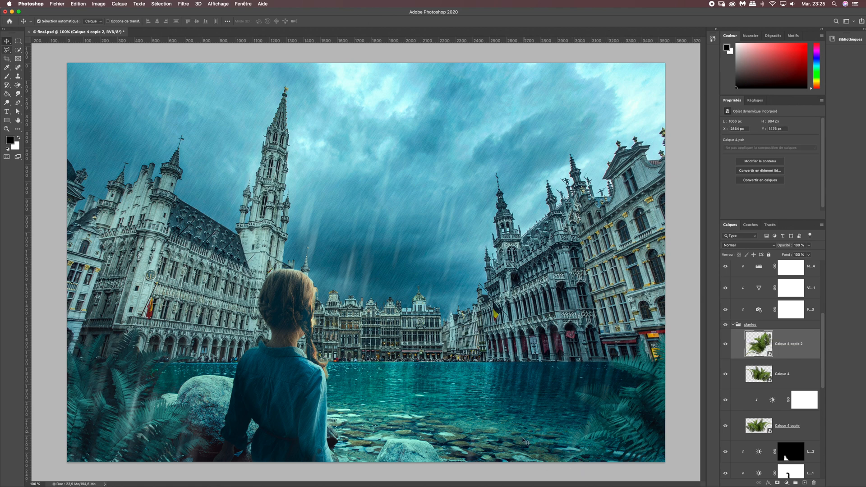
Duplicate the right-hand fern, rotate the new copy, and place it lower and further left along the image's bottom edge.
{"action": "key", "text": "super"}
{"action": "key", "text": "super+j"}
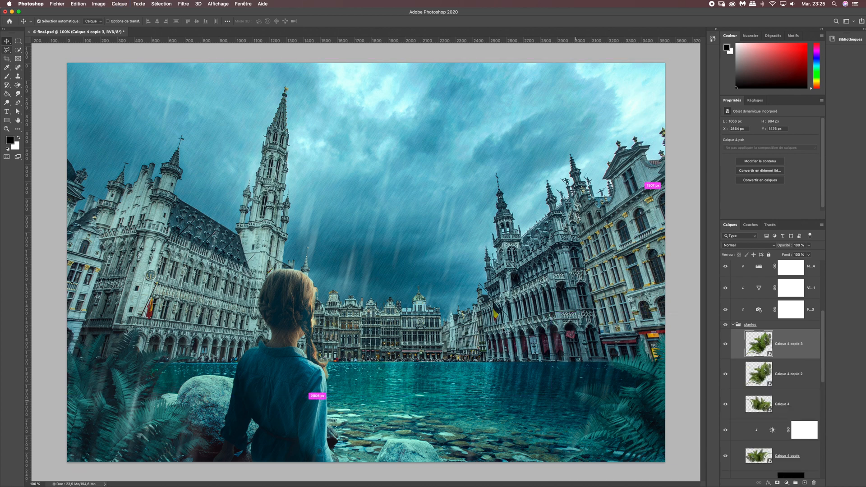
{"action": "key", "text": "super+t"}
{"action": "left_click_drag", "start_coordinate": [598, 426], "coordinate": [528, 465]}
{"action": "left_click_drag", "start_coordinate": [549, 422], "coordinate": [549, 426]}
{"action": "left_click_drag", "start_coordinate": [611, 341], "coordinate": [621, 346]}
{"action": "key", "text": "Return"}
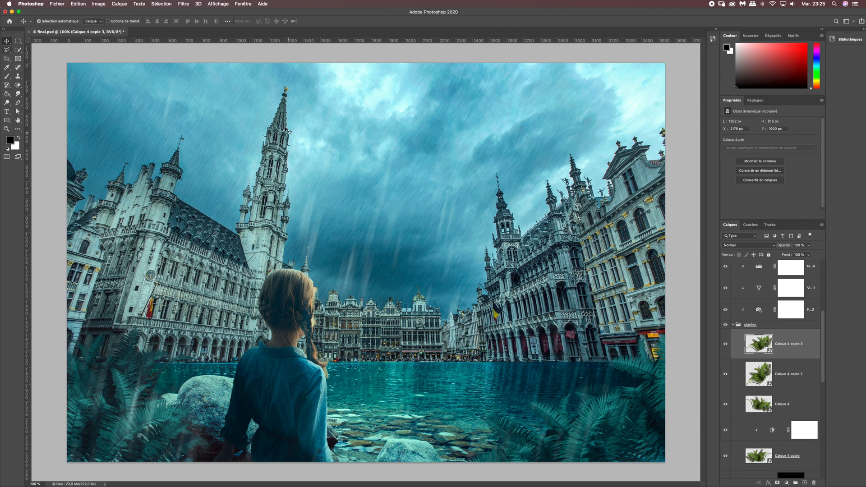
Apply a Gaussian blur with a 30-pixel radius to the topmost fern copy, Calque 4 copie 3.
{"action": "left_click", "coordinate": [182, 5]}
{"action": "mouse_move", "coordinate": [253, 103]}
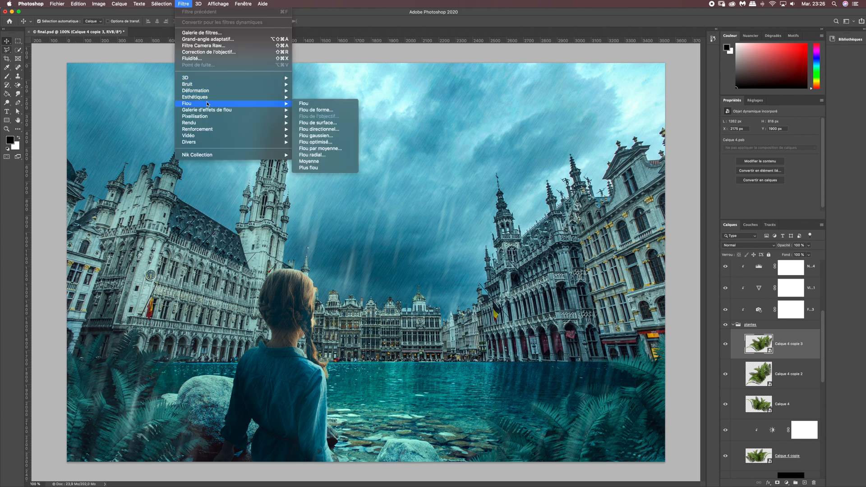
{"action": "left_click", "coordinate": [316, 135]}
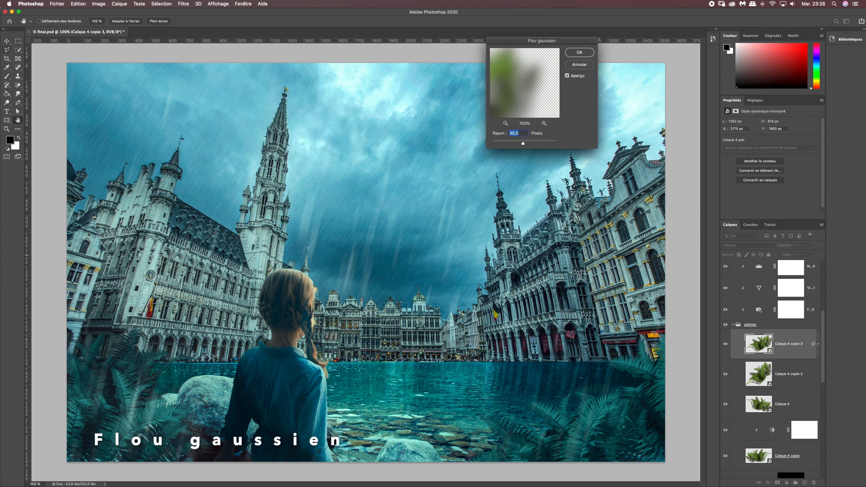
{"action": "left_click_drag", "start_coordinate": [523, 145], "coordinate": [520, 144]}
{"action": "type", "text": "3"}
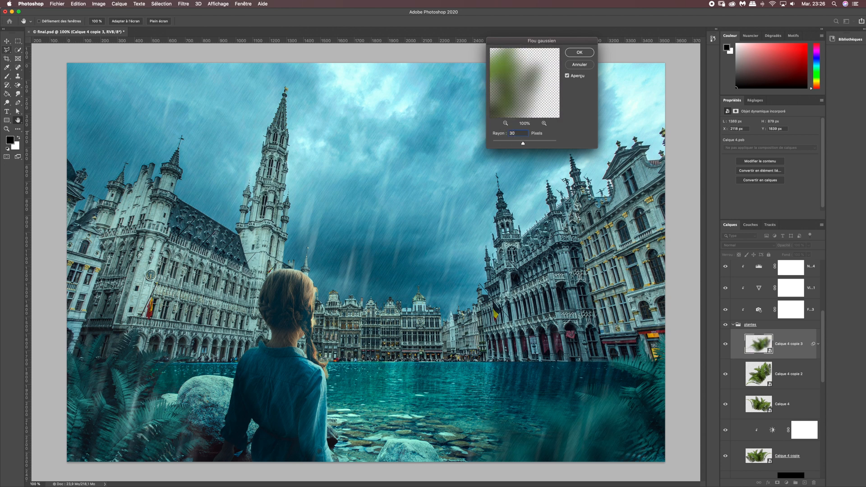
{"action": "left_click", "coordinate": [579, 52]}
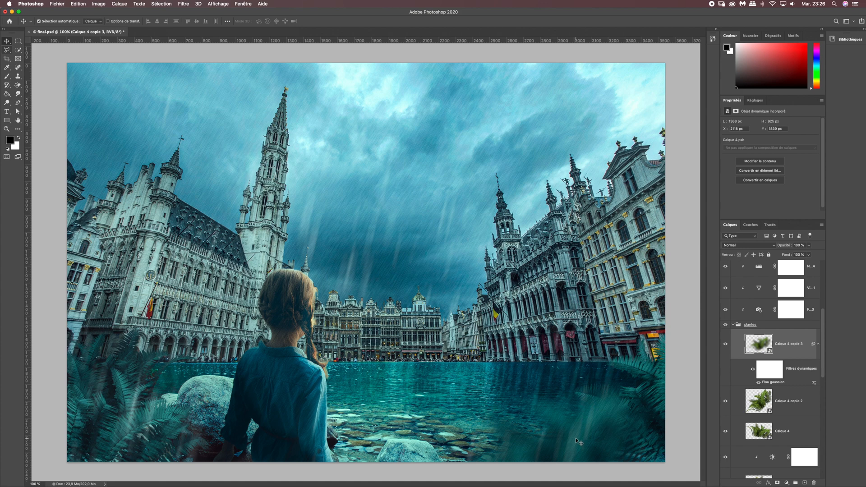
Shift the blurred fern further left and slightly lower along the image's bottom edge.
{"action": "key", "text": "super+t"}
{"action": "left_click_drag", "start_coordinate": [571, 445], "coordinate": [558, 455]}
{"action": "key", "text": "Return"}
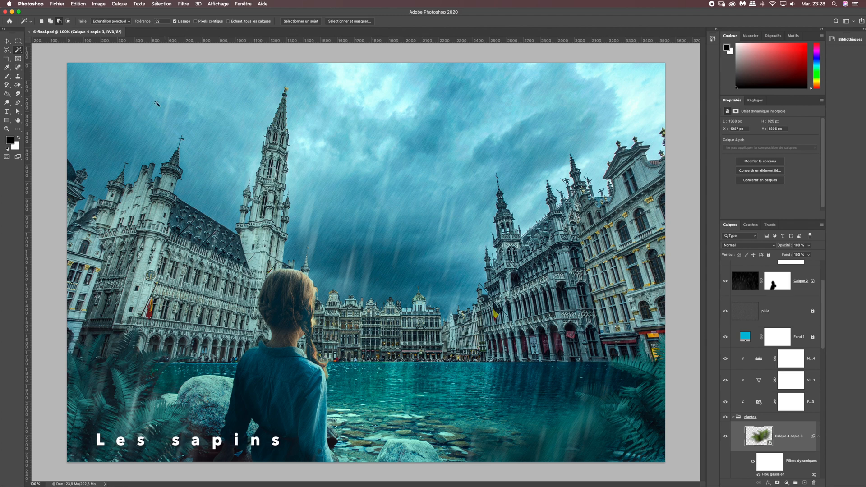
Open the fir tree photo sapin.jpg from the defi 2 folder.
{"action": "left_click", "coordinate": [58, 5]}
{"action": "key", "text": "super+o"}
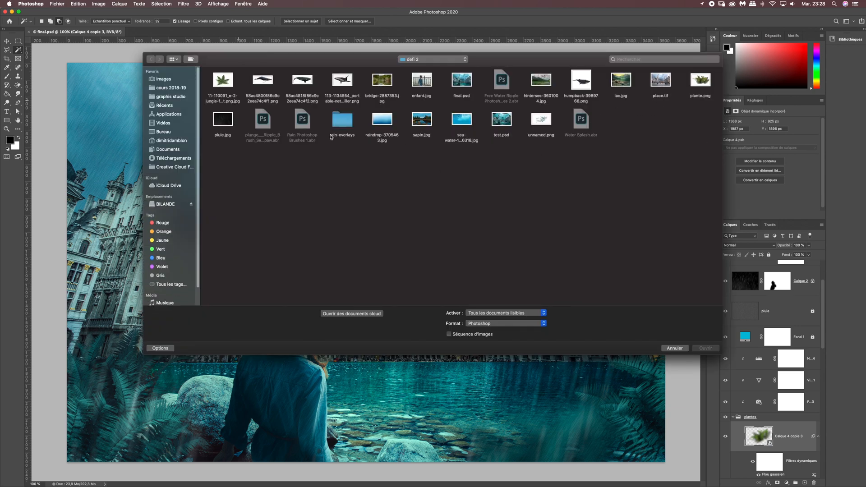
{"action": "left_click", "coordinate": [430, 121]}
{"action": "key", "text": "Return"}
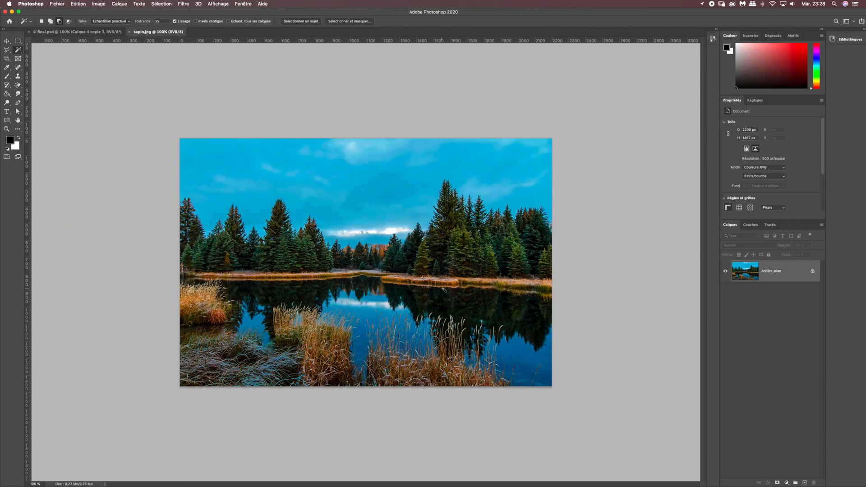
Select the photo's upper part down to just below the far shoreline, then subtract the sky and clouds with the Magic Wand.
{"action": "left_click", "coordinate": [18, 41]}
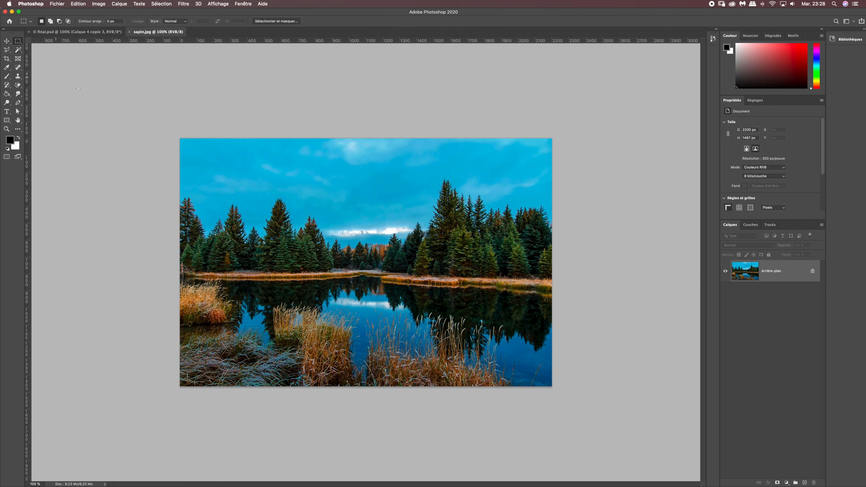
{"action": "left_click_drag", "start_coordinate": [178, 138], "coordinate": [568, 295]}
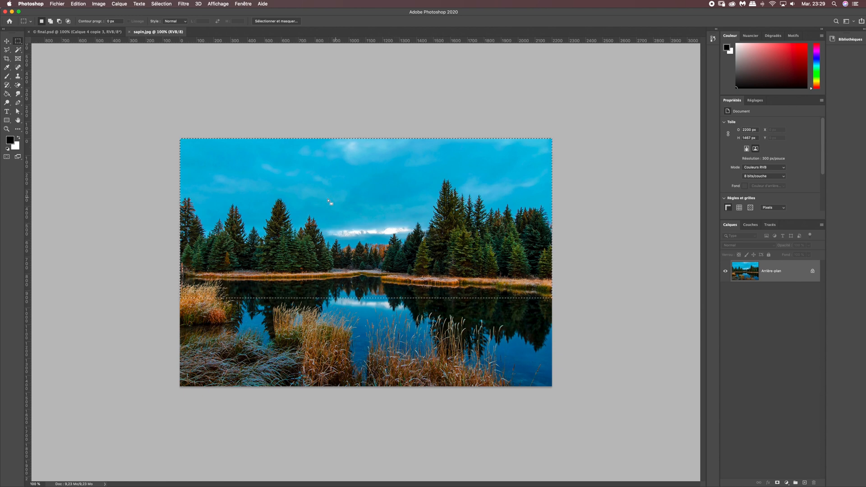
{"action": "left_click", "coordinate": [18, 50]}
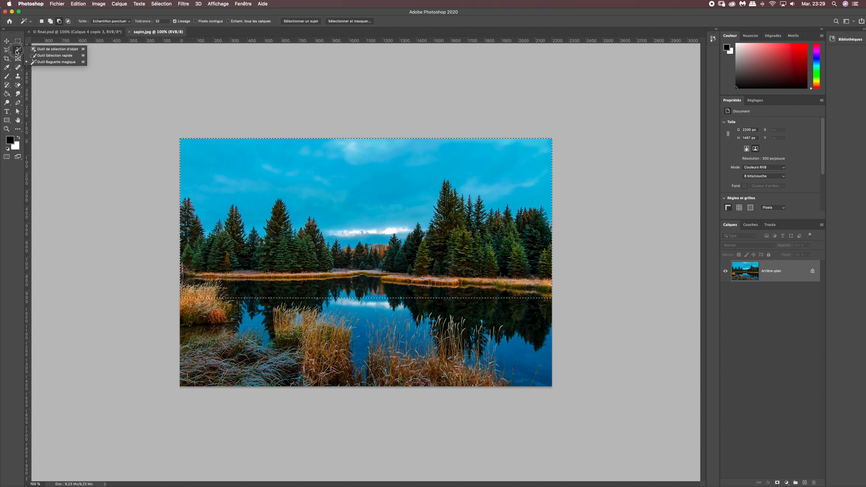
{"action": "left_click", "coordinate": [37, 60]}
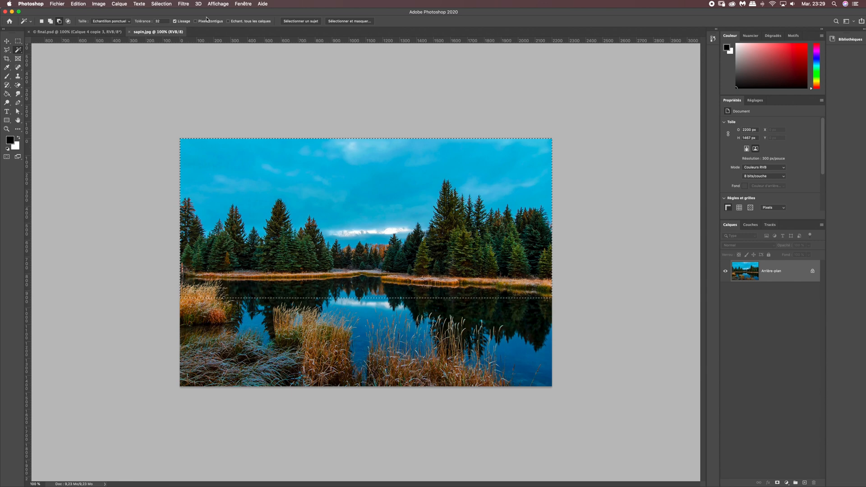
{"action": "left_click", "coordinate": [334, 184]}
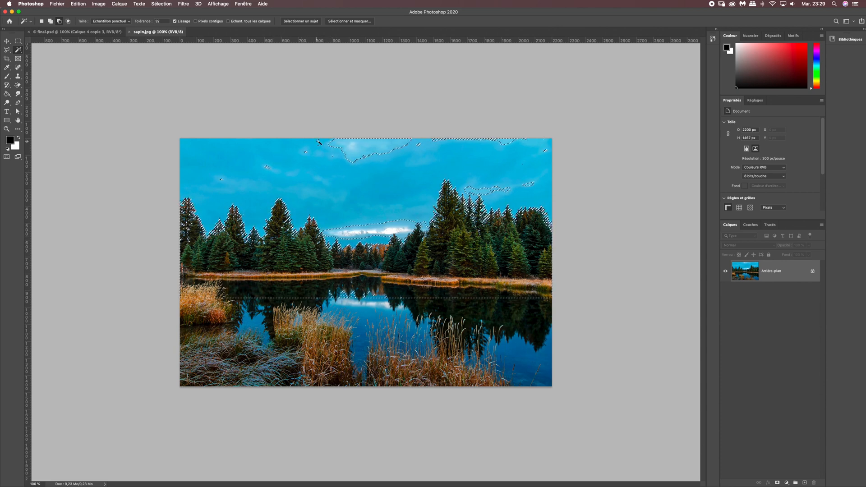
{"action": "left_click", "coordinate": [357, 147]}
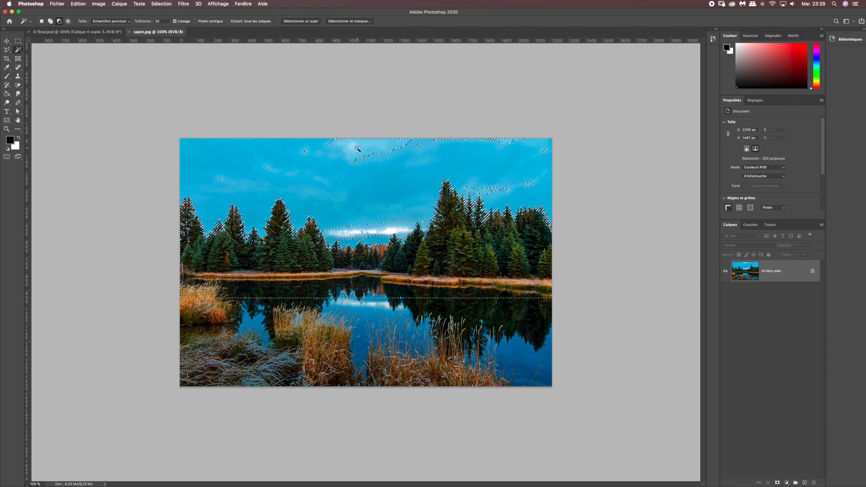
{"action": "left_click", "coordinate": [355, 154], "text": "alt"}
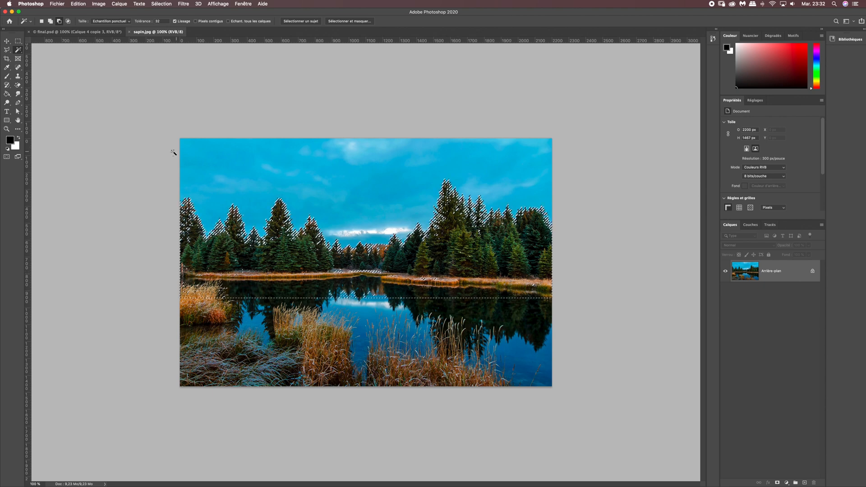
Add the missed patches along the shoreline and trees to the selection with the Quick Selection tool.
{"action": "right_click", "coordinate": [18, 49]}
{"action": "left_click", "coordinate": [40, 55]}
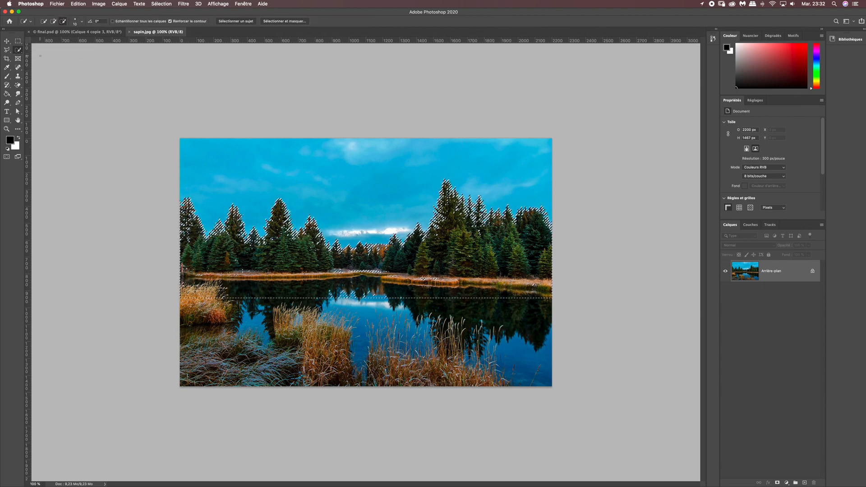
{"action": "left_click", "coordinate": [53, 21]}
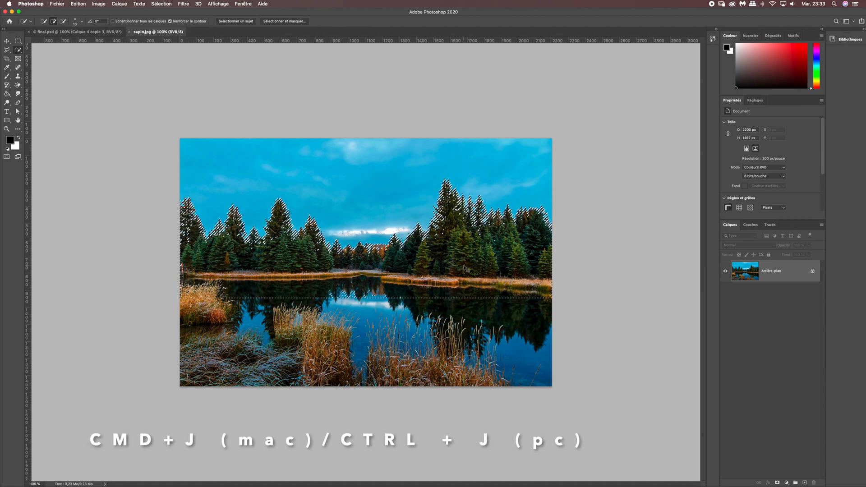
Copy the selected fir trees to a new layer and hide the background layer.
{"action": "key", "text": "super+j"}
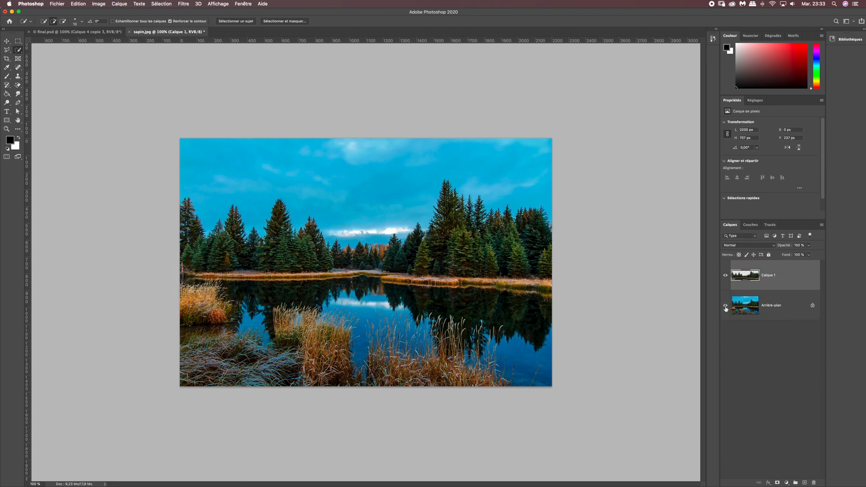
{"action": "left_click", "coordinate": [725, 306]}
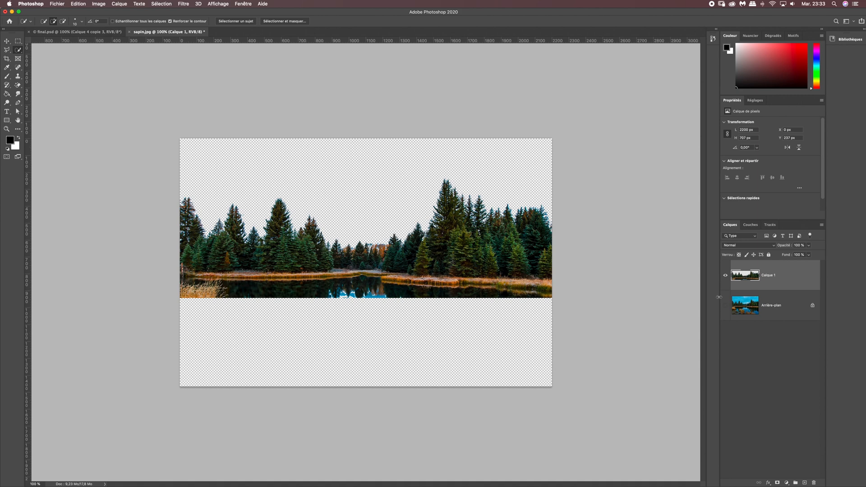
Erase the blue sky remnants between and around the fir tree branches using the Magic Eraser with a tolerance of 30.
{"action": "key", "text": "super+plus"}
{"action": "key", "text": "super+plus"}
{"action": "left_click_drag", "start_coordinate": [324, 260], "coordinate": [461, 290]}
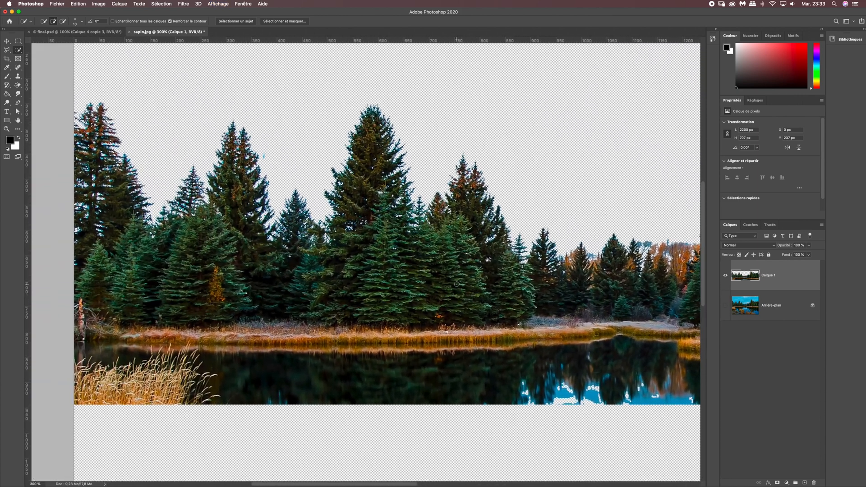
{"action": "key", "text": "super+plus"}
{"action": "left_click_drag", "start_coordinate": [202, 233], "coordinate": [380, 271]}
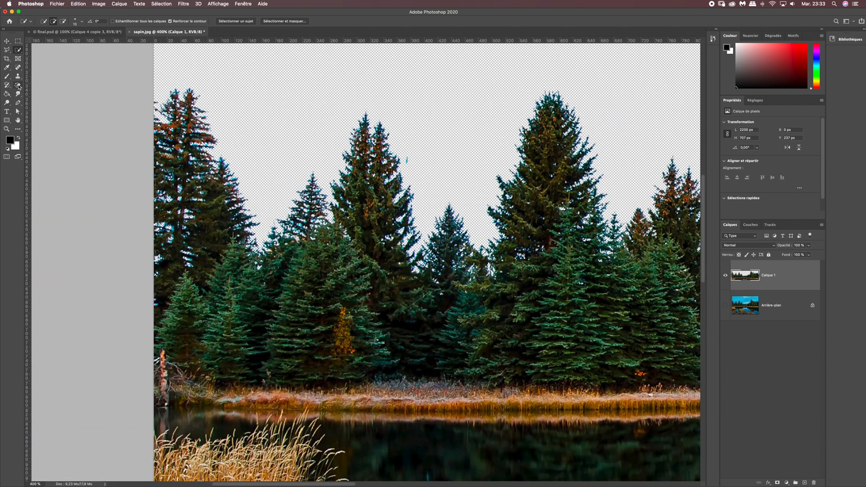
{"action": "left_click", "coordinate": [18, 85]}
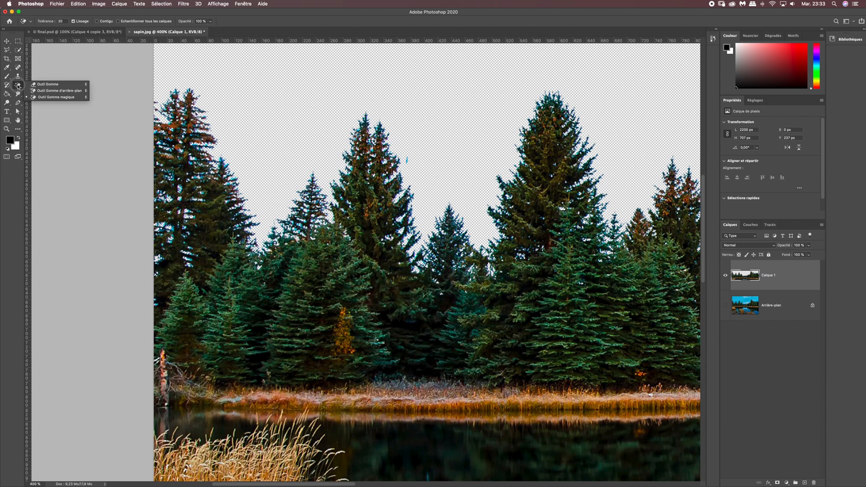
{"action": "left_click", "coordinate": [49, 98]}
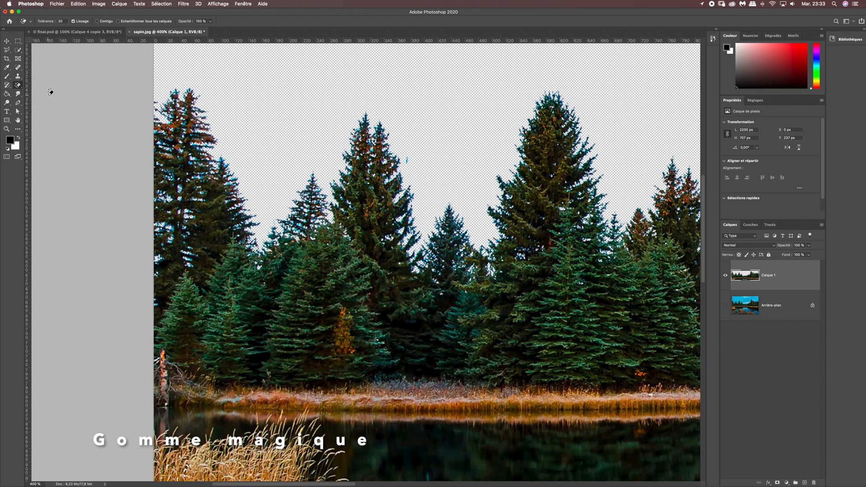
{"action": "left_click", "coordinate": [65, 21]}
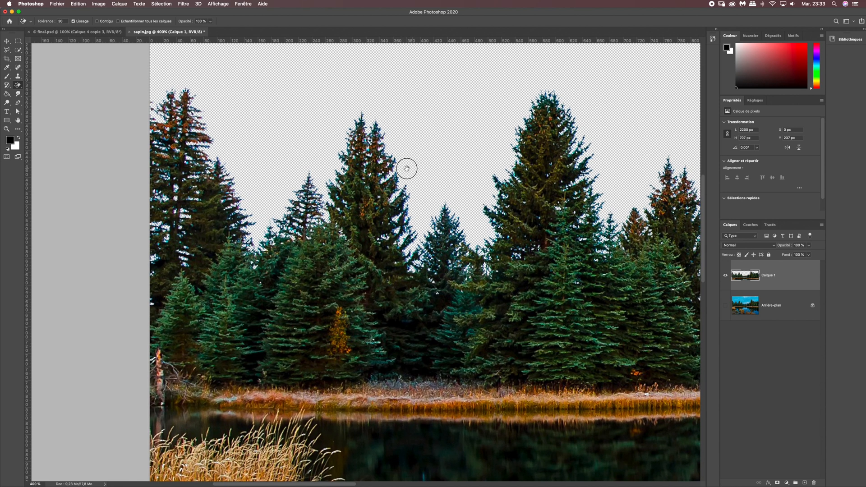
Copy the cut-out fir trees into final.psd directly above the woman's clipped adjustment layers and convert the pasted layer to a smart object.
{"action": "mouse_move", "coordinate": [408, 168]}
{"action": "left_mouse_down"}
{"action": "mouse_move", "coordinate": [437, 300]}
{"action": "mouse_move", "coordinate": [427, 298]}
{"action": "left_mouse_up"}
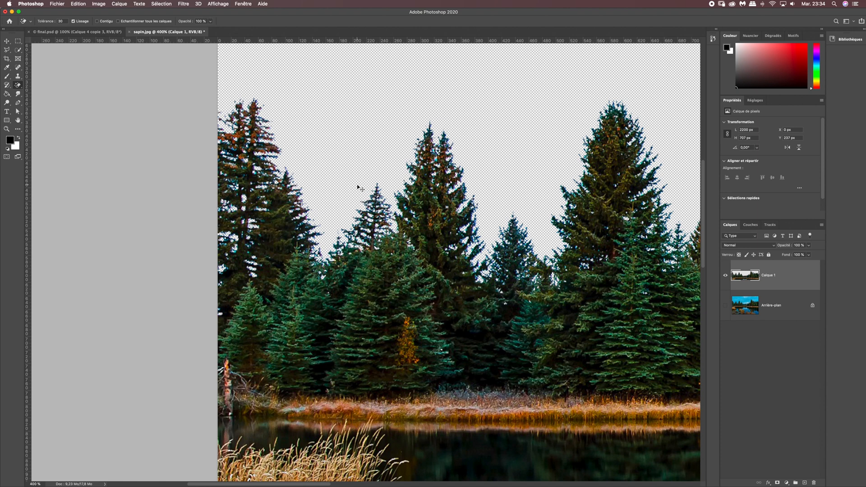
{"action": "key", "text": "super+1"}
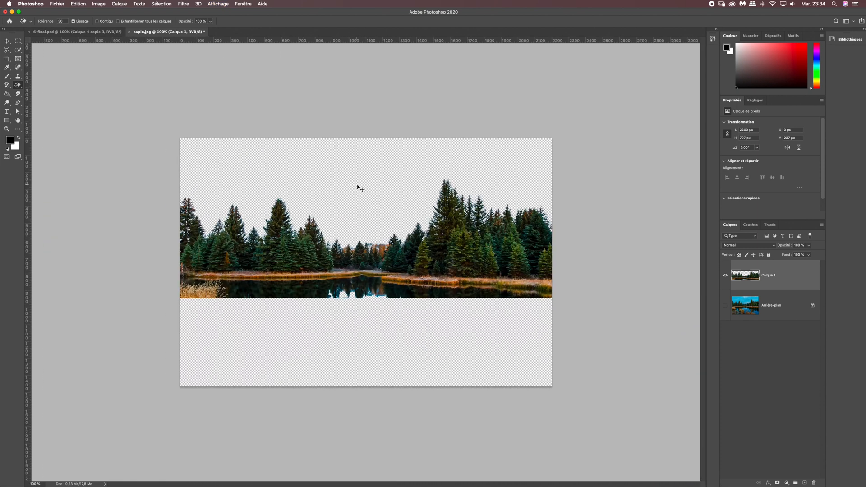
{"action": "key", "text": "super+a"}
{"action": "left_click", "coordinate": [85, 32]}
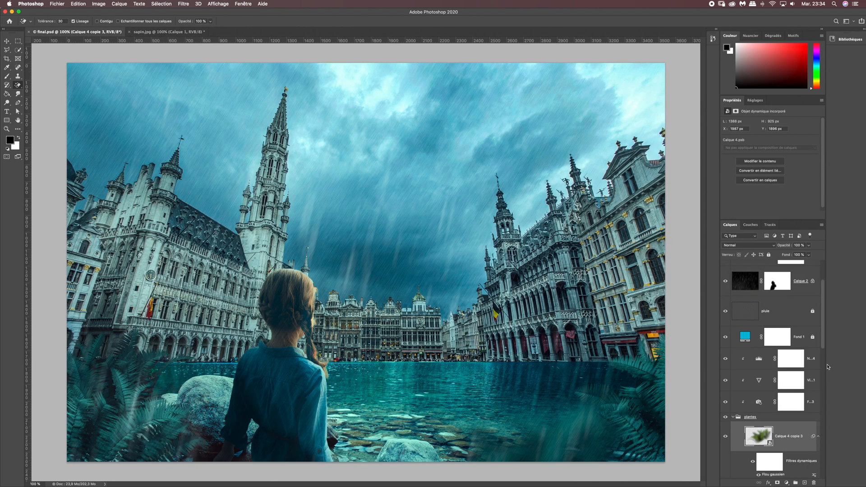
{"action": "left_click_drag", "start_coordinate": [824, 341], "coordinate": [823, 419]}
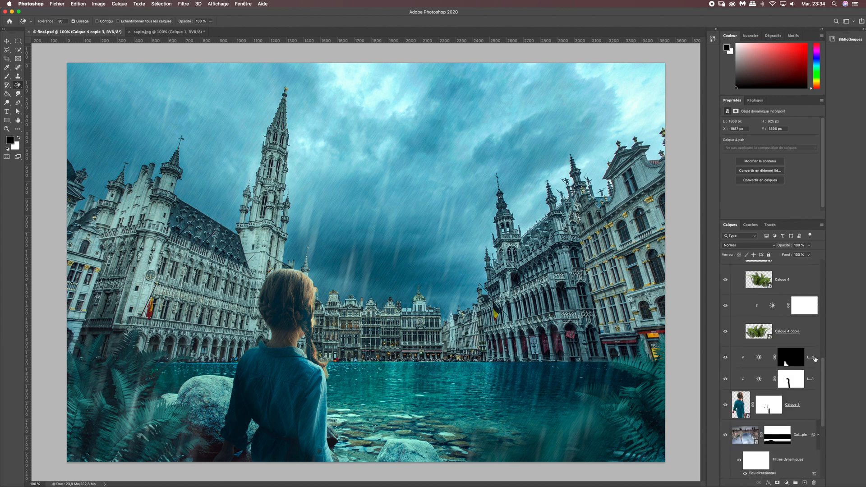
{"action": "left_click", "coordinate": [811, 364]}
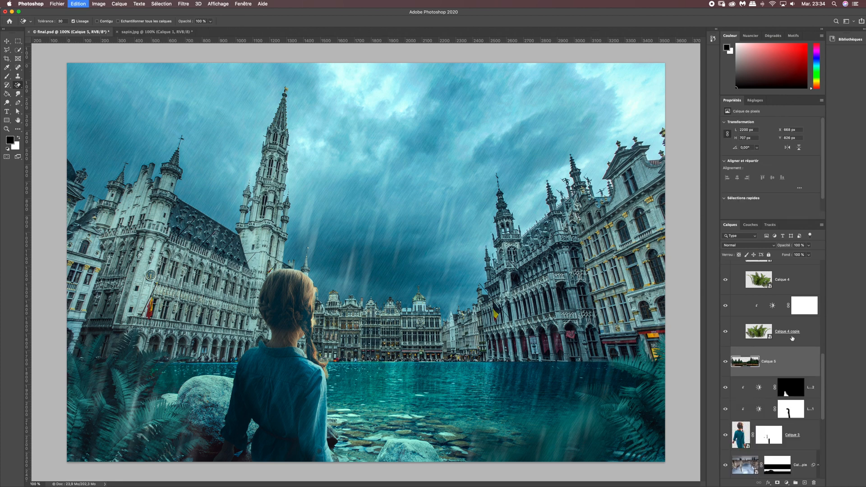
{"action": "key", "text": "ctrl+v"}
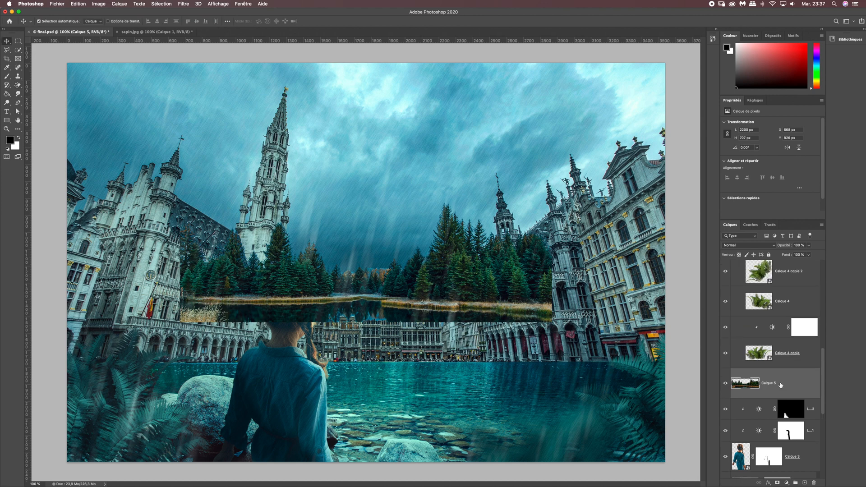
{"action": "right_click", "coordinate": [781, 385]}
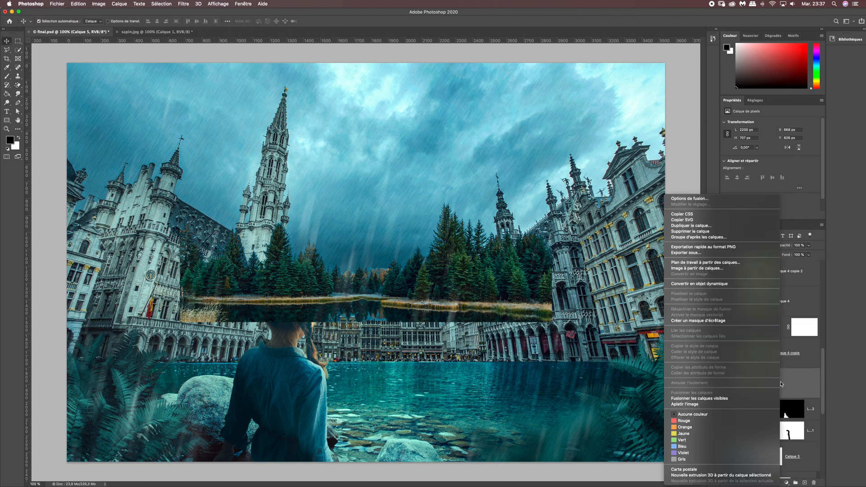
{"action": "left_click", "coordinate": [716, 283]}
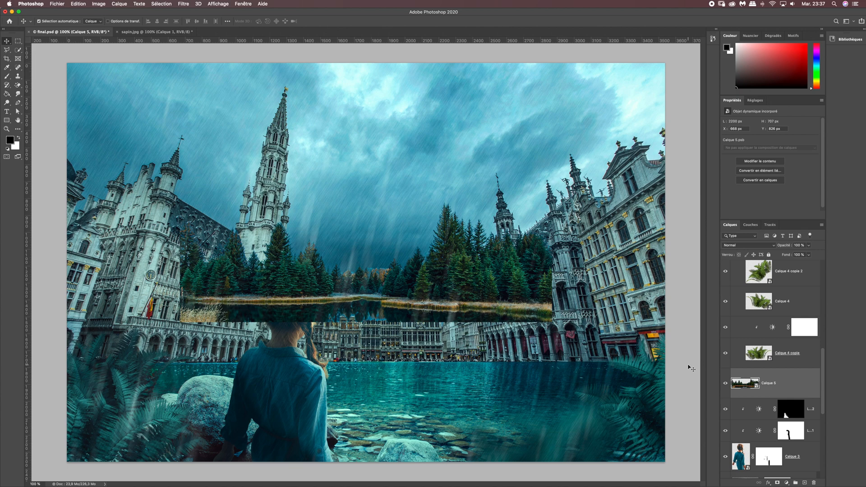
Add a gradient map adjustment layer above the fir trees and clip it to their layer.
{"action": "left_click", "coordinate": [787, 483]}
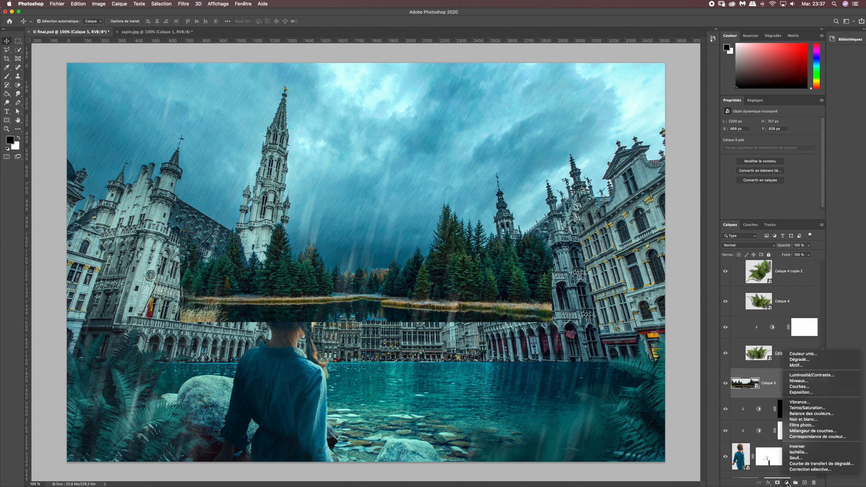
{"action": "left_click", "coordinate": [800, 464]}
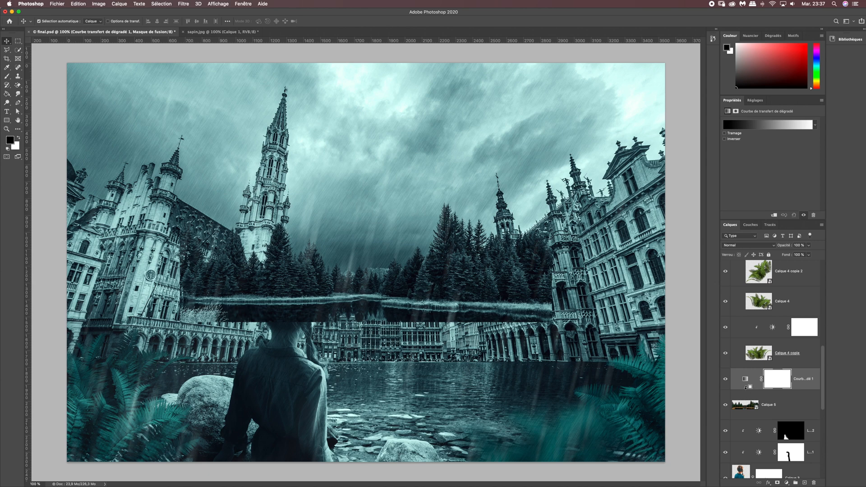
{"action": "left_click", "coordinate": [746, 389], "text": "alt"}
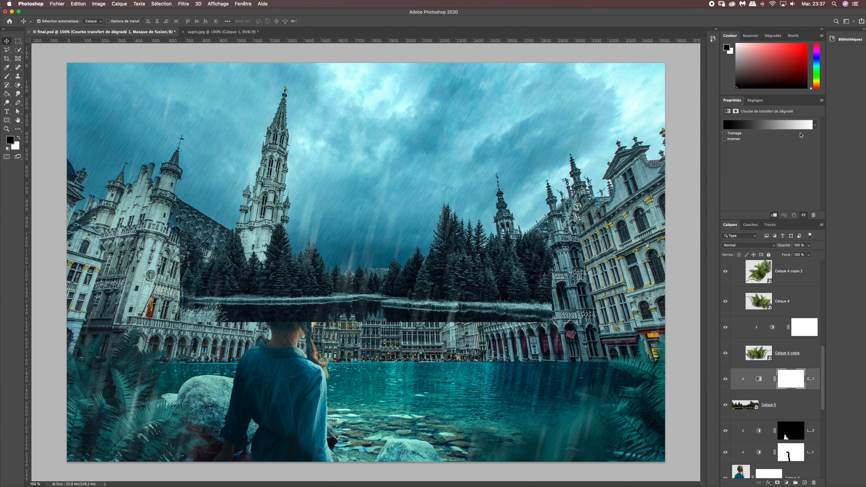
Set the gradient map's dark starting color stop to dark blue #003755.
{"action": "left_click", "coordinate": [766, 125]}
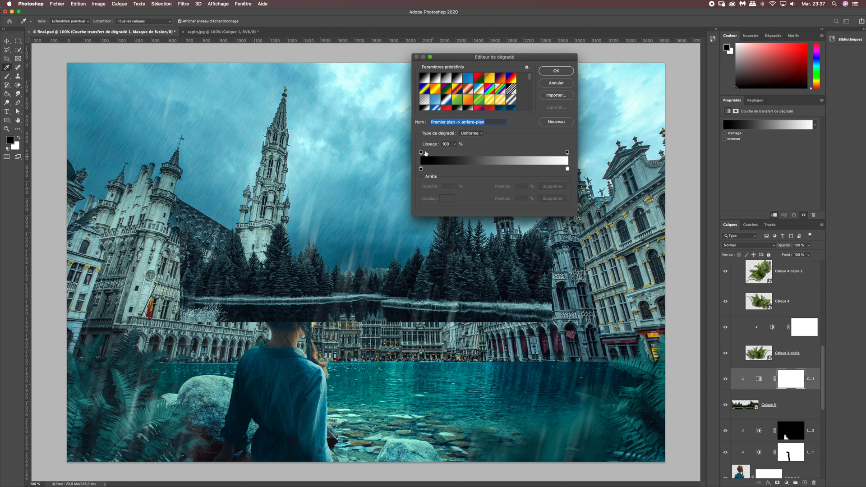
{"action": "left_click", "coordinate": [421, 169]}
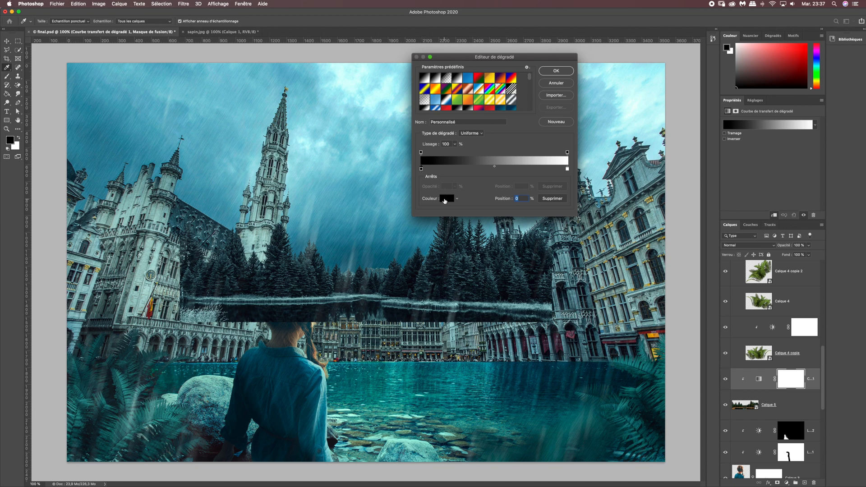
{"action": "left_click", "coordinate": [446, 198]}
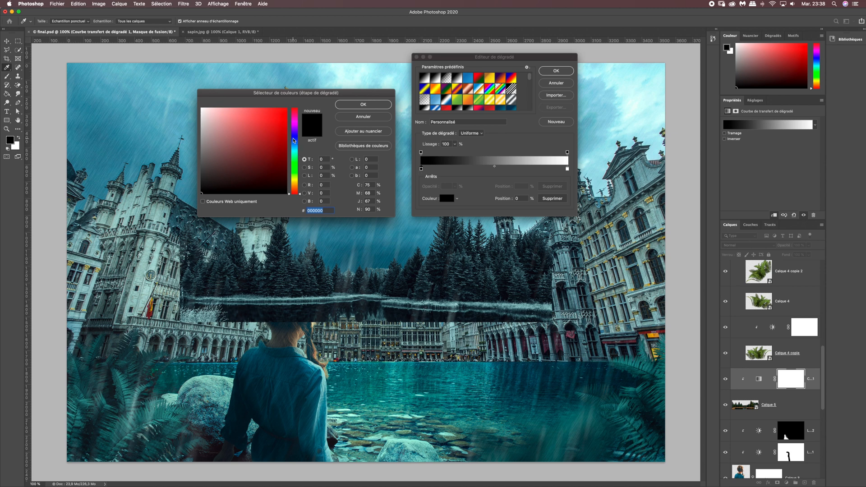
{"action": "left_click", "coordinate": [294, 141]}
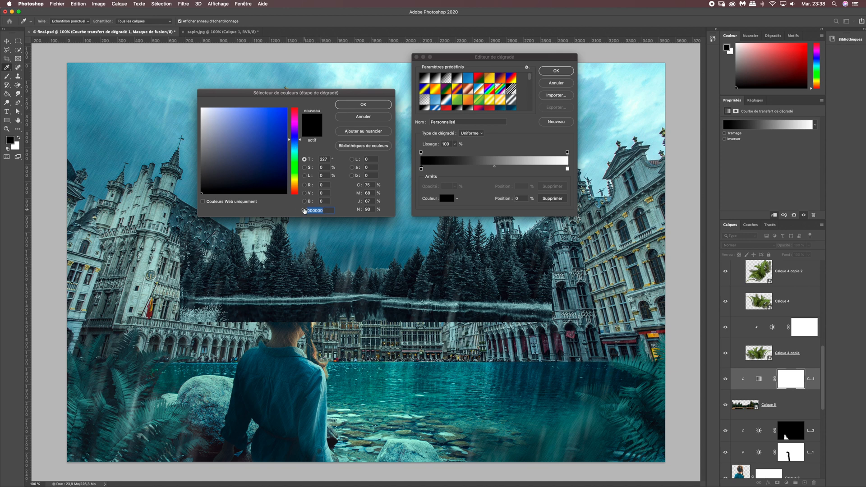
{"action": "type", "text": "003755"}
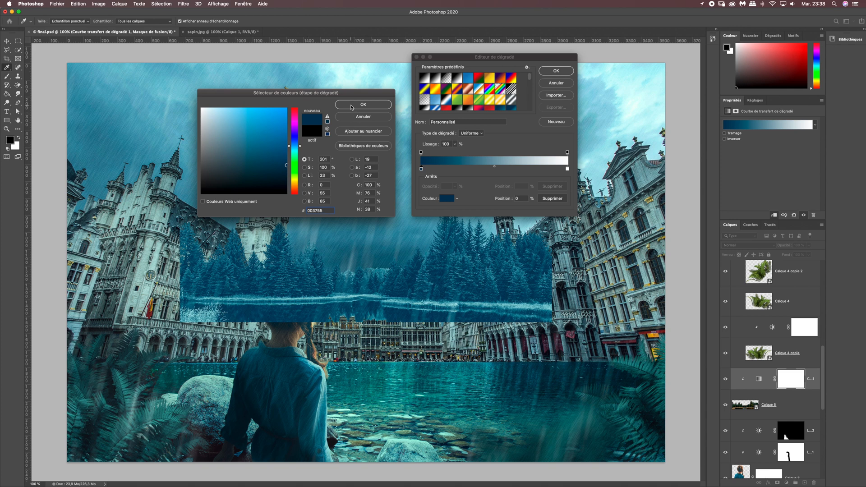
{"action": "left_click", "coordinate": [353, 104]}
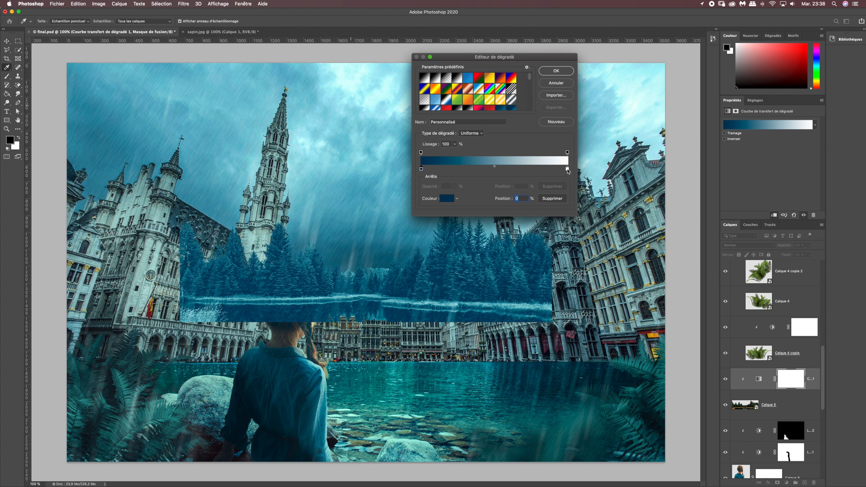
Set the gradient map's white end color stop to teal #007791 and apply the gradient.
{"action": "left_click", "coordinate": [567, 169]}
{"action": "left_click", "coordinate": [446, 199]}
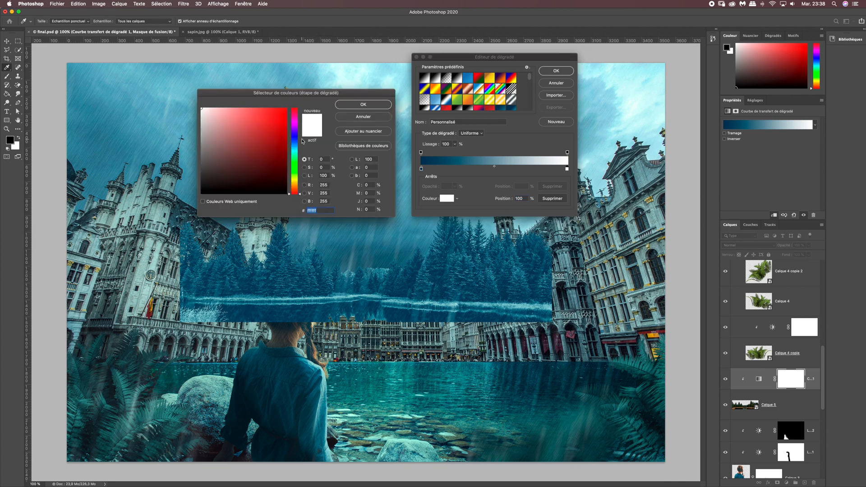
{"action": "left_click_drag", "start_coordinate": [294, 193], "coordinate": [294, 145]}
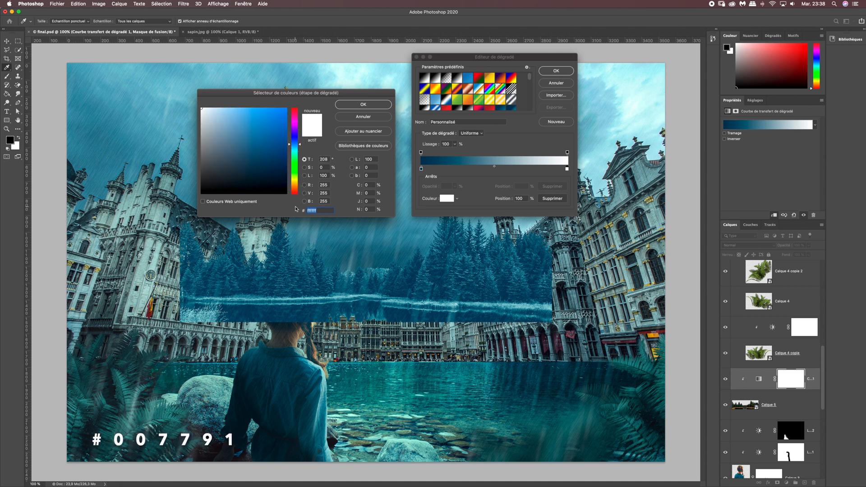
{"action": "type", "text": "00"}
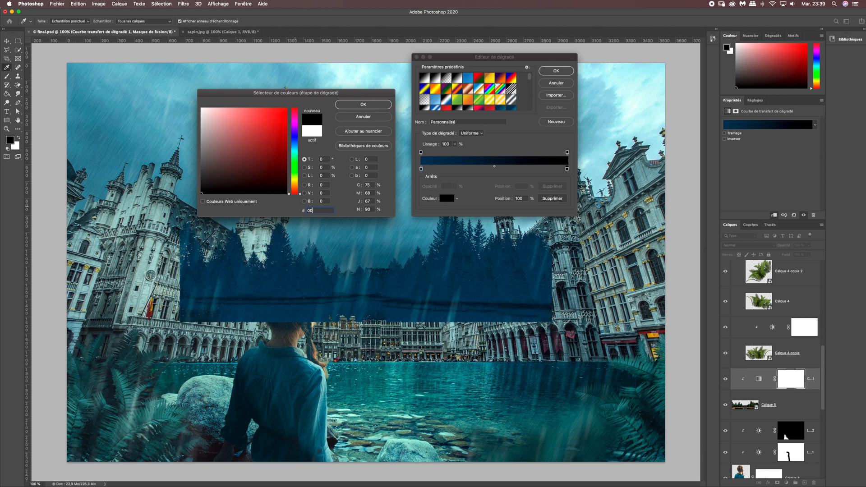
{"action": "type", "text": "77"}
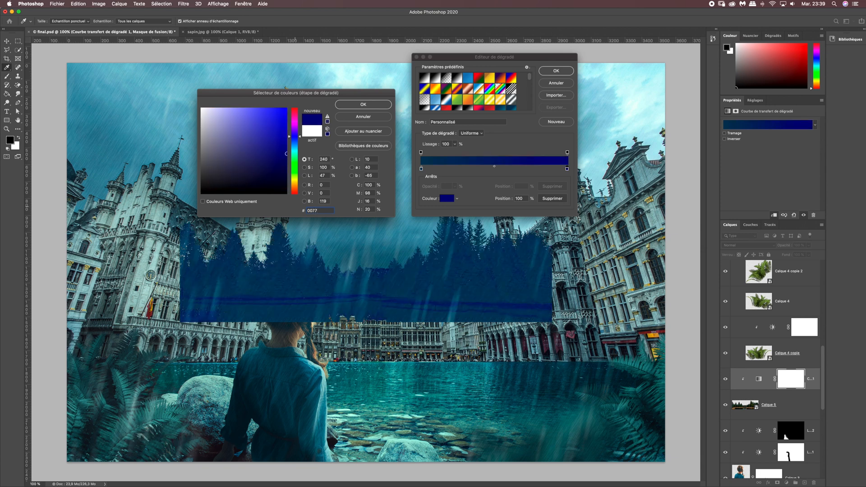
{"action": "type", "text": "91"}
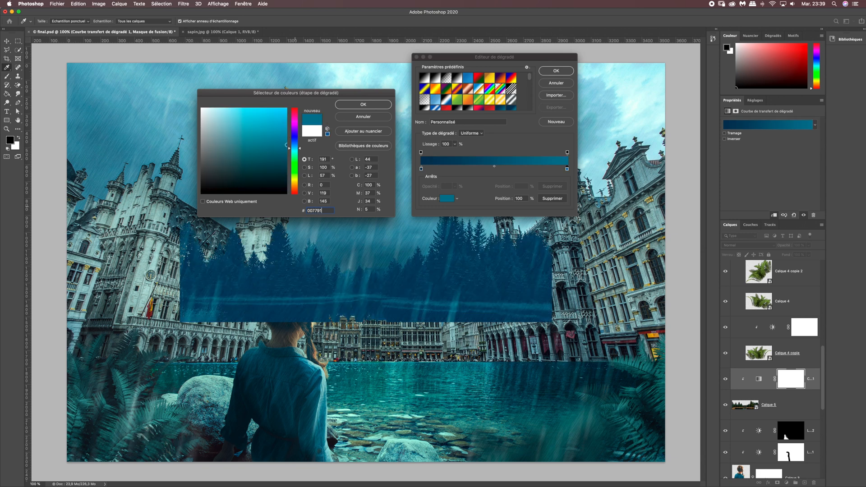
{"action": "left_click", "coordinate": [363, 104]}
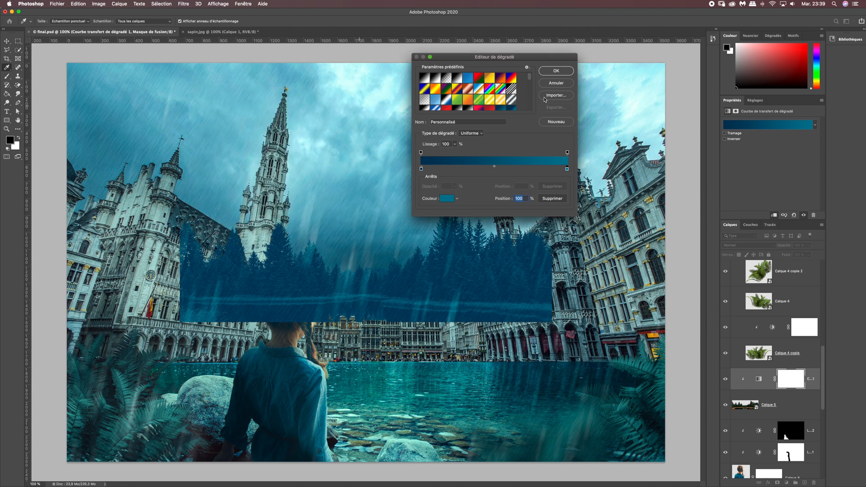
{"action": "left_click", "coordinate": [550, 72]}
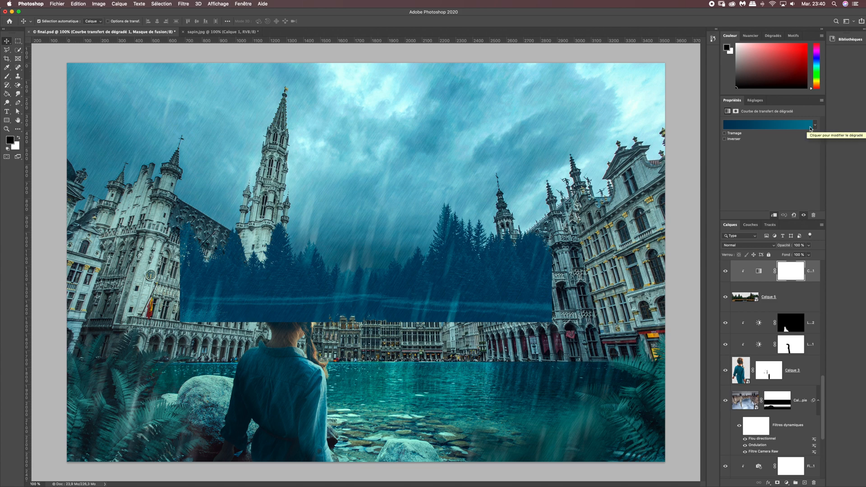
Set the gradient map's blend mode to Lumière crue at 60% opacity and compare the trees with and without it.
{"action": "left_click", "coordinate": [735, 247]}
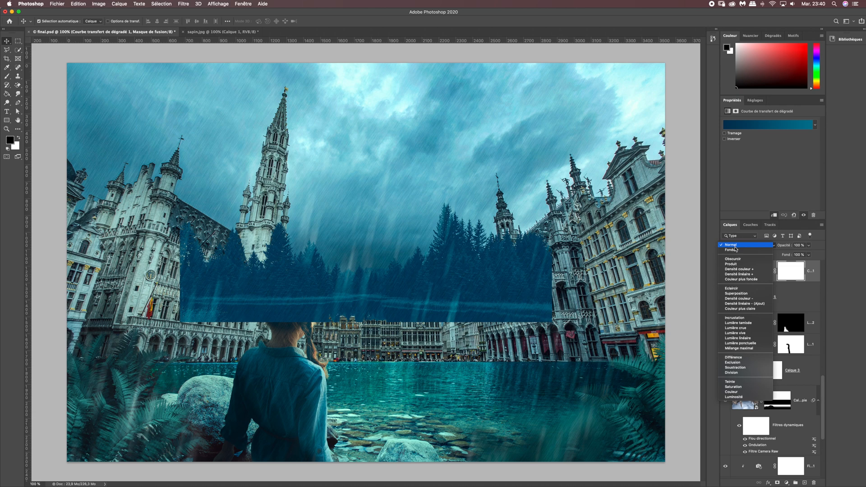
{"action": "left_click", "coordinate": [745, 329]}
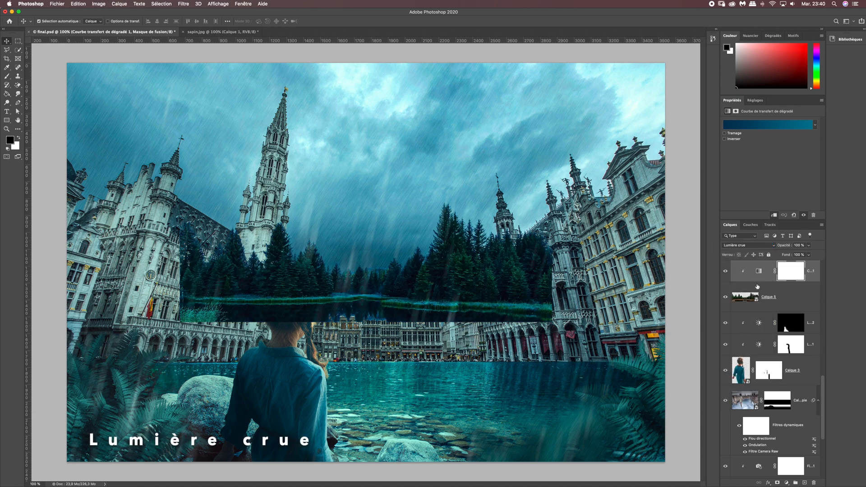
{"action": "left_click", "coordinate": [797, 246]}
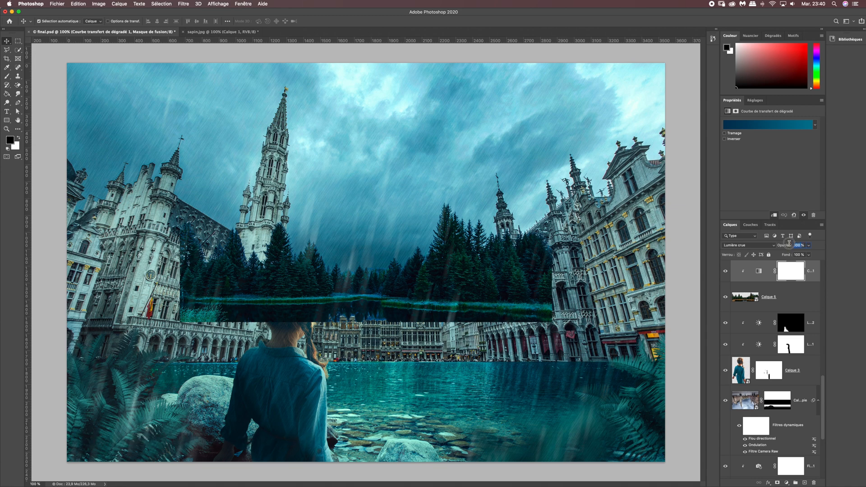
{"action": "type", "text": "60"}
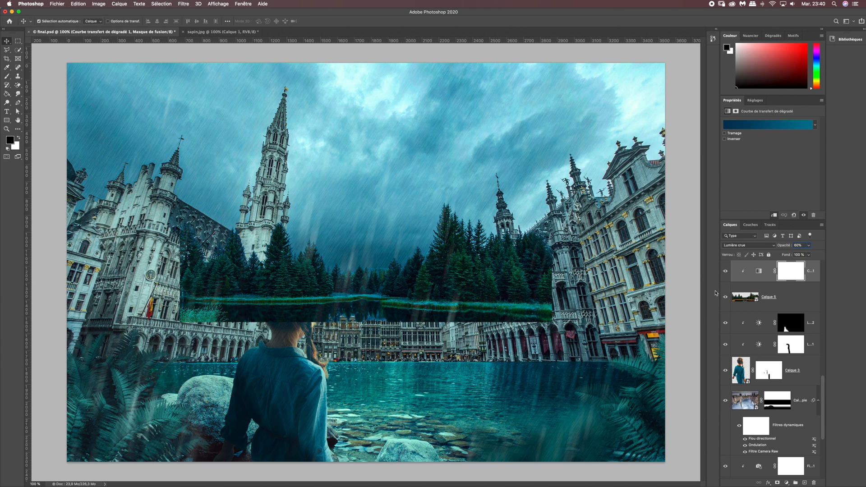
{"action": "left_click", "coordinate": [725, 271]}
{"action": "left_click", "coordinate": [725, 274]}
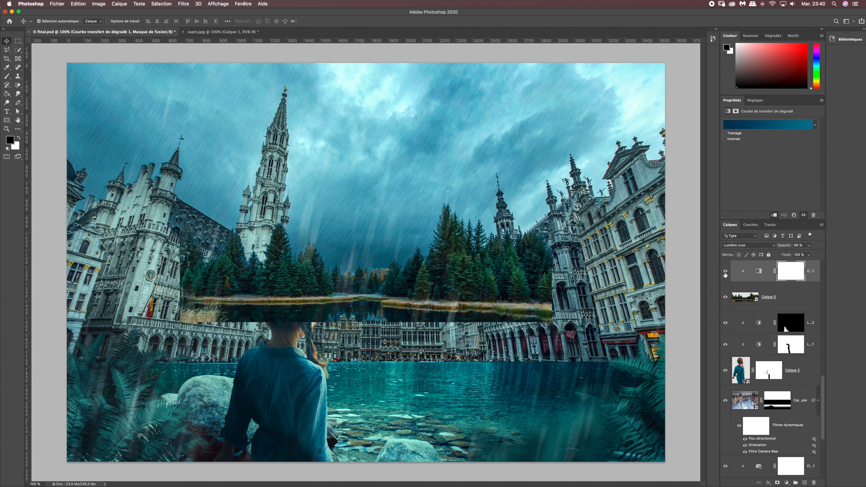
{"action": "left_click", "coordinate": [725, 275]}
{"action": "left_click", "coordinate": [725, 273]}
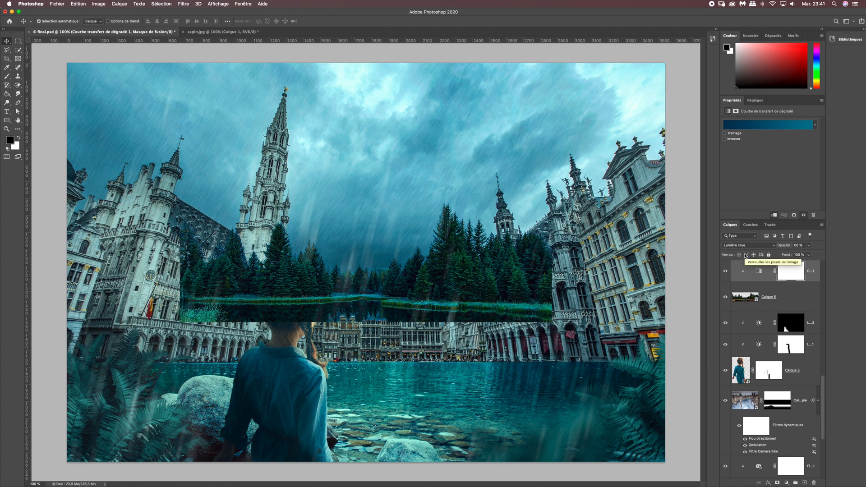
Scale the fir-tree layer (Calque 5) to about 68% and place it on the far shore behind the ferns and the woman.
{"action": "left_click", "coordinate": [783, 303]}
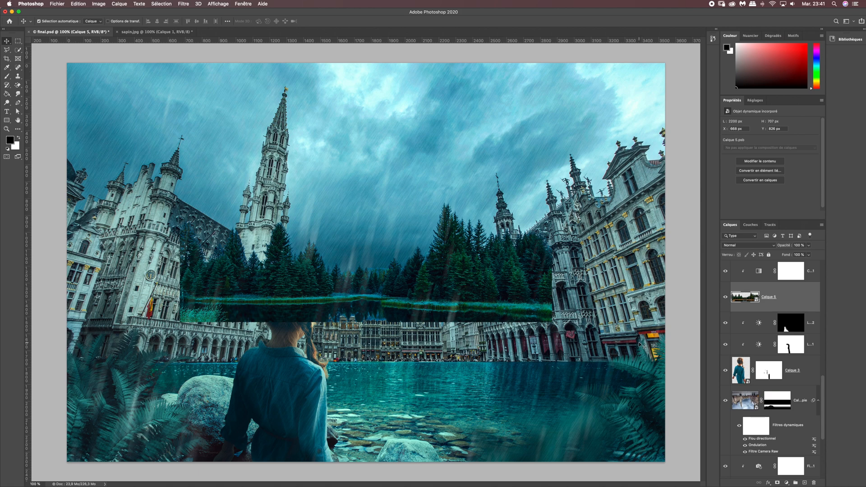
{"action": "key", "text": "super+t"}
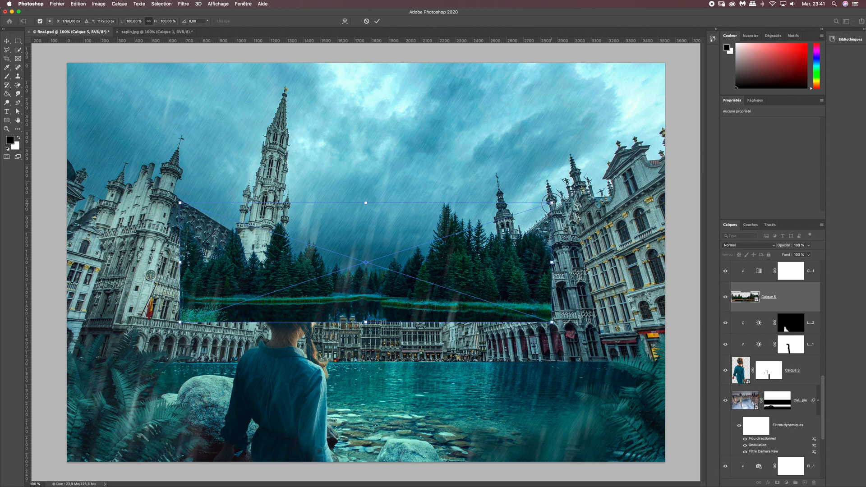
{"action": "left_click_drag", "start_coordinate": [551, 203], "coordinate": [450, 242]}
{"action": "left_click_drag", "start_coordinate": [401, 300], "coordinate": [248, 361]}
{"action": "left_click_drag", "start_coordinate": [310, 297], "coordinate": [349, 285]}
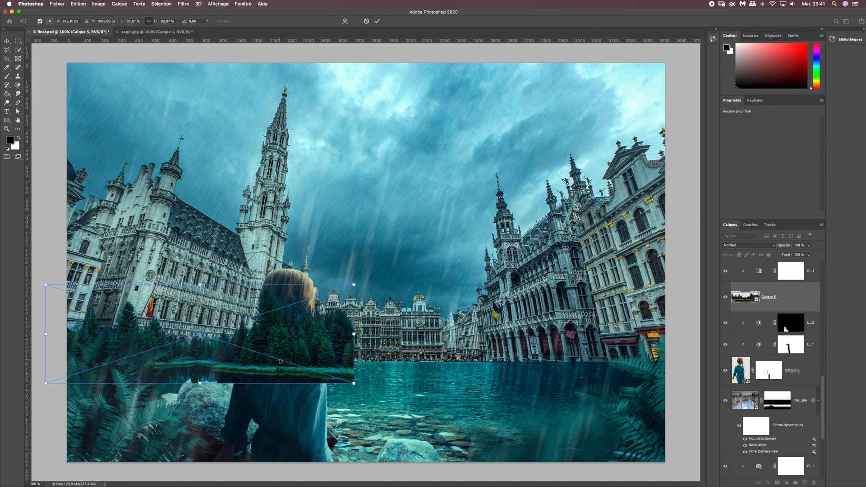
{"action": "mouse_move", "coordinate": [277, 362]}
{"action": "left_mouse_down"}
{"action": "mouse_move", "coordinate": [284, 355]}
{"action": "mouse_move", "coordinate": [283, 364]}
{"action": "left_mouse_up"}
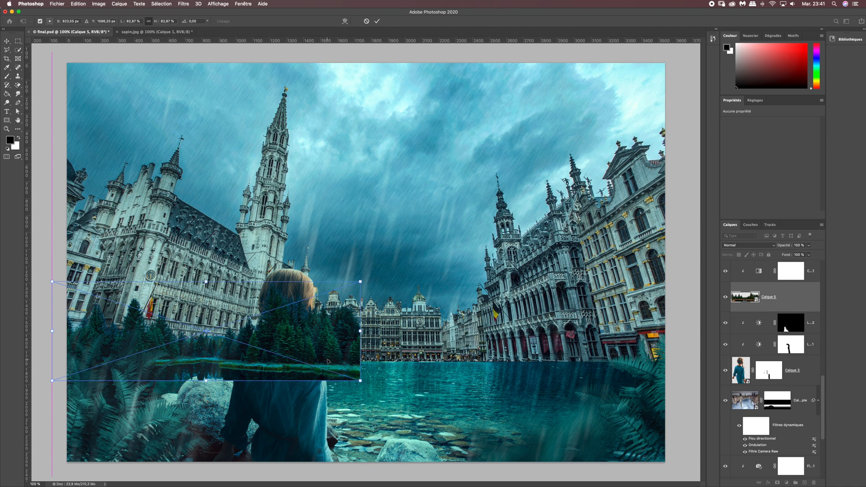
{"action": "left_click_drag", "start_coordinate": [313, 360], "coordinate": [315, 356]}
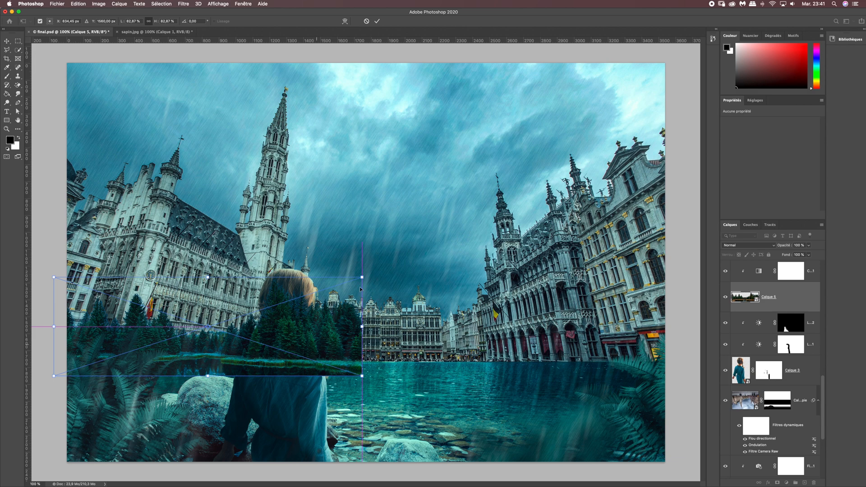
{"action": "left_click_drag", "start_coordinate": [362, 277], "coordinate": [305, 295]}
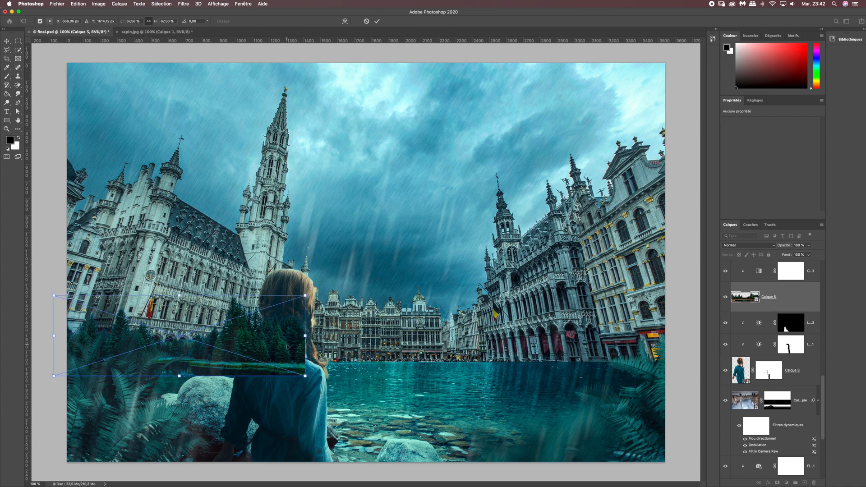
{"action": "key", "text": "Return"}
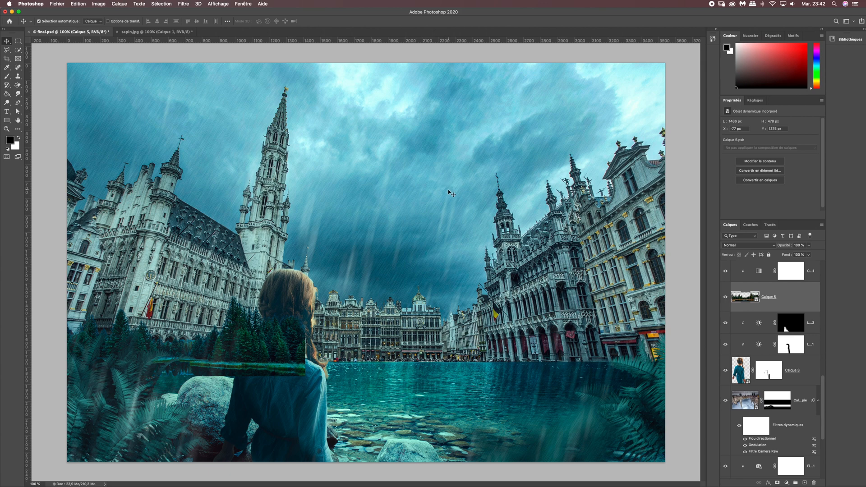
Move the fir-tree layer together with its clipped gradient map below the woman's layer (Calque 3).
{"action": "scroll", "coordinate": [726, 281], "scroll_direction": "down", "scroll_amount": 2}
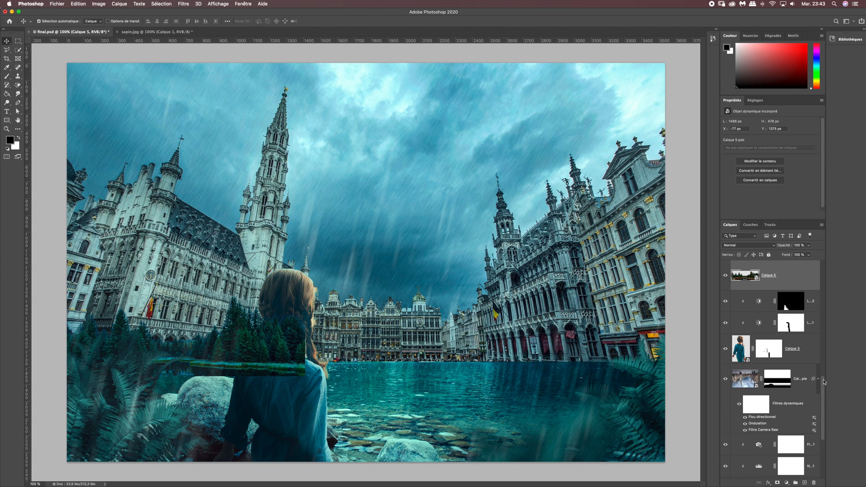
{"action": "scroll", "coordinate": [824, 381], "scroll_direction": "up", "scroll_amount": 3}
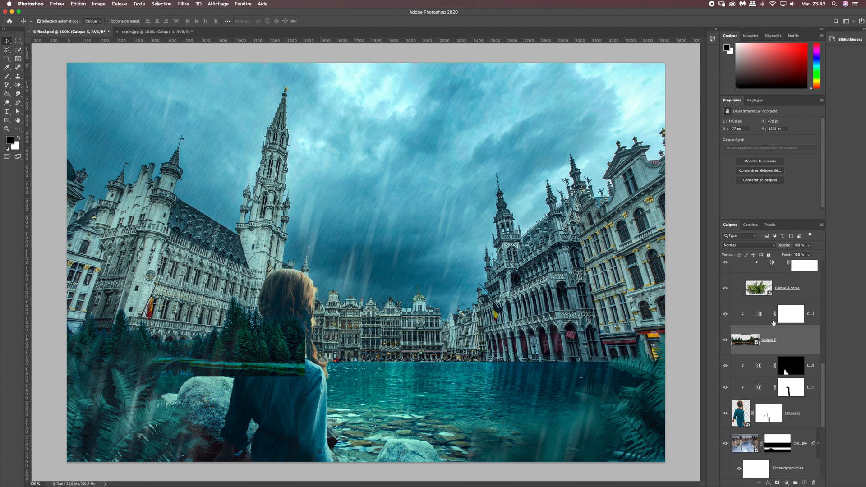
{"action": "left_click", "coordinate": [812, 319]}
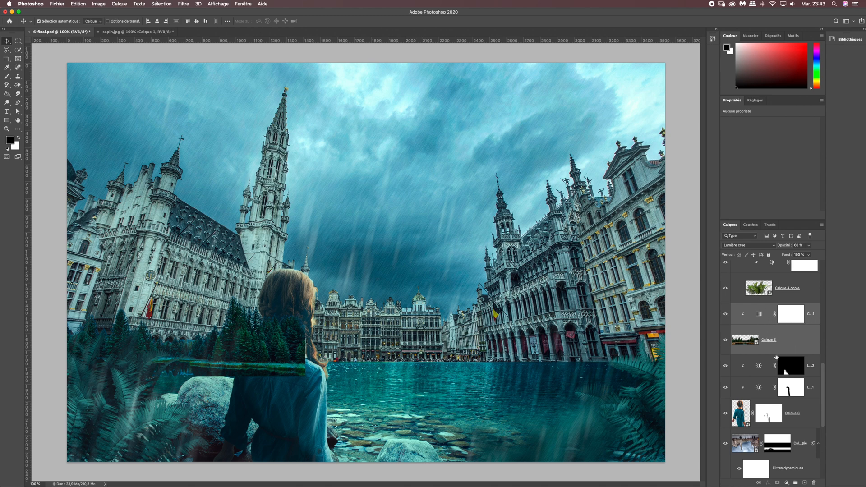
{"action": "left_click_drag", "start_coordinate": [769, 343], "coordinate": [768, 423]}
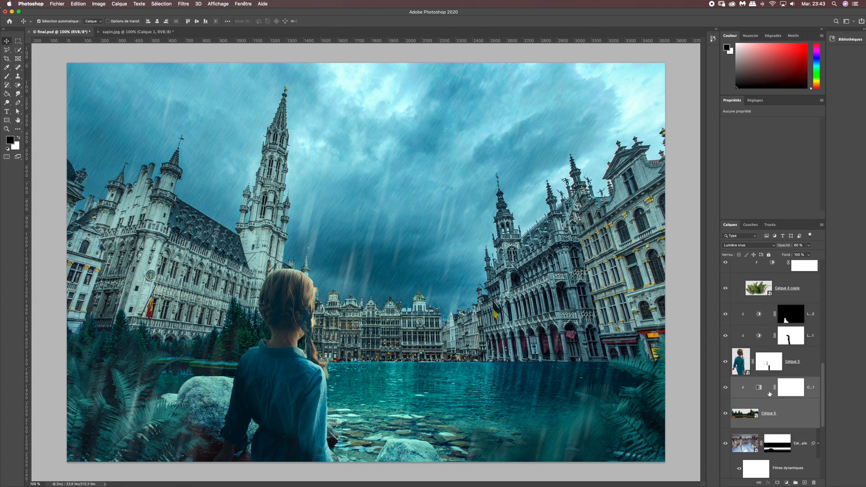
Add a layer mask to the fir-tree layer (Calque 5).
{"action": "key", "text": "super+plus"}
{"action": "key", "text": "super+plus"}
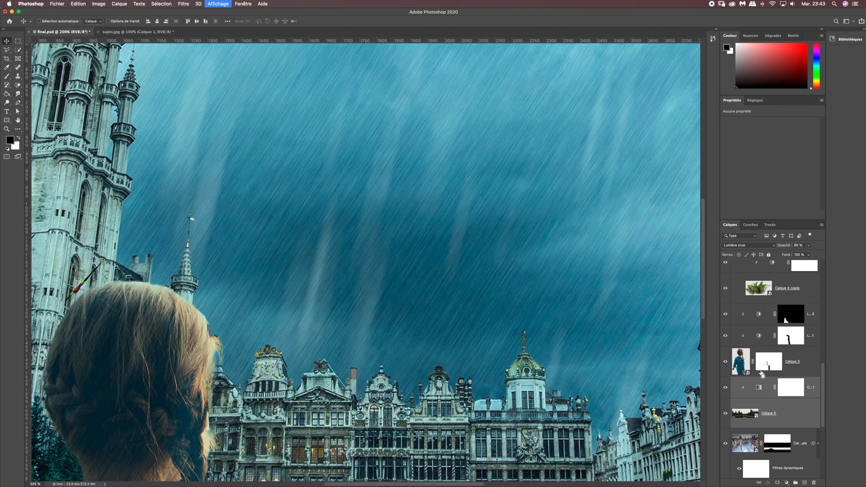
{"action": "left_click_drag", "start_coordinate": [280, 366], "coordinate": [651, 120]}
{"action": "left_click_drag", "start_coordinate": [359, 286], "coordinate": [429, 252]}
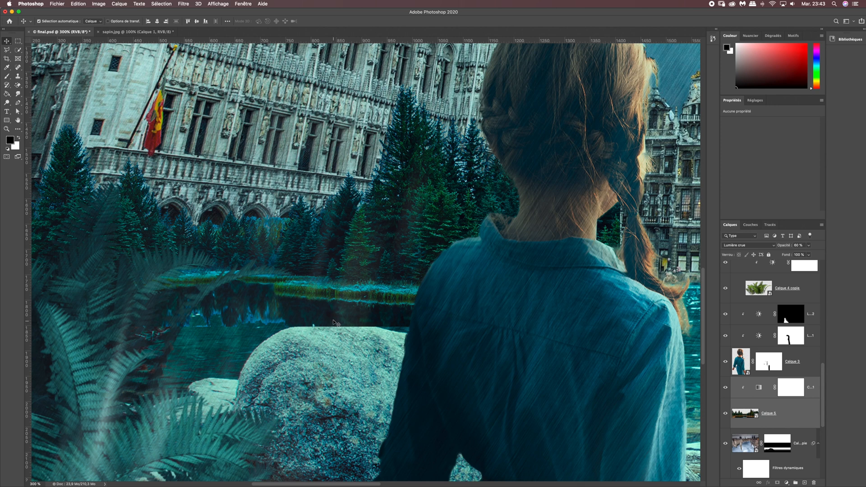
{"action": "left_click", "coordinate": [784, 424]}
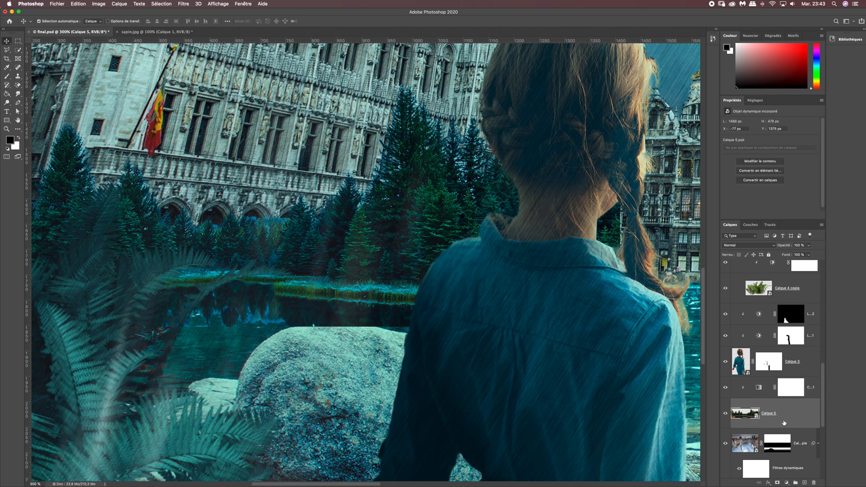
{"action": "left_click", "coordinate": [777, 483]}
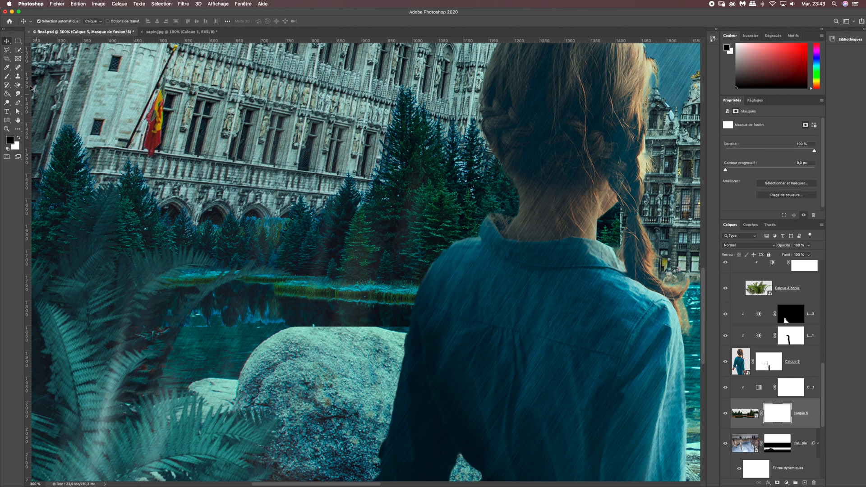
Mask out the fir image's dark water just above the rock with a soft round 80 px black brush.
{"action": "left_click", "coordinate": [7, 77]}
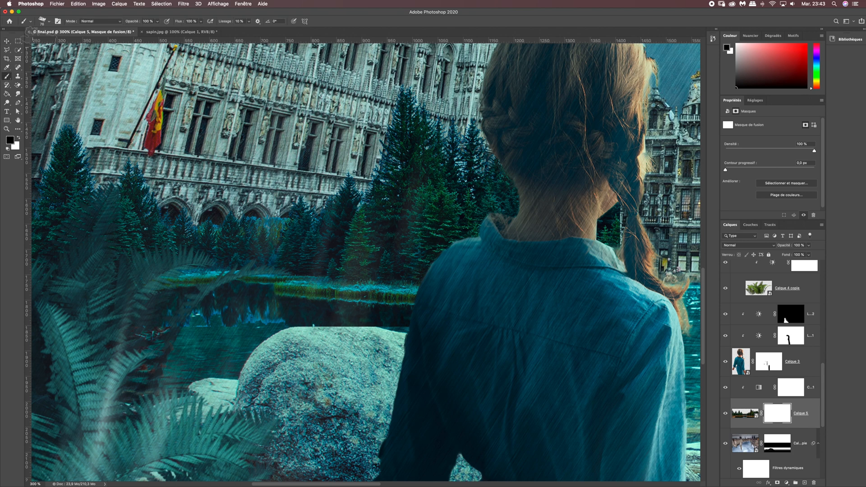
{"action": "left_click", "coordinate": [43, 23]}
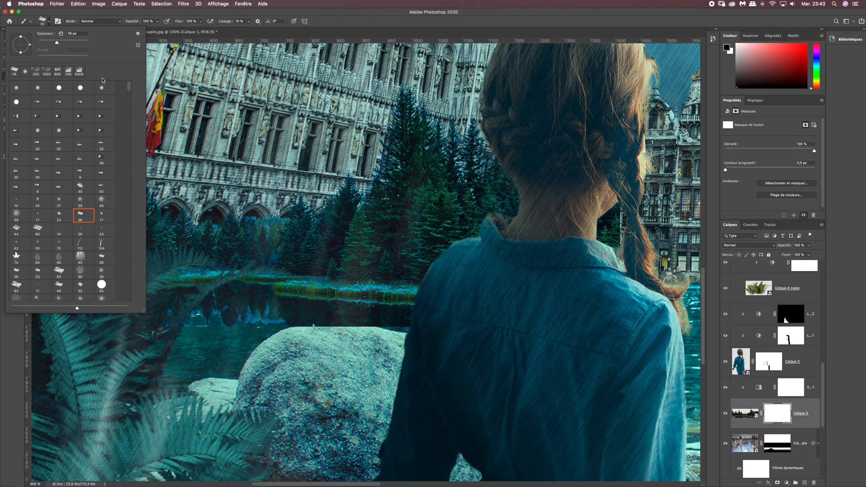
{"action": "left_click", "coordinate": [18, 90]}
{"action": "left_click", "coordinate": [79, 35]}
{"action": "type", "text": "80"}
{"action": "left_click", "coordinate": [74, 12]}
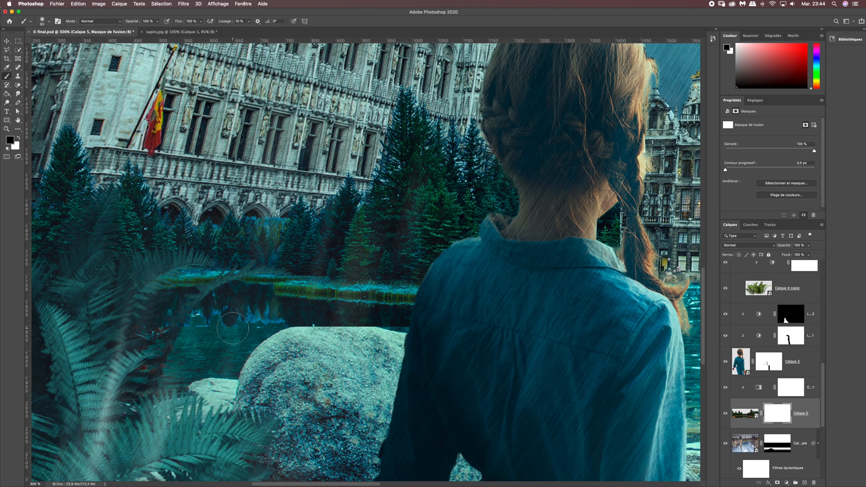
{"action": "mouse_move", "coordinate": [163, 336]}
{"action": "left_mouse_down"}
{"action": "mouse_move", "coordinate": [259, 332]}
{"action": "mouse_move", "coordinate": [200, 326]}
{"action": "mouse_move", "coordinate": [239, 328]}
{"action": "mouse_move", "coordinate": [220, 328]}
{"action": "mouse_move", "coordinate": [345, 343]}
{"action": "mouse_move", "coordinate": [263, 325]}
{"action": "mouse_move", "coordinate": [405, 342]}
{"action": "mouse_move", "coordinate": [320, 337]}
{"action": "left_mouse_up"}
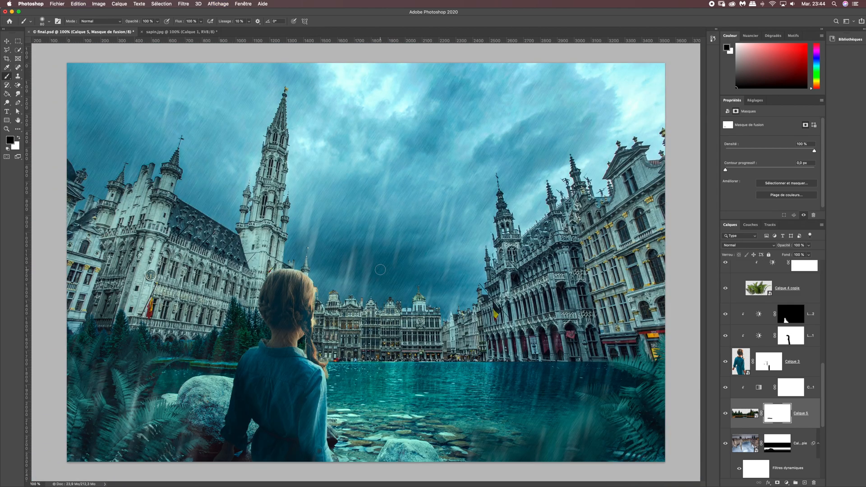
Create a new layer above the fir trees' gradient map and clip it to the fir-tree layer.
{"action": "left_click", "coordinate": [731, 341]}
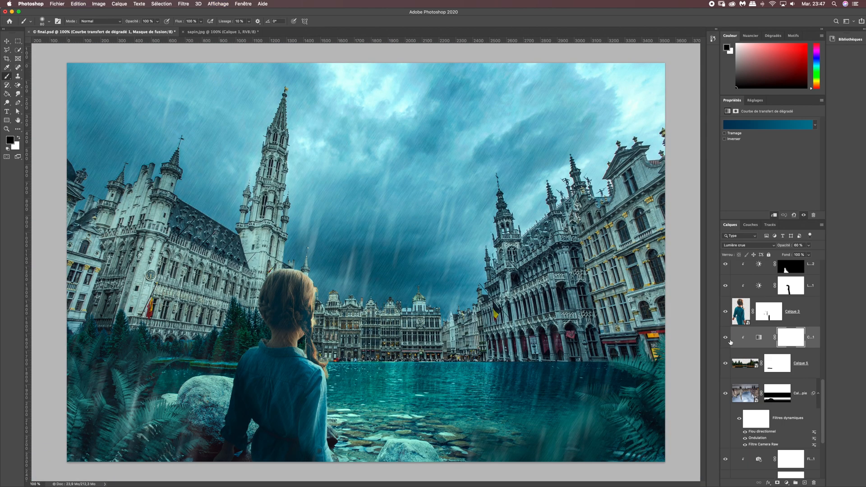
{"action": "key", "text": "super+plus"}
{"action": "left_click_drag", "start_coordinate": [229, 333], "coordinate": [467, 220]}
{"action": "left_click_drag", "start_coordinate": [328, 300], "coordinate": [367, 284]}
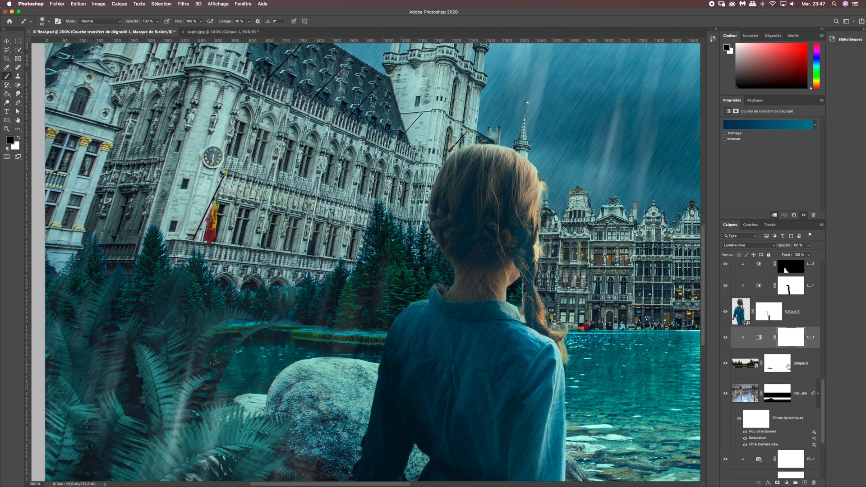
{"action": "left_click", "coordinate": [805, 483]}
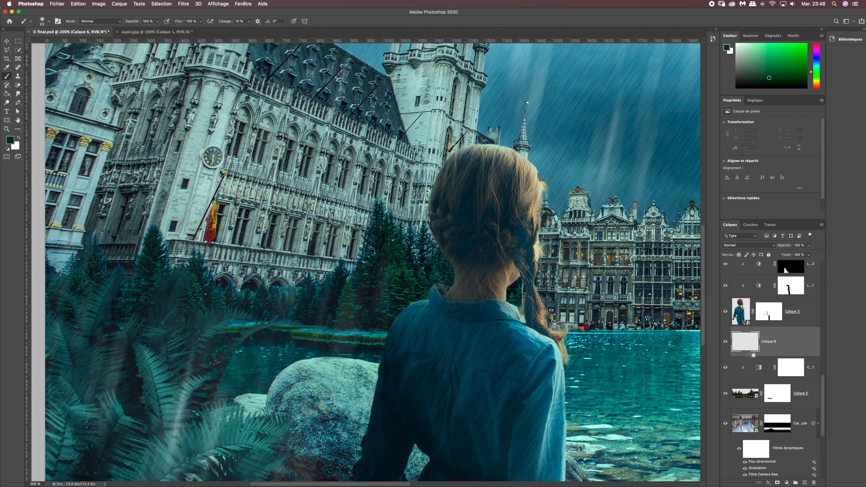
{"action": "left_click", "coordinate": [750, 361], "text": "alt"}
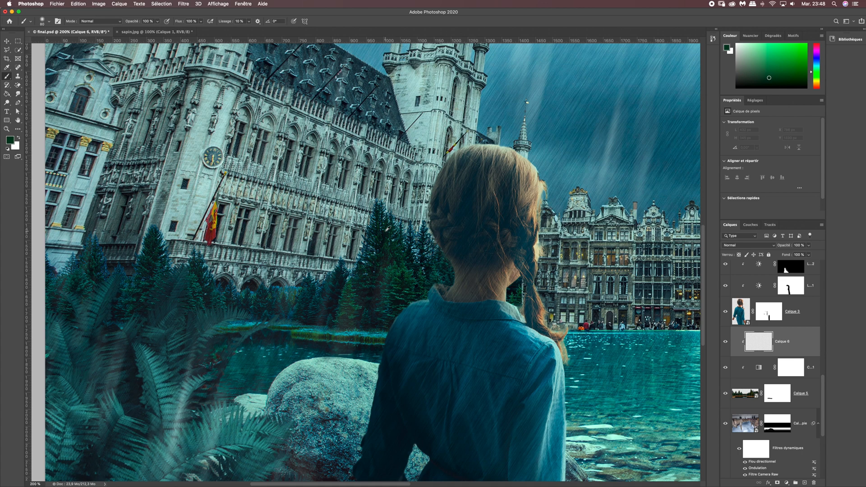
Sample a dark teal green from the fir trees and paint it over the tall firs beside the woman's head.
{"action": "left_click", "coordinate": [386, 228], "text": "alt"}
{"action": "left_click", "coordinate": [381, 216], "text": "alt"}
{"action": "left_click", "coordinate": [391, 227], "text": "alt"}
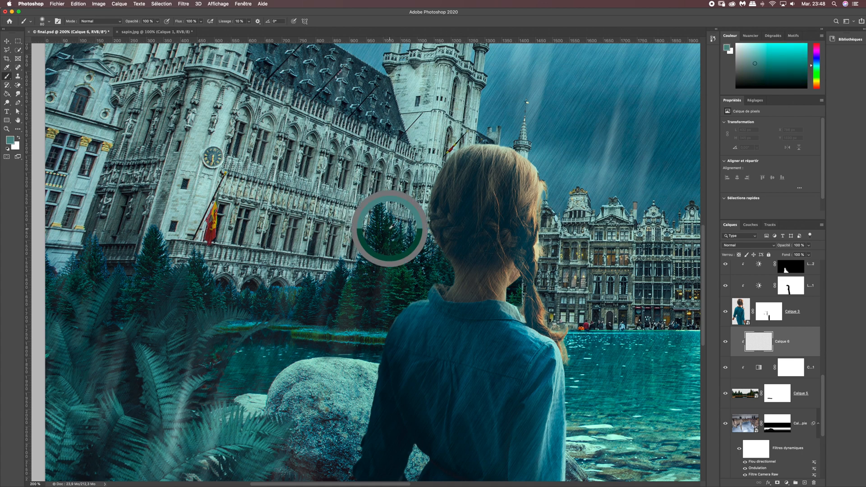
{"action": "left_click", "coordinate": [386, 229], "text": "alt"}
{"action": "left_click", "coordinate": [390, 236], "text": "alt"}
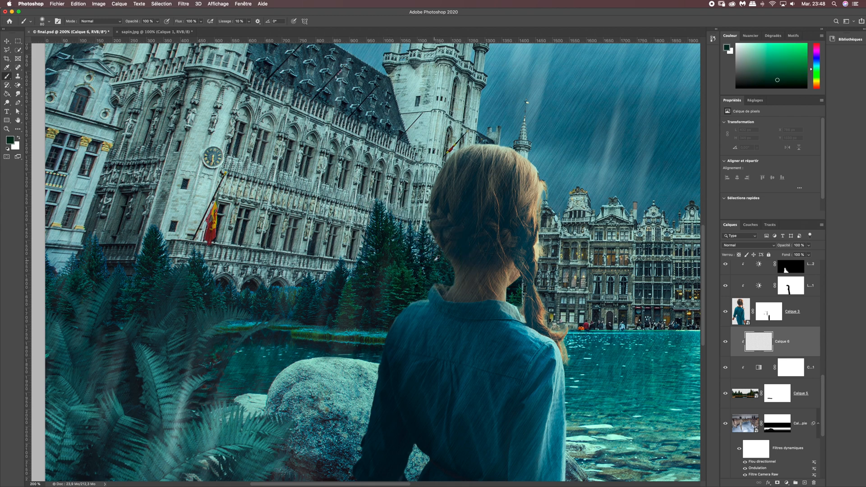
{"action": "left_click", "coordinate": [433, 261], "text": "alt"}
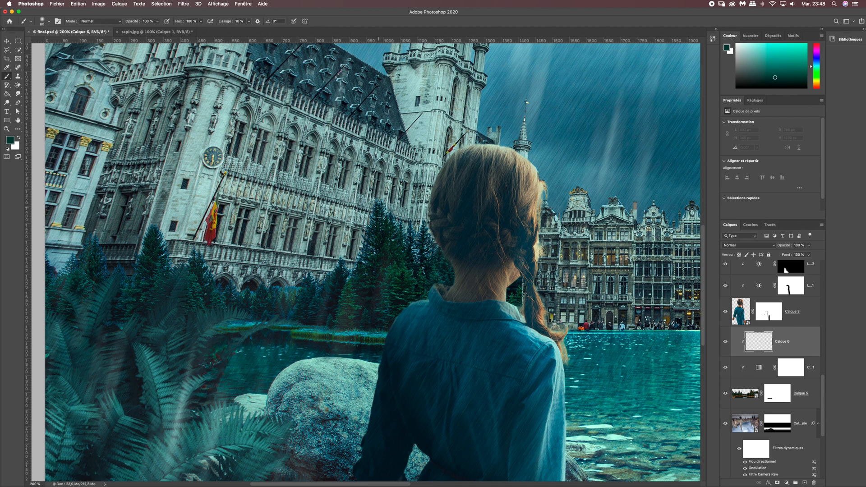
{"action": "mouse_move", "coordinate": [376, 211]}
{"action": "left_mouse_down"}
{"action": "mouse_move", "coordinate": [363, 257]}
{"action": "mouse_move", "coordinate": [367, 229]}
{"action": "mouse_move", "coordinate": [396, 225]}
{"action": "mouse_move", "coordinate": [410, 243]}
{"action": "left_mouse_up"}
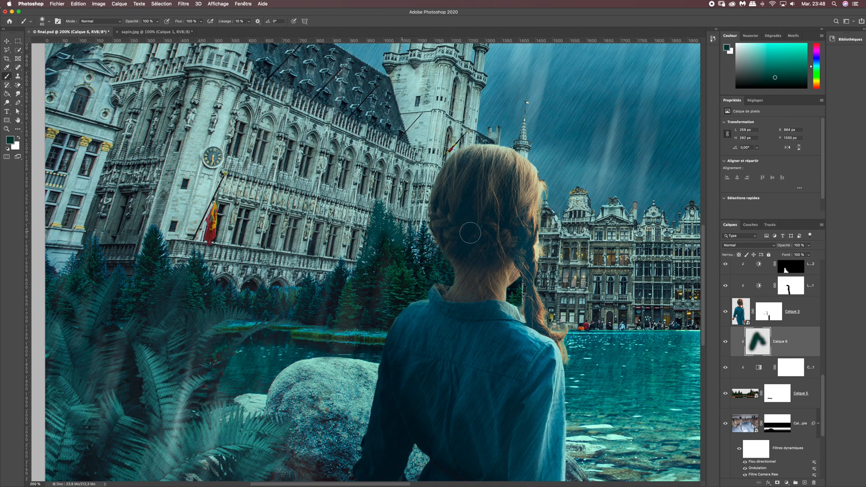
Set the paint layer's blend mode to Couleur and extend the teal green over the firs beside the woman.
{"action": "left_click", "coordinate": [732, 247]}
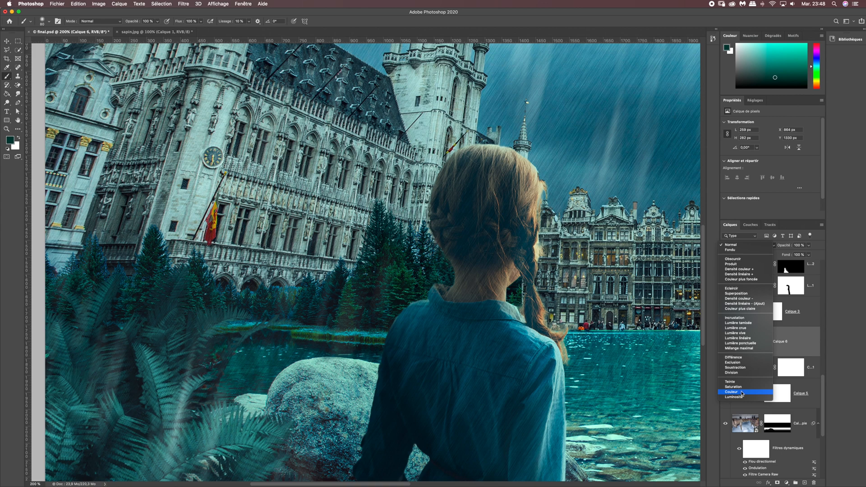
{"action": "left_click", "coordinate": [741, 392]}
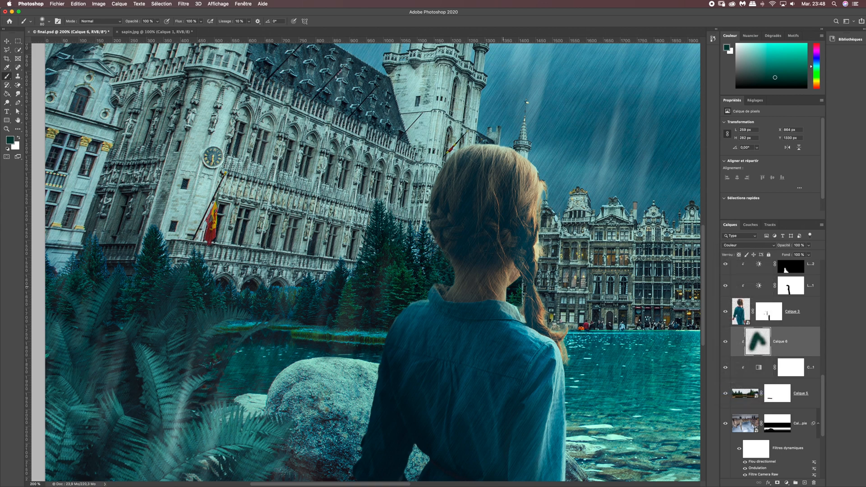
{"action": "left_click", "coordinate": [426, 239]}
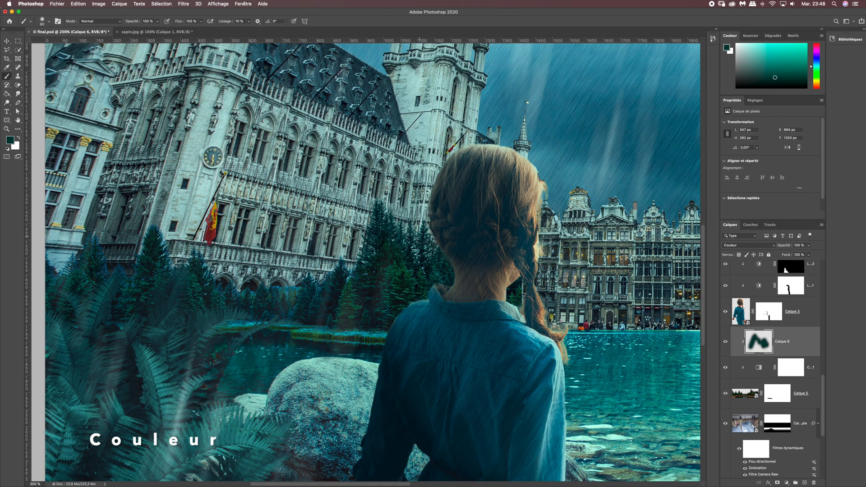
{"action": "left_click_drag", "start_coordinate": [336, 261], "coordinate": [318, 280]}
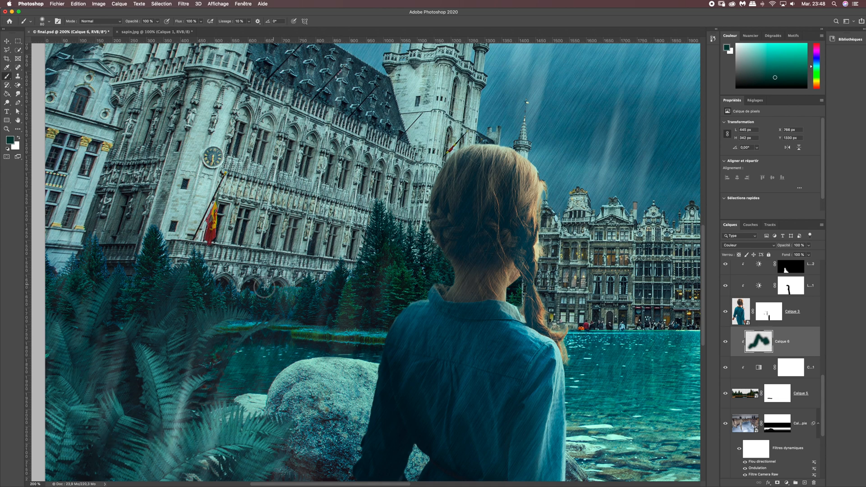
Paint the sampled teal green over the remaining firs along the shore, out to the image's outer edge.
{"action": "mouse_move", "coordinate": [223, 284]}
{"action": "left_mouse_down"}
{"action": "mouse_move", "coordinate": [193, 248]}
{"action": "mouse_move", "coordinate": [167, 260]}
{"action": "mouse_move", "coordinate": [151, 222]}
{"action": "mouse_move", "coordinate": [134, 290]}
{"action": "mouse_move", "coordinate": [99, 247]}
{"action": "left_mouse_up"}
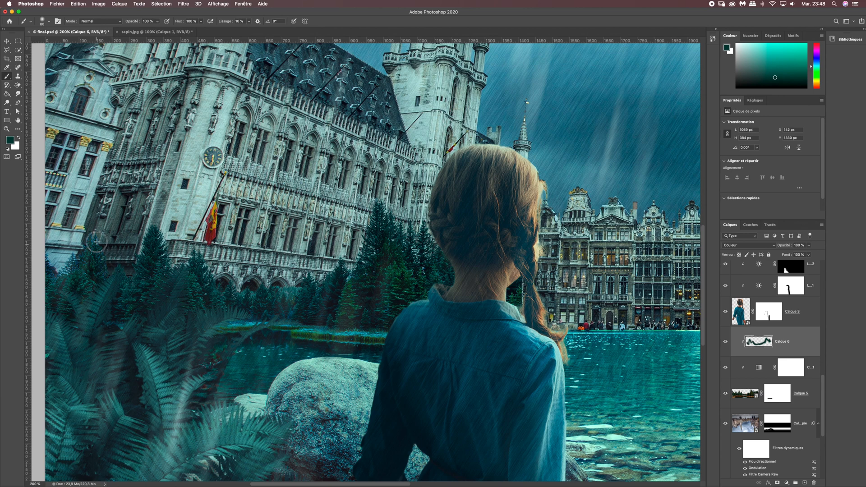
{"action": "left_click_drag", "start_coordinate": [63, 262], "coordinate": [50, 270]}
{"action": "left_click_drag", "start_coordinate": [123, 254], "coordinate": [175, 244]}
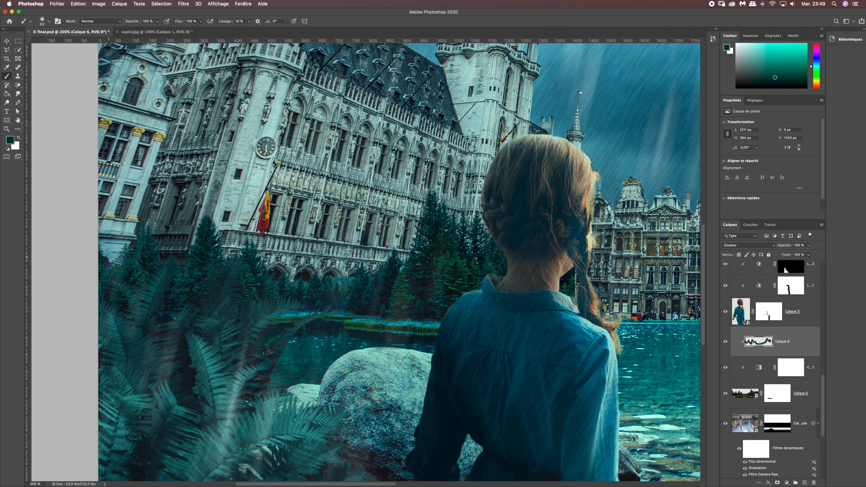
{"action": "mouse_move", "coordinate": [187, 312]}
{"action": "left_mouse_down"}
{"action": "mouse_move", "coordinate": [172, 311]}
{"action": "mouse_move", "coordinate": [190, 312]}
{"action": "left_mouse_up"}
{"action": "left_click_drag", "start_coordinate": [314, 241], "coordinate": [255, 230]}
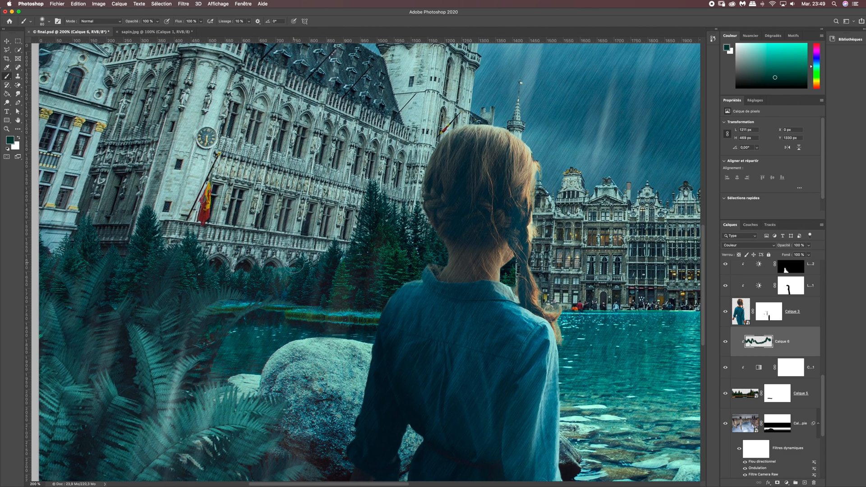
{"action": "left_click_drag", "start_coordinate": [364, 226], "coordinate": [333, 223]}
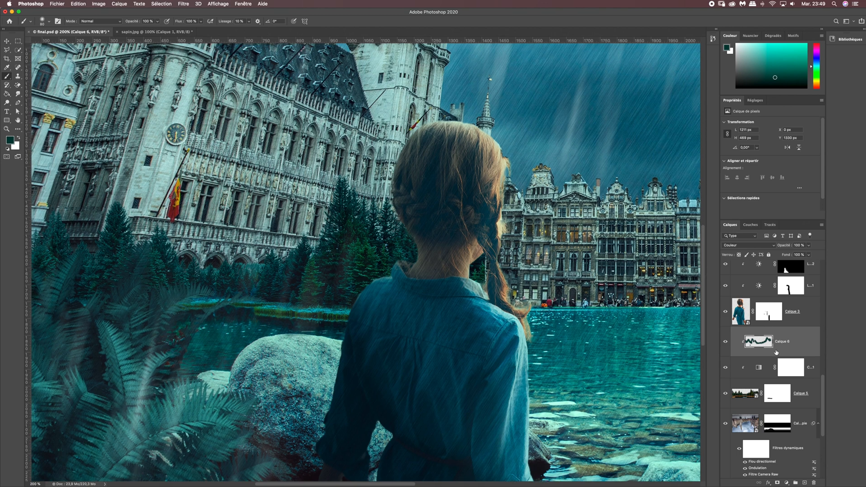
Compare the teal paint layer unclipped and clipped to the fir trees, leaving it clipped.
{"action": "left_click", "coordinate": [749, 356], "text": "alt"}
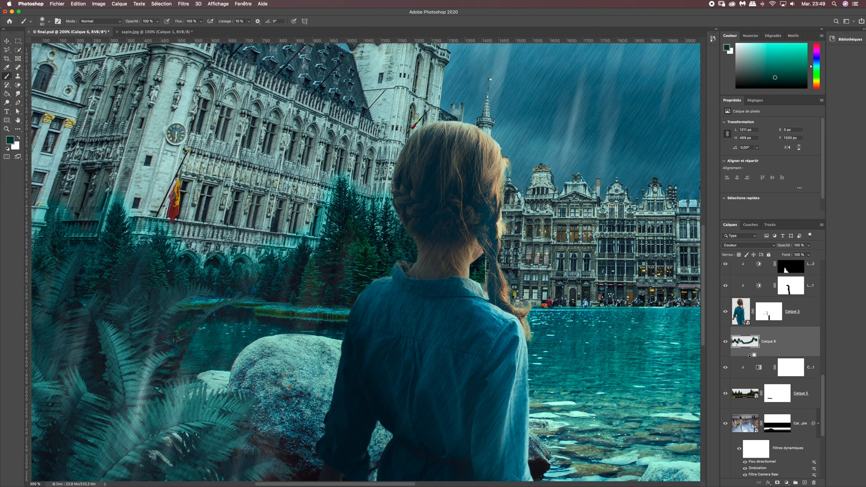
{"action": "left_click", "coordinate": [749, 356], "text": "alt"}
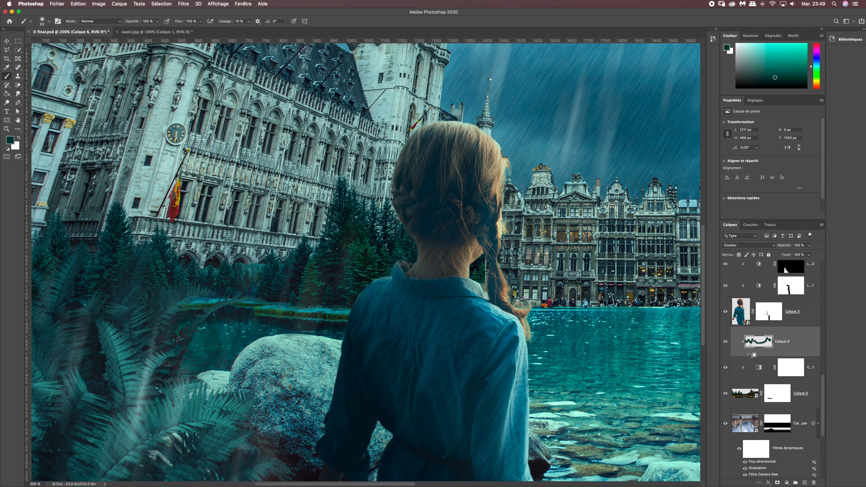
{"action": "left_click", "coordinate": [749, 355], "text": "alt"}
{"action": "left_click", "coordinate": [749, 356], "text": "alt"}
{"action": "key", "text": "super+1"}
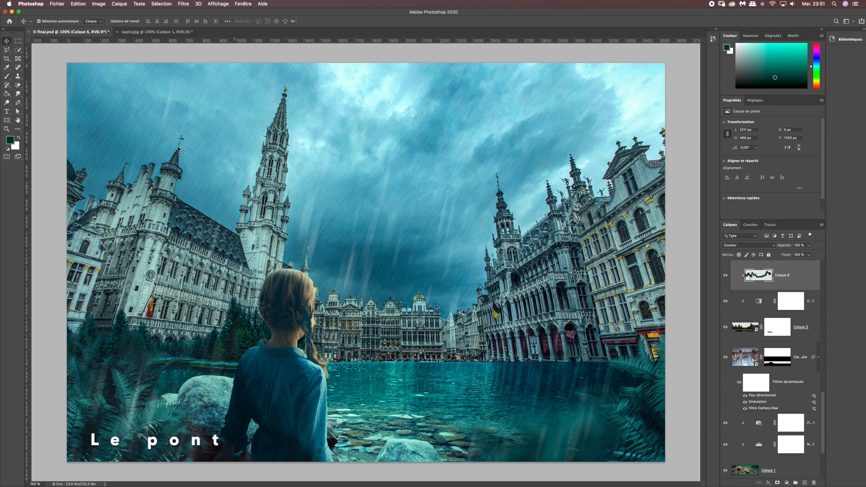
Open pont.jpg from the defi 2 folder as a separate document.
{"action": "left_click", "coordinate": [55, 4]}
{"action": "left_click", "coordinate": [62, 18]}
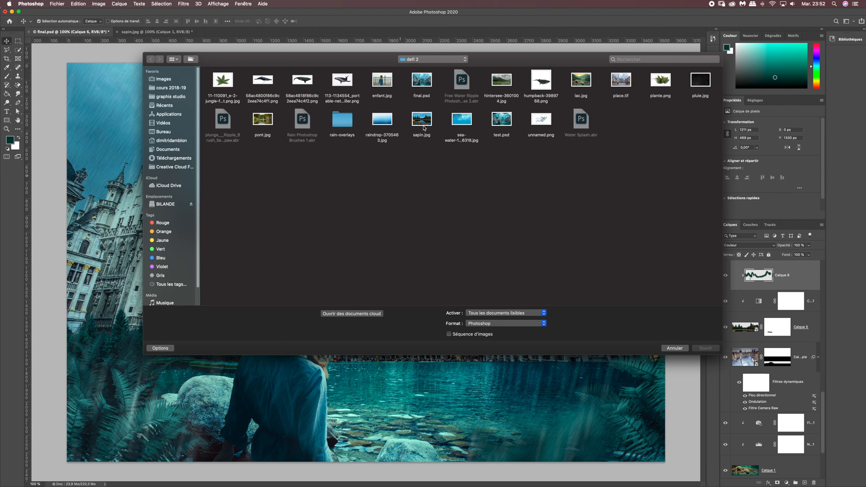
{"action": "left_click", "coordinate": [266, 121]}
{"action": "left_click", "coordinate": [706, 347]}
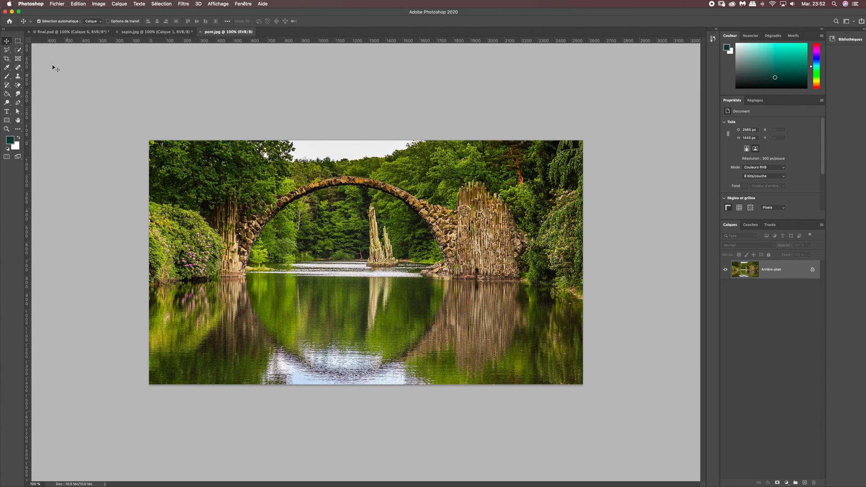
Select the stone bridge's left pillar and the start of its arch with the Quick Selection tool.
{"action": "left_click", "coordinate": [17, 51]}
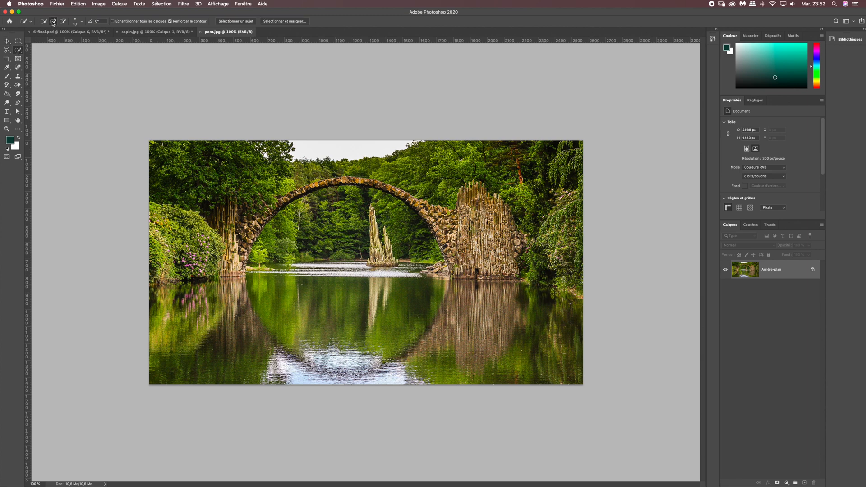
{"action": "left_click", "coordinate": [76, 21]}
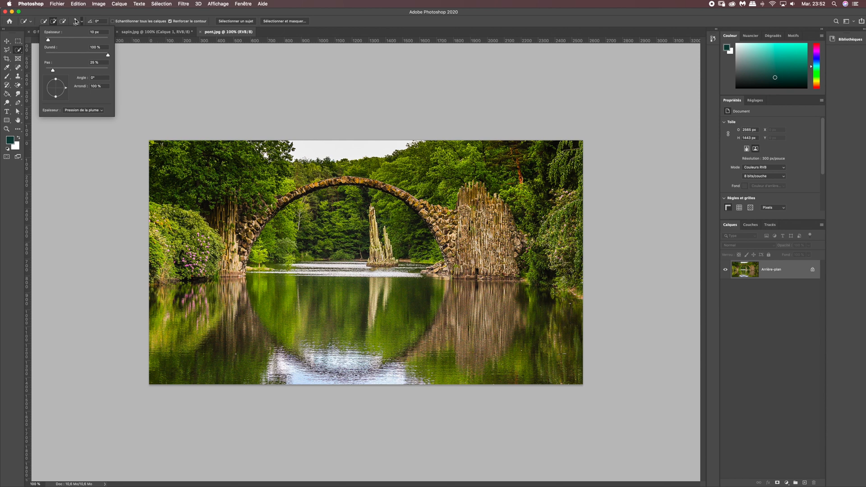
{"action": "left_click", "coordinate": [76, 22]}
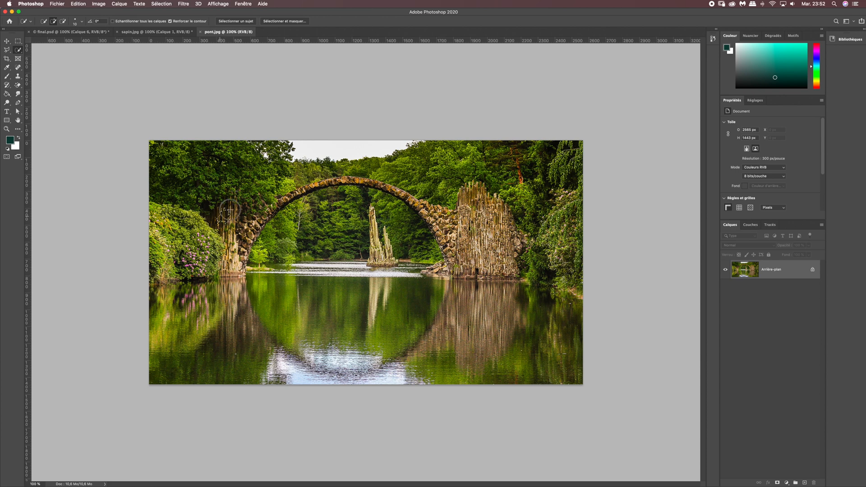
{"action": "mouse_move", "coordinate": [219, 220]}
{"action": "left_mouse_down"}
{"action": "mouse_move", "coordinate": [228, 237]}
{"action": "mouse_move", "coordinate": [217, 222]}
{"action": "mouse_move", "coordinate": [230, 259]}
{"action": "mouse_move", "coordinate": [227, 249]}
{"action": "mouse_move", "coordinate": [224, 270]}
{"action": "left_mouse_up"}
{"action": "left_click_drag", "start_coordinate": [242, 245], "coordinate": [251, 216]}
{"action": "key", "text": "super+plus"}
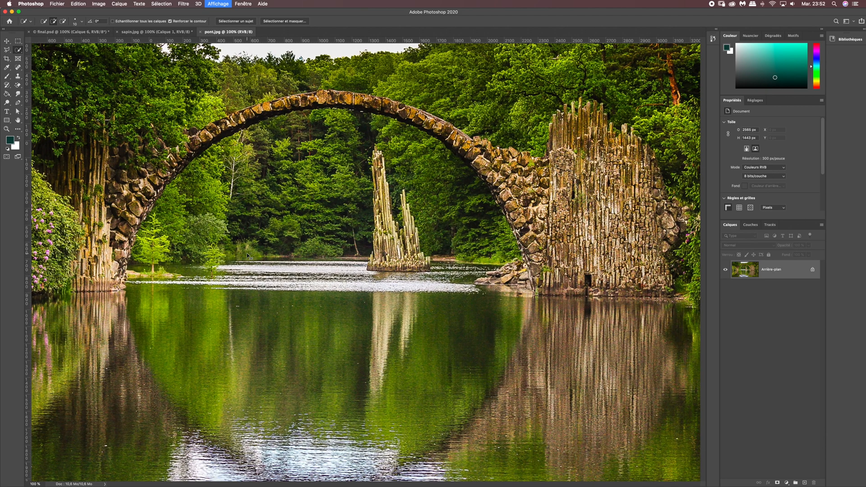
Extend the selection along the bridge's whole arch and over the wide stone pillar on the right.
{"action": "scroll", "coordinate": [247, 253], "scroll_direction": "left", "scroll_amount": 3}
{"action": "scroll", "coordinate": [247, 253], "scroll_direction": "up", "scroll_amount": 1}
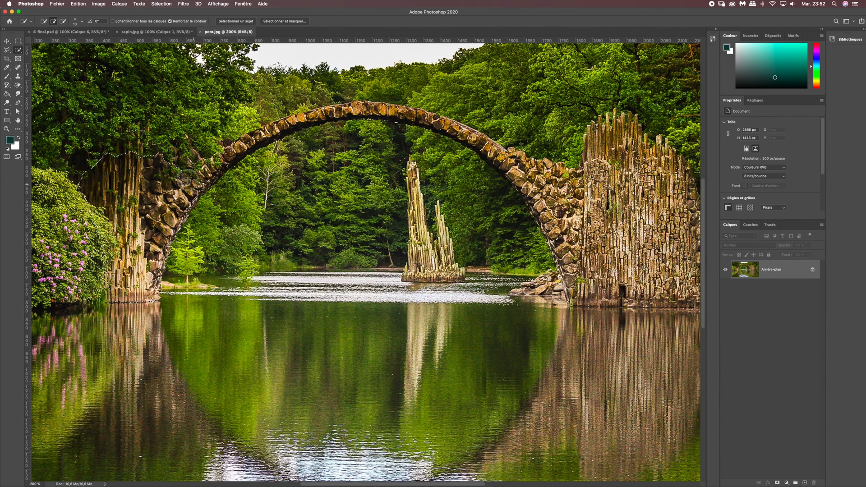
{"action": "left_click_drag", "start_coordinate": [221, 164], "coordinate": [227, 152]}
{"action": "mouse_move", "coordinate": [386, 126]}
{"action": "left_mouse_down"}
{"action": "mouse_move", "coordinate": [425, 120]}
{"action": "mouse_move", "coordinate": [474, 141]}
{"action": "mouse_move", "coordinate": [496, 156]}
{"action": "mouse_move", "coordinate": [473, 143]}
{"action": "mouse_move", "coordinate": [496, 164]}
{"action": "mouse_move", "coordinate": [482, 157]}
{"action": "mouse_move", "coordinate": [497, 177]}
{"action": "mouse_move", "coordinate": [477, 161]}
{"action": "mouse_move", "coordinate": [485, 166]}
{"action": "mouse_move", "coordinate": [512, 148]}
{"action": "mouse_move", "coordinate": [532, 192]}
{"action": "mouse_move", "coordinate": [512, 180]}
{"action": "mouse_move", "coordinate": [558, 241]}
{"action": "left_mouse_up"}
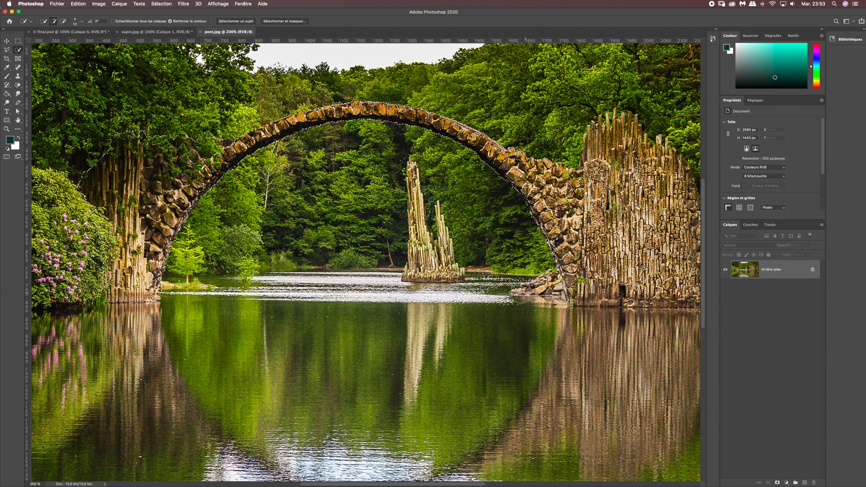
{"action": "scroll", "coordinate": [509, 295], "scroll_direction": "right", "scroll_amount": 5}
{"action": "mouse_move", "coordinate": [415, 291]}
{"action": "left_mouse_down"}
{"action": "mouse_move", "coordinate": [465, 292]}
{"action": "mouse_move", "coordinate": [418, 293]}
{"action": "mouse_move", "coordinate": [545, 286]}
{"action": "mouse_move", "coordinate": [547, 296]}
{"action": "mouse_move", "coordinate": [543, 270]}
{"action": "left_mouse_up"}
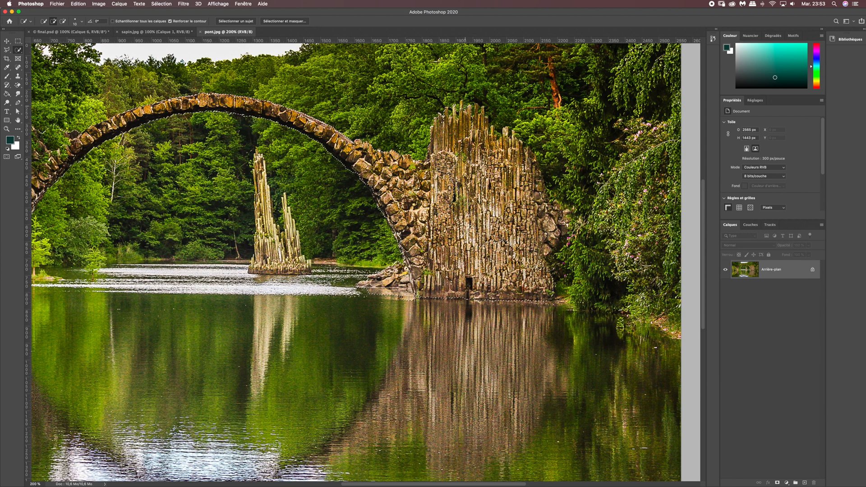
Refine the selection around the right pillar, subtracting excess along the waterline at its base.
{"action": "key", "text": "alt"}
{"action": "key", "text": "alt"}
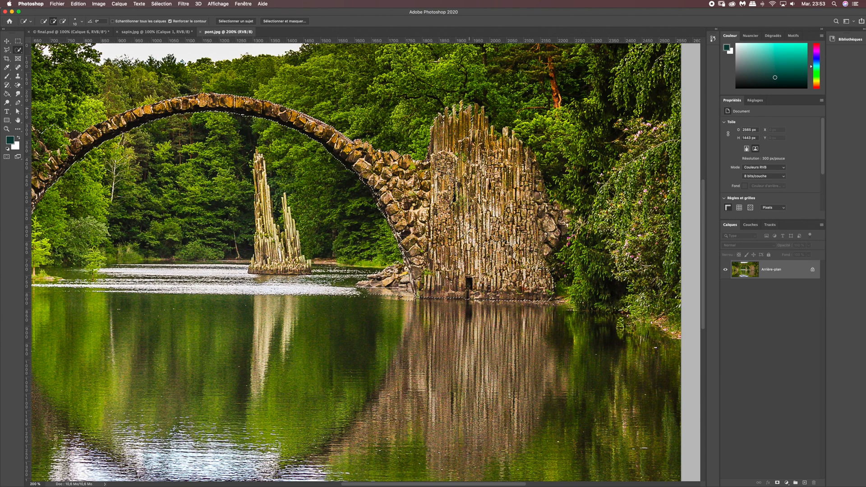
{"action": "key", "text": "alt"}
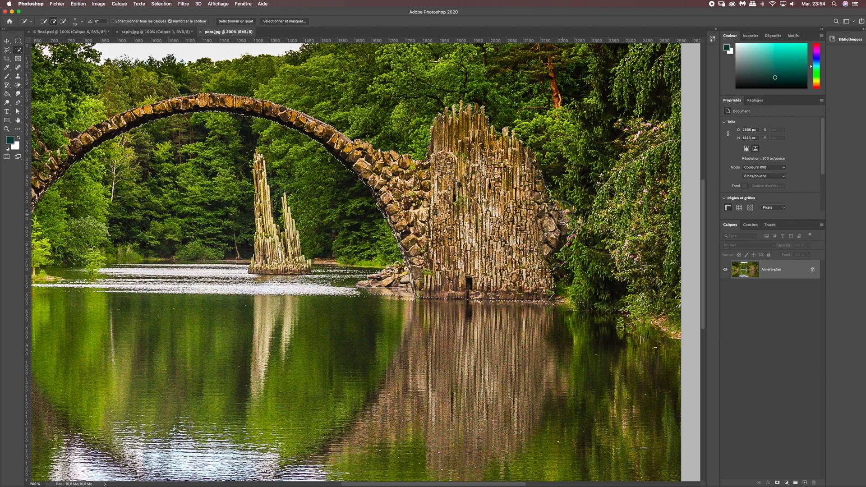
{"action": "key", "text": "alt"}
{"action": "left_click_drag", "start_coordinate": [405, 293], "coordinate": [377, 296]}
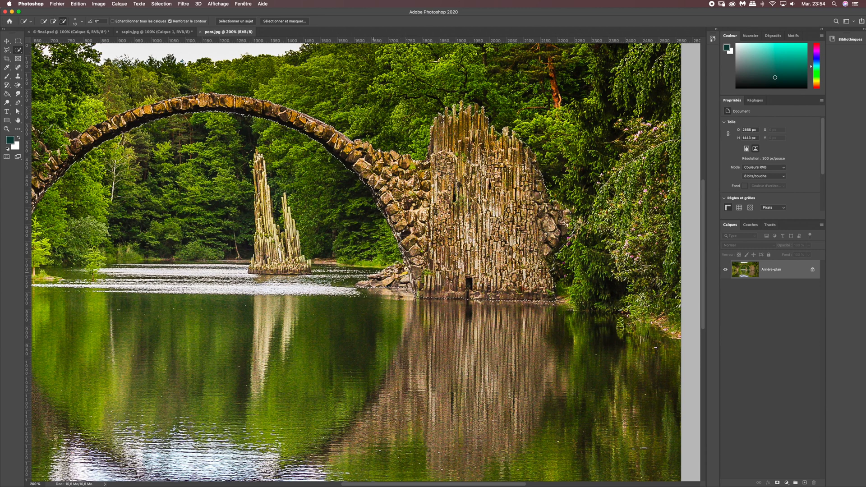
Copy the selected bridge into final.psd directly above the firs' paint layer and convert it to a smart object.
{"action": "key", "text": "super+minus"}
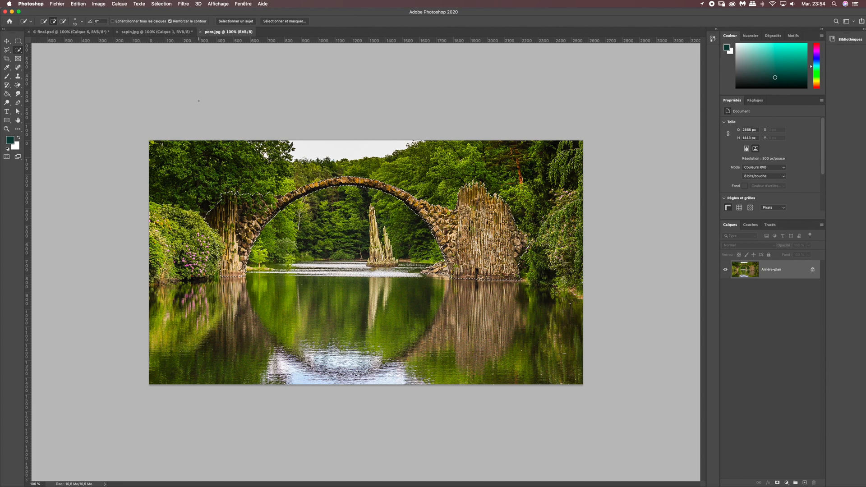
{"action": "left_click", "coordinate": [200, 32]}
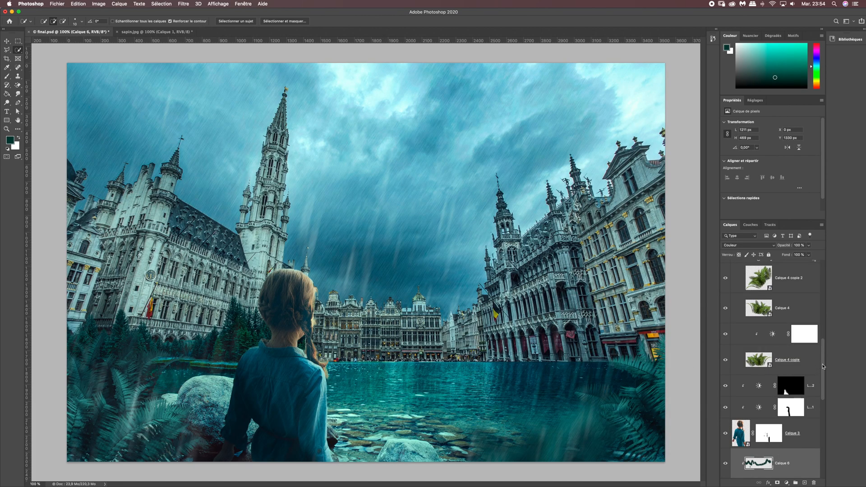
{"action": "scroll", "coordinate": [812, 374], "scroll_direction": "down", "scroll_amount": 5}
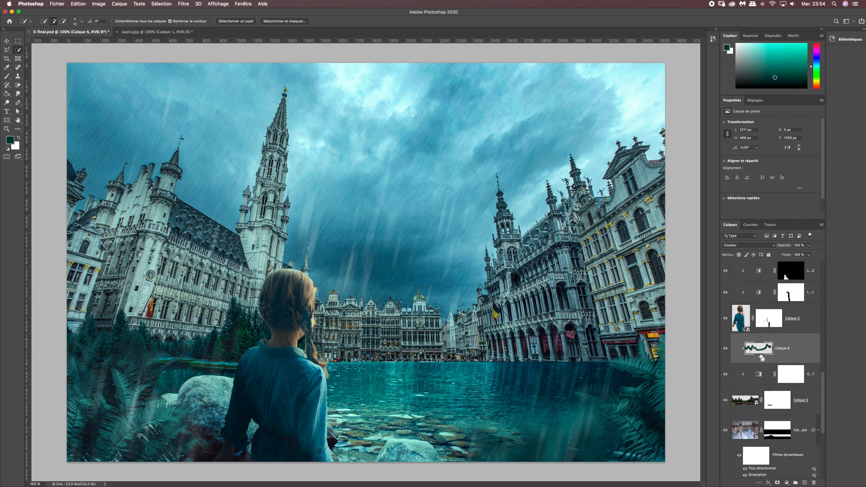
{"action": "key", "text": "cmd+v"}
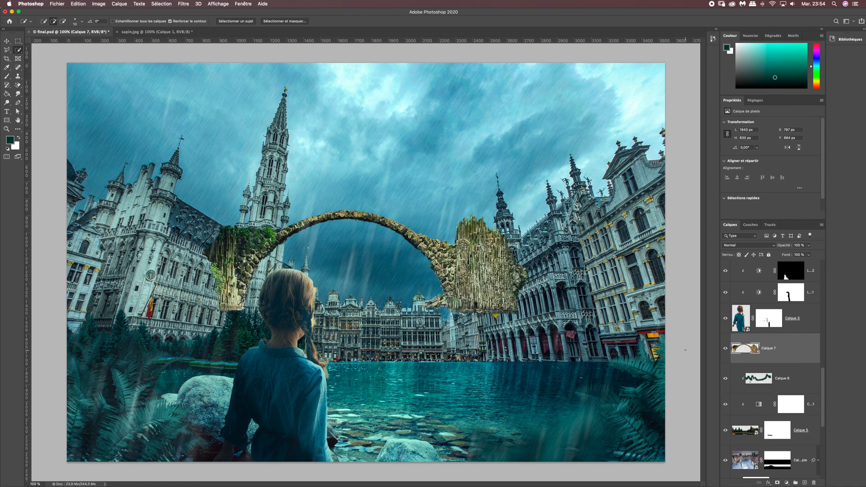
{"action": "right_click", "coordinate": [774, 351]}
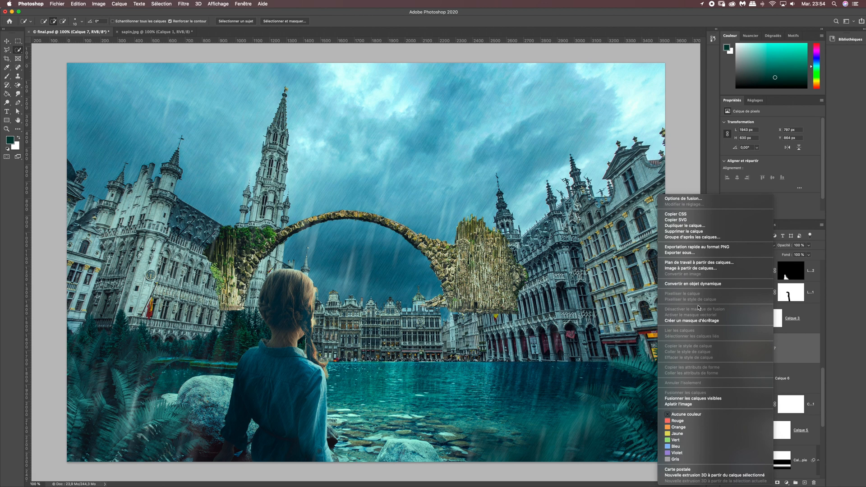
{"action": "left_click", "coordinate": [708, 284]}
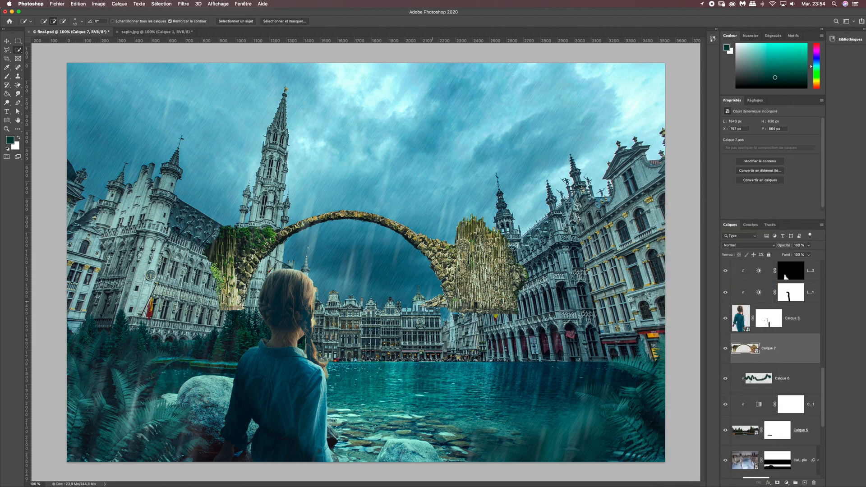
Scale the bridge to 70.84% and place it on the water behind the woman, in front of the distant facades.
{"action": "key", "text": "super+t"}
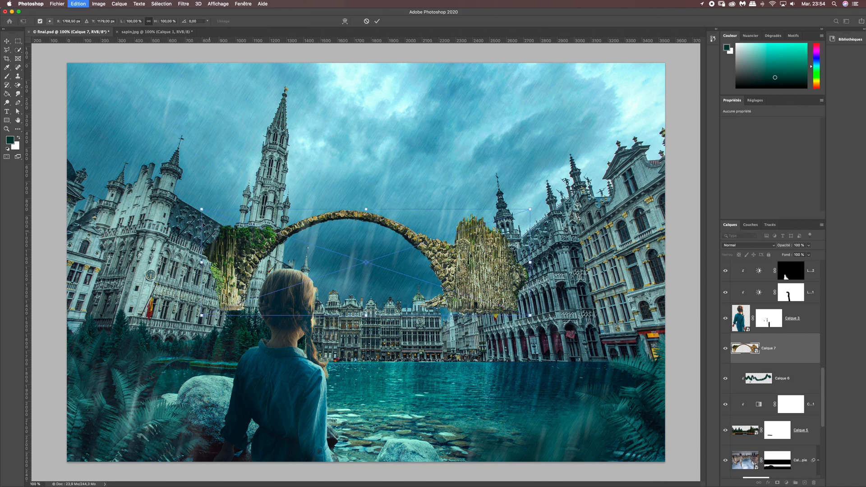
{"action": "left_click_drag", "start_coordinate": [216, 218], "coordinate": [281, 235]}
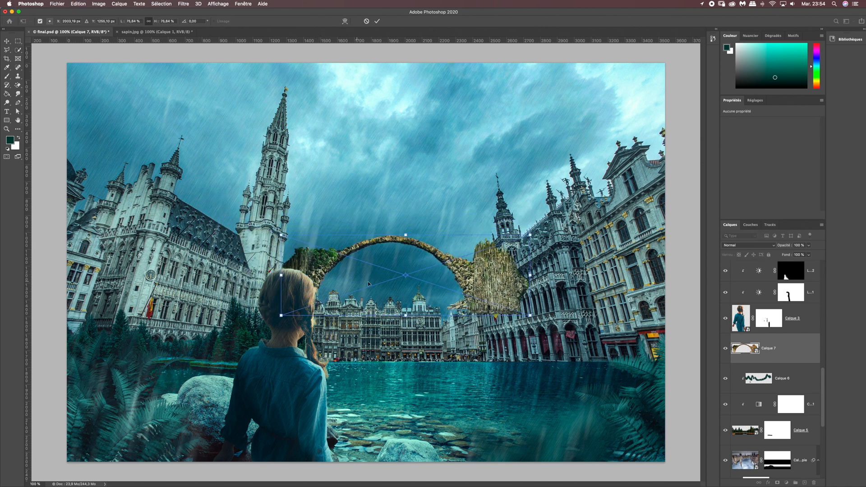
{"action": "left_click_drag", "start_coordinate": [380, 287], "coordinate": [375, 349]}
{"action": "left_click_drag", "start_coordinate": [527, 295], "coordinate": [510, 300]}
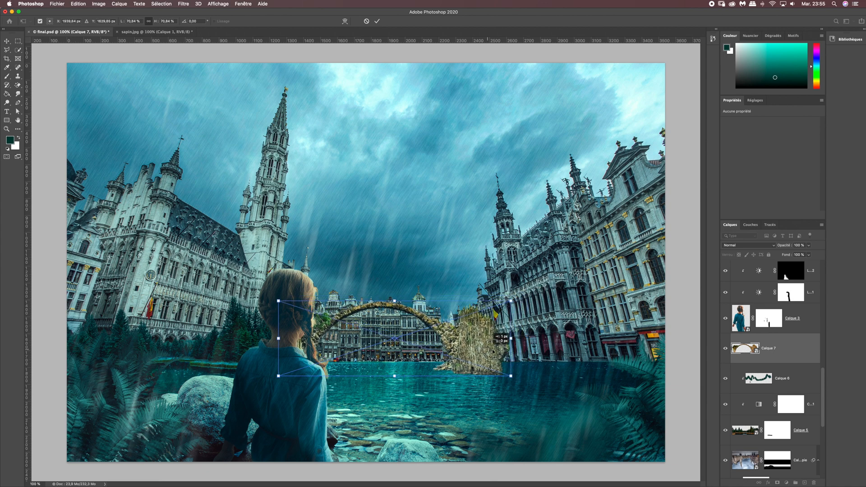
{"action": "left_click_drag", "start_coordinate": [485, 352], "coordinate": [494, 352]}
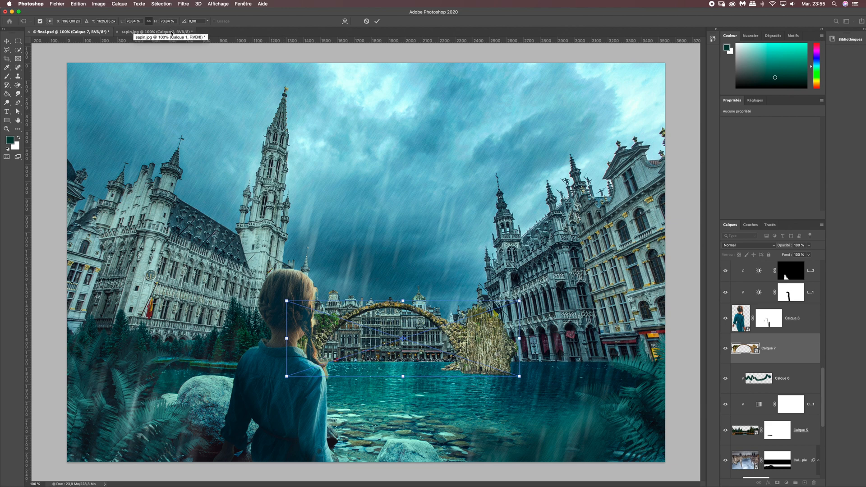
{"action": "key", "text": "Return"}
{"action": "key", "text": "w"}
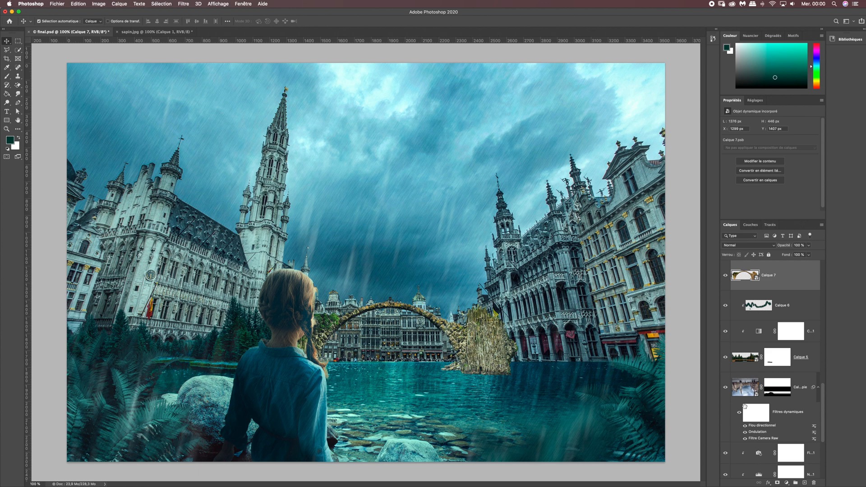
Add a photo filter adjustment layer above the bridge and clip it to the bridge layer.
{"action": "left_click", "coordinate": [787, 483]}
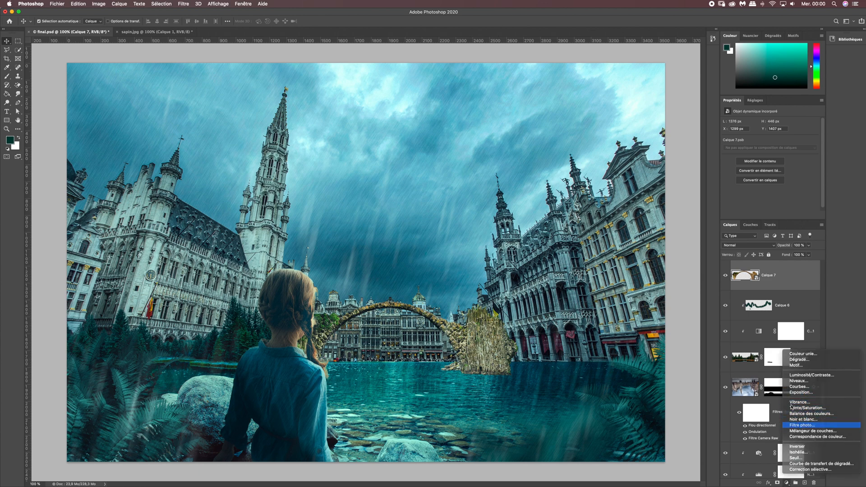
{"action": "left_click", "coordinate": [805, 425]}
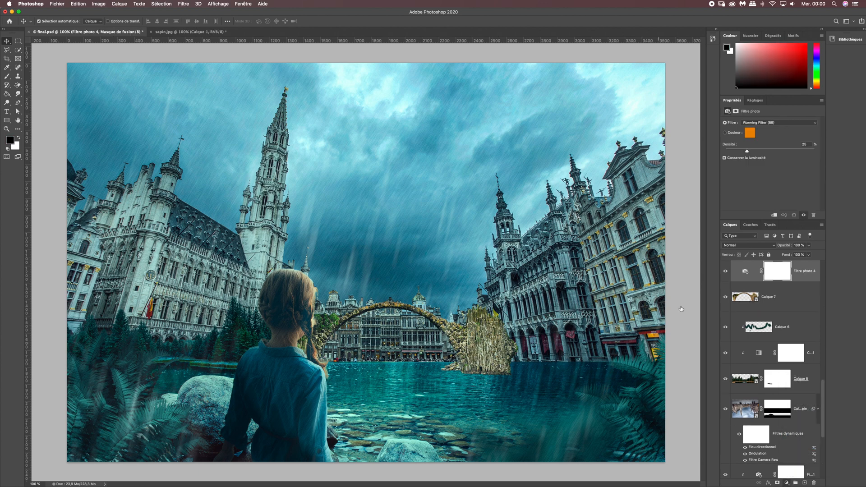
{"action": "left_click", "coordinate": [751, 280], "text": "alt"}
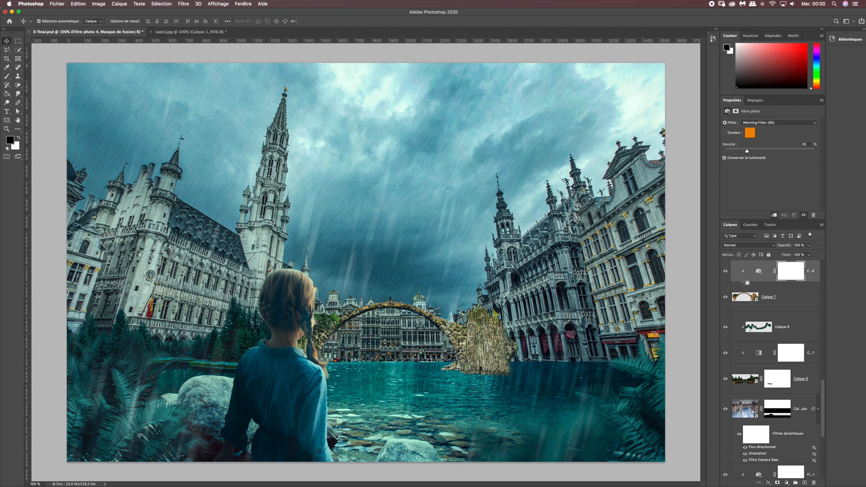
Give the bridge's photo filter the custom colour #1C7795 and a density of 75%.
{"action": "left_click", "coordinate": [756, 125]}
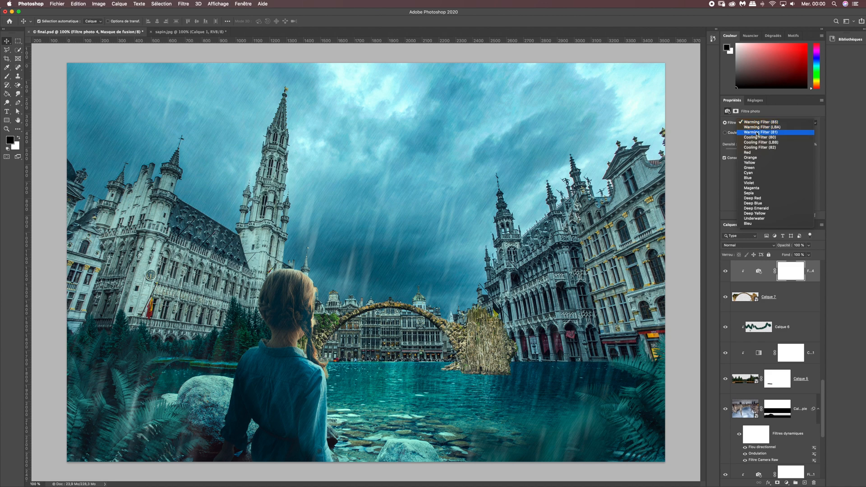
{"action": "left_click", "coordinate": [739, 159]}
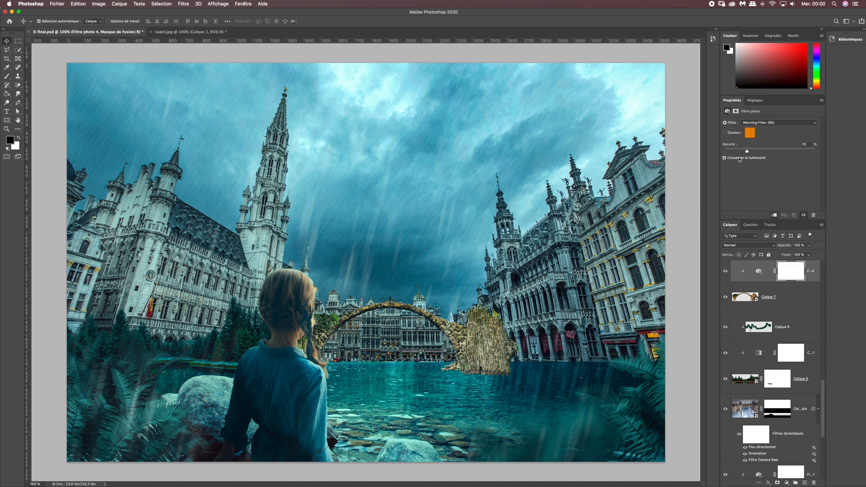
{"action": "left_click", "coordinate": [749, 133]}
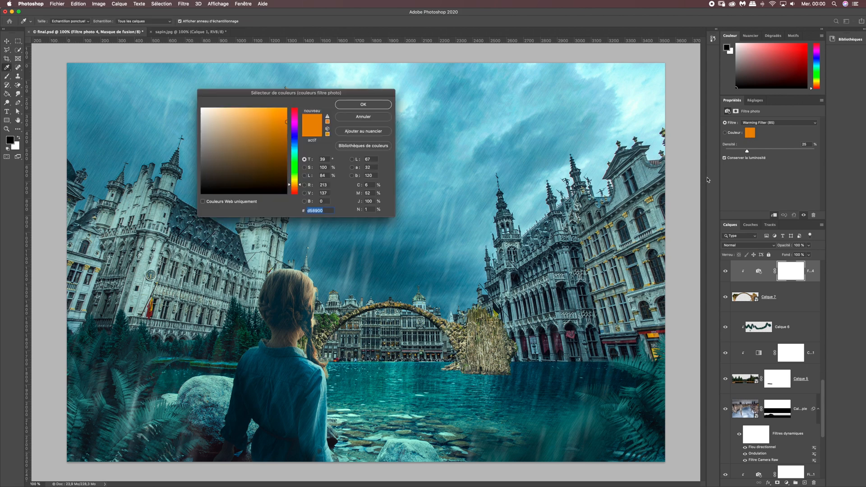
{"action": "left_click", "coordinate": [293, 140]}
{"action": "left_click", "coordinate": [275, 138]}
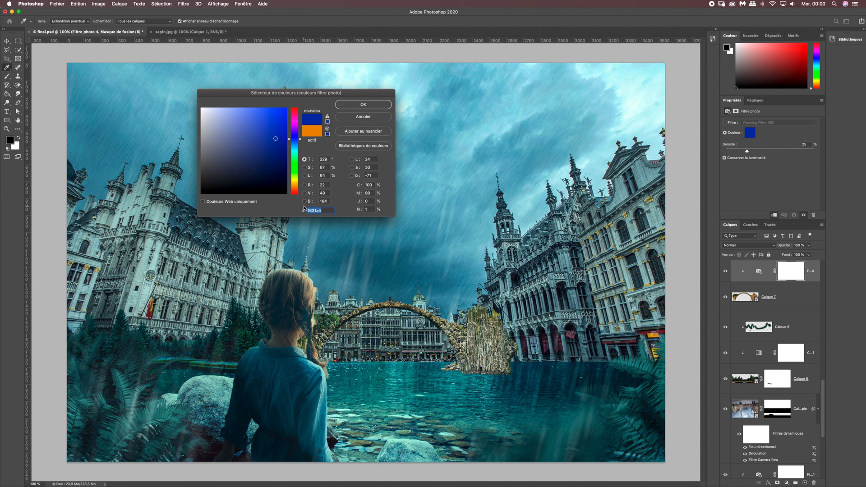
{"action": "type", "text": "1C"}
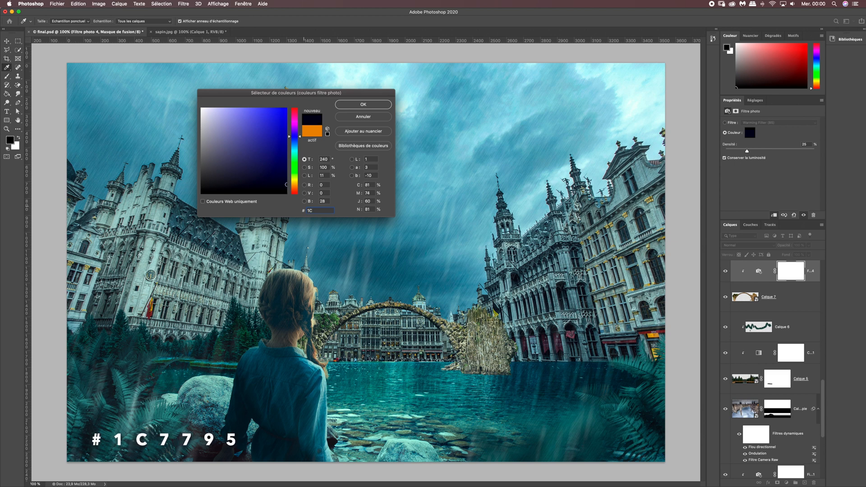
{"action": "type", "text": "77"}
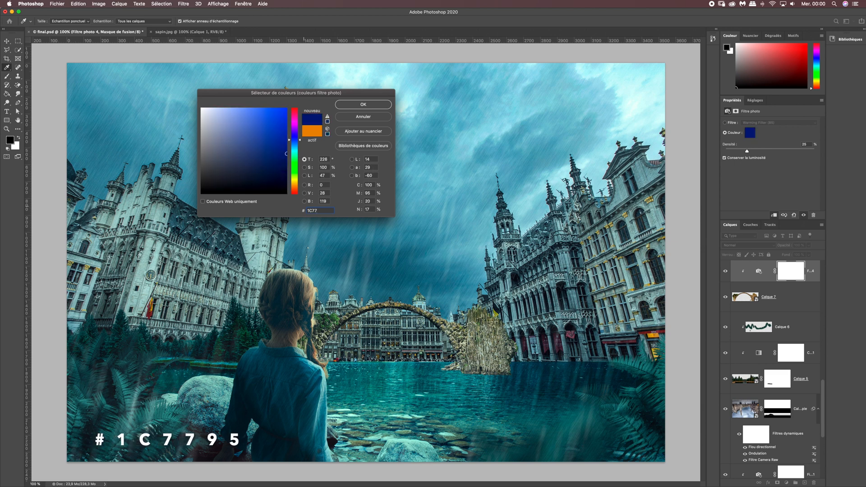
{"action": "type", "text": "95"}
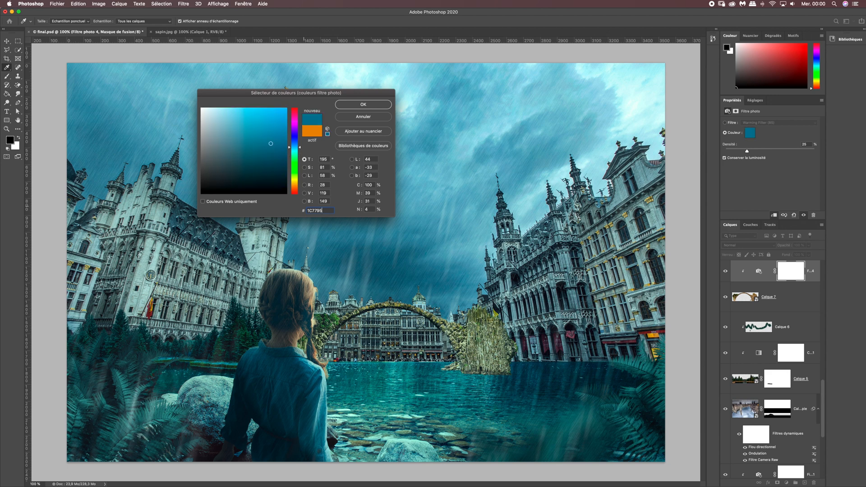
{"action": "left_click", "coordinate": [360, 105]}
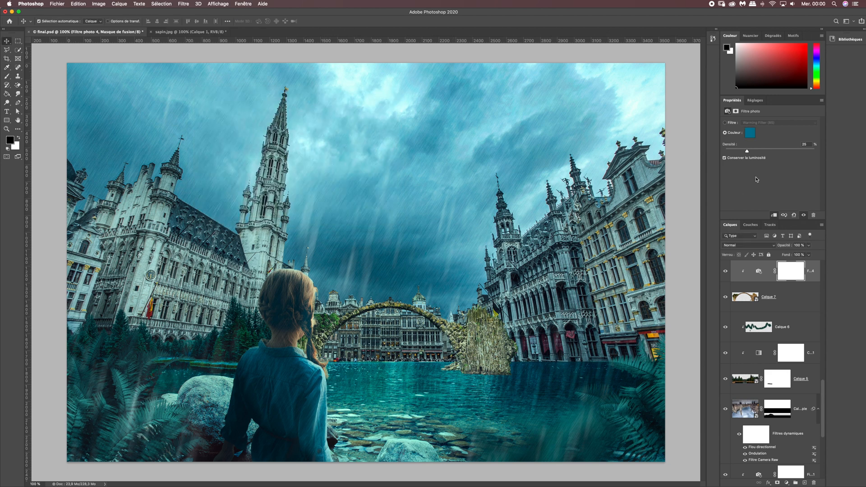
{"action": "left_click_drag", "start_coordinate": [747, 152], "coordinate": [776, 153]}
{"action": "left_click", "coordinate": [809, 143]}
Add a Vibrance adjustment layer clipped to the bridge and set its vibrance to -90.
{"action": "left_click", "coordinate": [787, 483]}
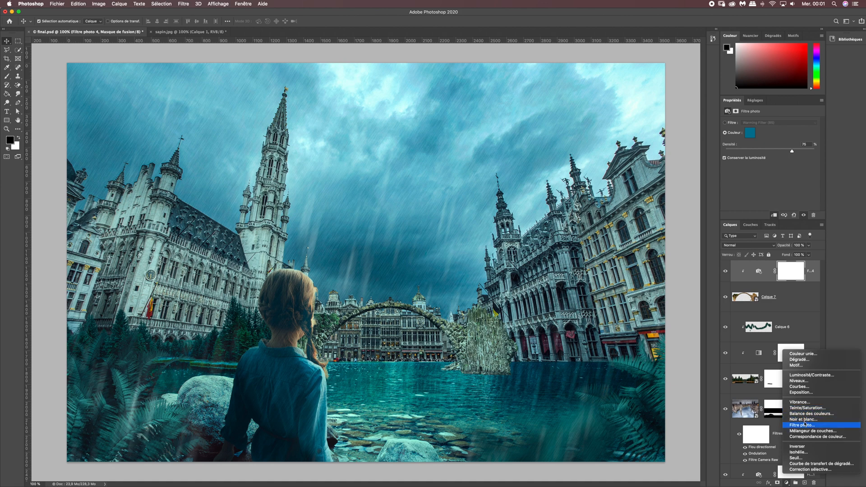
{"action": "left_click", "coordinate": [799, 402]}
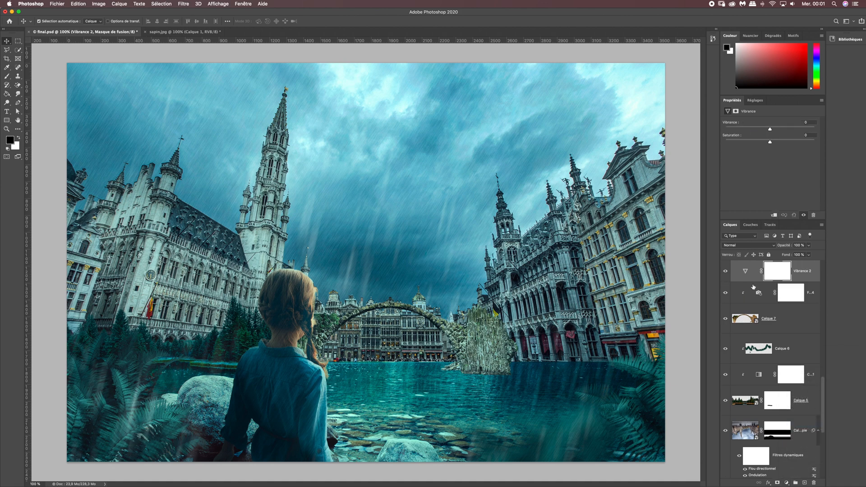
{"action": "left_click", "coordinate": [753, 281], "text": "alt"}
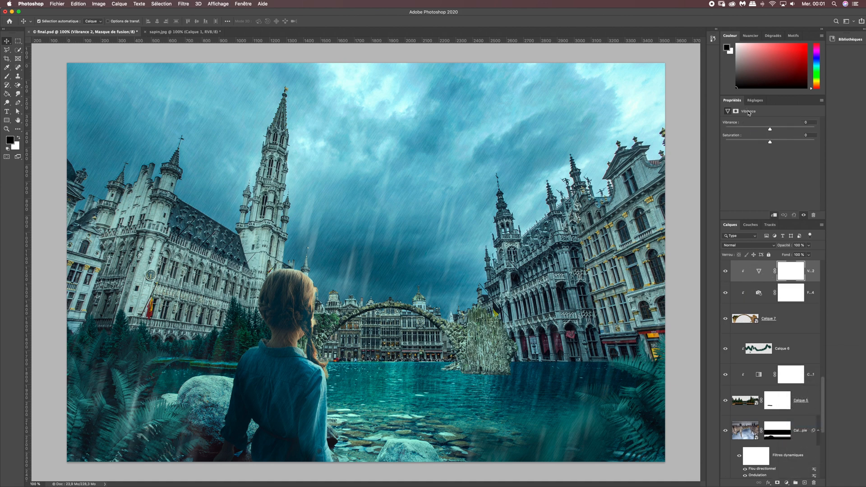
{"action": "left_click_drag", "start_coordinate": [769, 129], "coordinate": [748, 128]}
Add a Levels adjustment layer clipped to the bridge and slightly raise its black input level.
{"action": "left_click", "coordinate": [787, 481]}
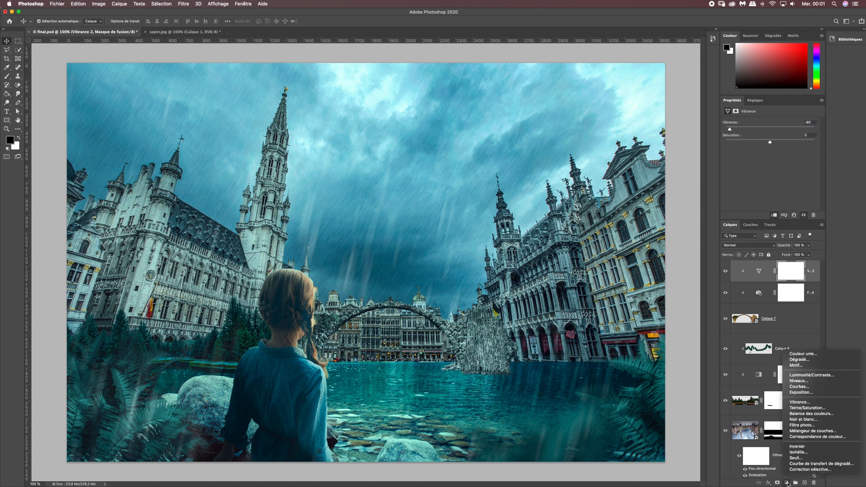
{"action": "left_click", "coordinate": [797, 383]}
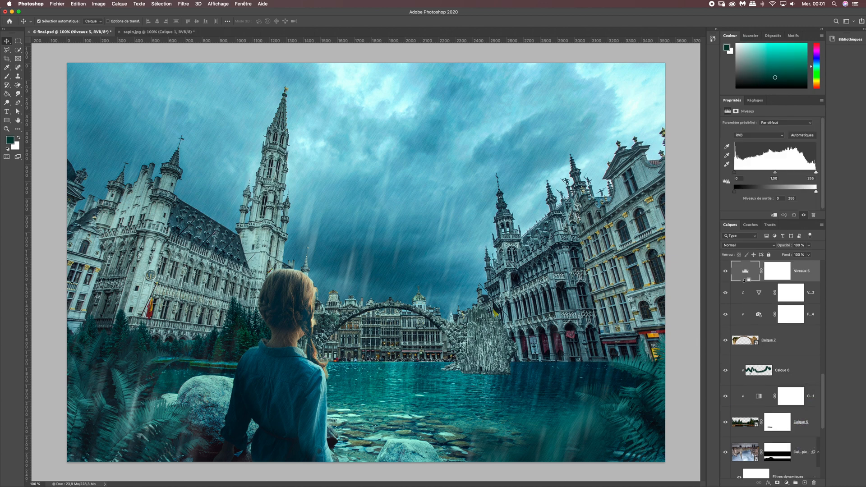
{"action": "left_click", "coordinate": [744, 281], "text": "alt"}
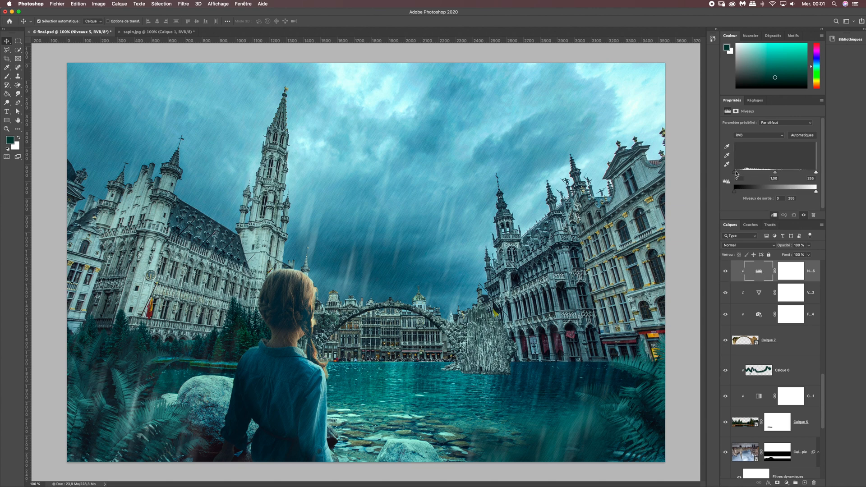
{"action": "left_click_drag", "start_coordinate": [734, 172], "coordinate": [737, 172]}
{"action": "left_click", "coordinate": [733, 178]}
Compare the bridge with and without its Levels, Vibrance and photo filter adjustments, one layer at a time.
{"action": "left_click", "coordinate": [724, 272]}
{"action": "left_click", "coordinate": [725, 272]}
{"action": "left_click", "coordinate": [725, 272]}
{"action": "left_click", "coordinate": [724, 273]}
{"action": "left_click", "coordinate": [725, 294]}
{"action": "left_click", "coordinate": [725, 294]}
{"action": "left_click", "coordinate": [725, 315]}
{"action": "left_click", "coordinate": [725, 314]}
Duplicate the bridge layer together with its three clipped adjustments and merge the copies into one layer.
{"action": "left_click", "coordinate": [811, 296], "text": "shift"}
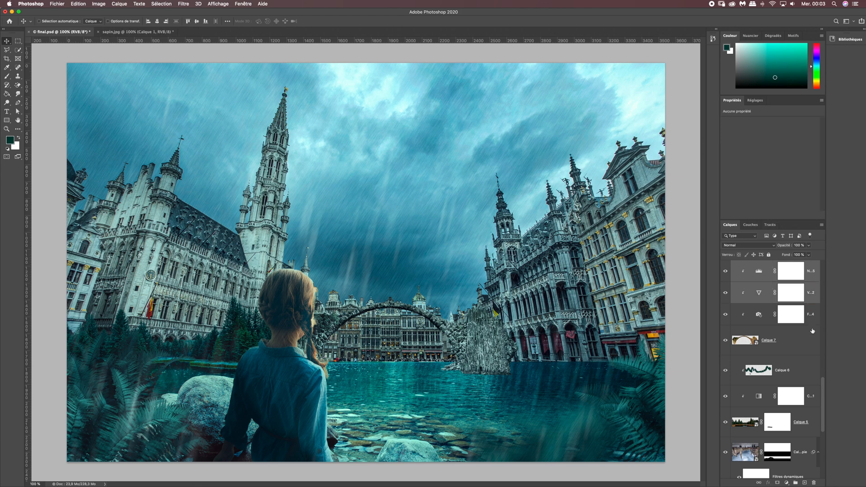
{"action": "left_click", "coordinate": [812, 317], "text": "shift"}
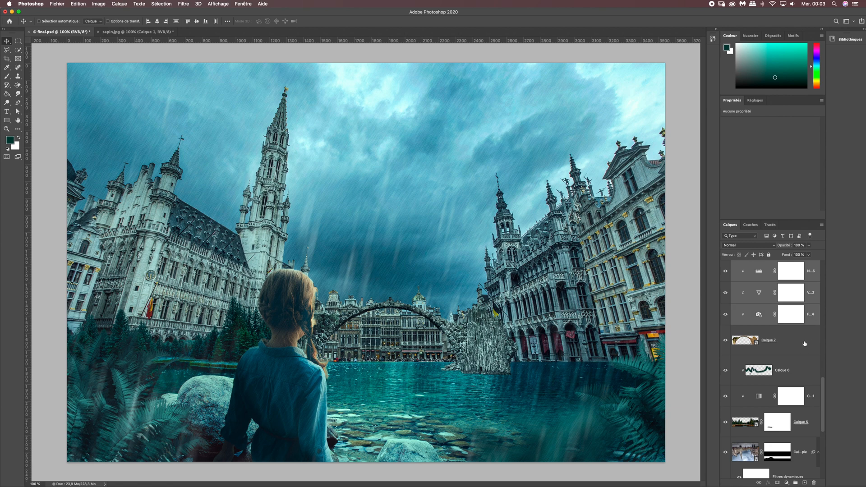
{"action": "left_click", "coordinate": [788, 344], "text": "shift"}
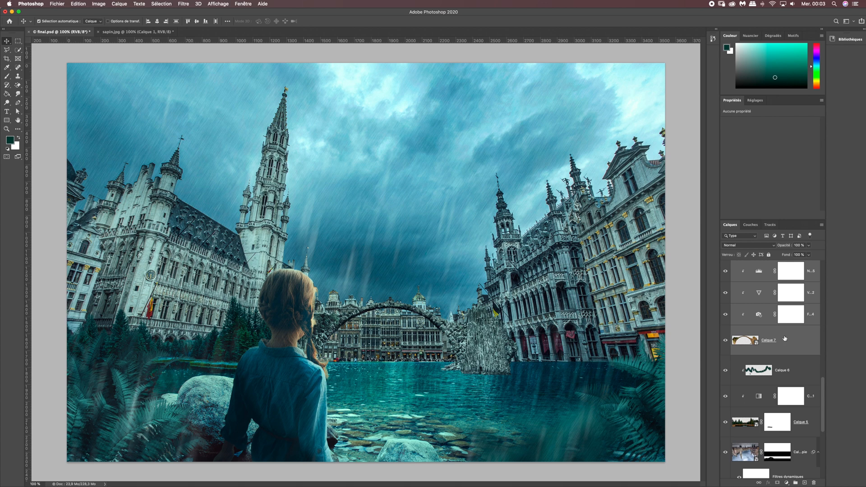
{"action": "key", "text": "super+j"}
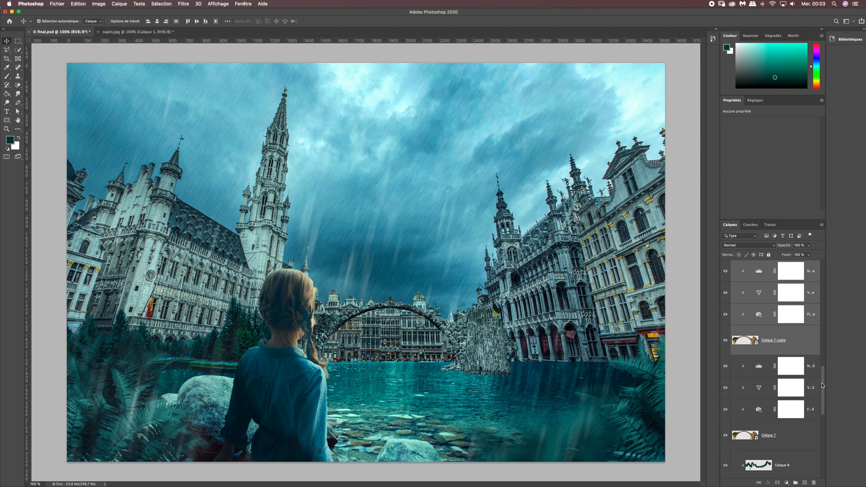
{"action": "key", "text": "super+e"}
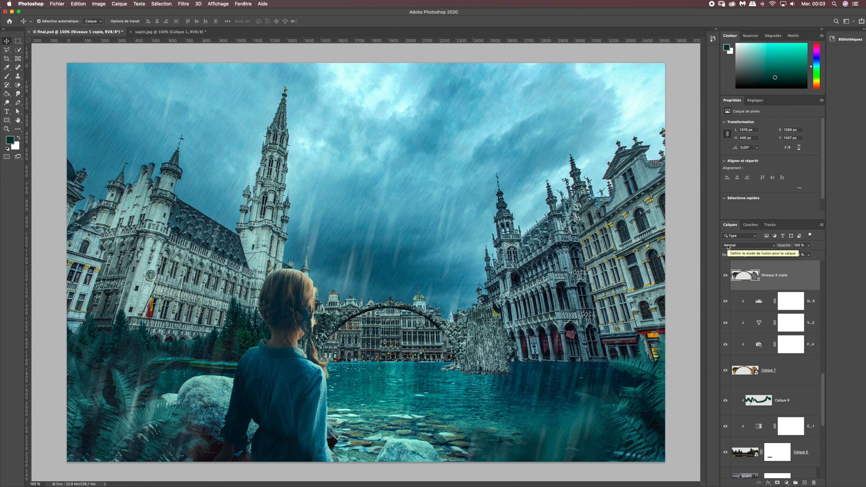
Flip the merged bridge copy vertically, place it under the bridge as a water reflection, and stack it directly below the bridge layer.
{"action": "key", "text": "super+t"}
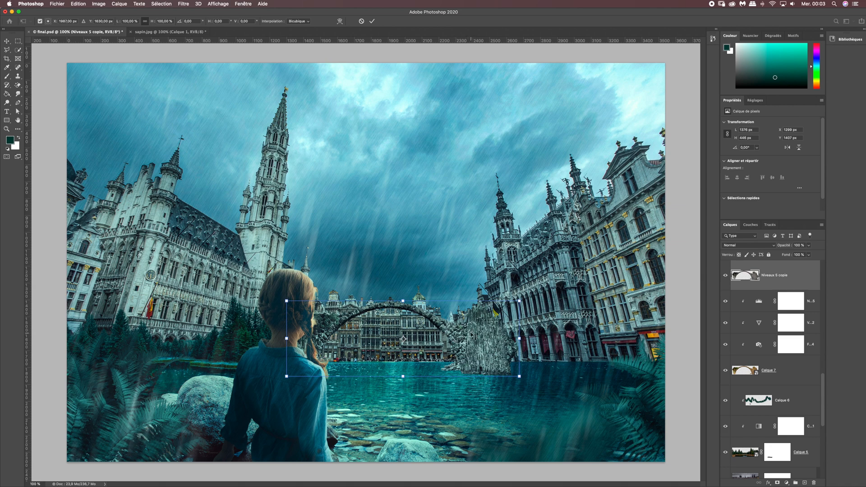
{"action": "right_click", "coordinate": [470, 334]}
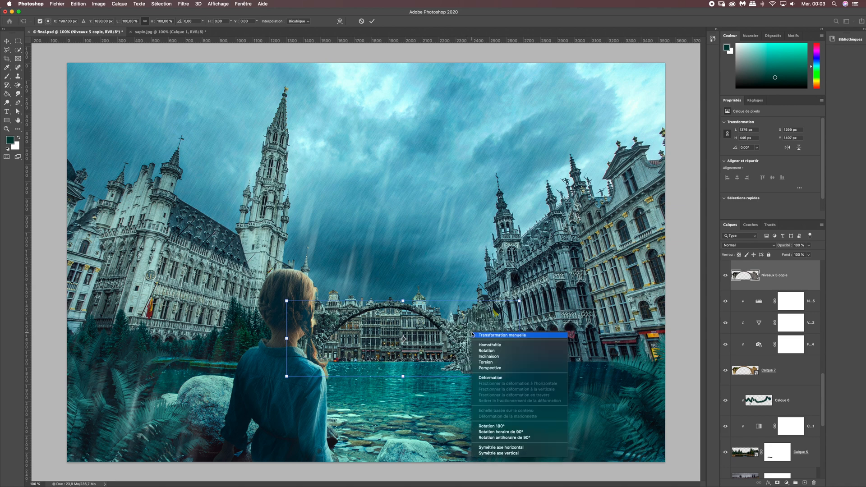
{"action": "left_click", "coordinate": [507, 453]}
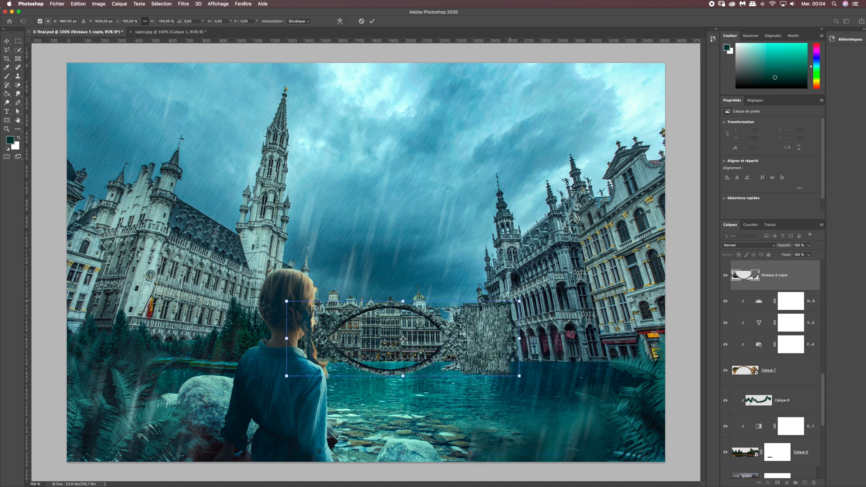
{"action": "left_click_drag", "start_coordinate": [475, 328], "coordinate": [474, 390]}
{"action": "key", "text": "Return"}
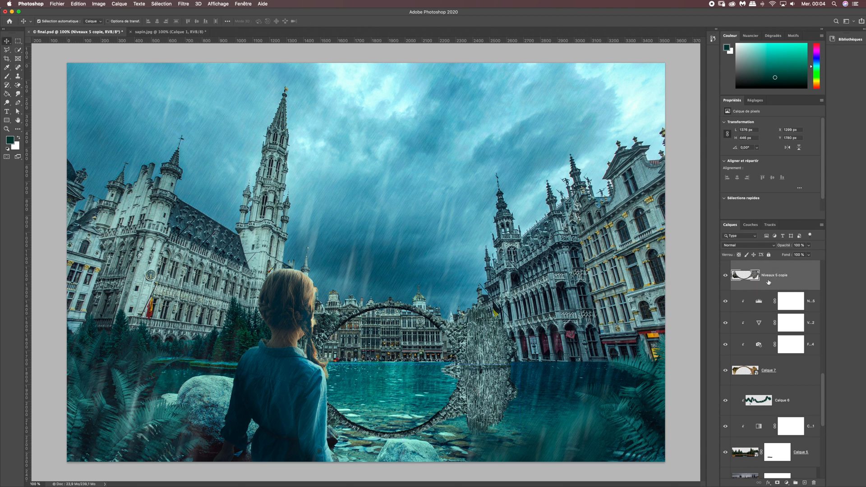
{"action": "left_click_drag", "start_coordinate": [765, 279], "coordinate": [770, 370]}
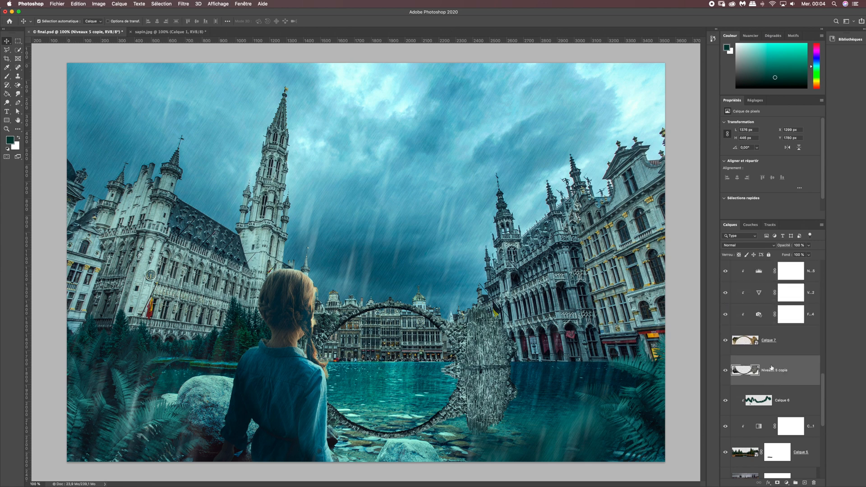
Set the reflection layer to Soft Light (Lumière tamisée) blending at 50% opacity.
{"action": "scroll", "coordinate": [750, 287], "scroll_direction": "down", "scroll_amount": 3}
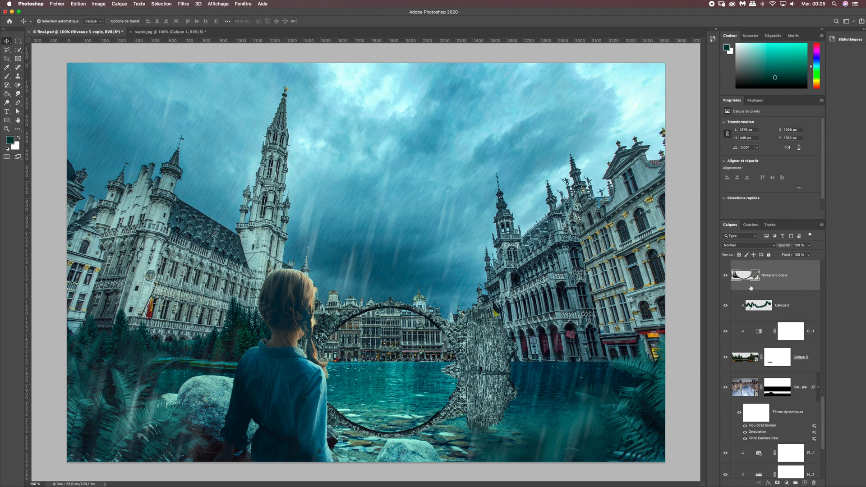
{"action": "left_click", "coordinate": [740, 247]}
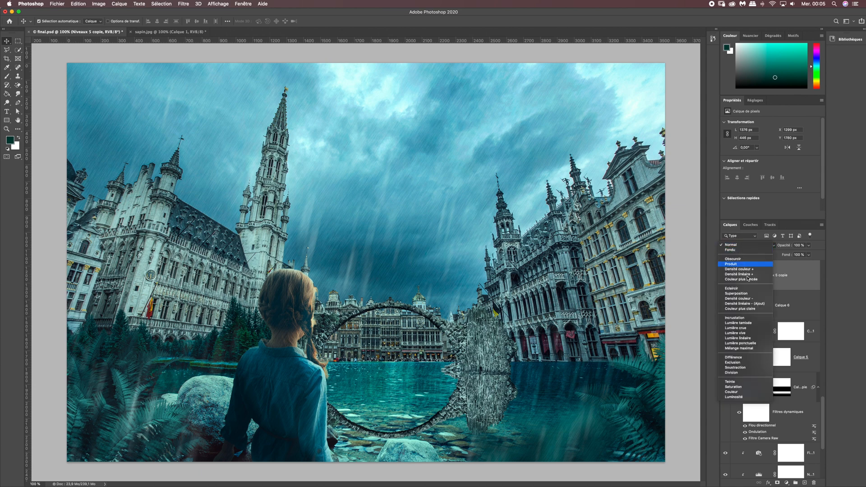
{"action": "left_click", "coordinate": [752, 324]}
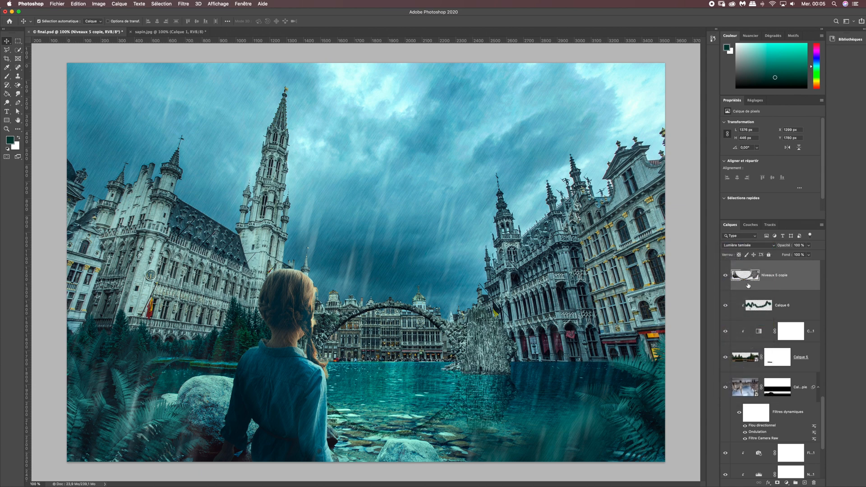
{"action": "left_click", "coordinate": [801, 244]}
{"action": "type", "text": "50"}
{"action": "key", "text": "Return"}
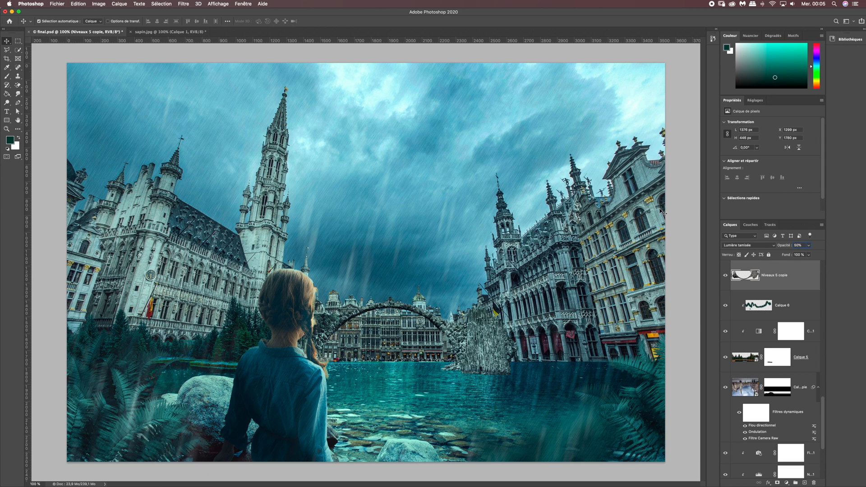
Apply the Ripple (Ondulation) filter to the bridge reflection with a value of 100% and frequency Forte.
{"action": "left_click", "coordinate": [184, 4]}
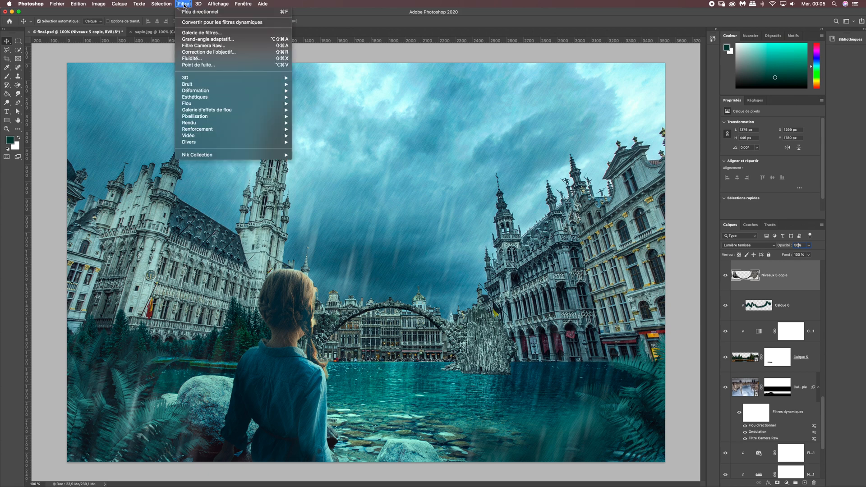
{"action": "mouse_move", "coordinate": [204, 91]}
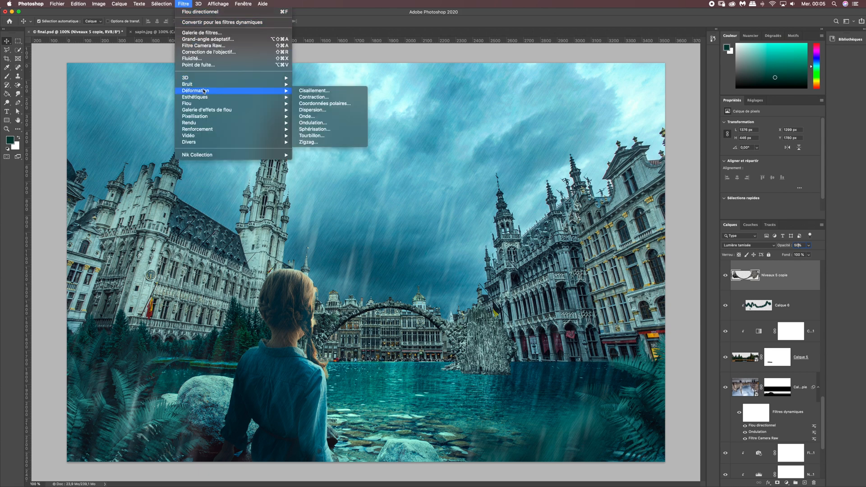
{"action": "left_click", "coordinate": [313, 123]}
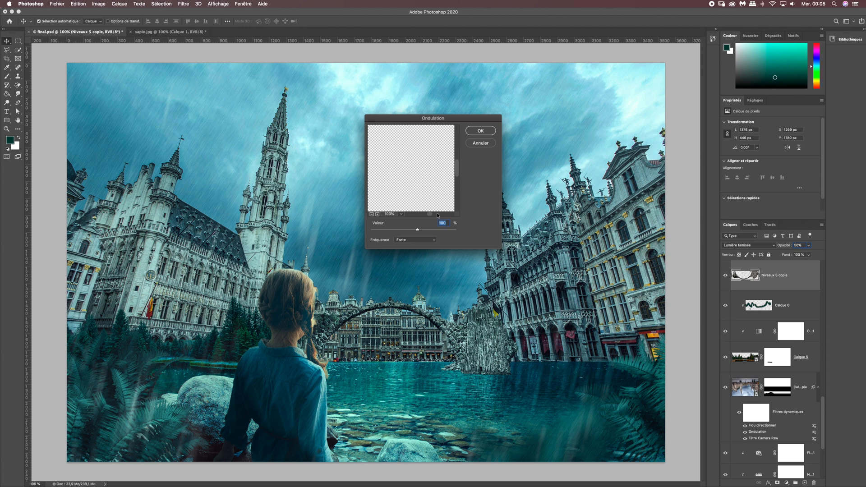
{"action": "left_click", "coordinate": [476, 131]}
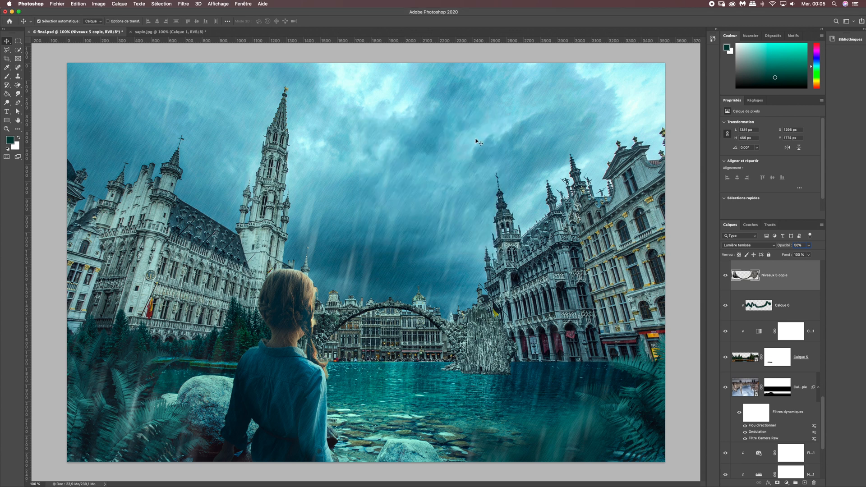
Apply a motion blur (Flou directionnel) to the bridge reflection with a 90° angle and 50-pixel distance.
{"action": "left_click", "coordinate": [183, 4]}
{"action": "mouse_move", "coordinate": [271, 104]}
{"action": "left_click", "coordinate": [318, 129]}
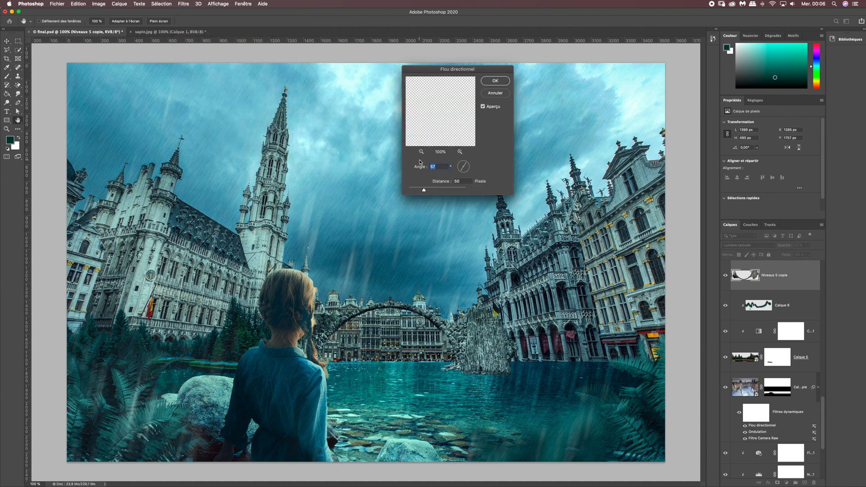
{"action": "type", "text": "90"}
{"action": "left_click", "coordinate": [492, 80]}
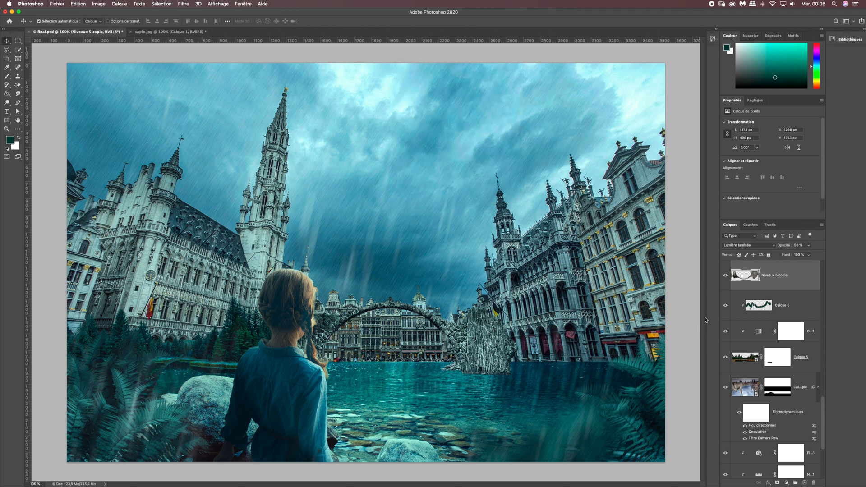
Compare the scene with and without the bridge reflection and examine the bridge at 200%.
{"action": "left_click", "coordinate": [725, 276]}
{"action": "left_click", "coordinate": [725, 276]}
{"action": "left_click", "coordinate": [725, 277]}
{"action": "left_click", "coordinate": [725, 277]}
{"action": "key", "text": "super+plus"}
{"action": "key", "text": "super+plus"}
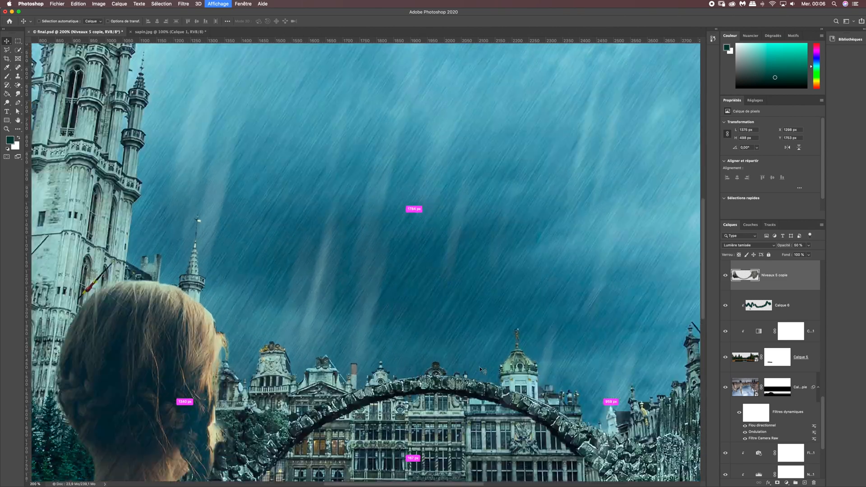
Add a new layer between the bridge and its reflection and prepare a soft 50 px brush with black as the foreground color.
{"action": "left_click_drag", "start_coordinate": [516, 378], "coordinate": [234, 108]}
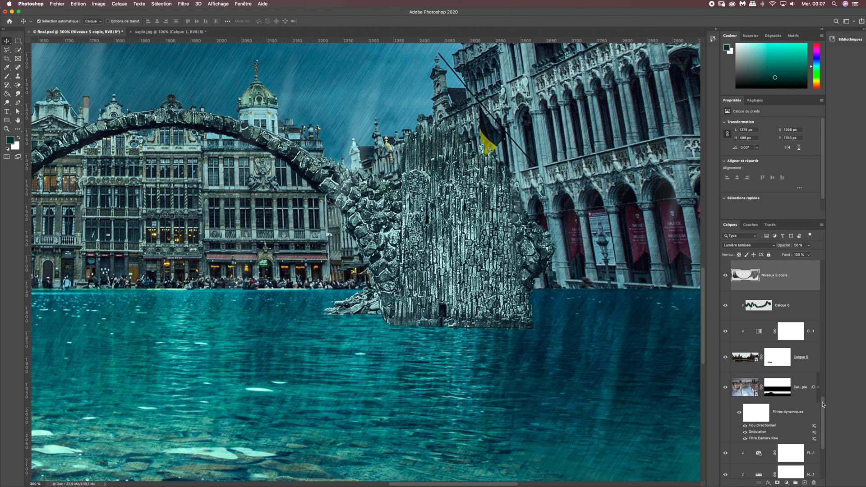
{"action": "scroll", "coordinate": [824, 401], "scroll_direction": "up", "scroll_amount": 2}
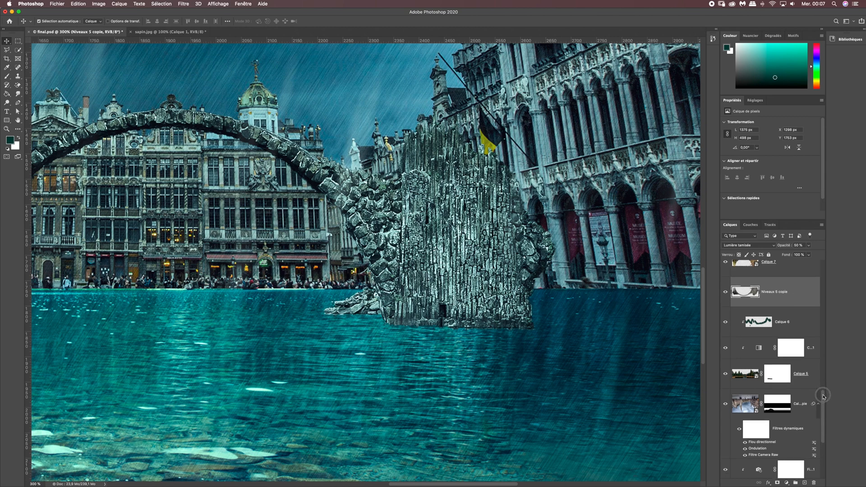
{"action": "left_click", "coordinate": [804, 482]}
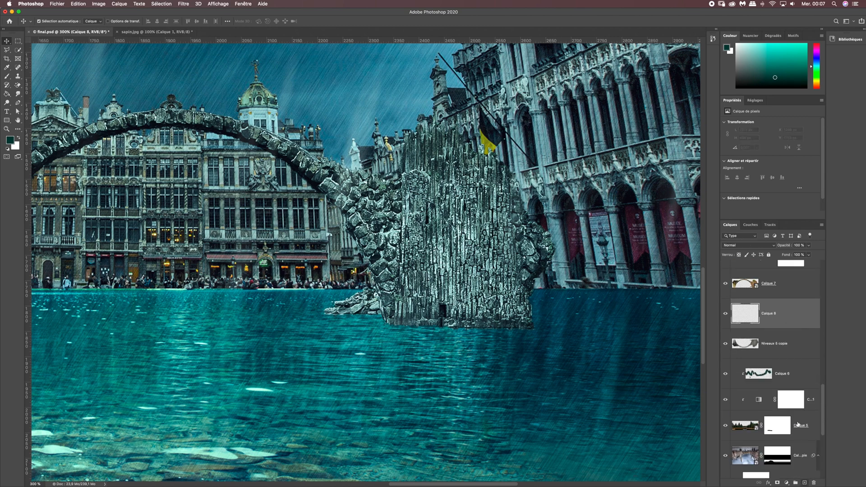
{"action": "left_click", "coordinate": [7, 77]}
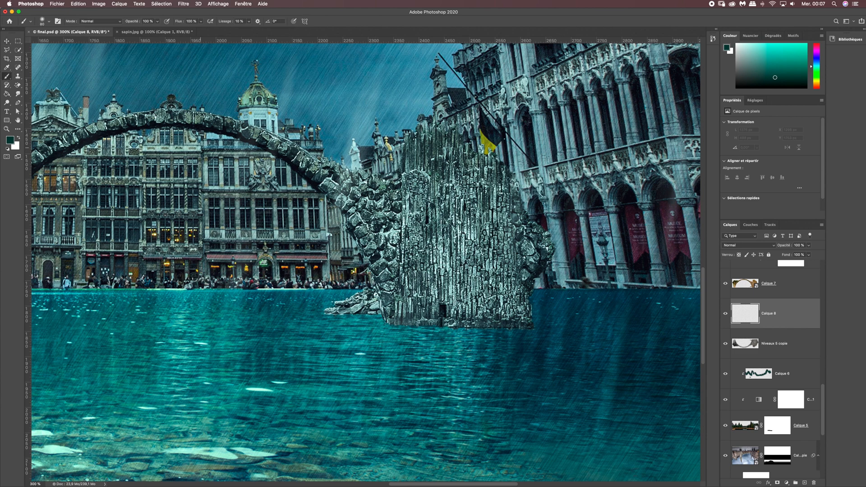
{"action": "left_click", "coordinate": [47, 22]}
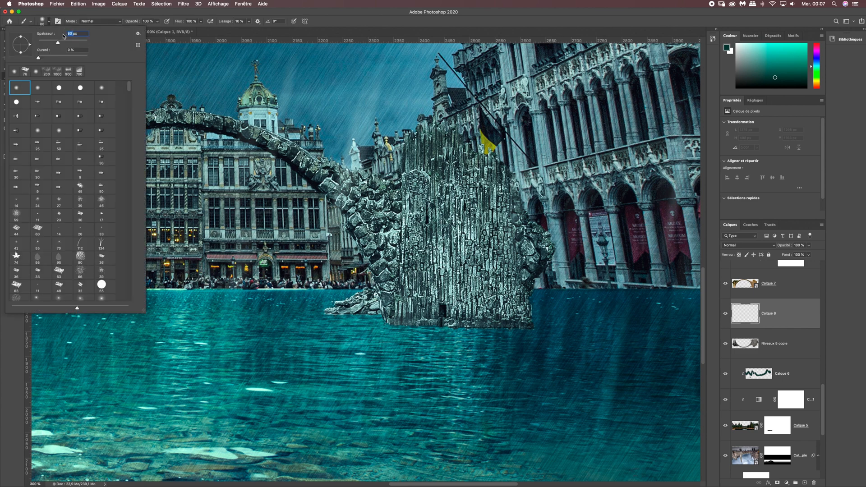
{"action": "type", "text": "50"}
{"action": "left_click", "coordinate": [135, 19]}
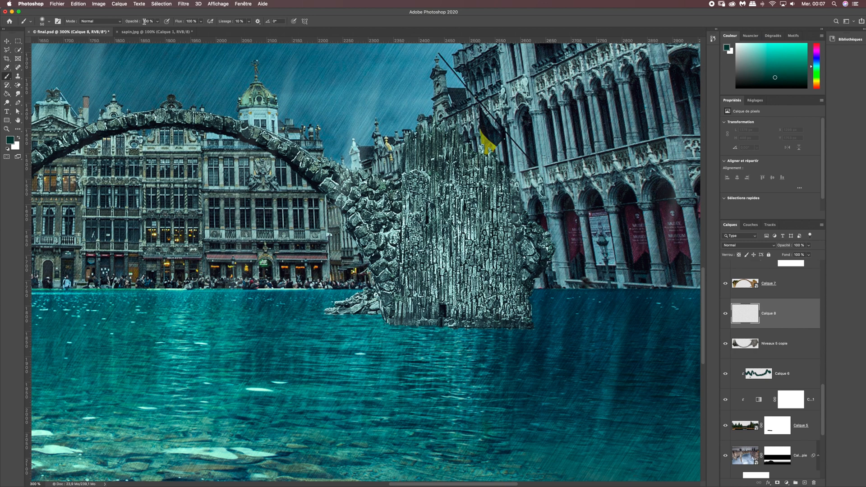
{"action": "left_click", "coordinate": [7, 149]}
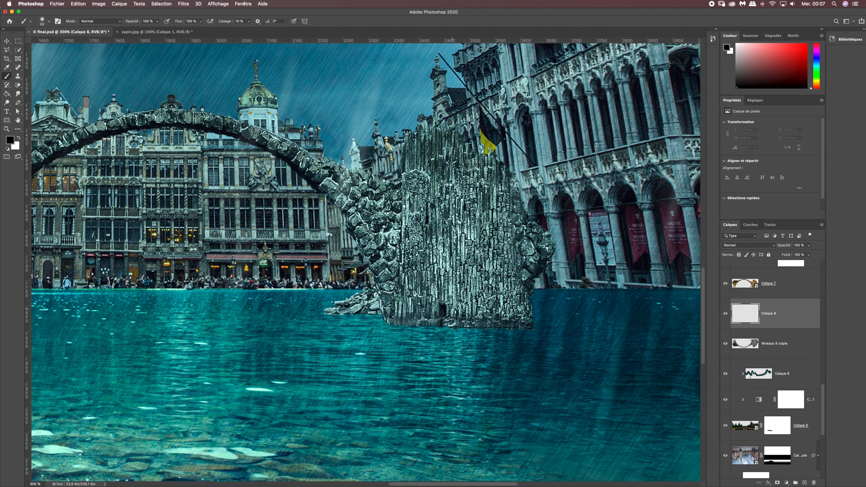
Paint a black contact shadow on the water beneath the rubble beside the bridge's right pier.
{"action": "left_click", "coordinate": [342, 316]}
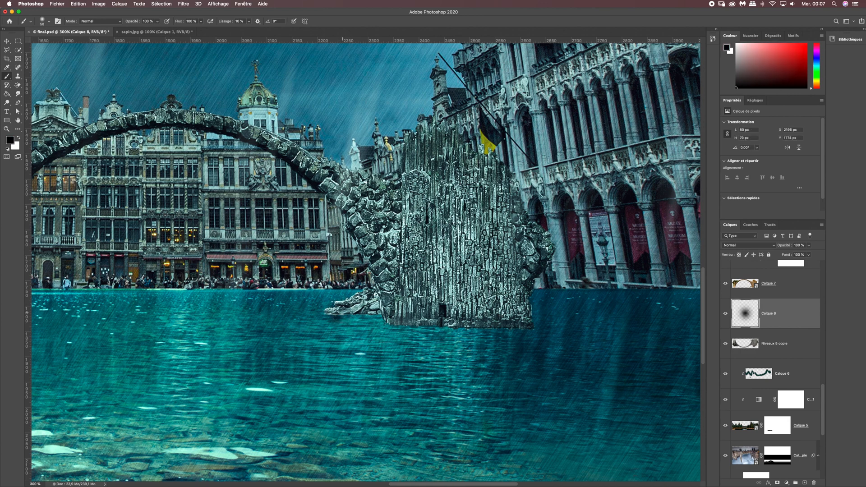
{"action": "left_click", "coordinate": [354, 312]}
{"action": "left_click", "coordinate": [368, 312]}
{"action": "left_click", "coordinate": [378, 313]}
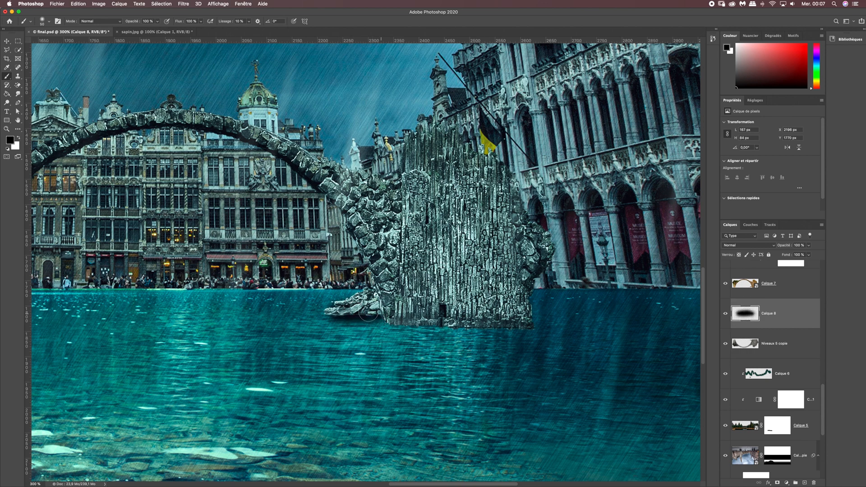
Reduce the brush size to 30 px and extend the black shadow along the waterline of the bridge's right pier.
{"action": "left_click", "coordinate": [48, 21]}
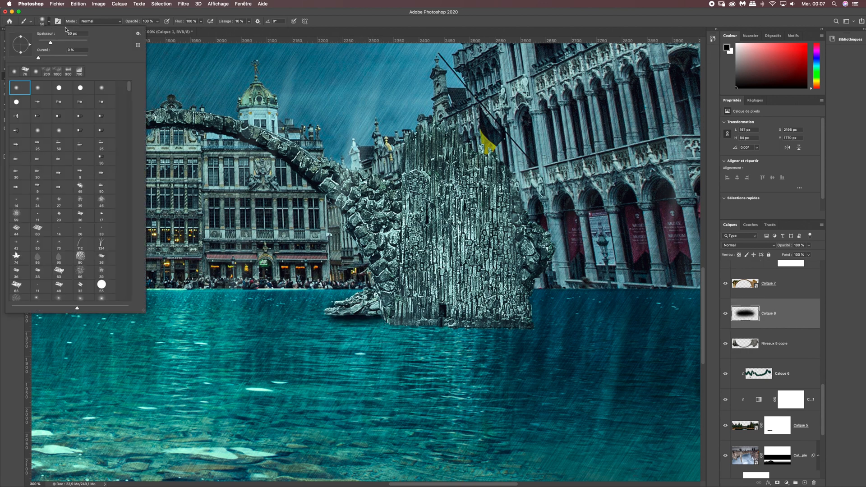
{"action": "left_click", "coordinate": [73, 35]}
{"action": "type", "text": "30"}
{"action": "key", "text": "Return"}
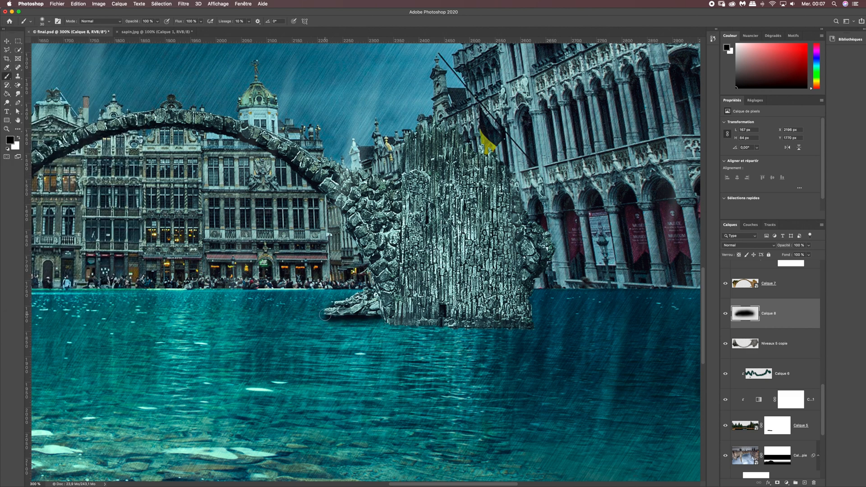
{"action": "left_click", "coordinate": [379, 312]}
{"action": "mouse_move", "coordinate": [381, 316]}
{"action": "left_mouse_down"}
{"action": "mouse_move", "coordinate": [539, 326]}
{"action": "mouse_move", "coordinate": [377, 319]}
{"action": "left_mouse_up"}
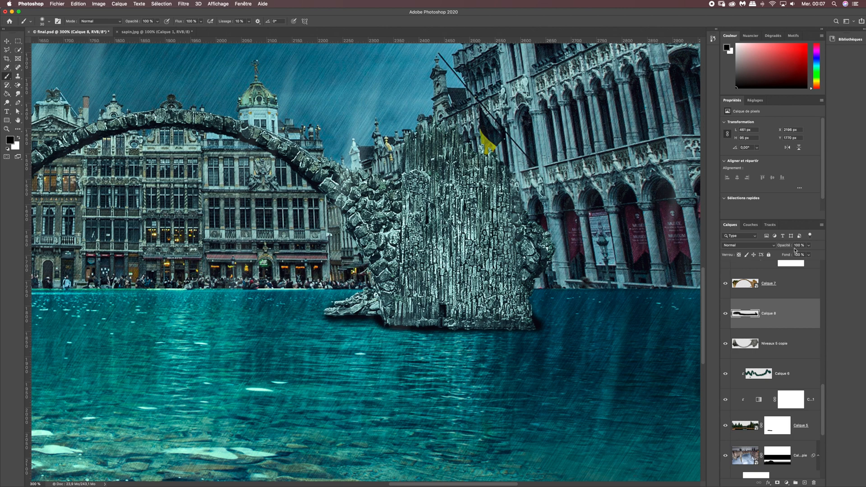
Lower the opacity of the bridge's contact shadow layer to 54%.
{"action": "left_click_drag", "start_coordinate": [808, 247], "coordinate": [795, 256]}
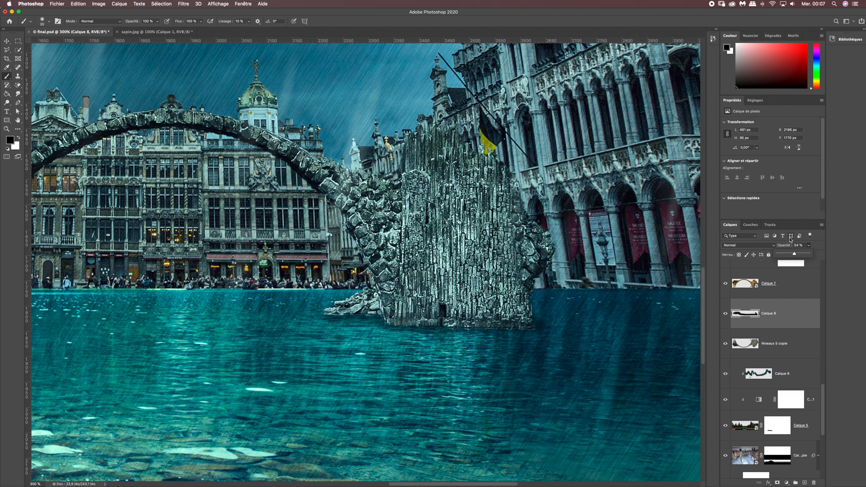
{"action": "key", "text": "super+minus"}
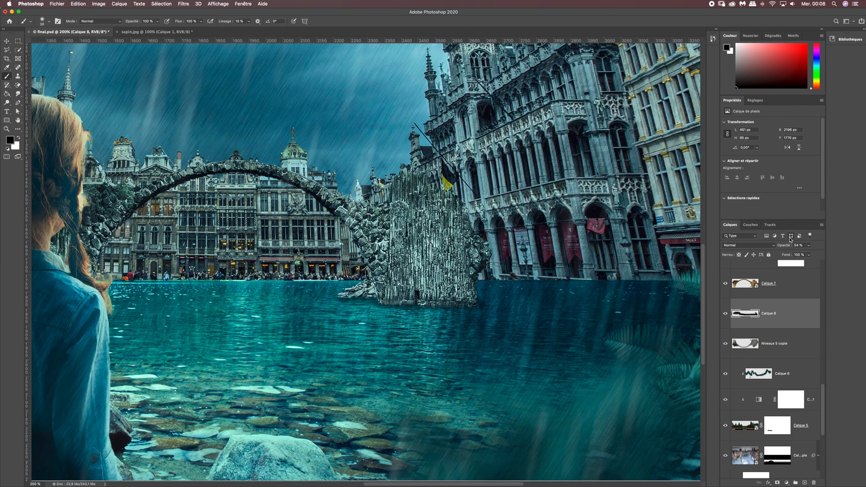
{"action": "key", "text": "super+minus"}
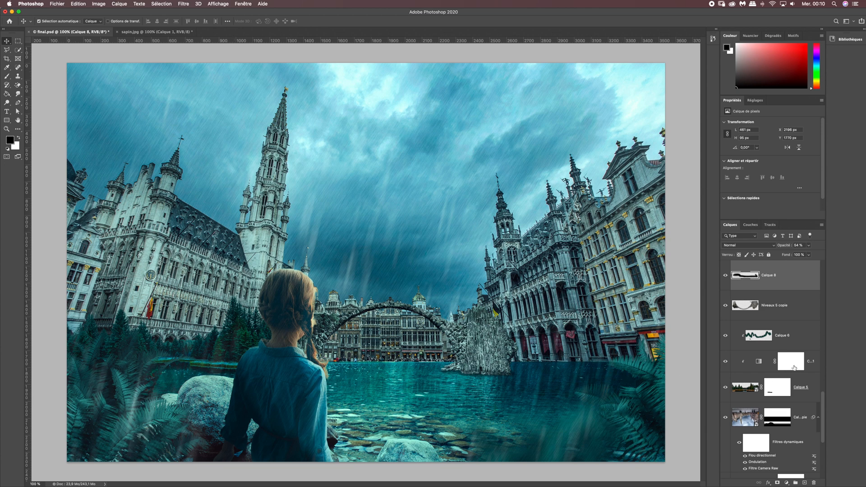
Duplicate the fir tree layer together with its clipped color layer and adjustment layer.
{"action": "left_click", "coordinate": [784, 341]}
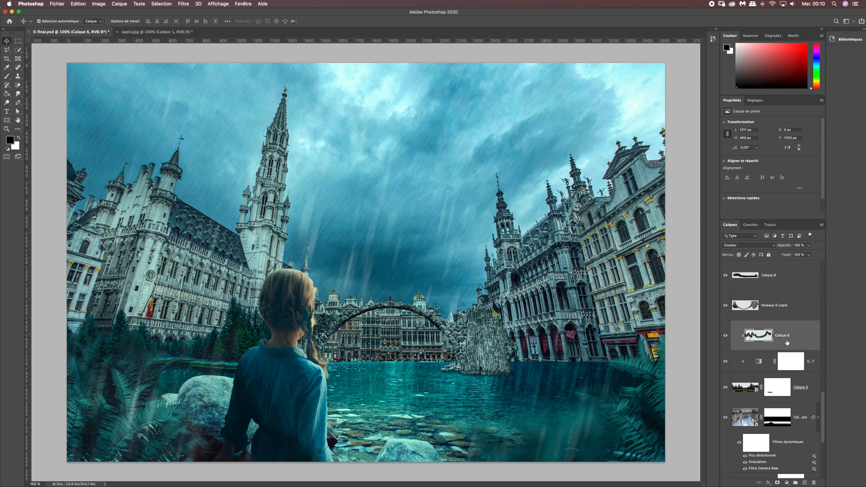
{"action": "left_click", "coordinate": [810, 368], "text": "shift"}
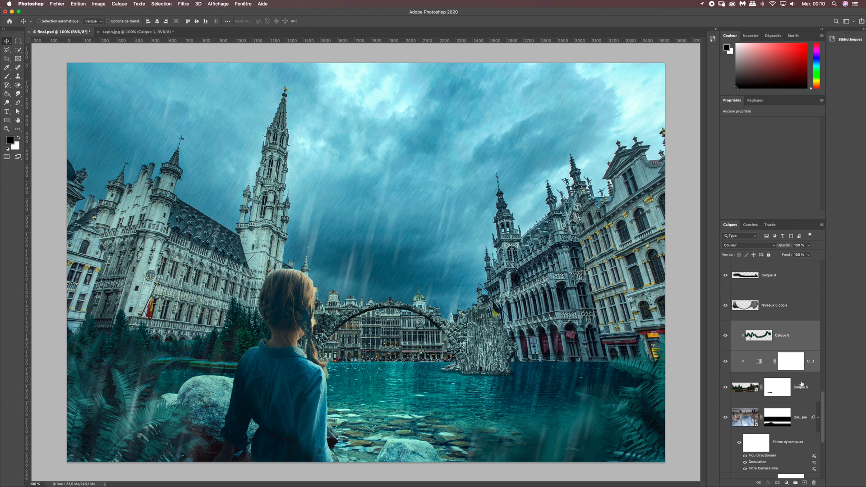
{"action": "left_click", "coordinate": [801, 384], "text": "super"}
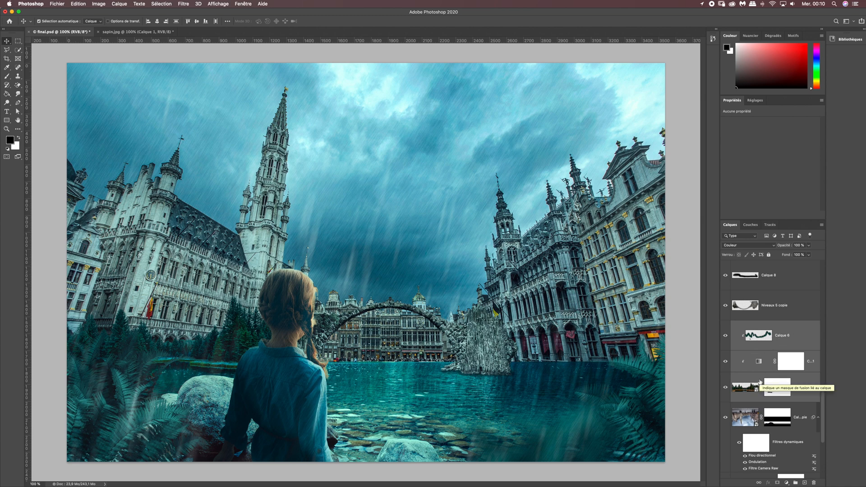
{"action": "key", "text": "super+j"}
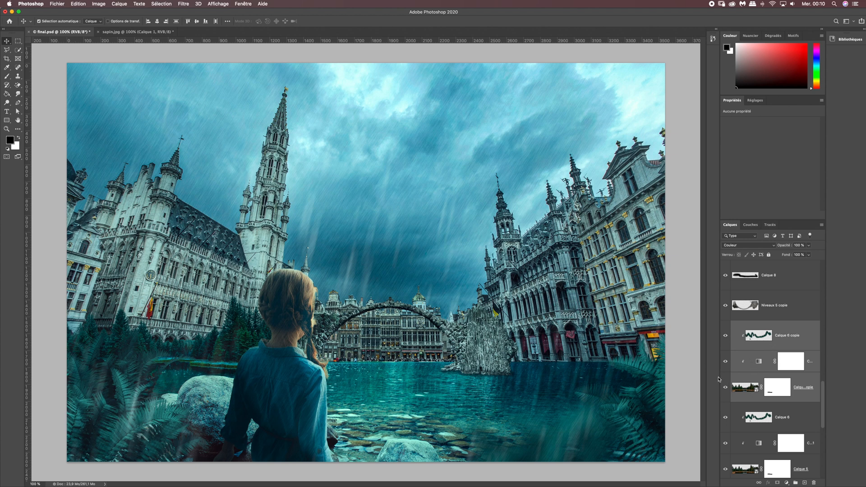
Move the duplicated firs to the right bank behind the bridge pier and scale them to about 103%.
{"action": "key", "text": "super+t"}
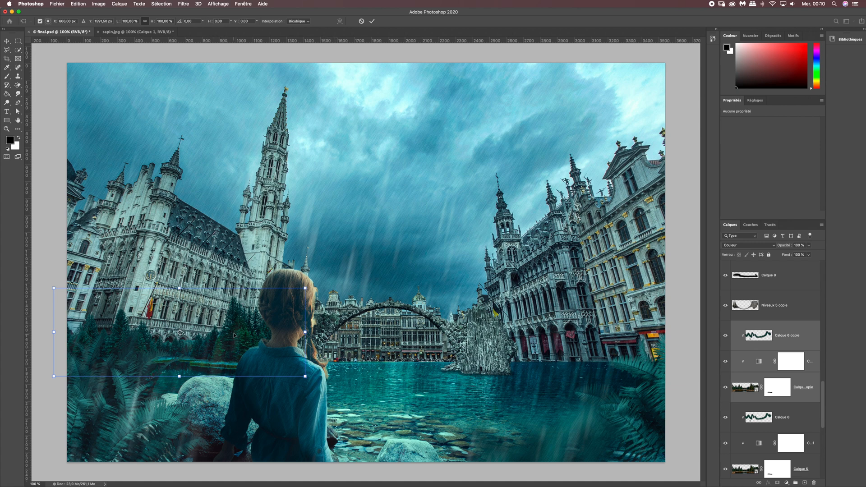
{"action": "left_click_drag", "start_coordinate": [235, 331], "coordinate": [526, 337]}
{"action": "left_click_drag", "start_coordinate": [457, 334], "coordinate": [651, 342]}
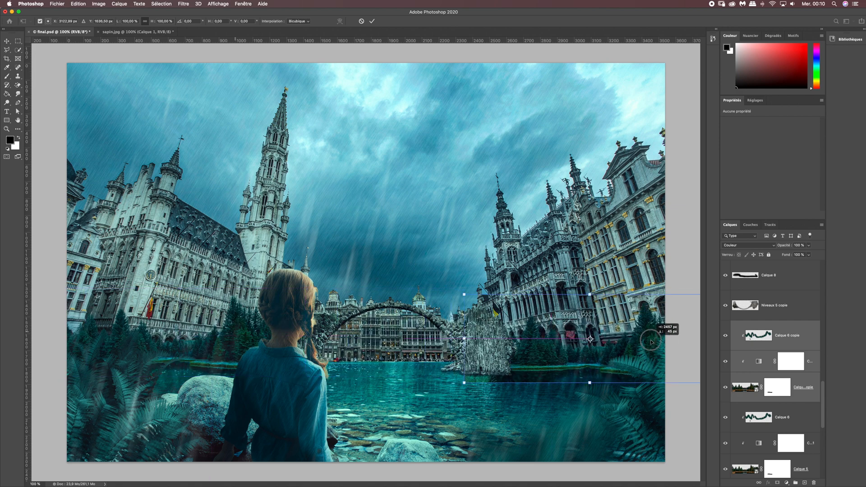
{"action": "mouse_move", "coordinate": [525, 361]}
{"action": "left_mouse_down"}
{"action": "mouse_move", "coordinate": [533, 349]}
{"action": "mouse_move", "coordinate": [532, 360]}
{"action": "left_mouse_up"}
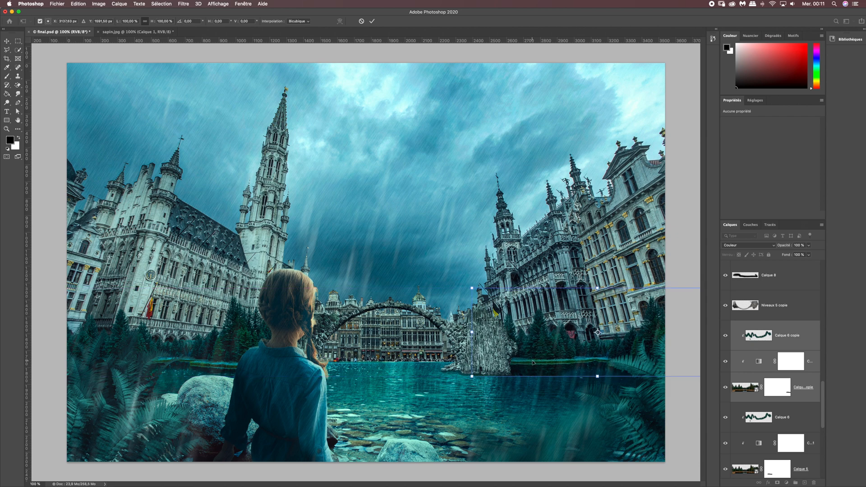
{"action": "left_click_drag", "start_coordinate": [470, 285], "coordinate": [465, 285]}
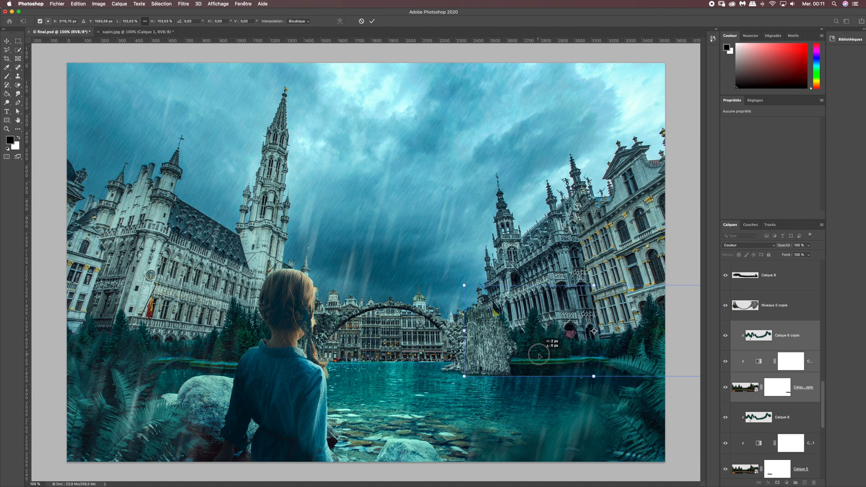
{"action": "left_click_drag", "start_coordinate": [538, 356], "coordinate": [545, 360]}
{"action": "key", "text": "Return"}
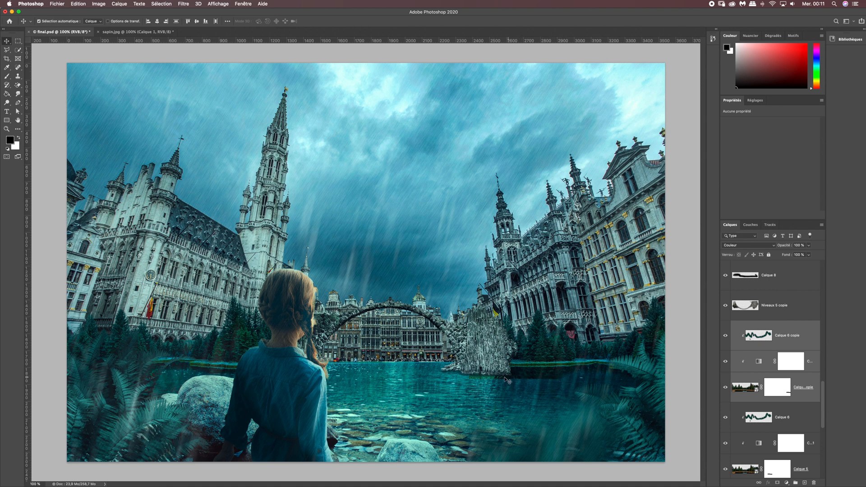
Mask out the dark water below the duplicated firs with a 100 px black brush, then compare the scene with and without them.
{"action": "left_click", "coordinate": [776, 392]}
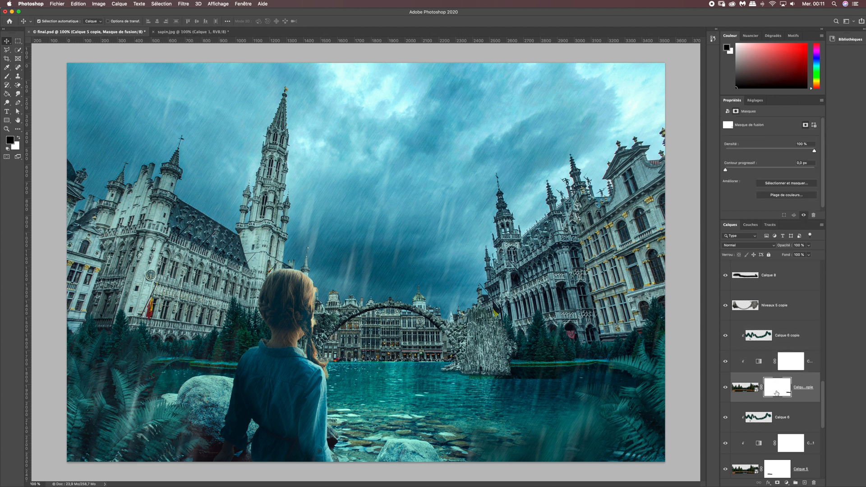
{"action": "left_click", "coordinate": [7, 76]}
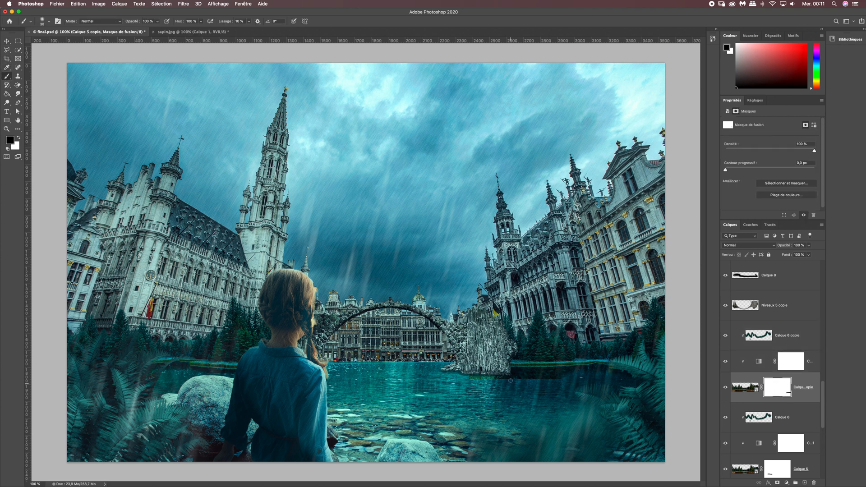
{"action": "left_click", "coordinate": [44, 23]}
{"action": "left_click", "coordinate": [74, 33]}
{"action": "type", "text": "100"}
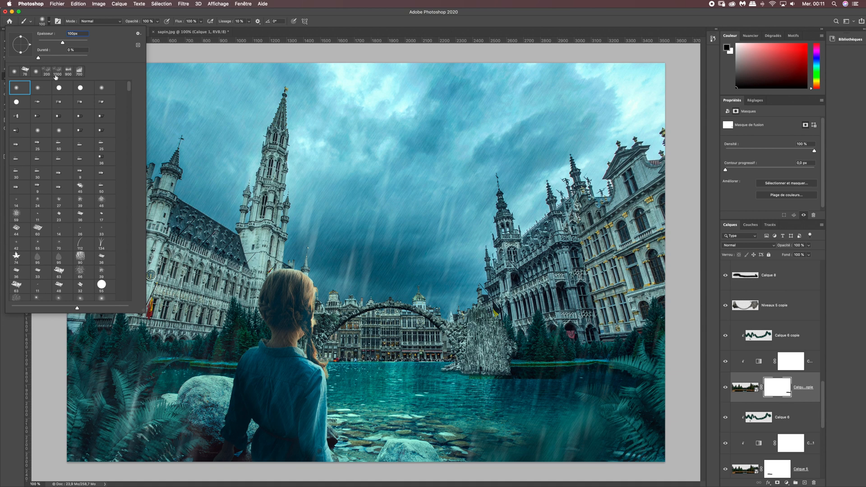
{"action": "left_click", "coordinate": [58, 11]}
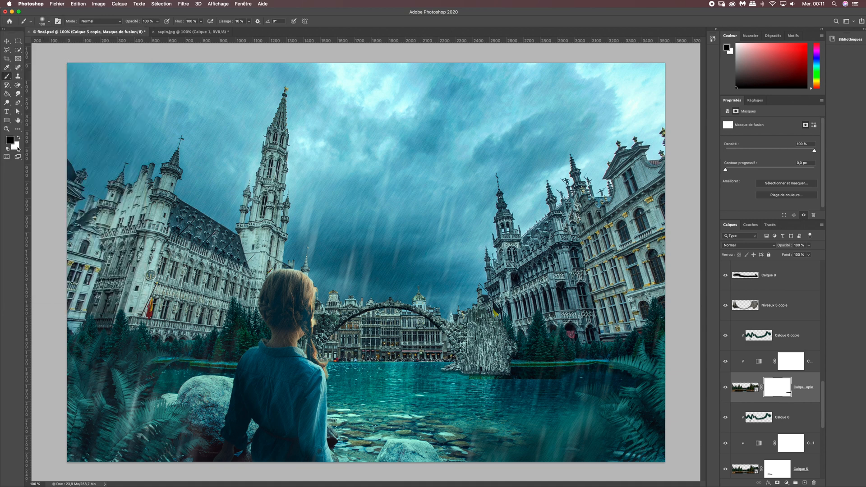
{"action": "mouse_move", "coordinate": [472, 381]}
{"action": "left_mouse_down"}
{"action": "mouse_move", "coordinate": [557, 381]}
{"action": "mouse_move", "coordinate": [529, 380]}
{"action": "left_mouse_up"}
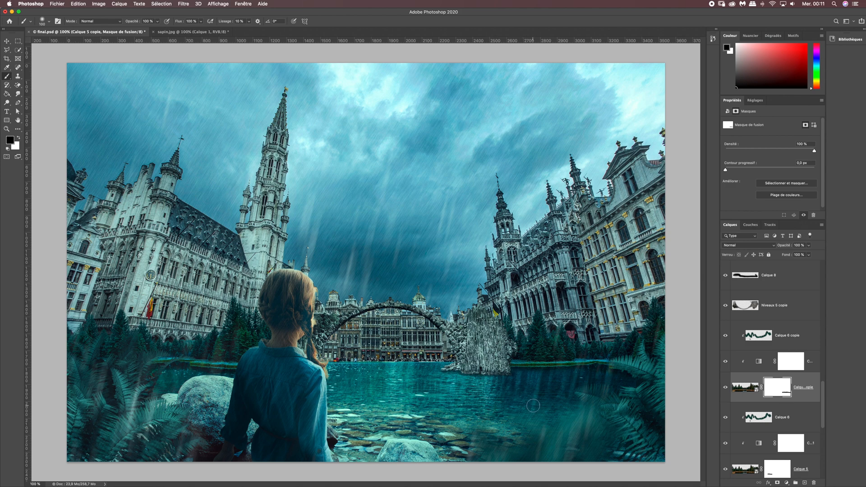
{"action": "left_click", "coordinate": [725, 388]}
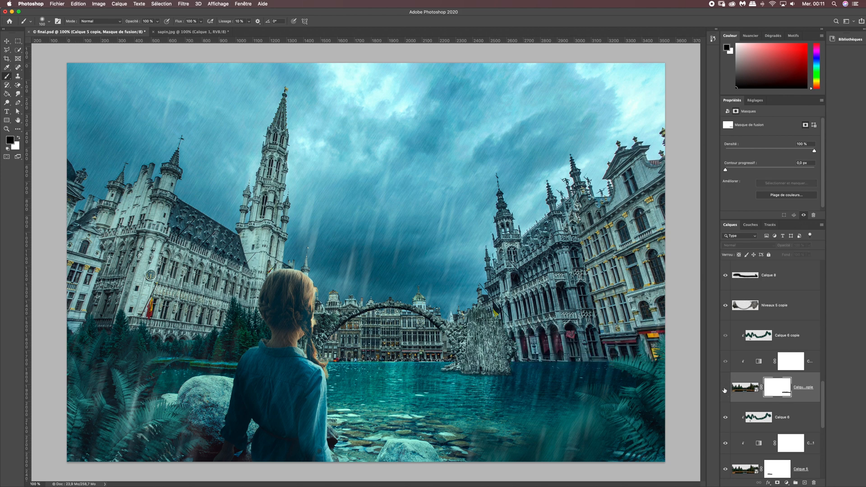
{"action": "left_click", "coordinate": [725, 387]}
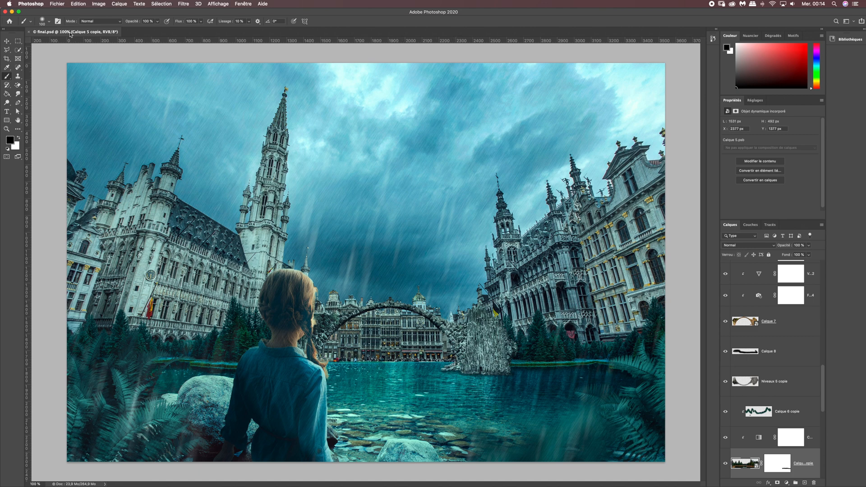
Open the image sapin2.jpg from the defi 2 folder.
{"action": "left_click", "coordinate": [57, 4]}
{"action": "left_click", "coordinate": [68, 22]}
{"action": "left_click", "coordinate": [418, 127]}
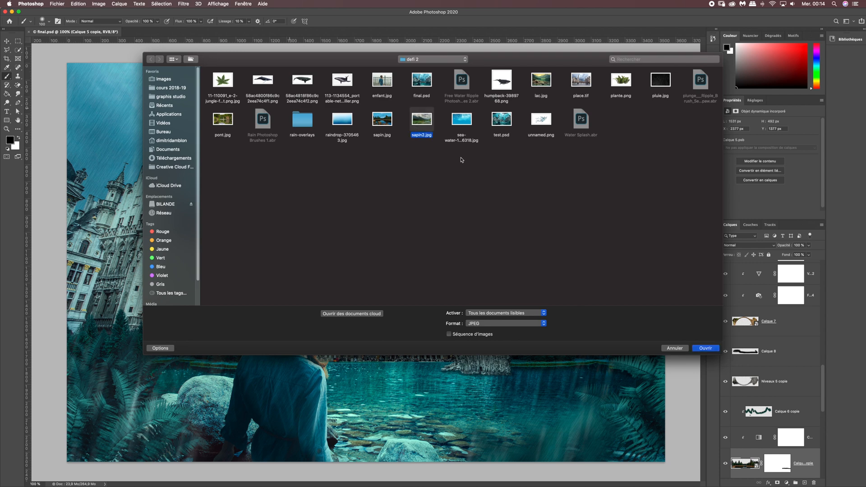
{"action": "left_click", "coordinate": [704, 348]}
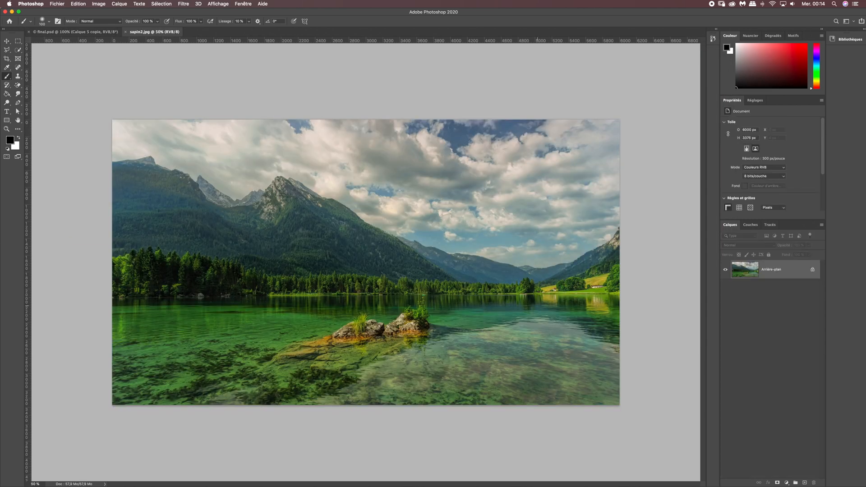
Select the strip of fir trees along the lake's far shore with the Quick Selection tool, leaving out the mountains.
{"action": "left_click", "coordinate": [19, 50]}
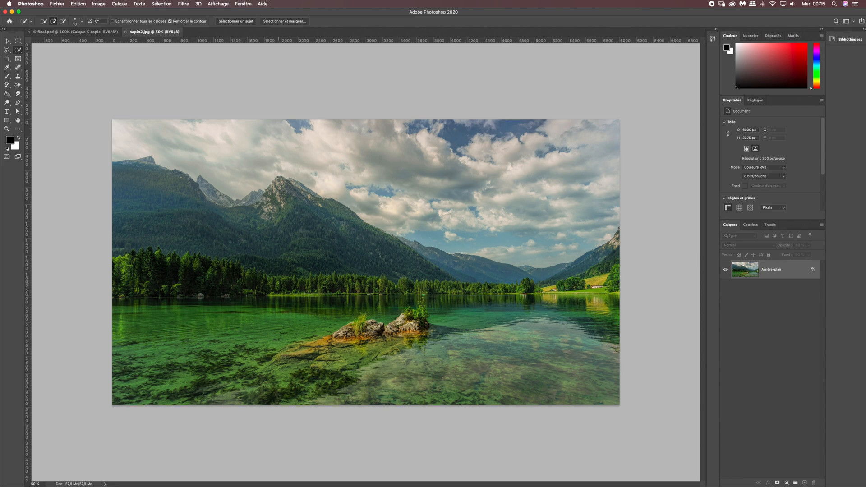
{"action": "mouse_move", "coordinate": [282, 284]}
{"action": "left_mouse_down"}
{"action": "mouse_move", "coordinate": [316, 284]}
{"action": "mouse_move", "coordinate": [238, 283]}
{"action": "left_mouse_up"}
{"action": "key", "text": "super+plus"}
{"action": "key", "text": "super+plus"}
{"action": "left_click", "coordinate": [223, 290]}
{"action": "left_click", "coordinate": [251, 292]}
{"action": "left_click", "coordinate": [256, 287]}
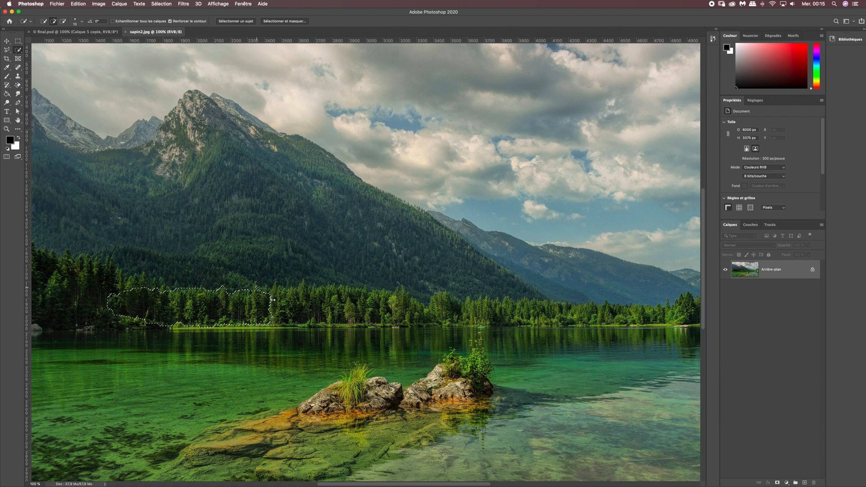
{"action": "left_click", "coordinate": [275, 297]}
{"action": "left_click_drag", "start_coordinate": [274, 319], "coordinate": [242, 321]}
{"action": "mouse_move", "coordinate": [293, 315]}
{"action": "left_mouse_down"}
{"action": "mouse_move", "coordinate": [339, 318]}
{"action": "mouse_move", "coordinate": [300, 325]}
{"action": "mouse_move", "coordinate": [355, 325]}
{"action": "left_mouse_up"}
{"action": "mouse_move", "coordinate": [302, 288]}
{"action": "left_mouse_down"}
{"action": "mouse_move", "coordinate": [322, 301]}
{"action": "mouse_move", "coordinate": [329, 290]}
{"action": "left_mouse_up"}
{"action": "mouse_move", "coordinate": [333, 290]}
{"action": "left_mouse_down"}
{"action": "mouse_move", "coordinate": [397, 313]}
{"action": "mouse_move", "coordinate": [403, 296]}
{"action": "mouse_move", "coordinate": [362, 324]}
{"action": "mouse_move", "coordinate": [449, 311]}
{"action": "mouse_move", "coordinate": [496, 318]}
{"action": "mouse_move", "coordinate": [495, 308]}
{"action": "mouse_move", "coordinate": [501, 317]}
{"action": "mouse_move", "coordinate": [470, 344]}
{"action": "mouse_move", "coordinate": [377, 345]}
{"action": "mouse_move", "coordinate": [475, 376]}
{"action": "mouse_move", "coordinate": [415, 382]}
{"action": "left_mouse_up"}
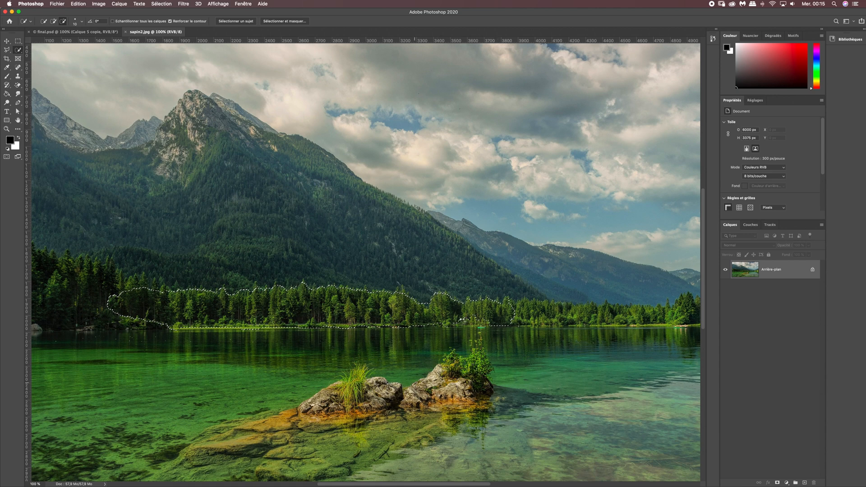
{"action": "mouse_move", "coordinate": [510, 321]}
{"action": "left_mouse_down"}
{"action": "mouse_move", "coordinate": [593, 315]}
{"action": "mouse_move", "coordinate": [579, 309]}
{"action": "left_mouse_up"}
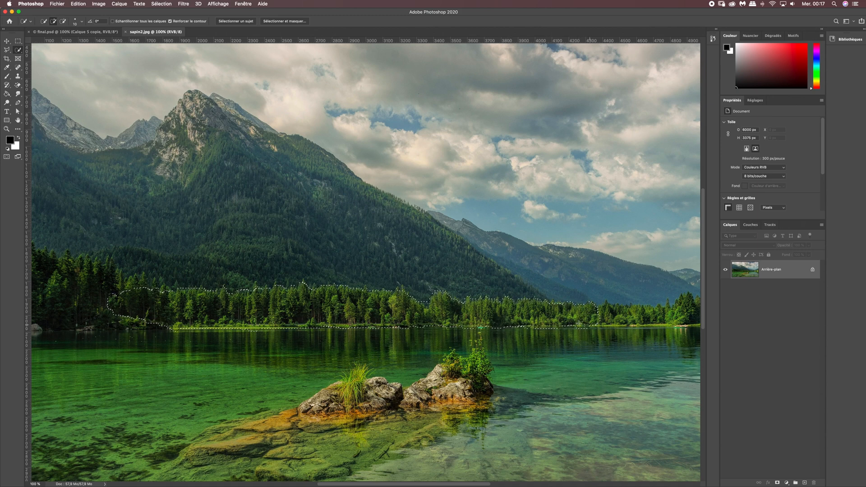
Refine the lower edge of the tree selection along the shoreline, subtracting the spilled water areas.
{"action": "key", "text": "alt"}
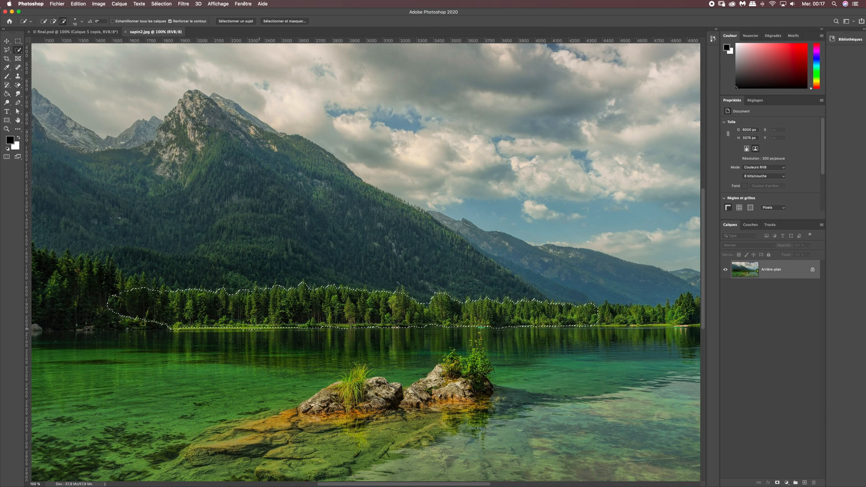
{"action": "left_click", "coordinate": [249, 324], "text": "alt"}
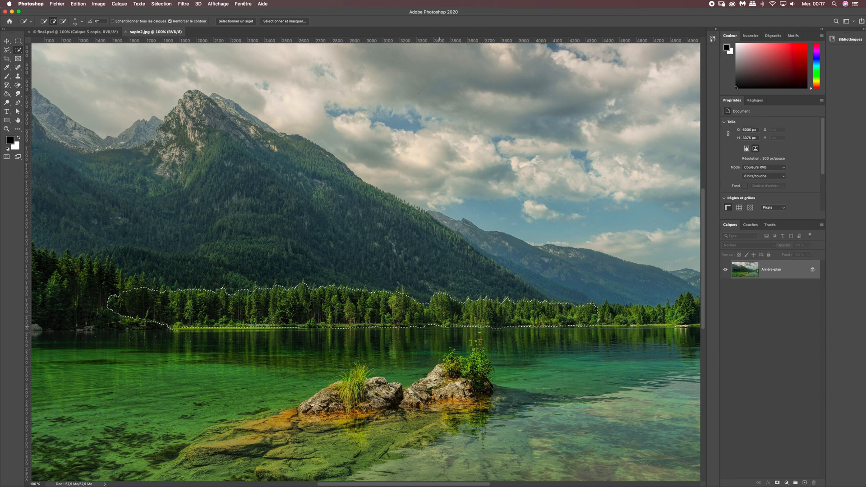
{"action": "key", "text": "alt"}
{"action": "left_click_drag", "start_coordinate": [449, 331], "coordinate": [432, 325]}
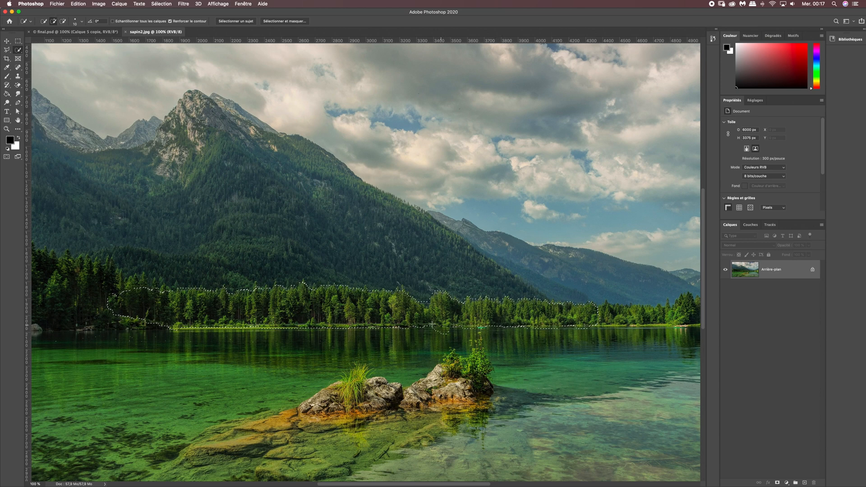
{"action": "left_click", "coordinate": [443, 328], "text": "alt"}
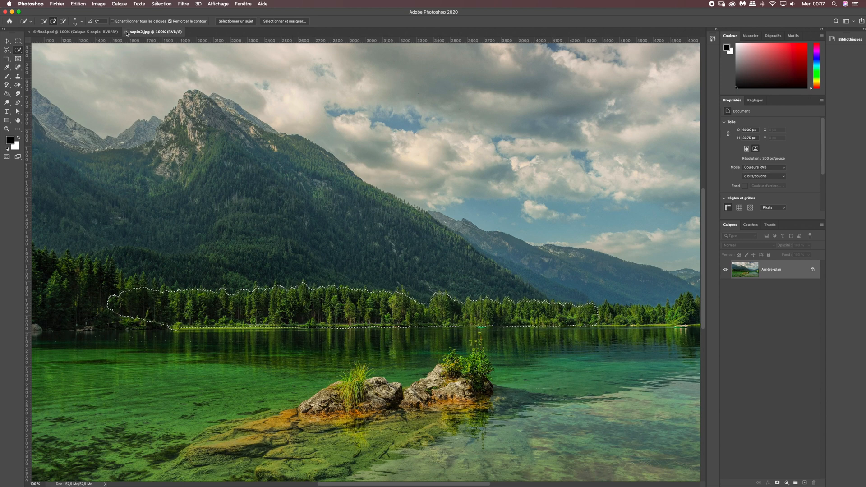
Paste the selected tree strip into final.psd just above the Calque 0 copie layer and convert it to a smart object.
{"action": "key", "text": "super+w"}
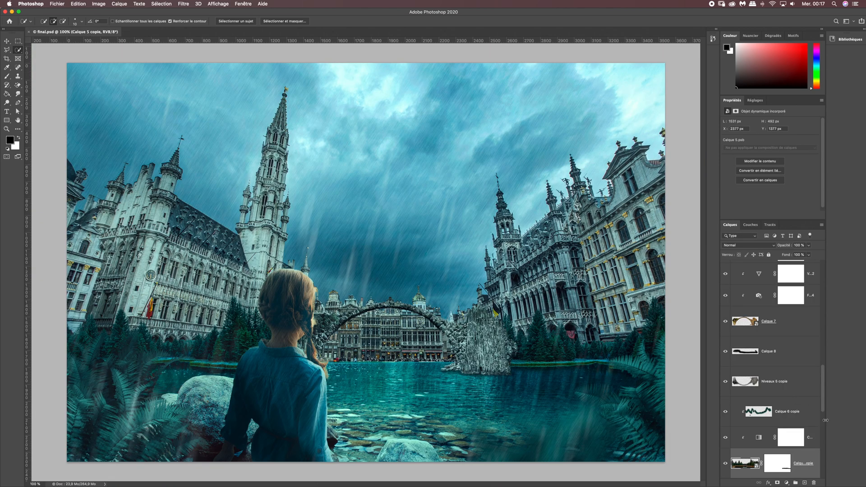
{"action": "left_click_drag", "start_coordinate": [822, 409], "coordinate": [824, 453]}
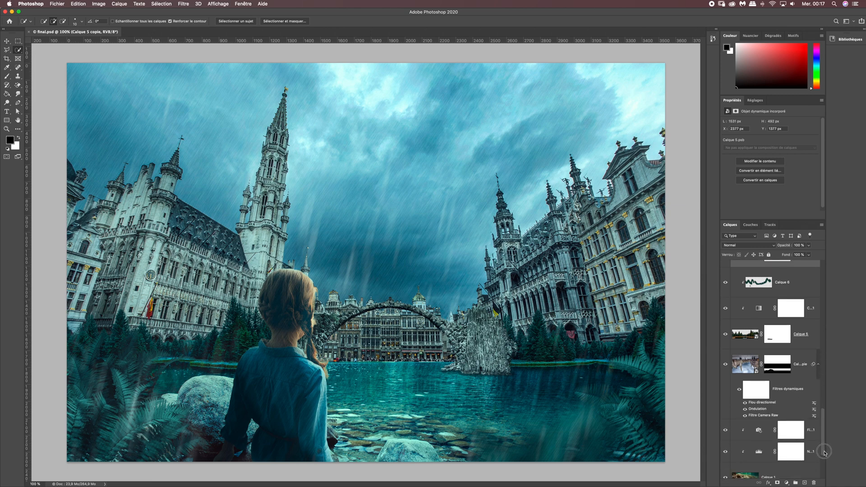
{"action": "left_click", "coordinate": [806, 370]}
{"action": "key", "text": "cmd+v"}
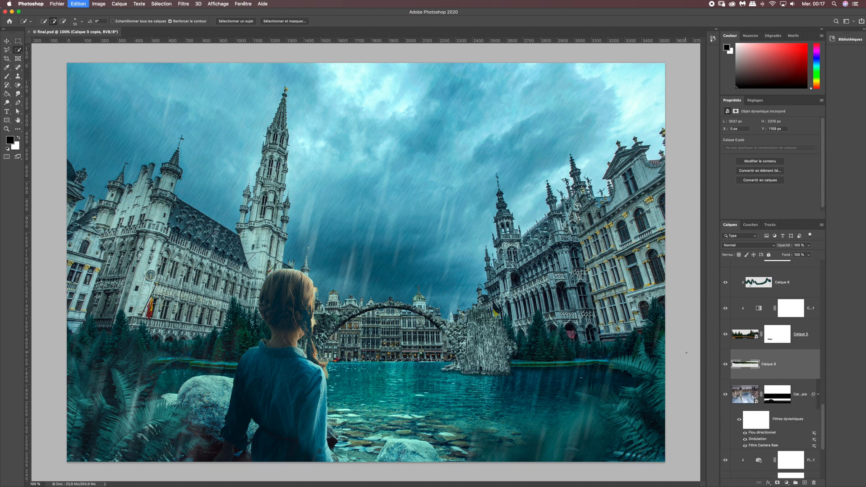
{"action": "right_click", "coordinate": [784, 370]}
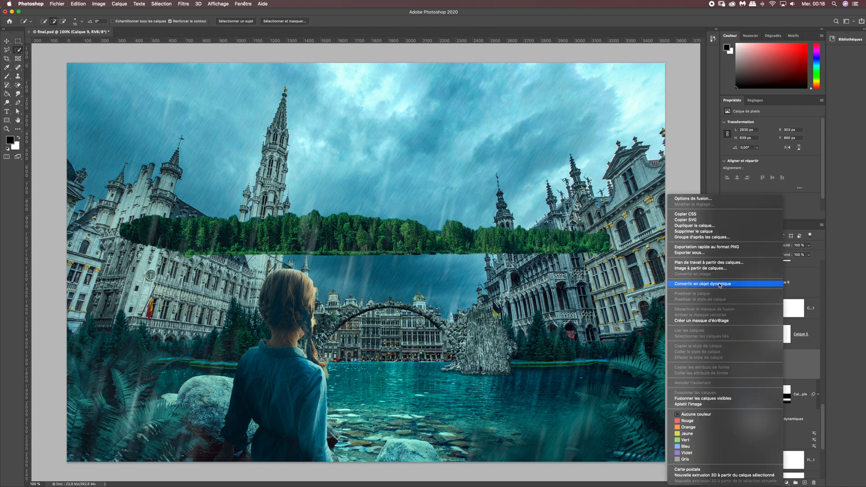
{"action": "left_click", "coordinate": [720, 284]}
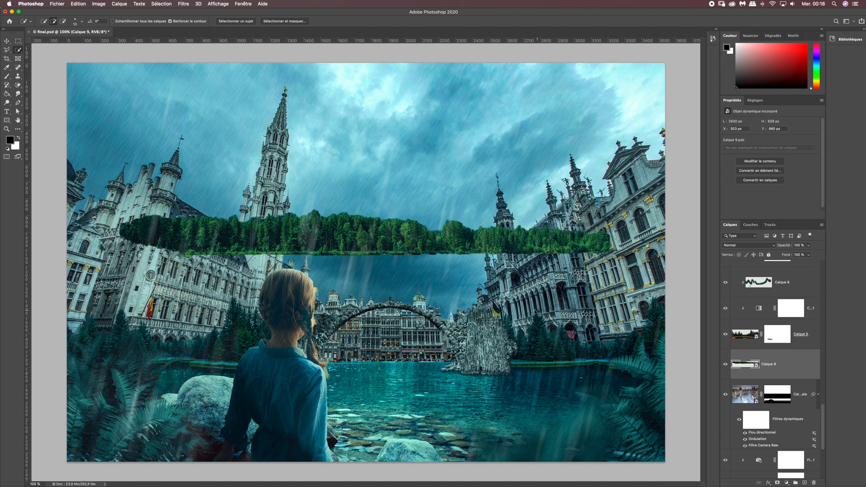
Scale the tree strip down to about 1538 px wide and place it on the far bank under the bridge arch.
{"action": "key", "text": "super+t"}
{"action": "left_click_drag", "start_coordinate": [118, 209], "coordinate": [346, 247]}
{"action": "left_click_drag", "start_coordinate": [435, 275], "coordinate": [334, 354]}
{"action": "left_click_drag", "start_coordinate": [333, 353], "coordinate": [333, 354]}
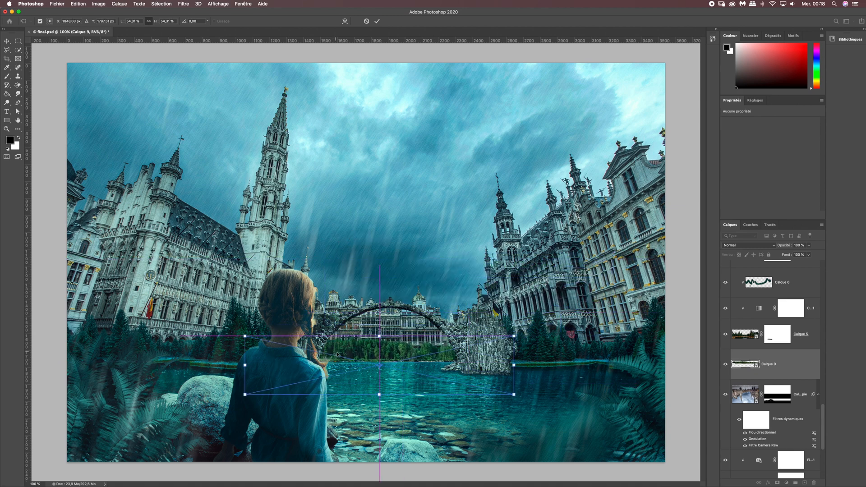
{"action": "left_click_drag", "start_coordinate": [425, 355], "coordinate": [428, 359]}
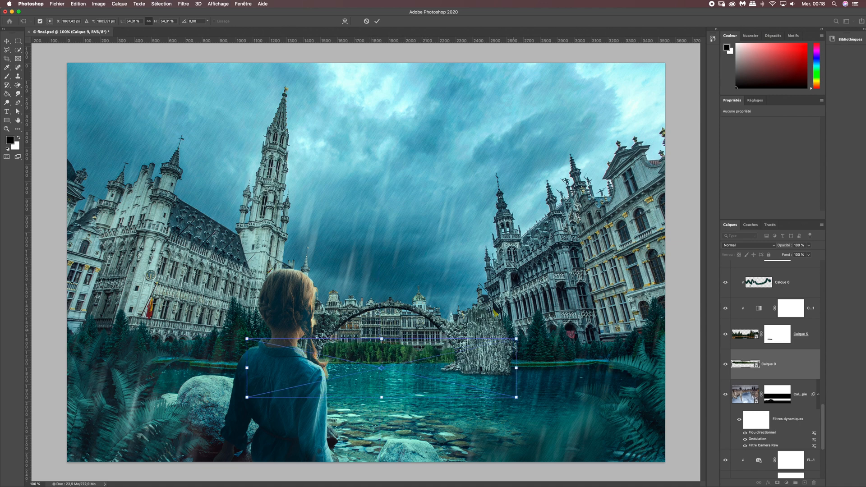
{"action": "left_click_drag", "start_coordinate": [517, 339], "coordinate": [508, 341]}
{"action": "key", "text": "Return"}
{"action": "key", "text": "w"}
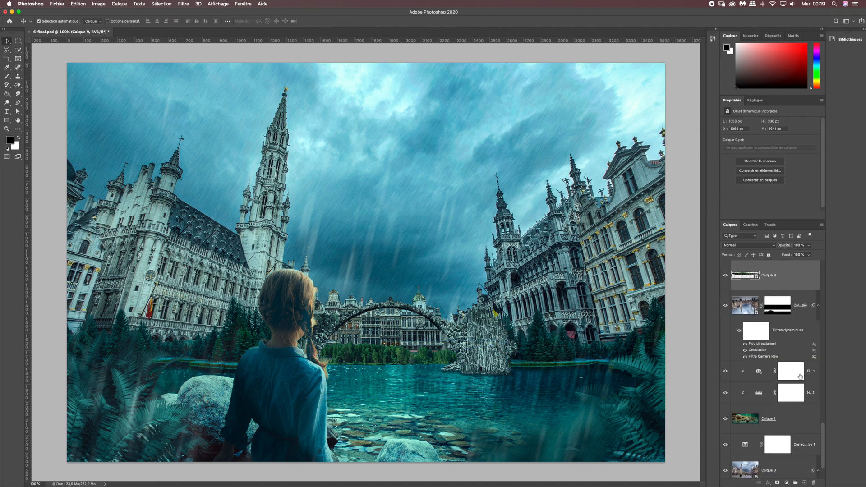
Duplicate the firs' gradient map adjustment above the new tree strip, clip it to that layer, and compare the effect.
{"action": "left_click_drag", "start_coordinate": [823, 429], "coordinate": [822, 416]}
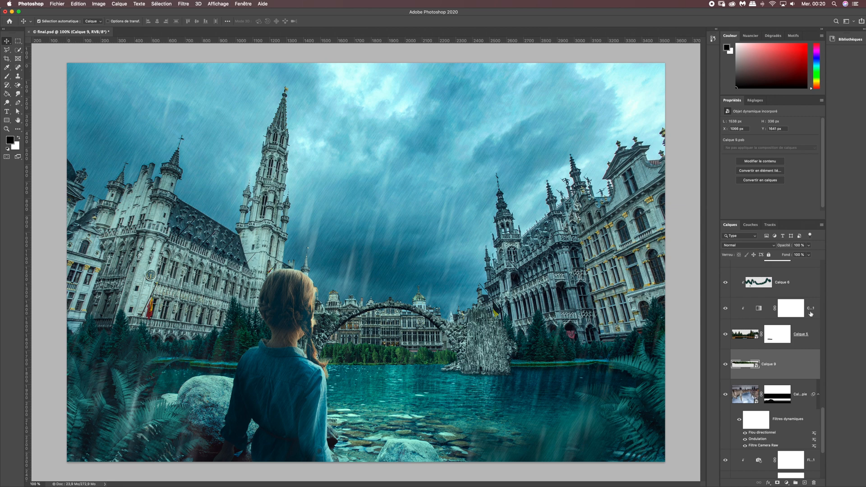
{"action": "left_click_drag", "start_coordinate": [810, 311], "coordinate": [795, 355]}
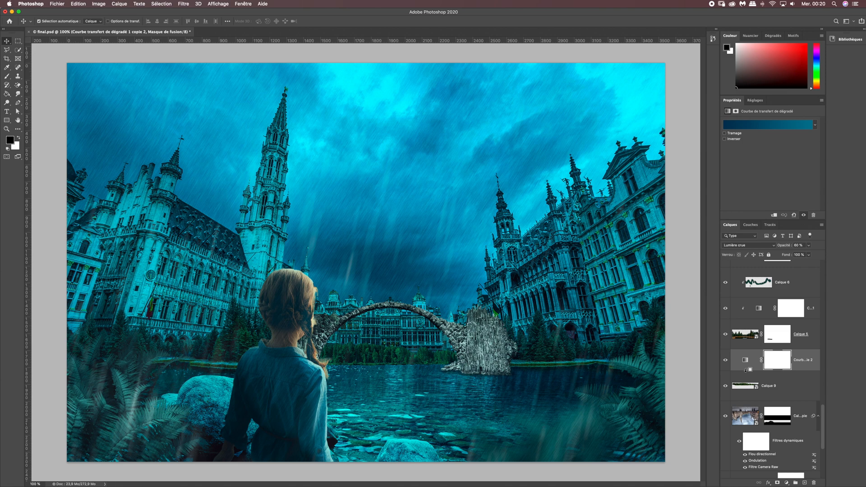
{"action": "left_click", "coordinate": [745, 371], "text": "alt"}
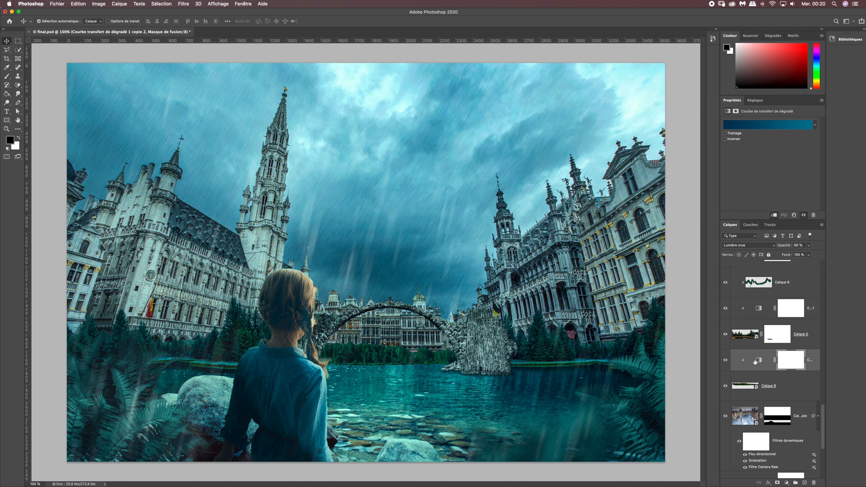
{"action": "left_click", "coordinate": [725, 361]}
{"action": "left_click", "coordinate": [725, 361]}
Add a Brightness/Contrast adjustment clipped to the tree strip with brightness -43, and compare the result.
{"action": "left_click", "coordinate": [786, 482]}
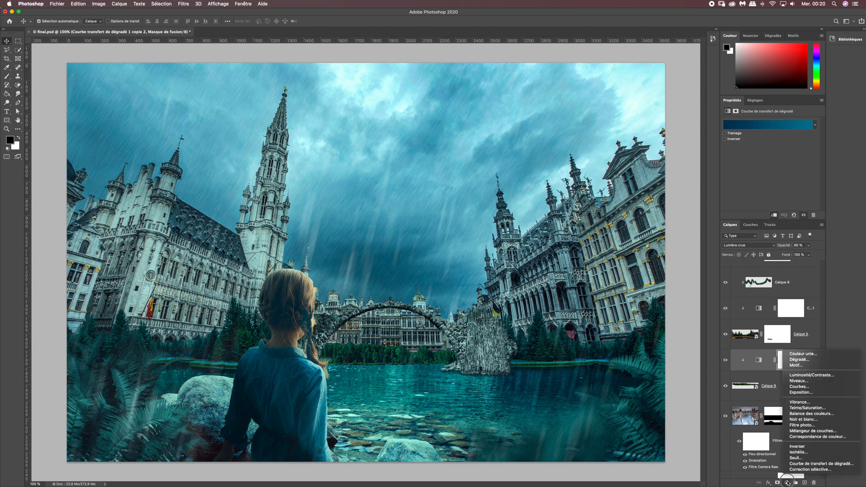
{"action": "left_click", "coordinate": [801, 379]}
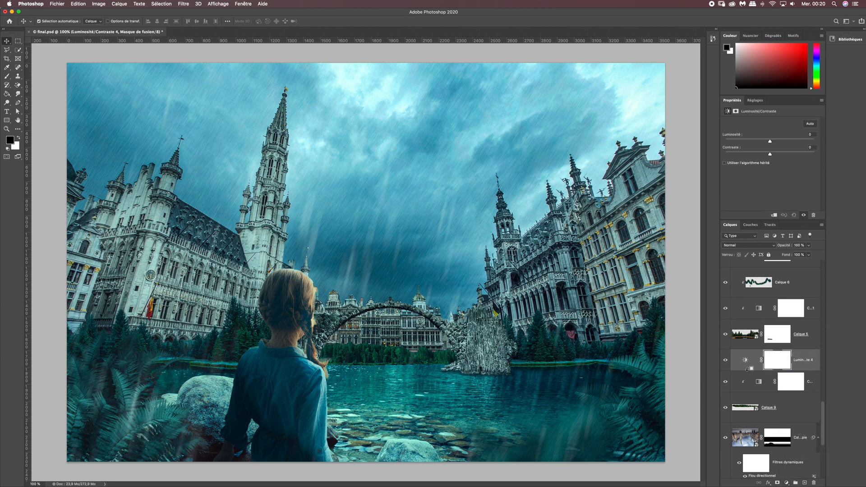
{"action": "left_click", "coordinate": [747, 367], "text": "alt"}
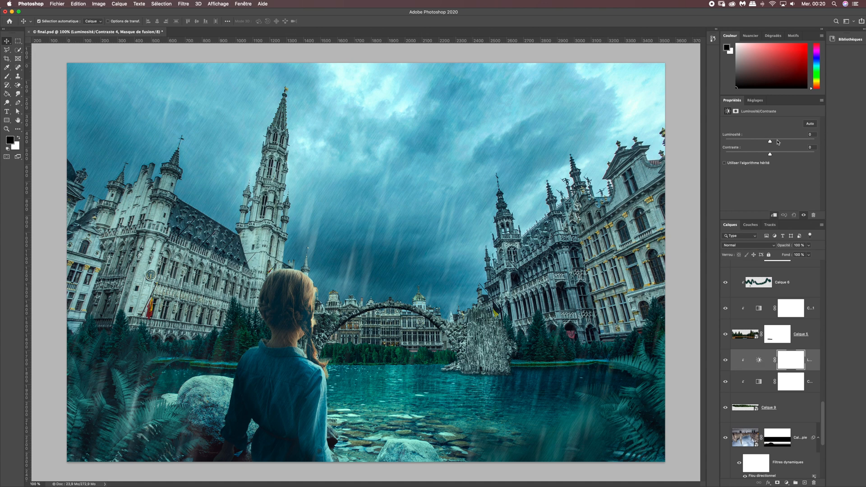
{"action": "left_click_drag", "start_coordinate": [769, 142], "coordinate": [757, 143]}
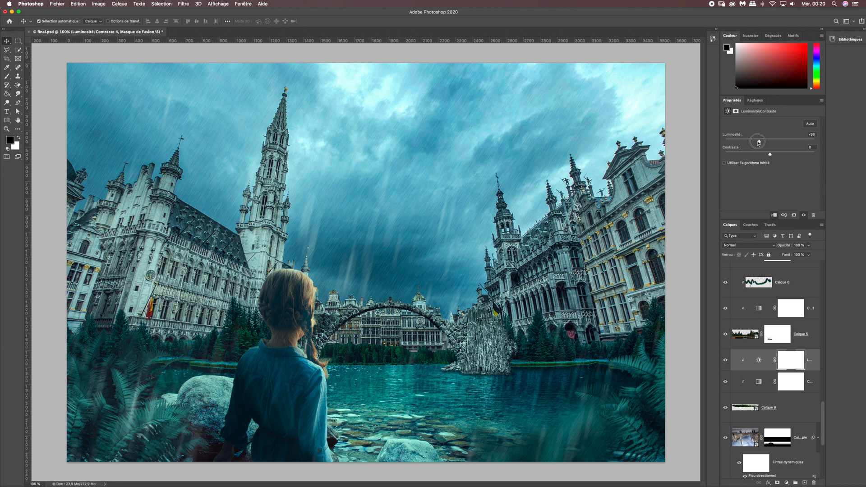
{"action": "double_click", "coordinate": [813, 134]}
{"action": "left_click", "coordinate": [724, 360]}
{"action": "left_click", "coordinate": [724, 361]}
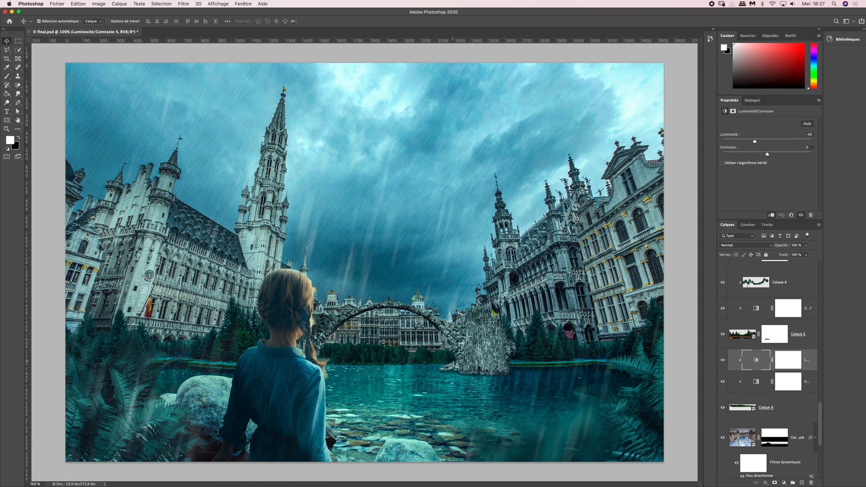
Create an empty layer between the Calque 0 copie layer and the tree strip.
{"action": "left_click_drag", "start_coordinate": [820, 405], "coordinate": [822, 415]}
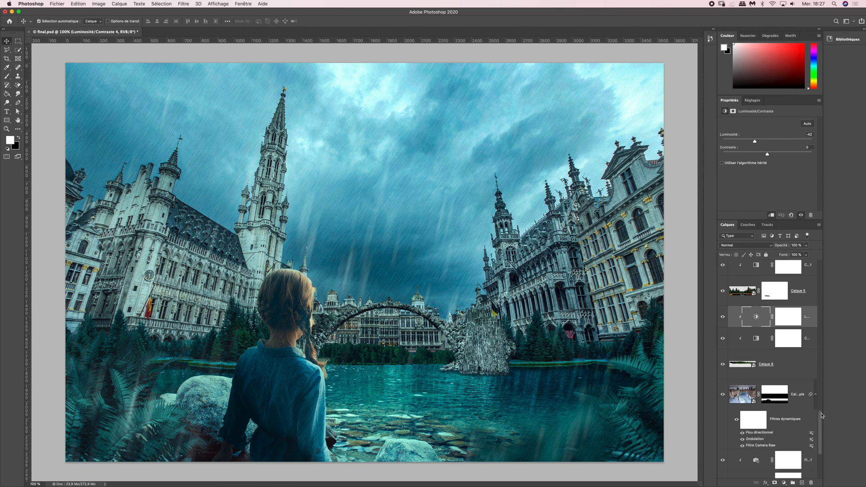
{"action": "left_click", "coordinate": [743, 397]}
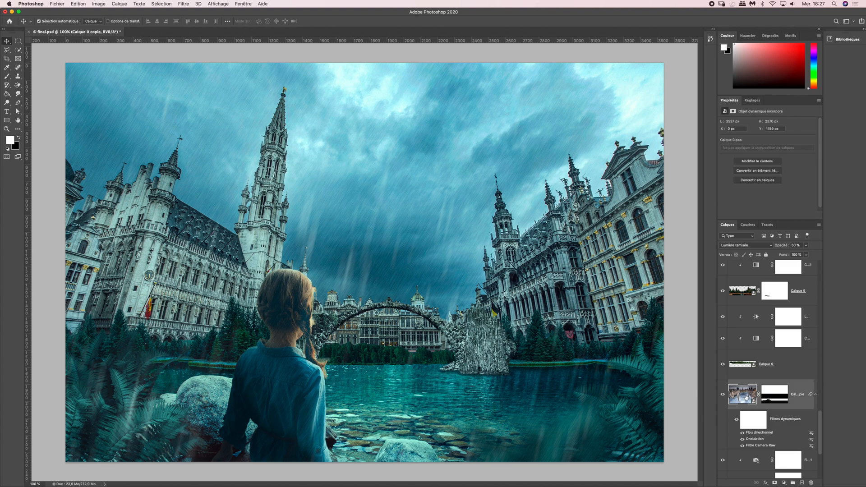
{"action": "left_click", "coordinate": [802, 483]}
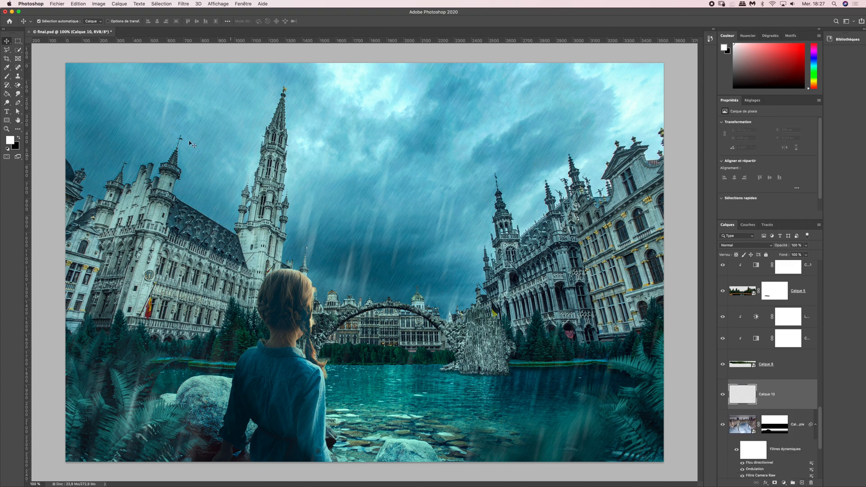
Paint a shadow along the far bank under the arch with a soft black 100 px brush and set the layer's opacity to 79%.
{"action": "left_click", "coordinate": [7, 77]}
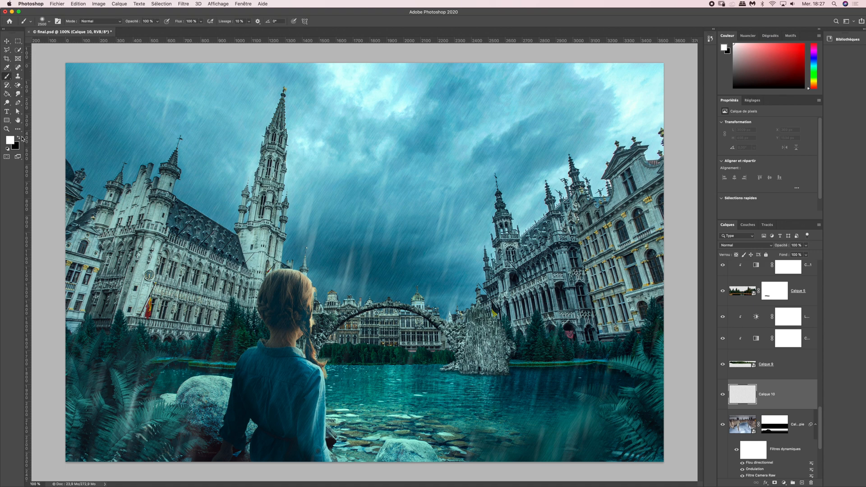
{"action": "key", "text": "x"}
{"action": "left_click", "coordinate": [44, 24]}
{"action": "left_click_drag", "start_coordinate": [84, 42], "coordinate": [62, 43]}
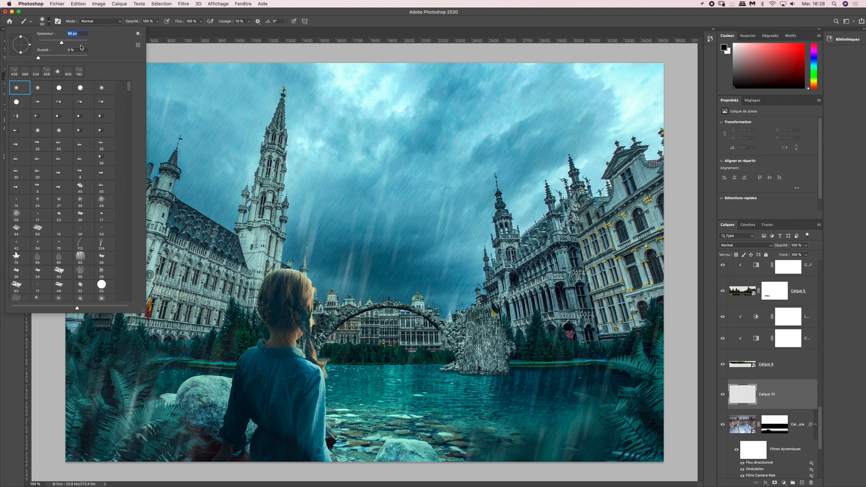
{"action": "type", "text": "1"}
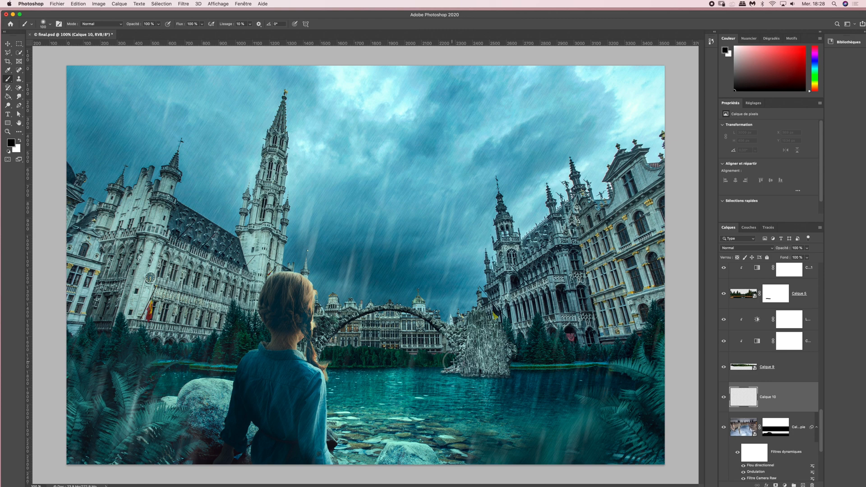
{"action": "left_click_drag", "start_coordinate": [359, 359], "coordinate": [321, 363]}
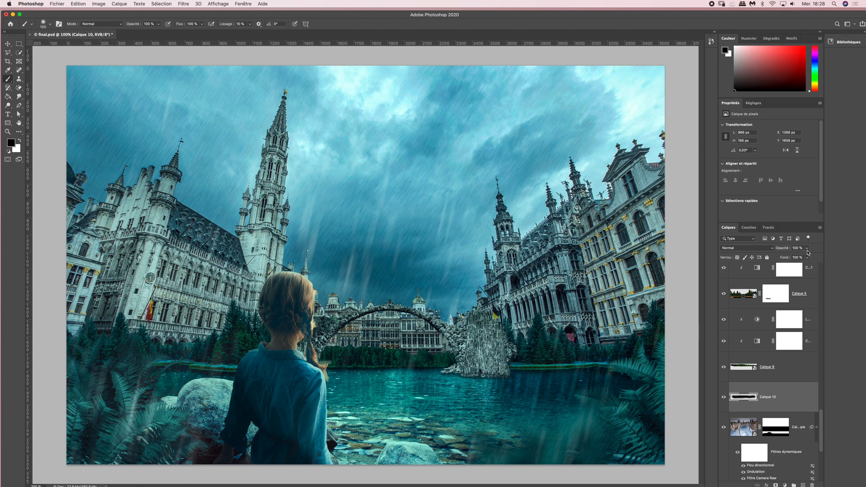
{"action": "left_click", "coordinate": [807, 249]}
{"action": "left_click_drag", "start_coordinate": [807, 256], "coordinate": [799, 249]}
Import the brume.abr brush set from the defi 2 folder.
{"action": "left_click", "coordinate": [44, 24]}
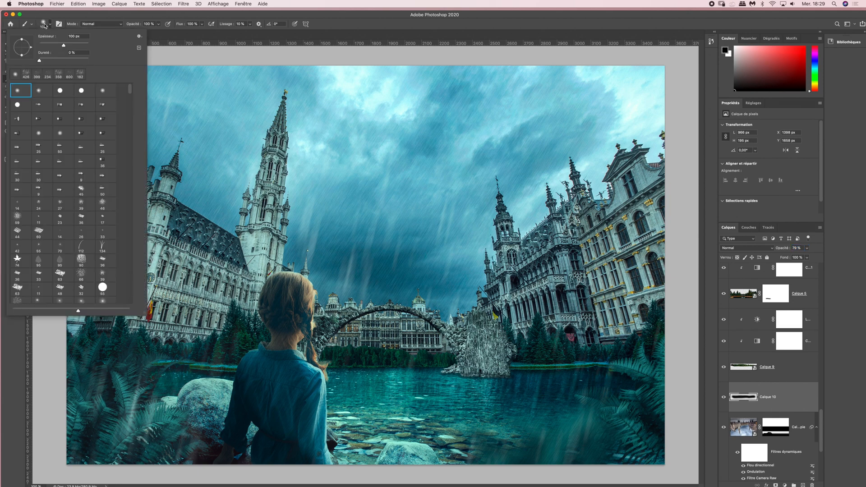
{"action": "left_click", "coordinate": [139, 37]}
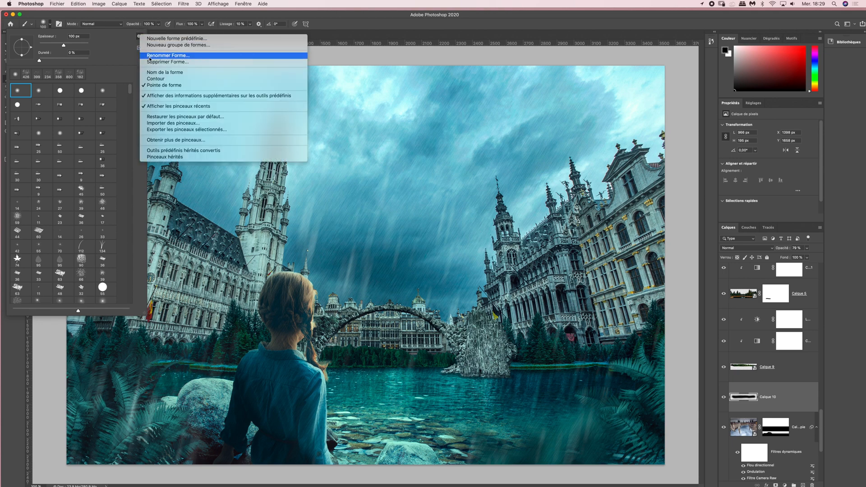
{"action": "left_click", "coordinate": [172, 123]}
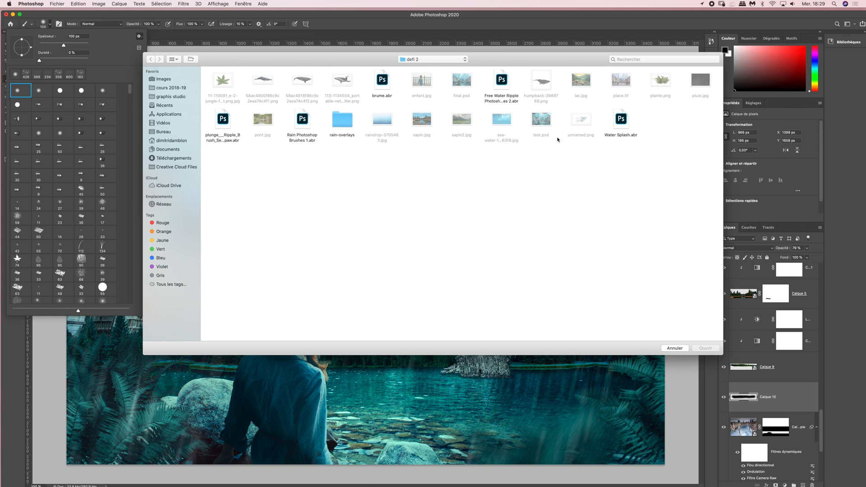
{"action": "left_click", "coordinate": [385, 84]}
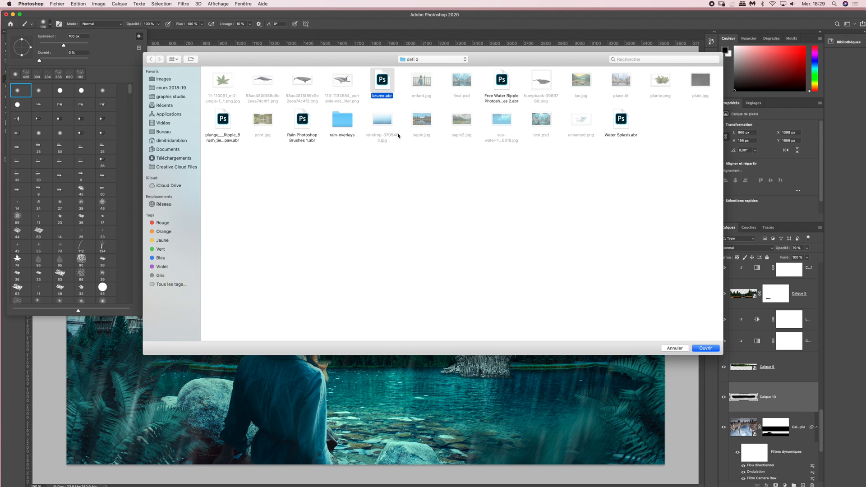
{"action": "left_click", "coordinate": [702, 348]}
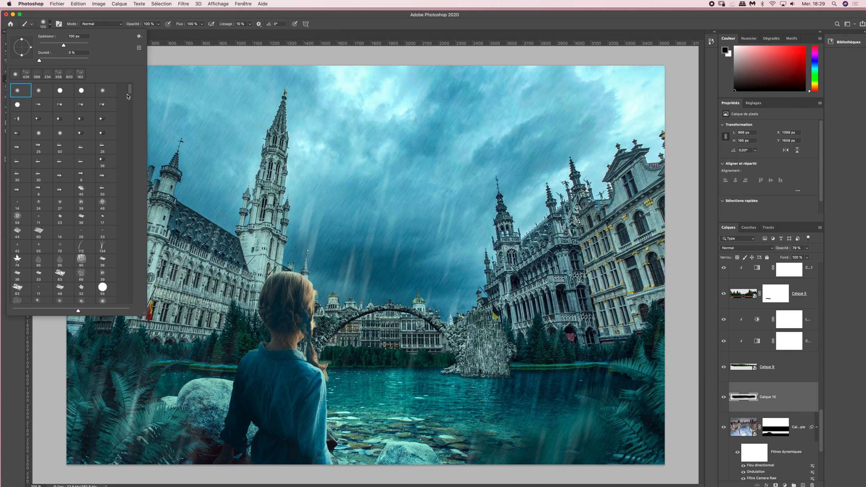
Choose the first fog brush in the "brume 3" brush group and set its size to 400 px.
{"action": "left_click_drag", "start_coordinate": [129, 90], "coordinate": [132, 308]}
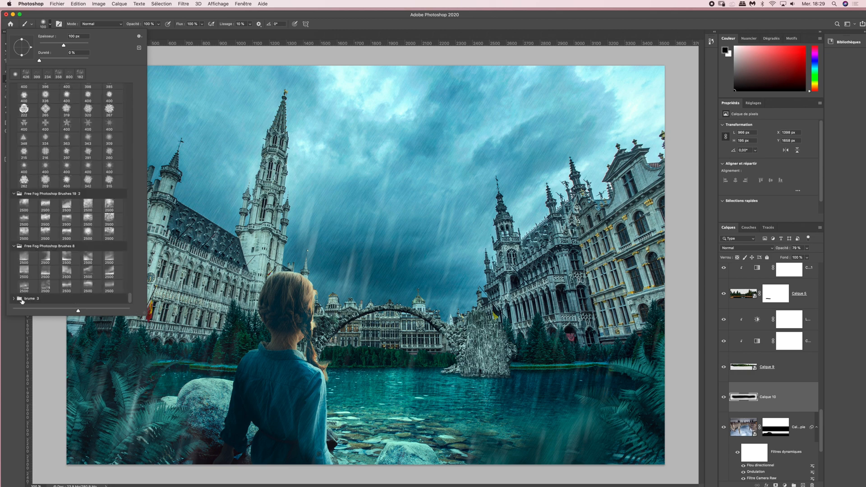
{"action": "left_click", "coordinate": [13, 300]}
{"action": "left_click_drag", "start_coordinate": [131, 298], "coordinate": [131, 310]}
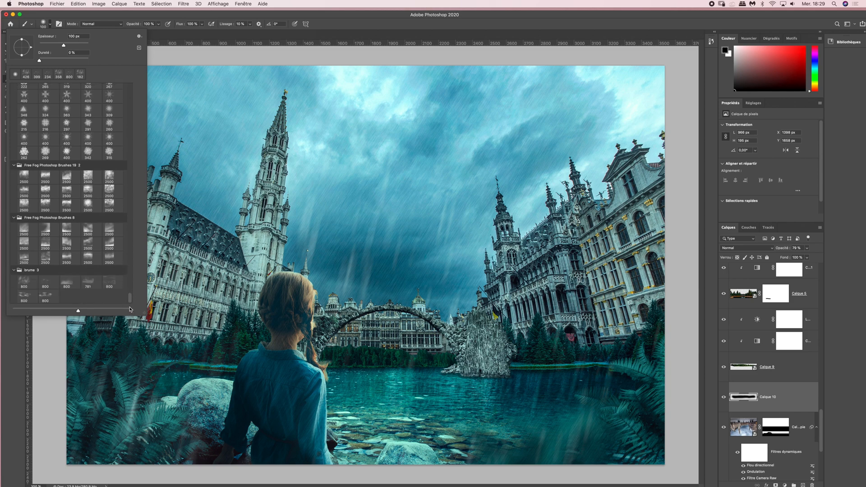
{"action": "left_click", "coordinate": [25, 283]}
{"action": "left_click", "coordinate": [59, 37]}
{"action": "type", "text": "400"}
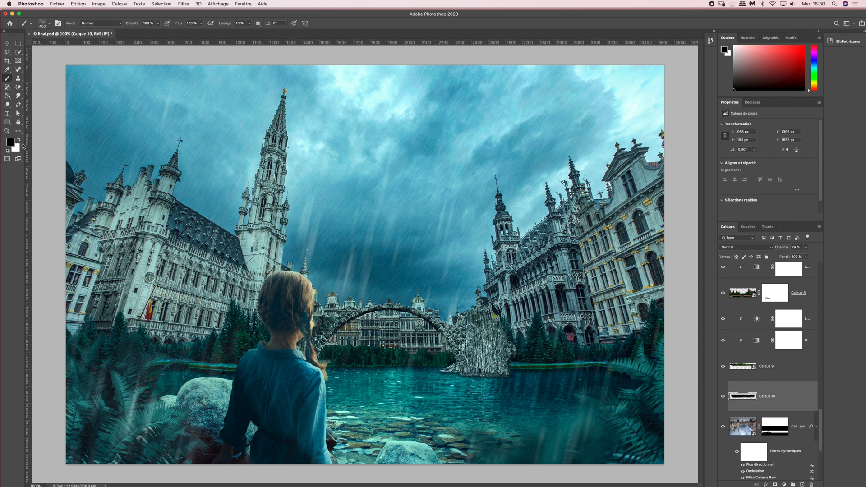
Set the foreground colour to white and create a new layer above the Levels adjustment just below the girl's layer.
{"action": "left_click", "coordinate": [20, 142]}
{"action": "left_click_drag", "start_coordinate": [820, 426], "coordinate": [820, 426]}
{"action": "left_click_drag", "start_coordinate": [820, 413], "coordinate": [818, 360]}
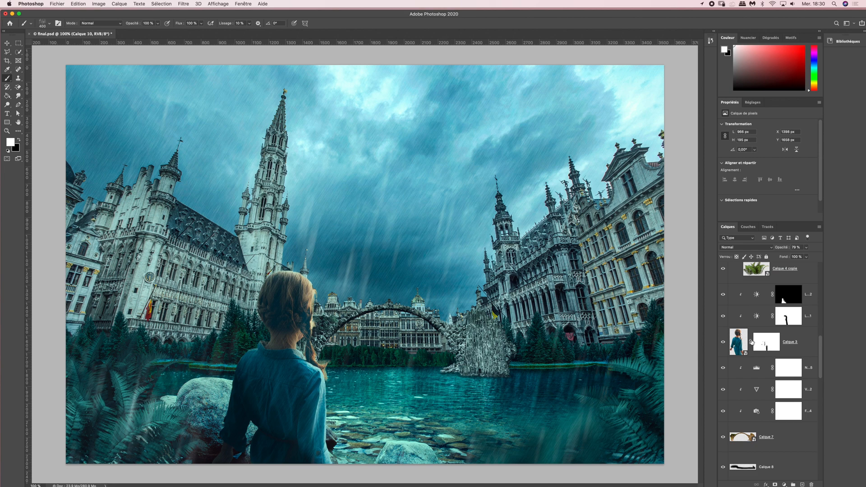
{"action": "left_click", "coordinate": [760, 372]}
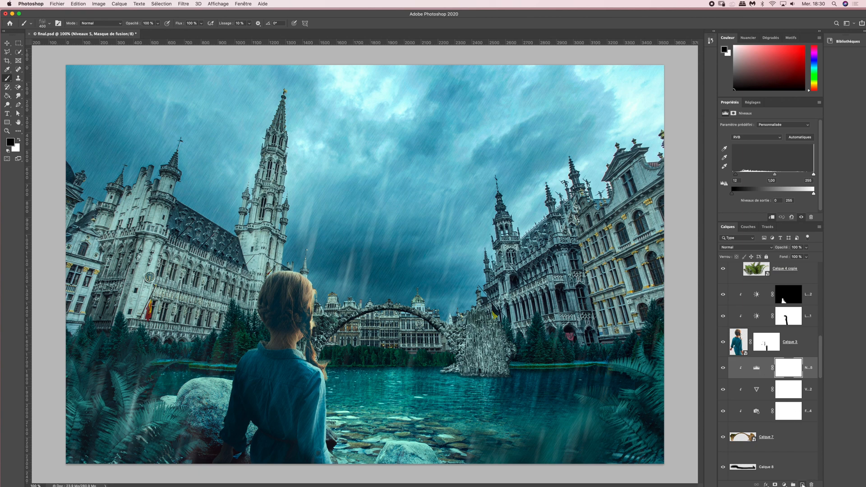
{"action": "key", "text": "x"}
{"action": "left_click", "coordinate": [802, 485]}
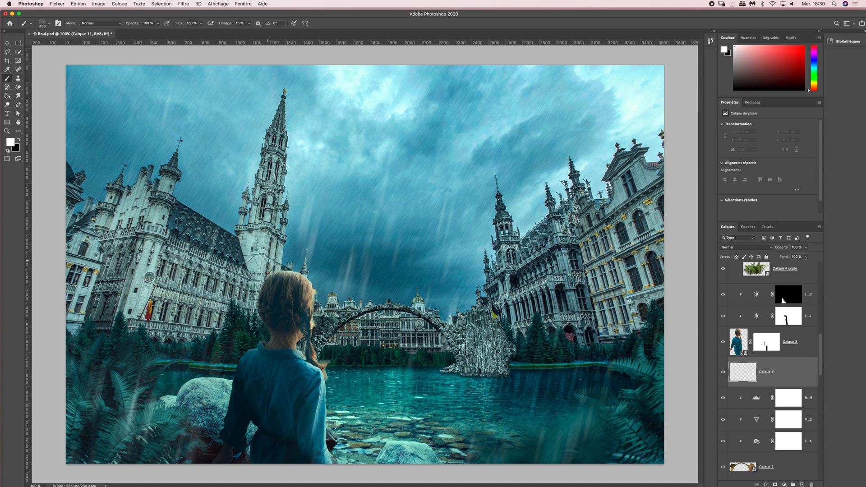
Dab white fog along the far shoreline from the ferns, behind the girl, to just past her shoulder.
{"action": "left_click", "coordinate": [41, 24]}
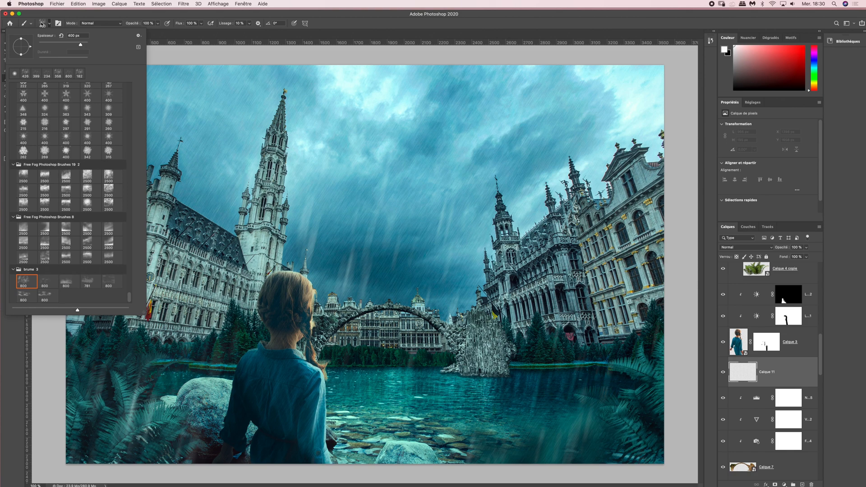
{"action": "left_click", "coordinate": [42, 23]}
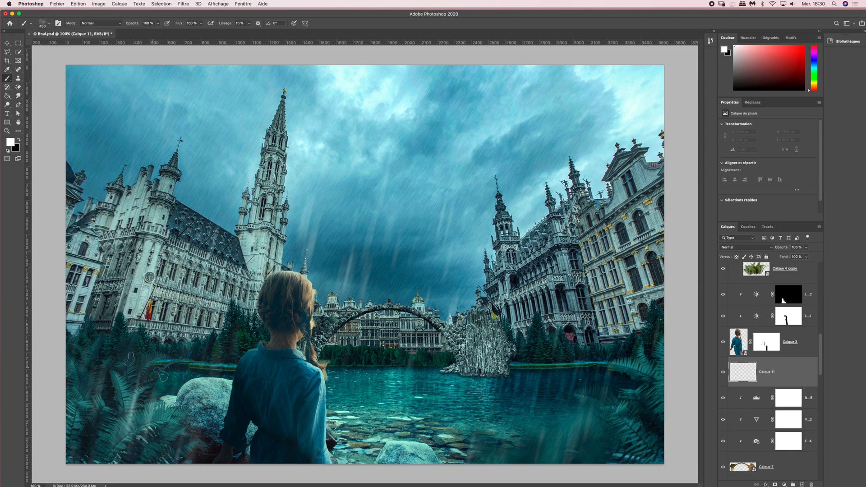
{"action": "left_click", "coordinate": [159, 367]}
{"action": "left_click", "coordinate": [179, 365]}
{"action": "left_click", "coordinate": [200, 368]}
{"action": "left_click", "coordinate": [224, 369]}
{"action": "left_click", "coordinate": [249, 356]}
{"action": "left_click", "coordinate": [260, 343]}
{"action": "left_click", "coordinate": [251, 370]}
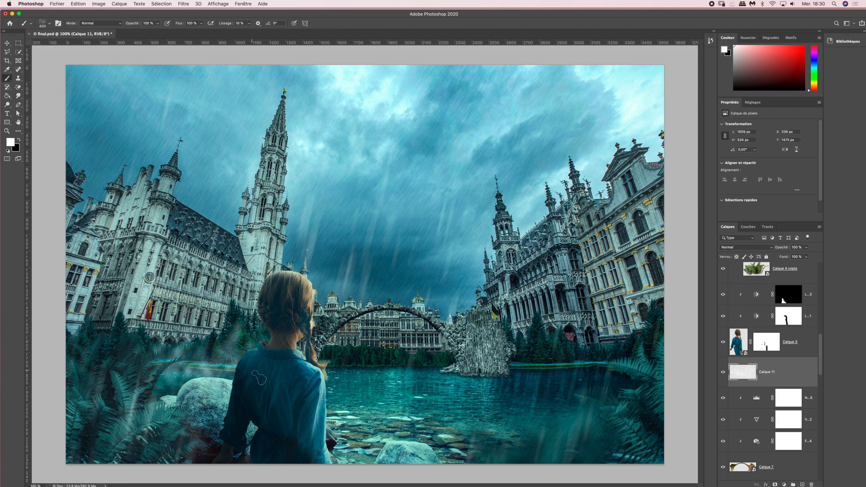
{"action": "left_click", "coordinate": [237, 370]}
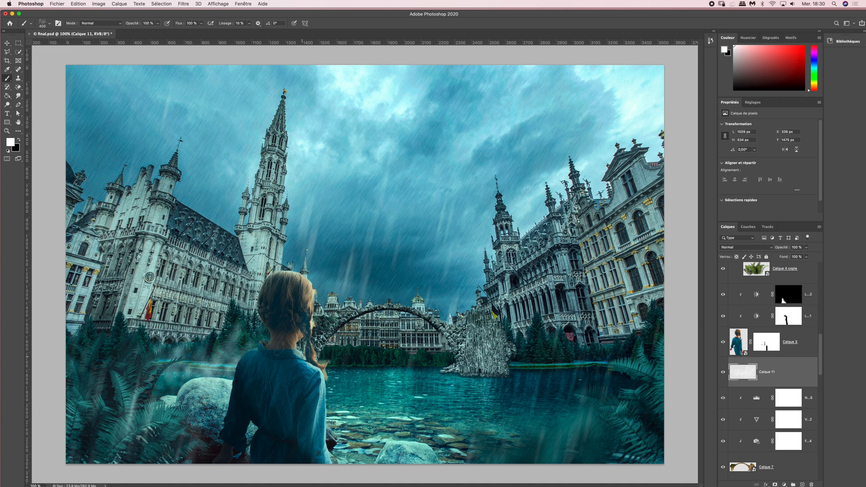
{"action": "left_click", "coordinate": [336, 367]}
{"action": "left_click", "coordinate": [334, 355]}
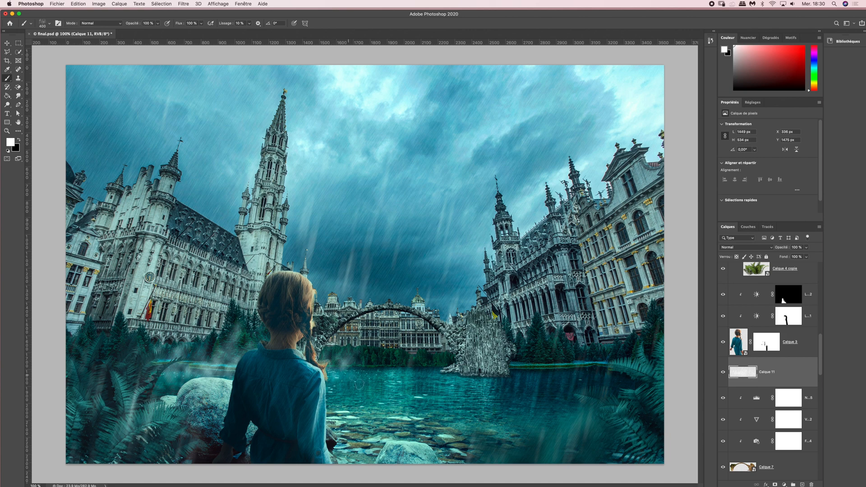
{"action": "left_click", "coordinate": [350, 377]}
{"action": "left_click", "coordinate": [348, 361]}
{"action": "left_click", "coordinate": [352, 366]}
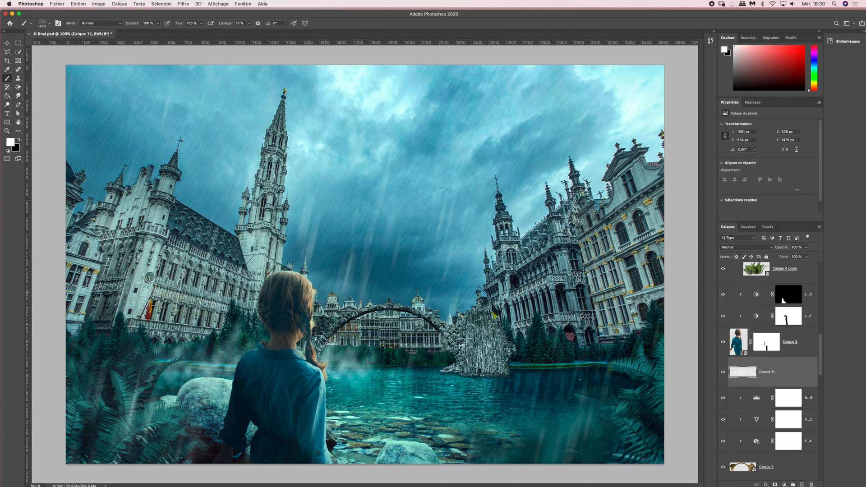
Choose the second fog brush in the "brume 3" group and set its size to 400 px.
{"action": "left_click", "coordinate": [42, 23]}
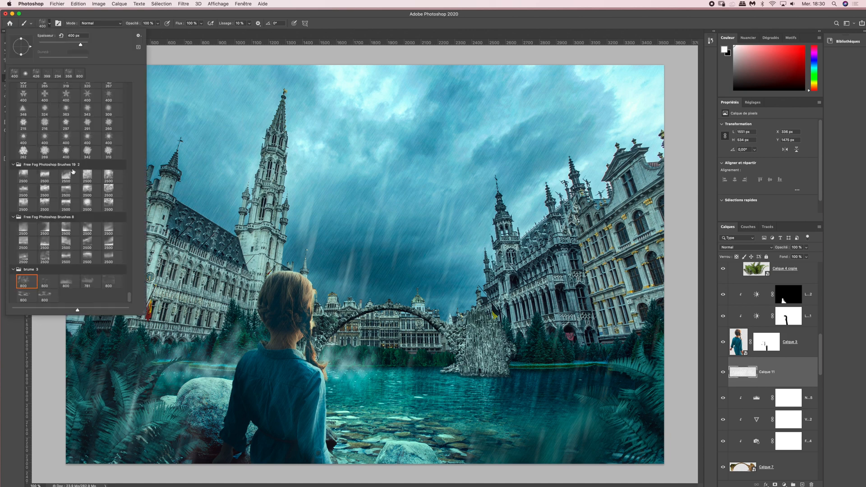
{"action": "left_click", "coordinate": [45, 281]}
{"action": "double_click", "coordinate": [75, 36]}
{"action": "type", "text": "400"}
{"action": "key", "text": "Return"}
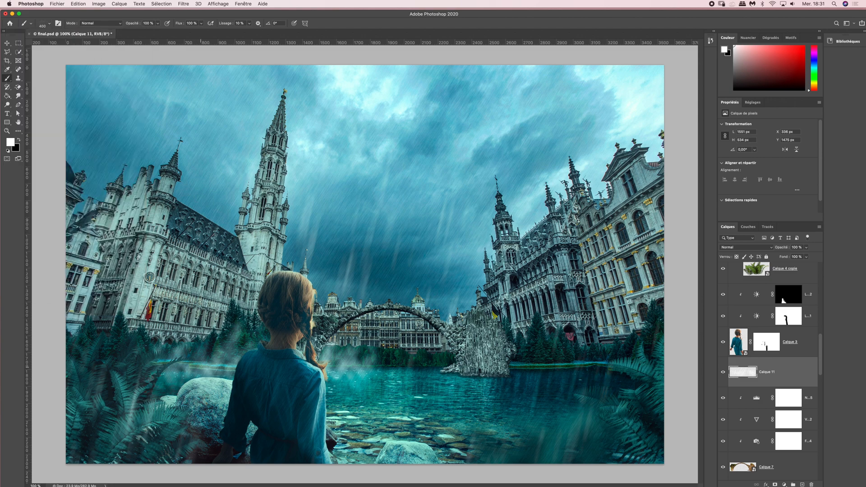
Dab softer fog along the waterline beside the ferns and across the lake, past the waterfall to the opposite ferns.
{"action": "left_click", "coordinate": [174, 362]}
{"action": "left_click", "coordinate": [373, 349]}
{"action": "left_click", "coordinate": [378, 387]}
{"action": "left_click", "coordinate": [400, 368]}
{"action": "left_click", "coordinate": [404, 362]}
{"action": "left_click", "coordinate": [426, 363]}
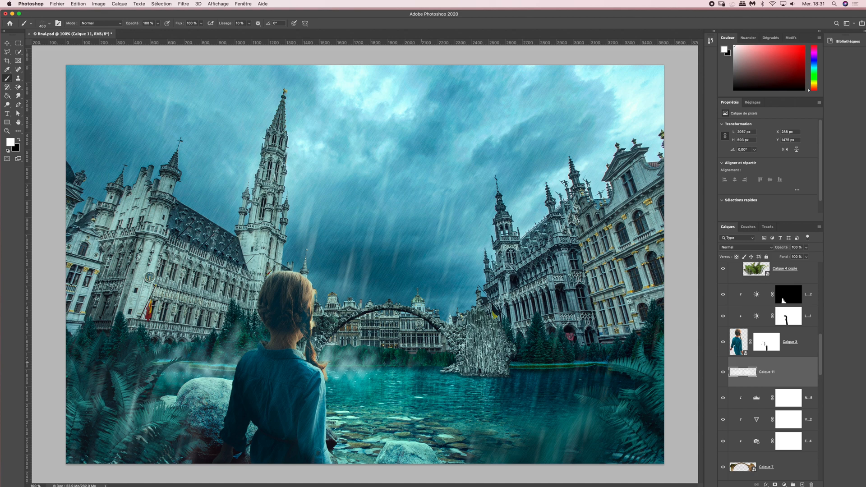
{"action": "left_click", "coordinate": [463, 365]}
{"action": "left_click", "coordinate": [505, 366]}
{"action": "left_click", "coordinate": [535, 367]}
{"action": "left_click", "coordinate": [581, 366]}
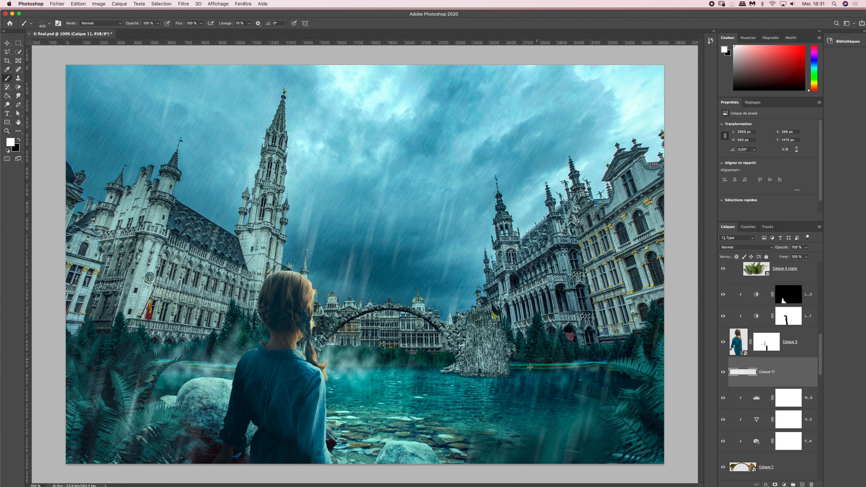
Switch back to the first "brume 3" fog brush and set its size to 400 px.
{"action": "left_click", "coordinate": [45, 23]}
{"action": "left_click", "coordinate": [27, 283]}
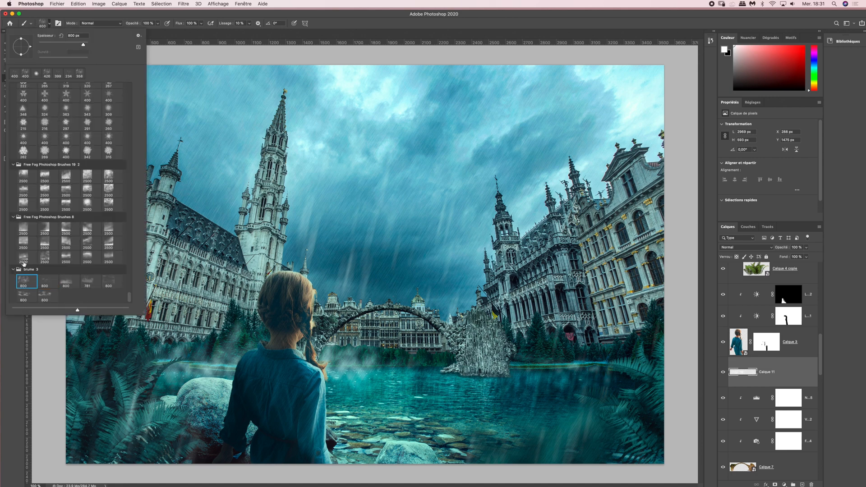
{"action": "left_click", "coordinate": [77, 35]}
{"action": "type", "text": "400"}
{"action": "key", "text": "Return"}
Add denser fog at the waterfall's base and along the whole far shoreline of the lake.
{"action": "left_click", "coordinate": [480, 376]}
{"action": "left_click", "coordinate": [480, 375]}
{"action": "left_click", "coordinate": [533, 371]}
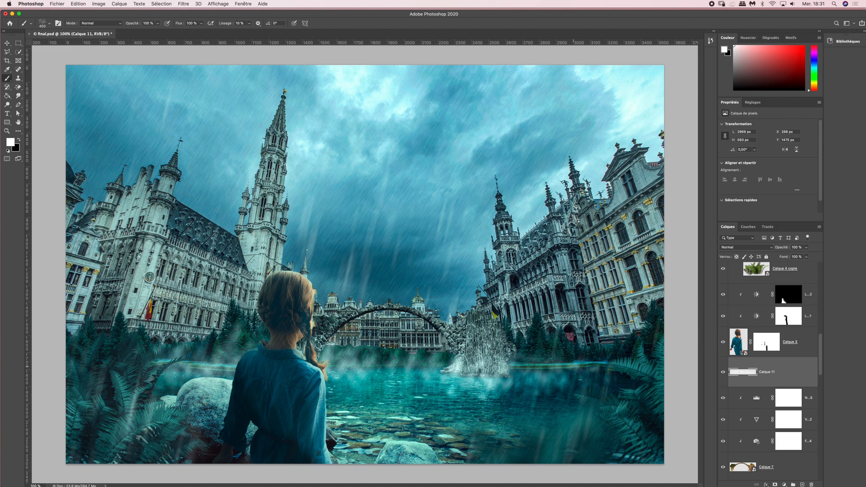
{"action": "left_click", "coordinate": [589, 366]}
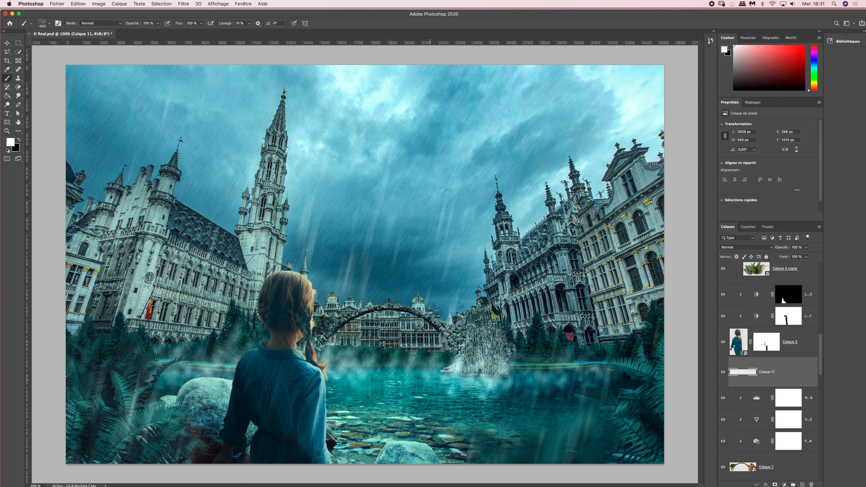
{"action": "left_click", "coordinate": [425, 380]}
{"action": "left_click", "coordinate": [395, 356]}
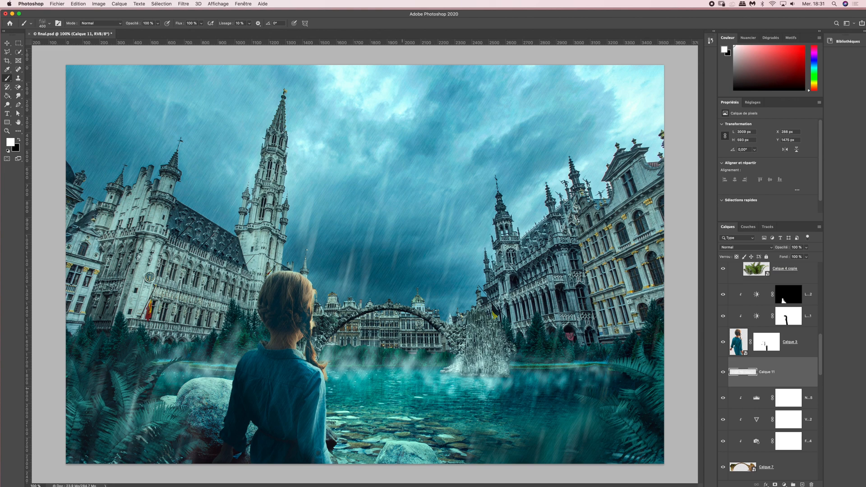
{"action": "left_click", "coordinate": [343, 372]}
{"action": "left_click", "coordinate": [247, 370]}
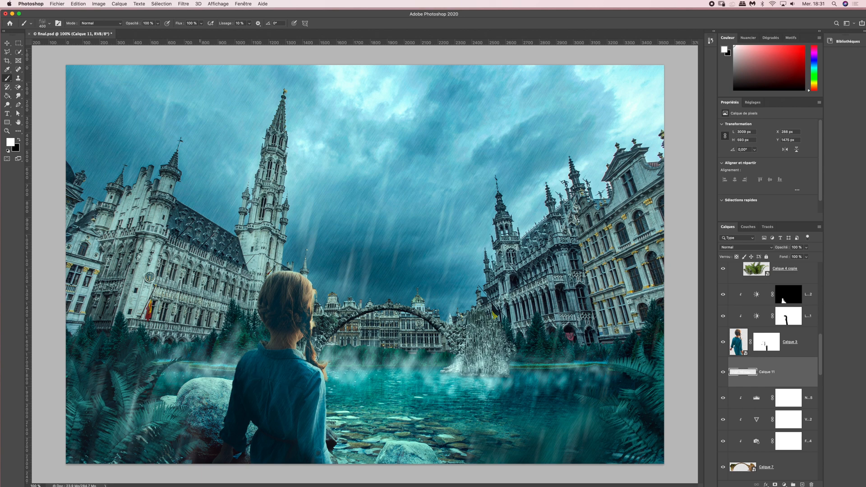
{"action": "left_click", "coordinate": [174, 374]}
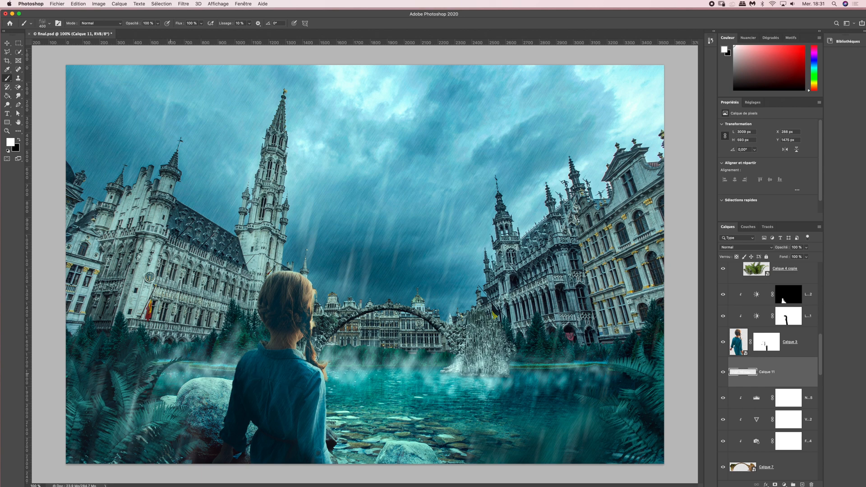
{"action": "left_click", "coordinate": [611, 376]}
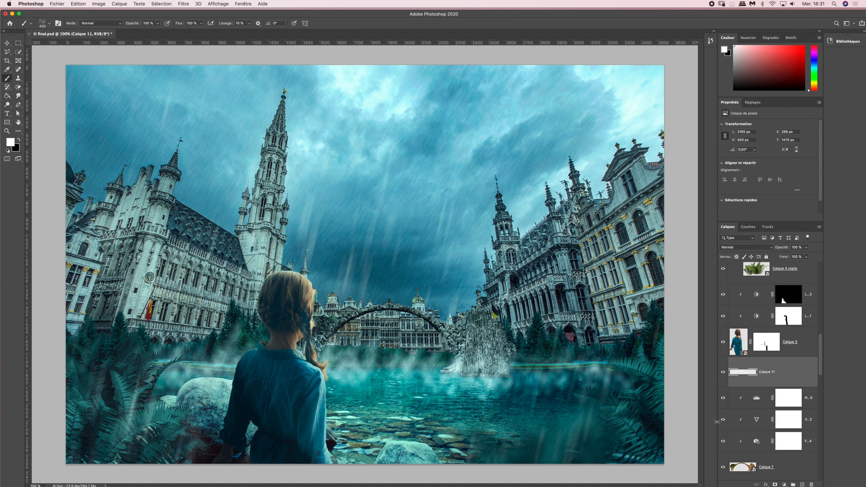
Compare the image with and without the fog layer and set its opacity to 80%.
{"action": "left_click", "coordinate": [723, 372]}
{"action": "left_click", "coordinate": [723, 372]}
{"action": "left_click", "coordinate": [723, 372]}
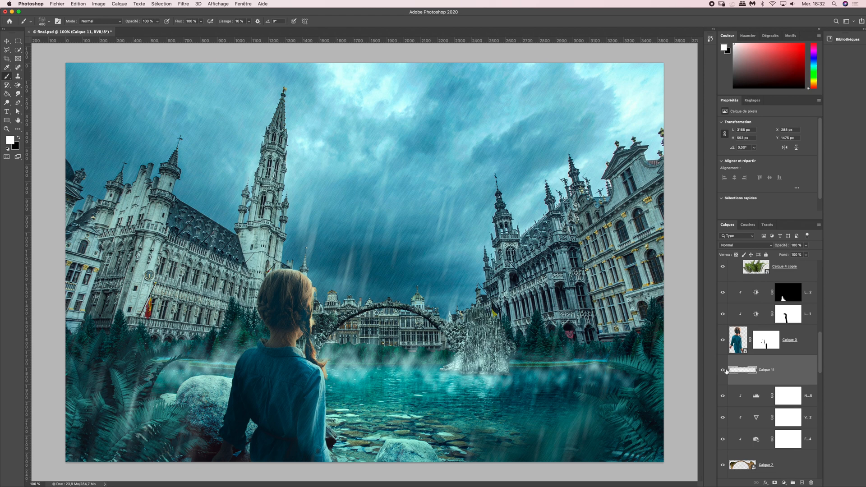
{"action": "left_click", "coordinate": [807, 244]}
{"action": "left_click_drag", "start_coordinate": [806, 254], "coordinate": [801, 254]}
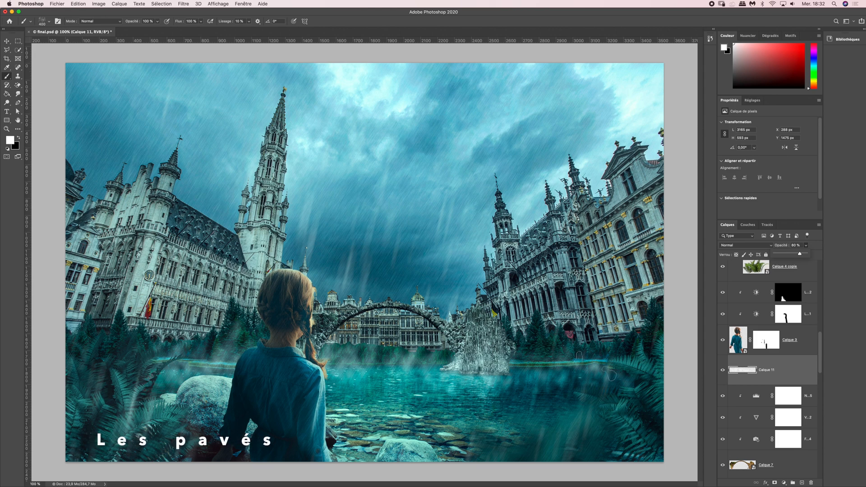
Add a layer mask to the underwater layer "Calque 1".
{"action": "left_click_drag", "start_coordinate": [821, 366], "coordinate": [820, 475]}
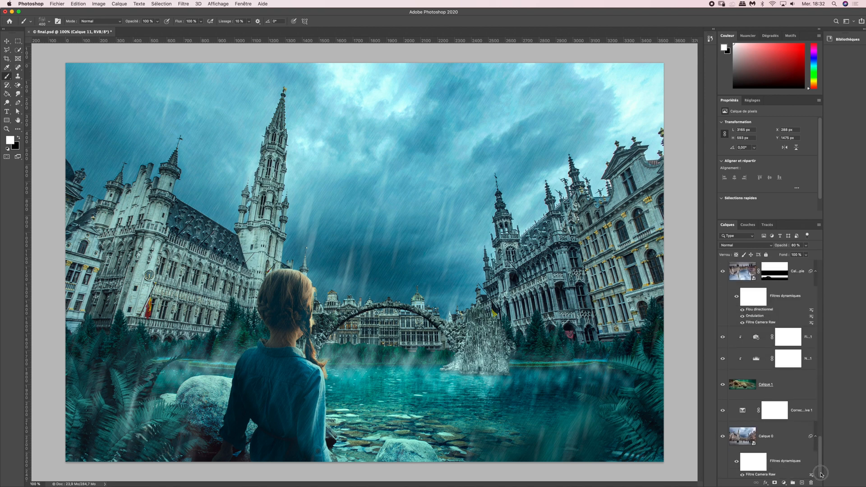
{"action": "scroll", "coordinate": [820, 475], "scroll_direction": "up", "scroll_amount": 2}
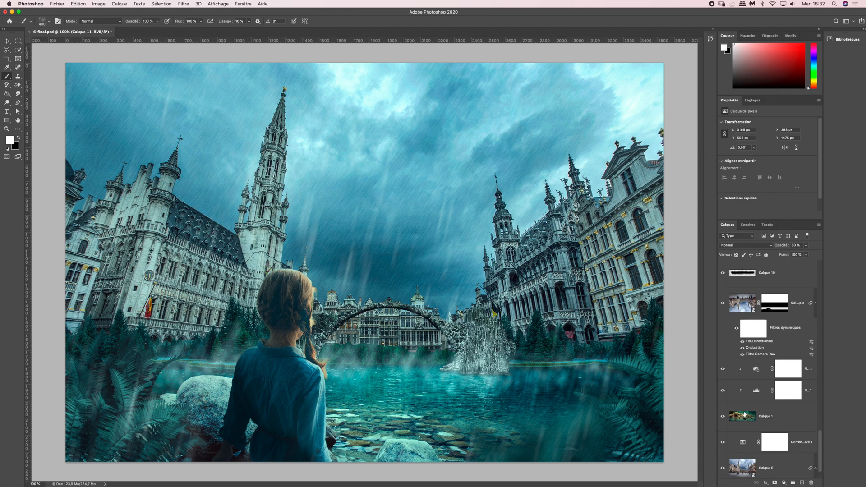
{"action": "left_click", "coordinate": [747, 418]}
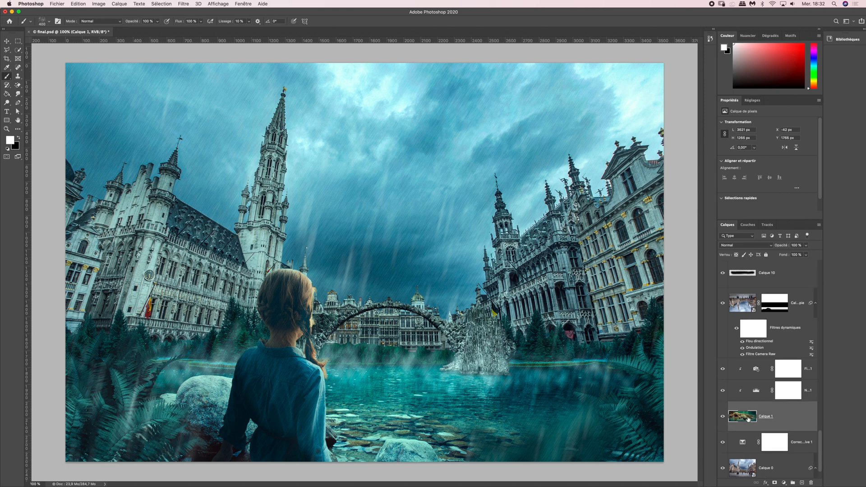
{"action": "left_click", "coordinate": [775, 483]}
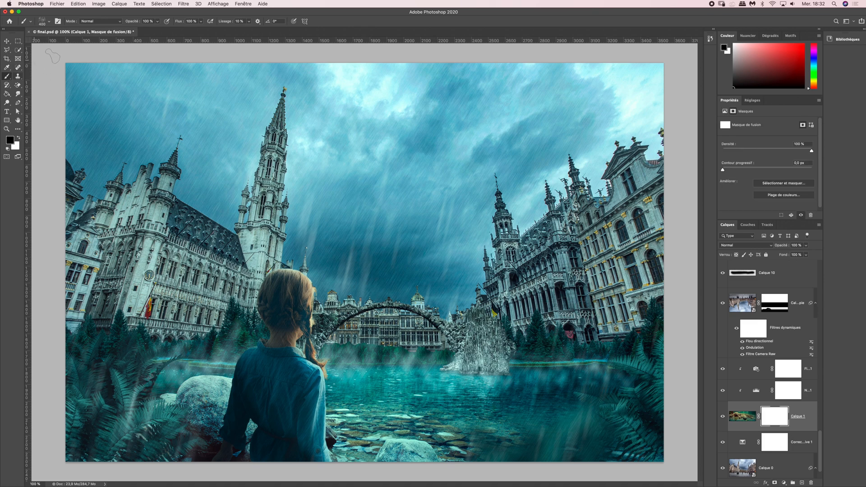
Choose the first soft round brush and set its size to 100 px.
{"action": "left_click", "coordinate": [43, 22]}
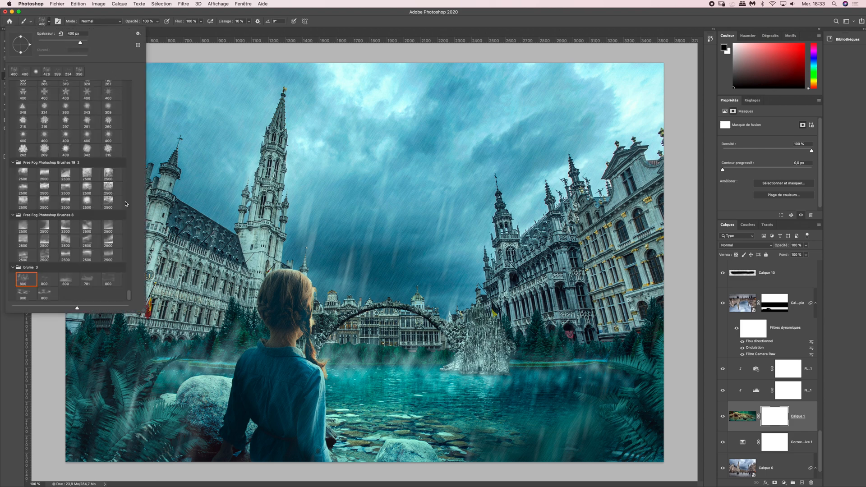
{"action": "left_click_drag", "start_coordinate": [129, 292], "coordinate": [128, 86]}
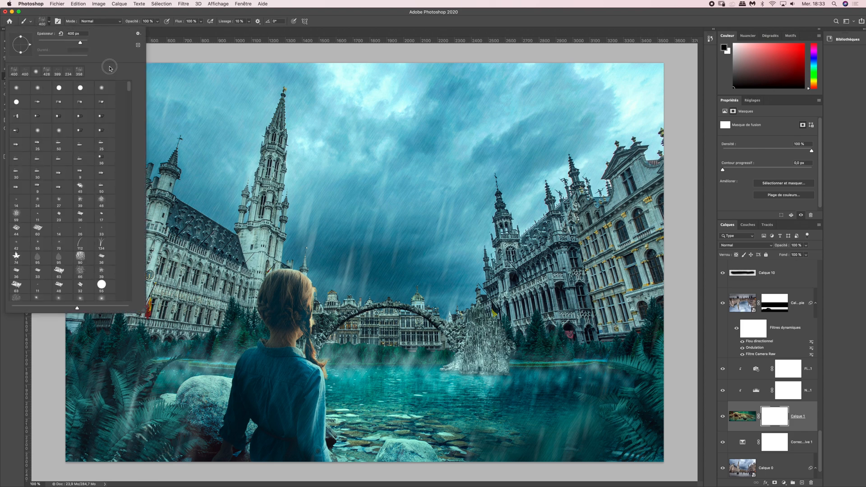
{"action": "left_click", "coordinate": [18, 88]}
{"action": "left_click", "coordinate": [75, 33]}
{"action": "type", "text": "200"}
{"action": "double_click", "coordinate": [75, 33]}
{"action": "type", "text": "100"}
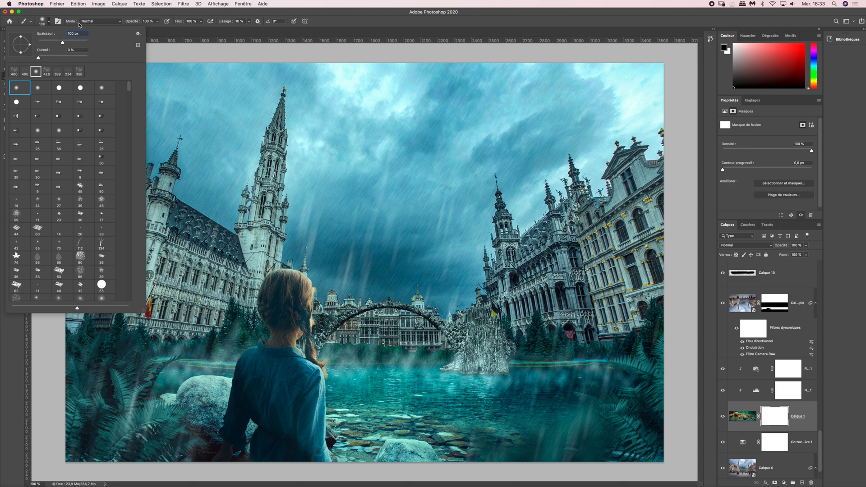
{"action": "key", "text": "Return"}
Set the brush opacity to 30% and paint black on the "Calque 1" mask over the lake's foreground to reveal the paving.
{"action": "left_click", "coordinate": [149, 22]}
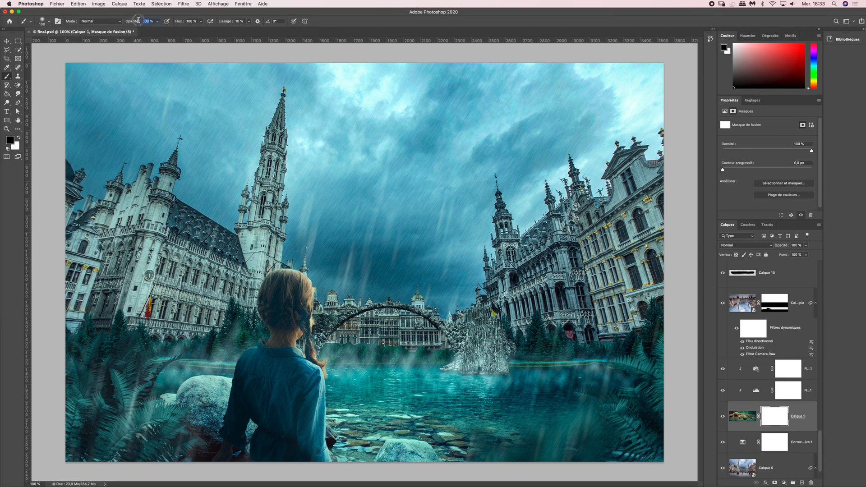
{"action": "type", "text": "3"}
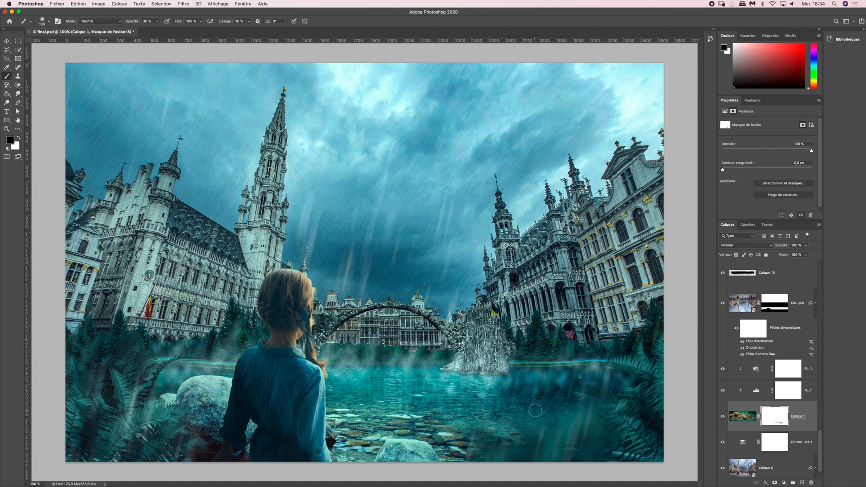
{"action": "key", "text": "x"}
{"action": "key", "text": "x"}
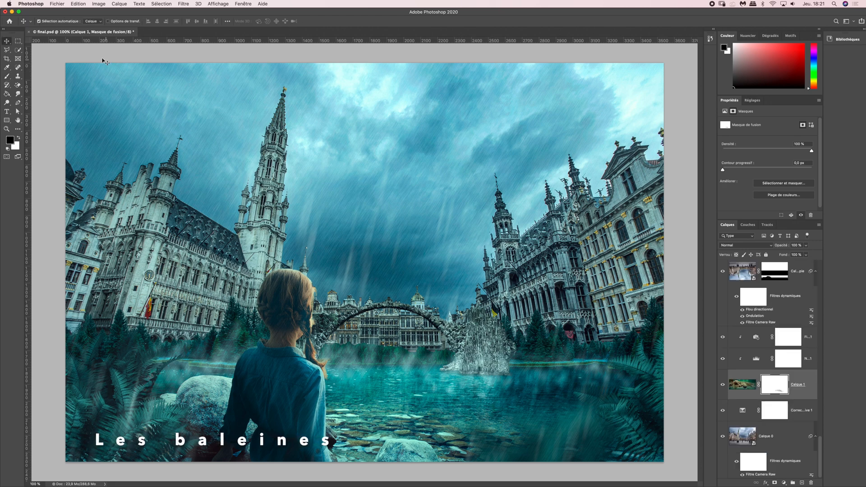
Open baleine01.png, copy the whole whale image and return to final.psd.
{"action": "left_click", "coordinate": [58, 4]}
{"action": "left_click", "coordinate": [68, 18]}
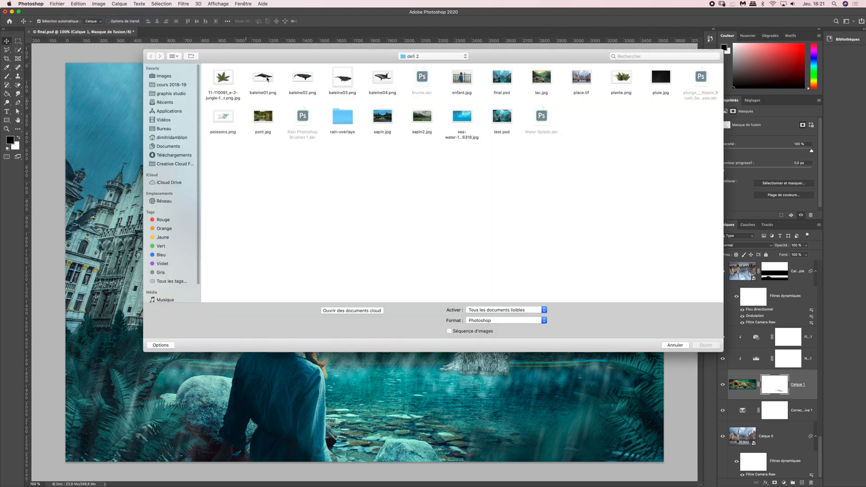
{"action": "left_click", "coordinate": [268, 79]}
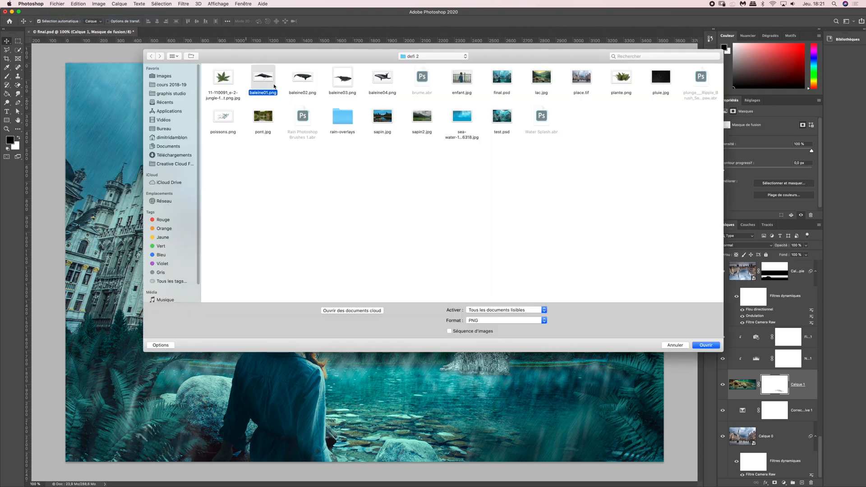
{"action": "left_click", "coordinate": [717, 345]}
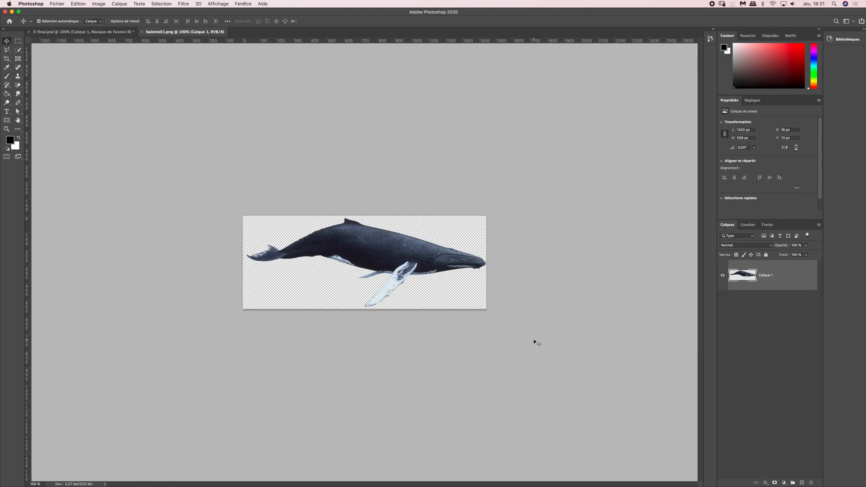
{"action": "key", "text": "super+a"}
{"action": "left_click_drag", "start_coordinate": [240, 138], "coordinate": [143, 37]}
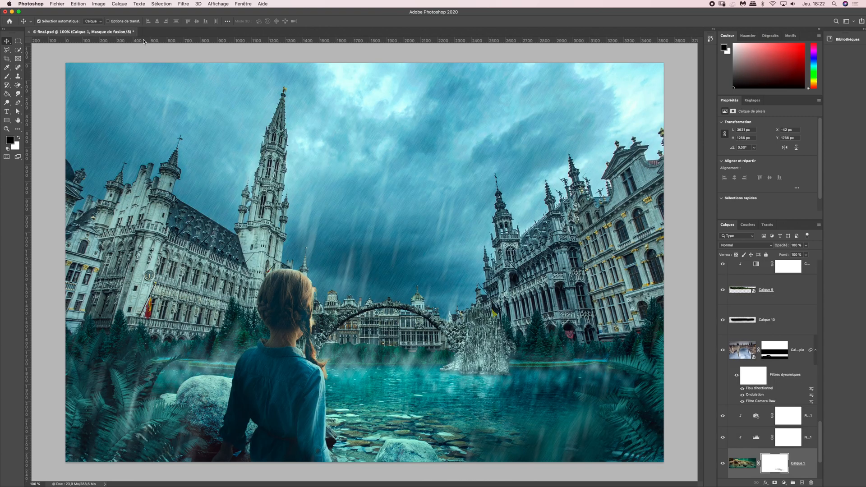
Paste the whale directly above the "Calque 0 copie" layer and move it into the sky's upper-left corner, partly beyond the canvas edge.
{"action": "mouse_move", "coordinate": [821, 434]}
{"action": "left_mouse_down"}
{"action": "mouse_move", "coordinate": [820, 445]}
{"action": "mouse_move", "coordinate": [817, 426]}
{"action": "left_mouse_up"}
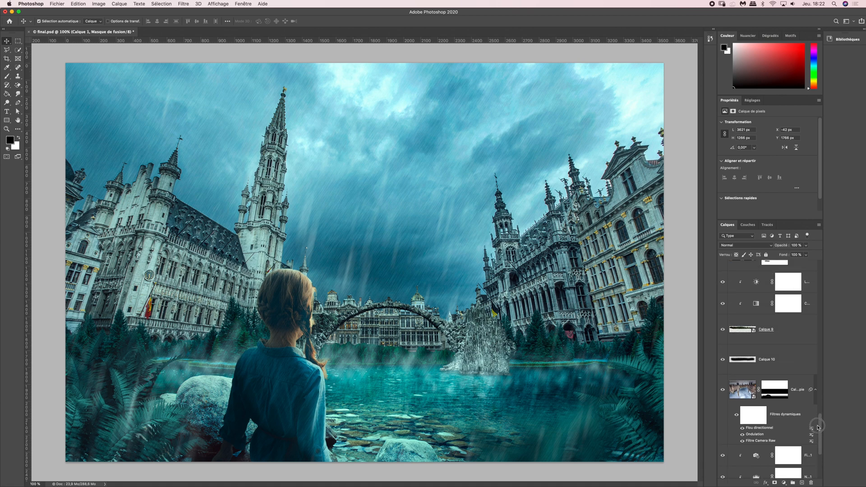
{"action": "left_click", "coordinate": [742, 389]}
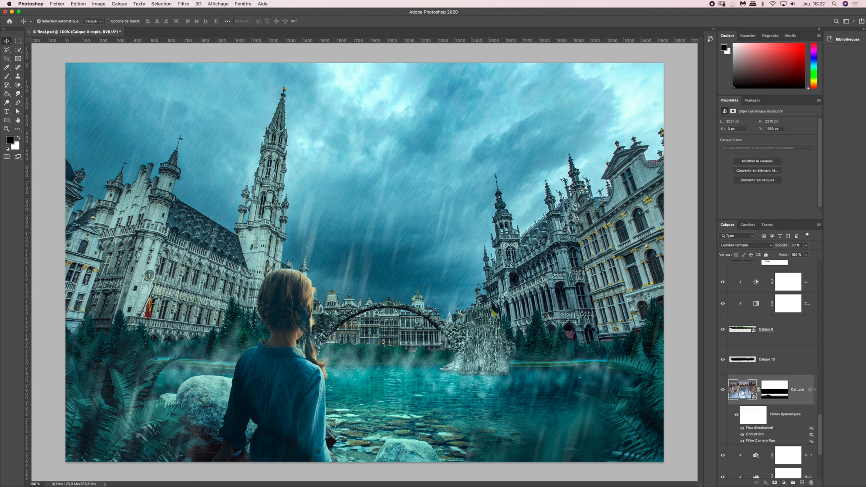
{"action": "key", "text": "ctrl+v"}
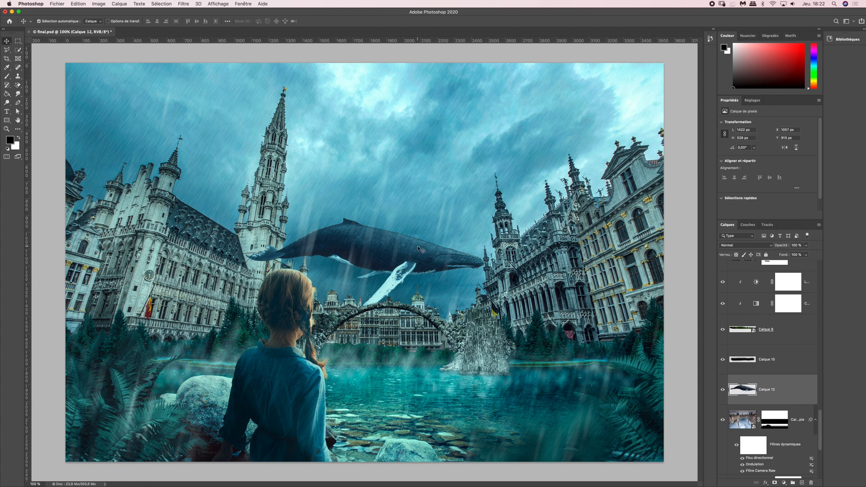
{"action": "key", "text": "ctrl+t"}
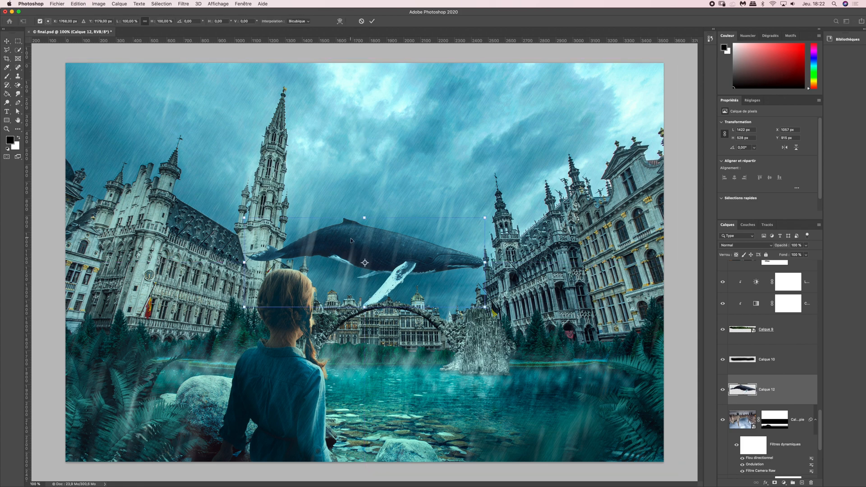
{"action": "left_click_drag", "start_coordinate": [314, 221], "coordinate": [95, 108]}
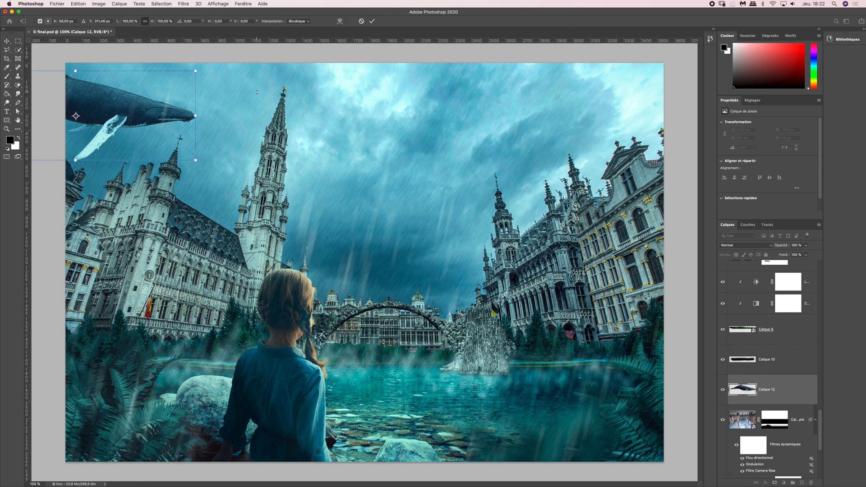
{"action": "key", "text": "Return"}
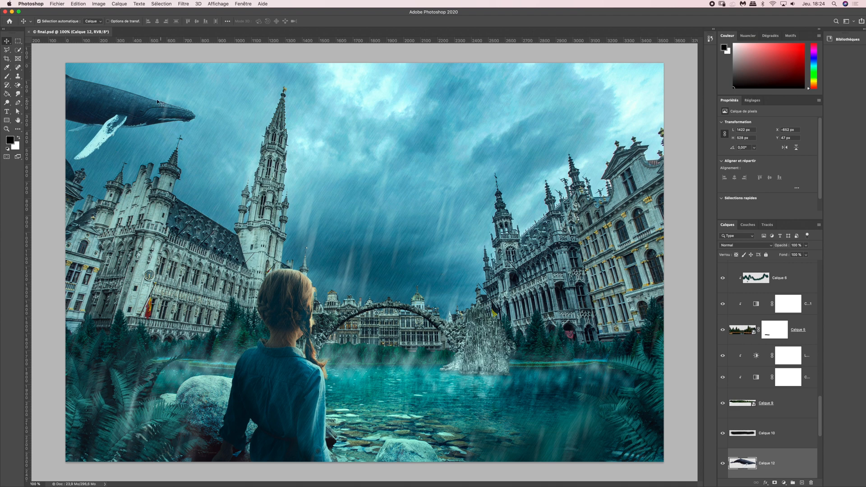
Copy the school of fish from poissons.png into final.psd above the whale layer and move it beneath the whale near its fin.
{"action": "left_click", "coordinate": [57, 4]}
{"action": "left_click", "coordinate": [65, 18]}
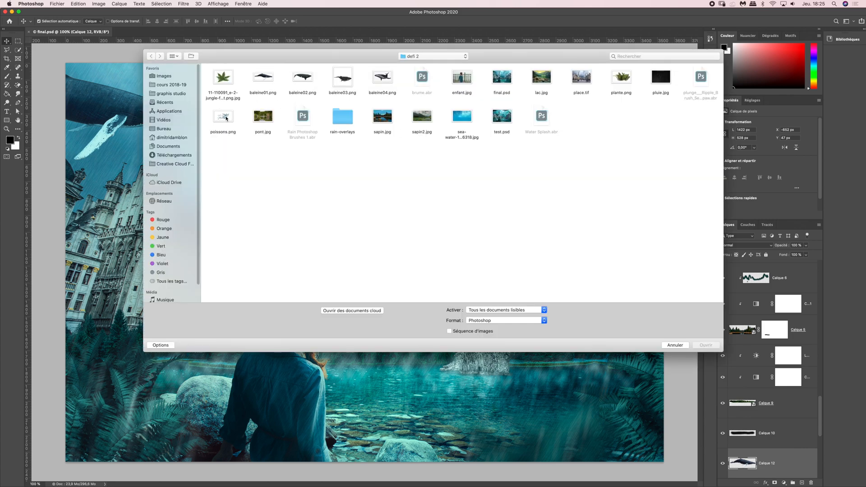
{"action": "left_click", "coordinate": [224, 117]}
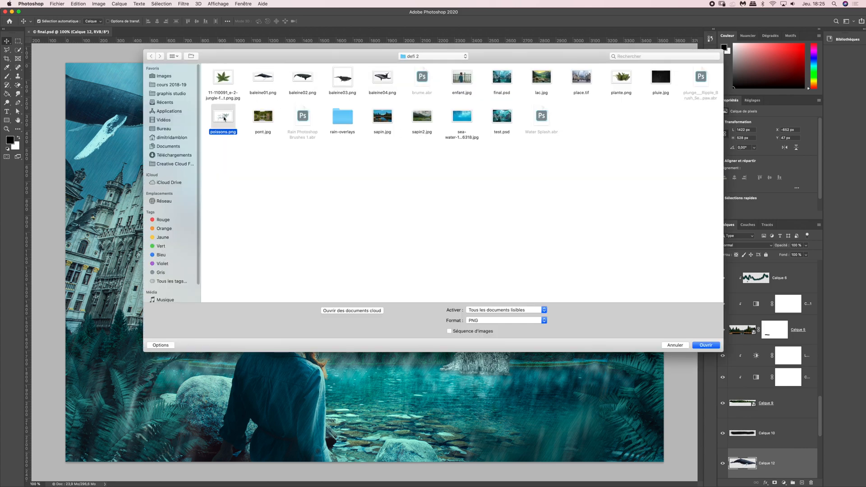
{"action": "left_click", "coordinate": [705, 345]}
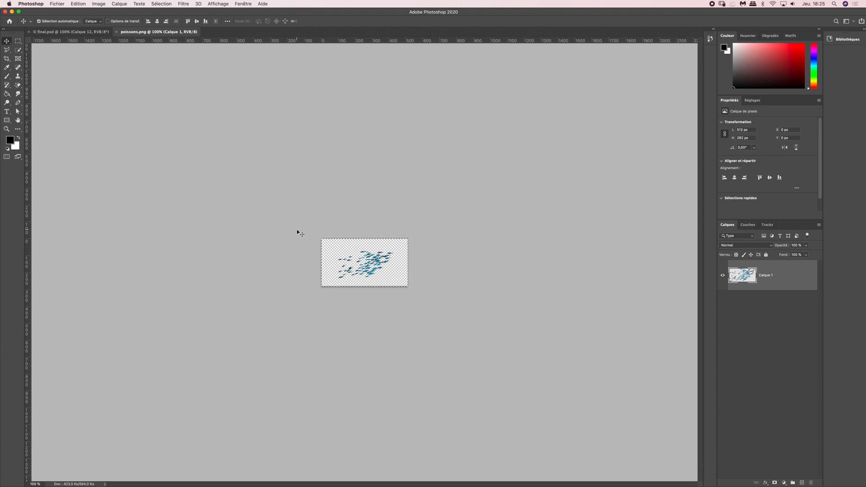
{"action": "left_click", "coordinate": [115, 32]}
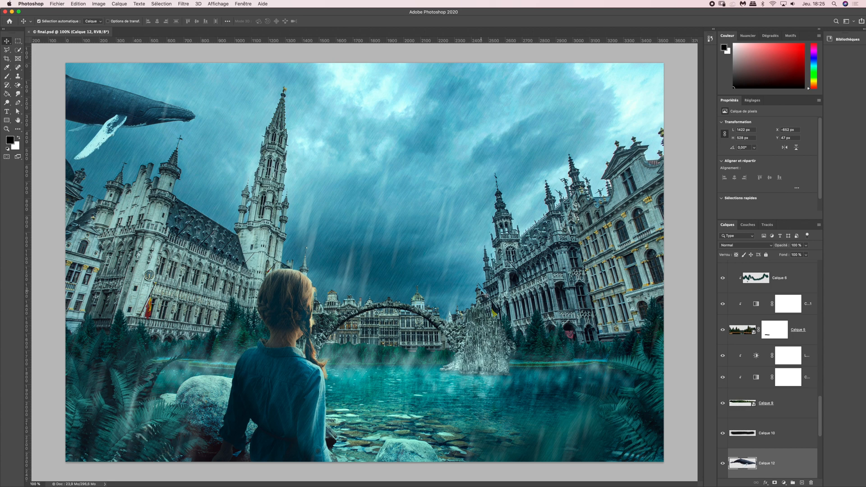
{"action": "key", "text": "super+v"}
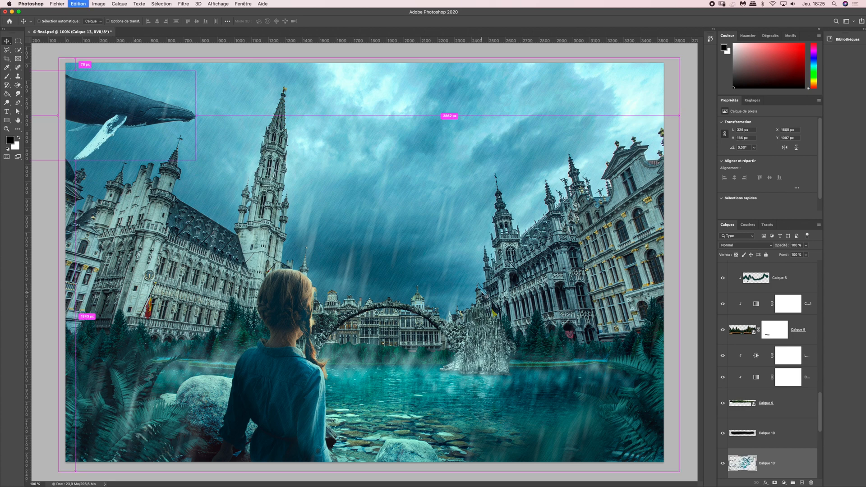
{"action": "left_click_drag", "start_coordinate": [365, 271], "coordinate": [123, 149]}
Flip the school of fish horizontally, rotate it slightly and shift it a little lower beside the whale's white fin.
{"action": "key", "text": "super+t"}
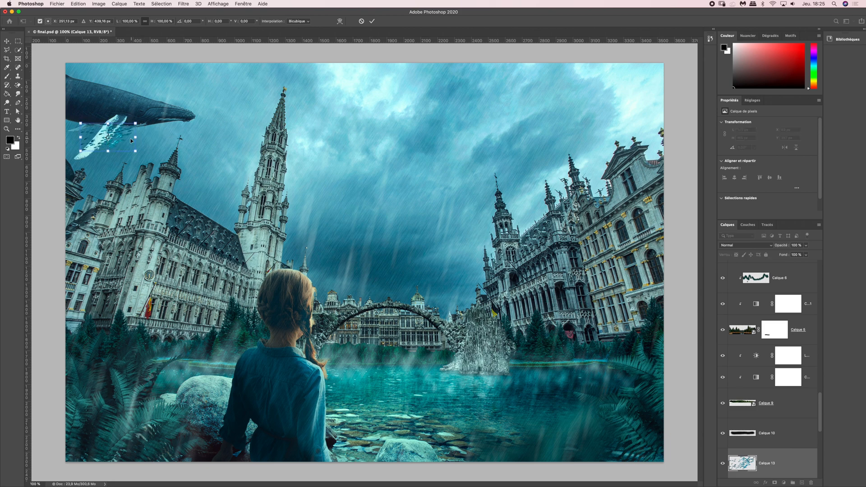
{"action": "right_click", "coordinate": [145, 129]}
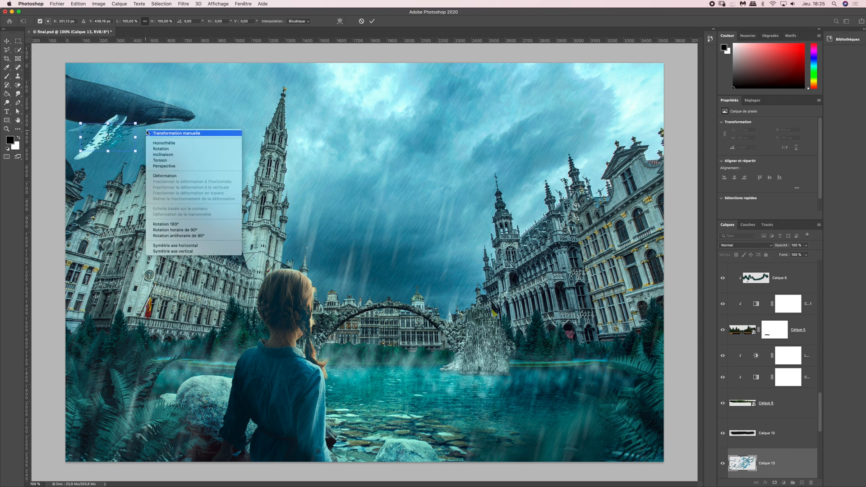
{"action": "left_click", "coordinate": [191, 246]}
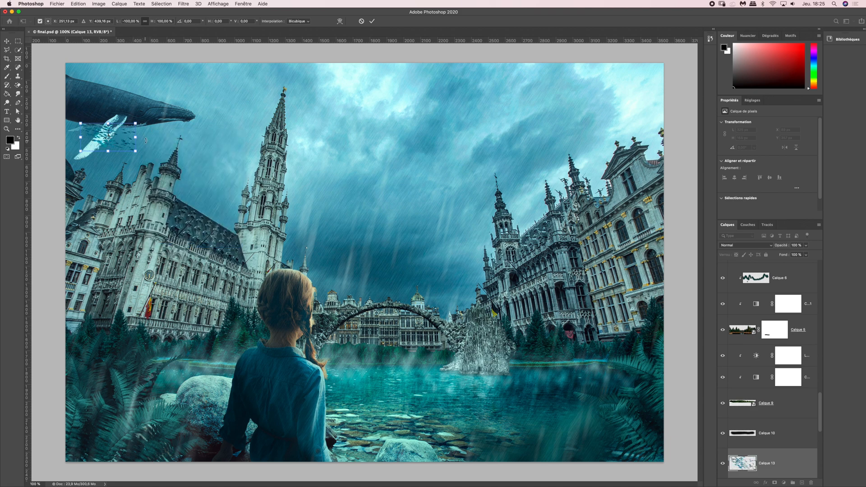
{"action": "left_click_drag", "start_coordinate": [146, 140], "coordinate": [143, 124]}
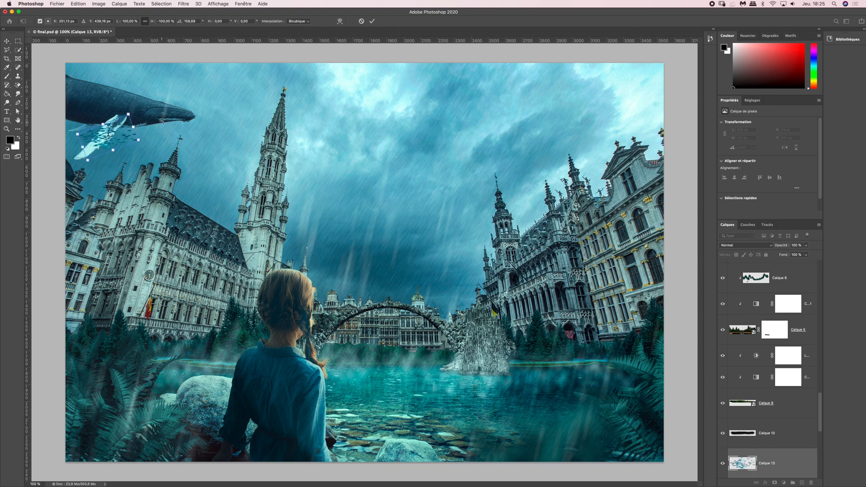
{"action": "left_click_drag", "start_coordinate": [120, 143], "coordinate": [124, 149]}
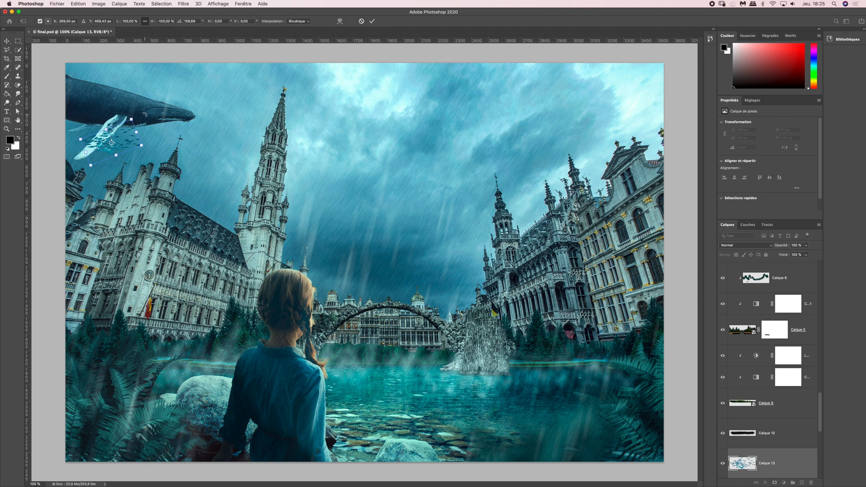
{"action": "key", "text": "Return"}
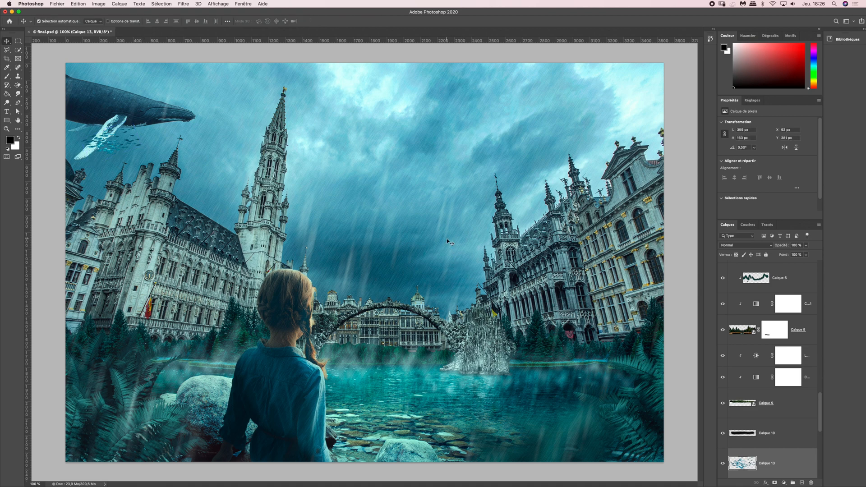
Place baleine02.png as an embedded object above the fish layer.
{"action": "left_click", "coordinate": [57, 4]}
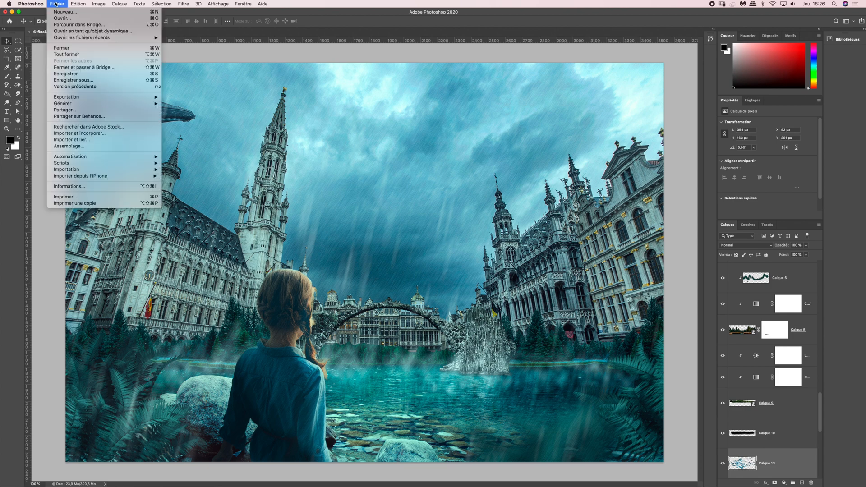
{"action": "left_click", "coordinate": [99, 134]}
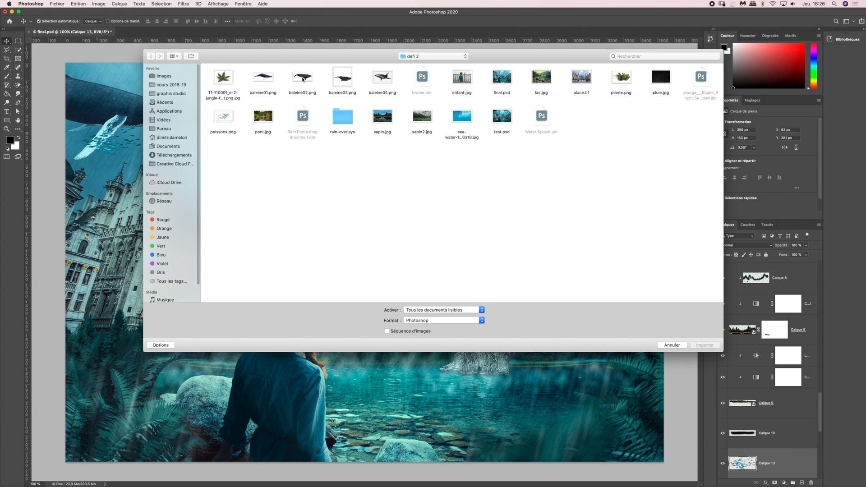
{"action": "left_click", "coordinate": [302, 78]}
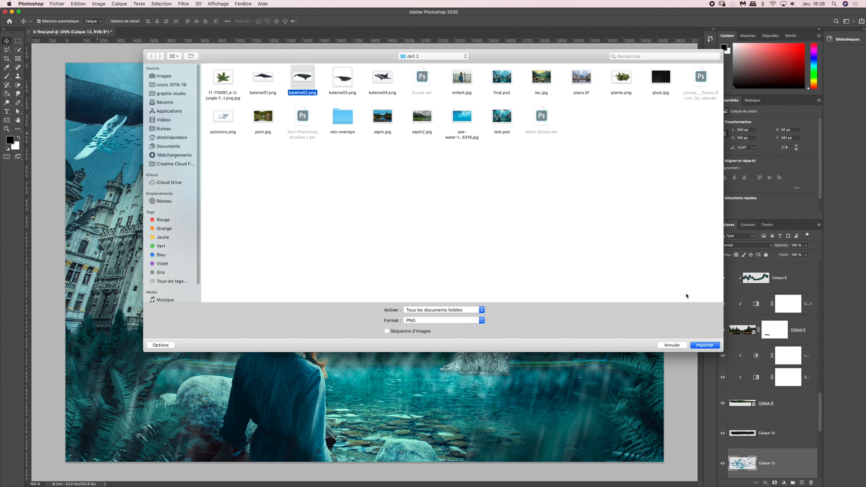
{"action": "left_click", "coordinate": [705, 345]}
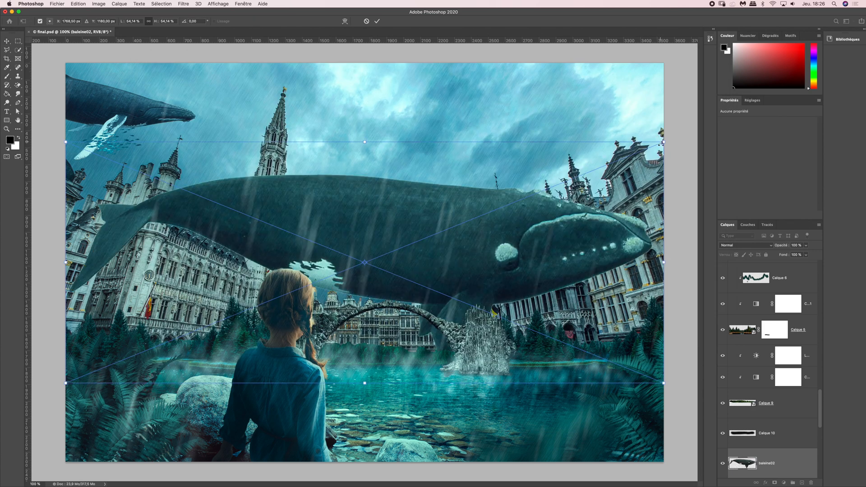
Scale the baleine02 whale to about 9.38% and position it between the left building's roof and the tall tower.
{"action": "left_click_drag", "start_coordinate": [662, 143], "coordinate": [271, 332]}
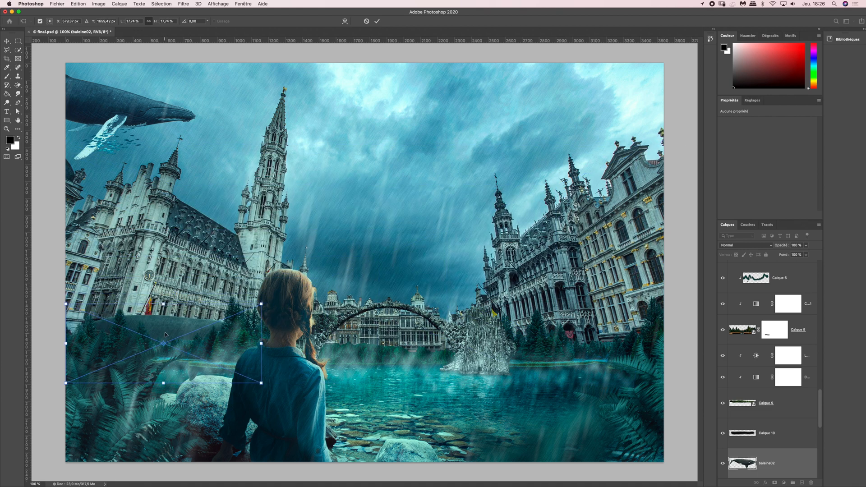
{"action": "left_click_drag", "start_coordinate": [171, 326], "coordinate": [230, 186]}
{"action": "left_click_drag", "start_coordinate": [114, 273], "coordinate": [208, 213]}
{"action": "left_click_drag", "start_coordinate": [281, 193], "coordinate": [259, 218]}
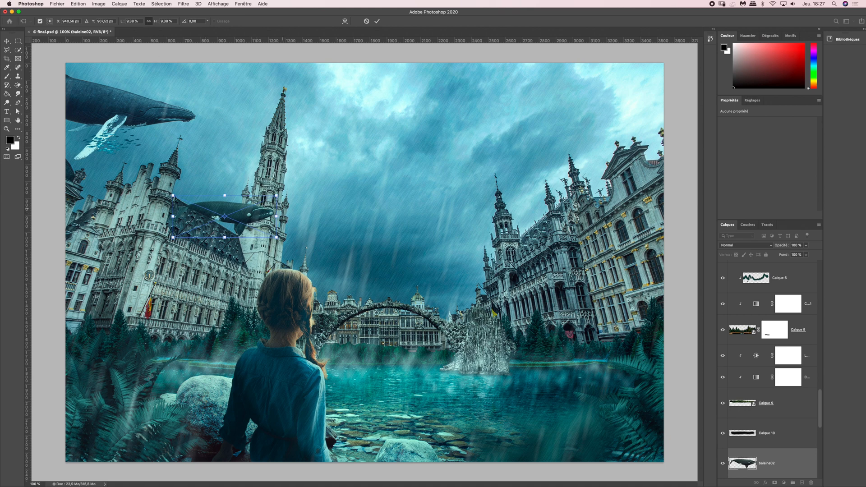
{"action": "left_click_drag", "start_coordinate": [257, 222], "coordinate": [257, 224]}
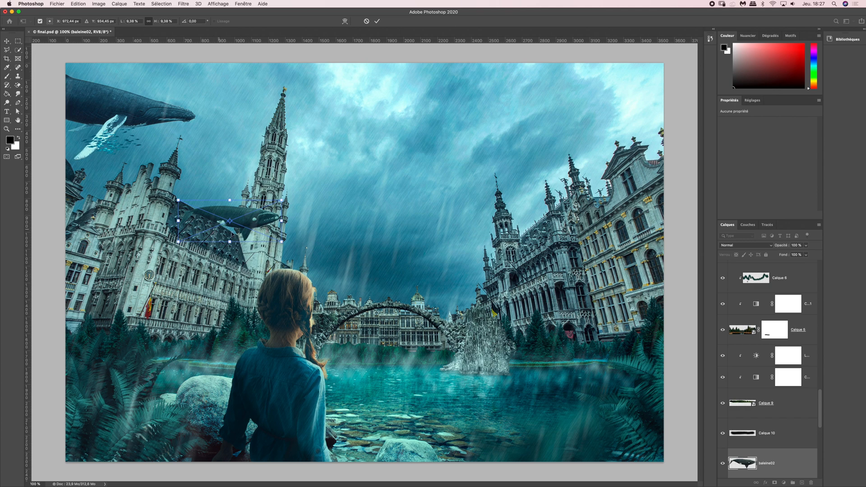
{"action": "key", "text": "Return"}
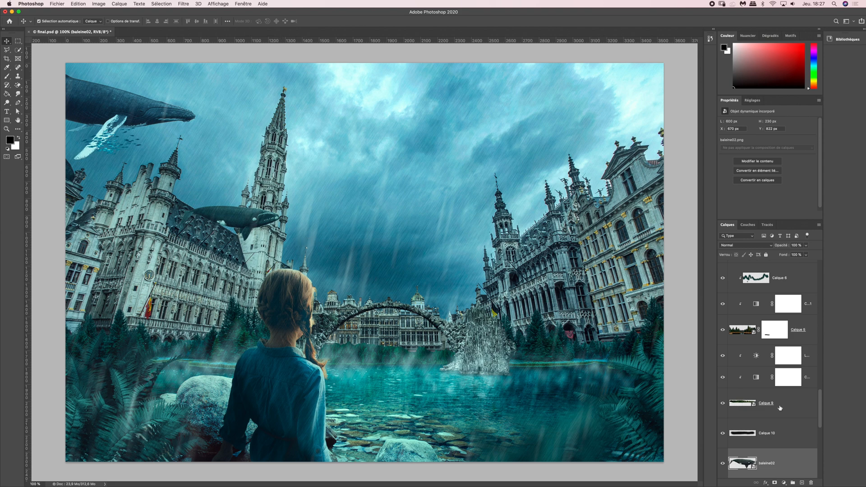
Create a new empty layer directly above the fish layer "Calque 13".
{"action": "scroll", "coordinate": [812, 402], "scroll_direction": "down", "scroll_amount": 5}
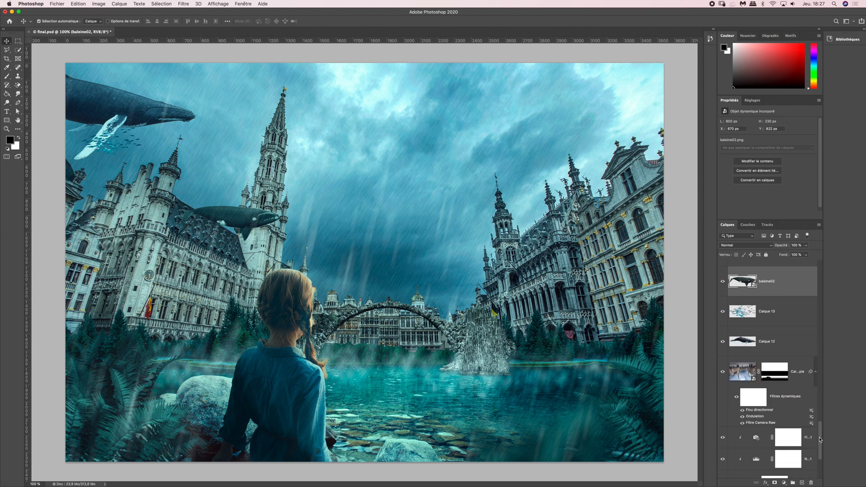
{"action": "left_click", "coordinate": [771, 314]}
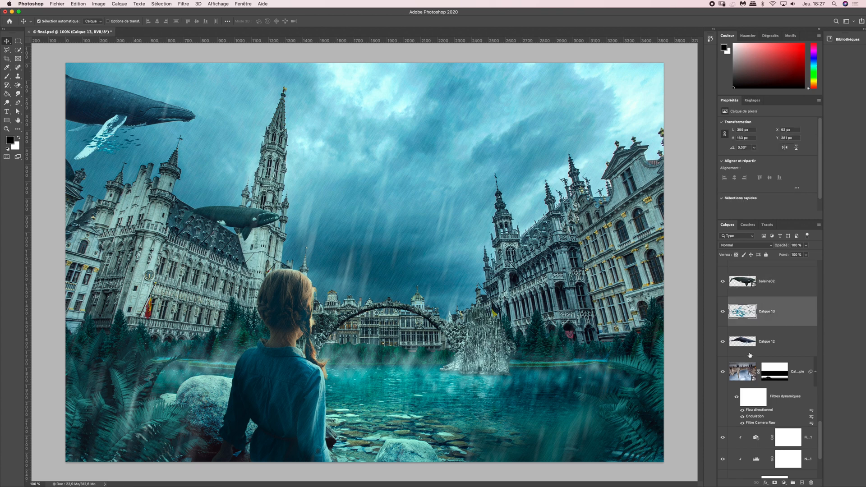
{"action": "left_click", "coordinate": [801, 483]}
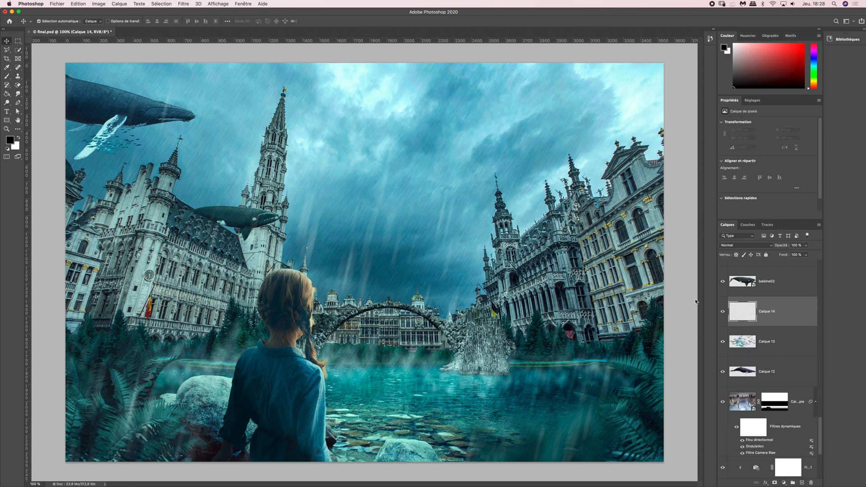
Paint the small whale's shadow on the roof and tower wall beneath it in Calque 14, using a soft 100 px black brush at 30% opacity.
{"action": "left_click", "coordinate": [6, 75]}
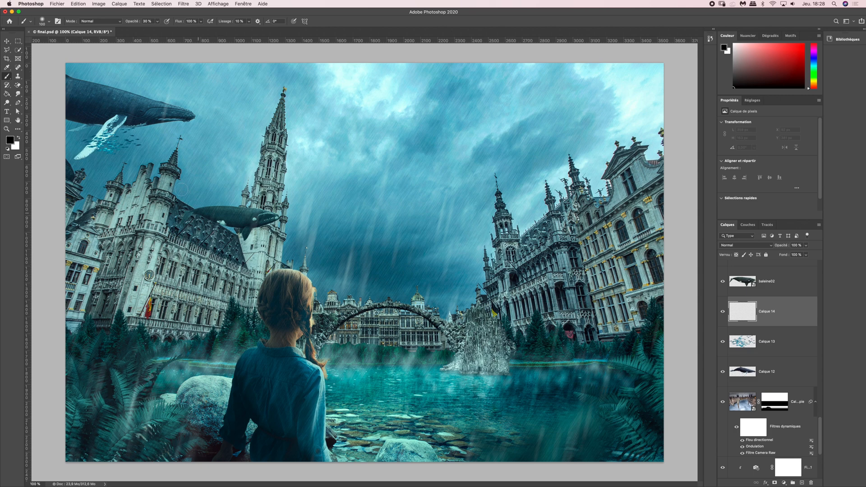
{"action": "left_click", "coordinate": [47, 22]}
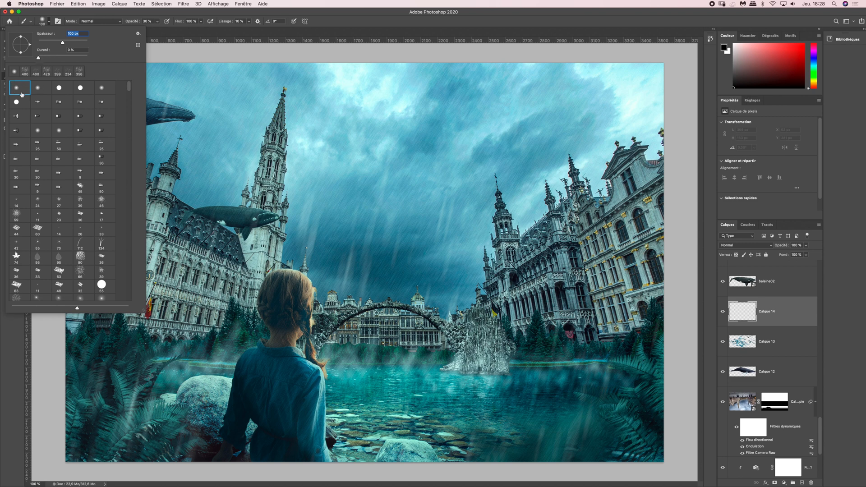
{"action": "left_click", "coordinate": [119, 11]}
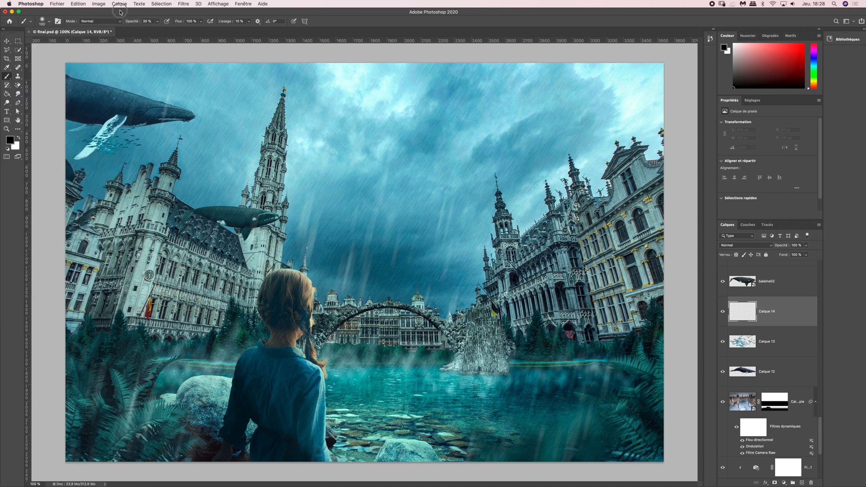
{"action": "left_click", "coordinate": [152, 22]}
{"action": "key", "text": "Return"}
{"action": "left_click_drag", "start_coordinate": [200, 232], "coordinate": [238, 250]}
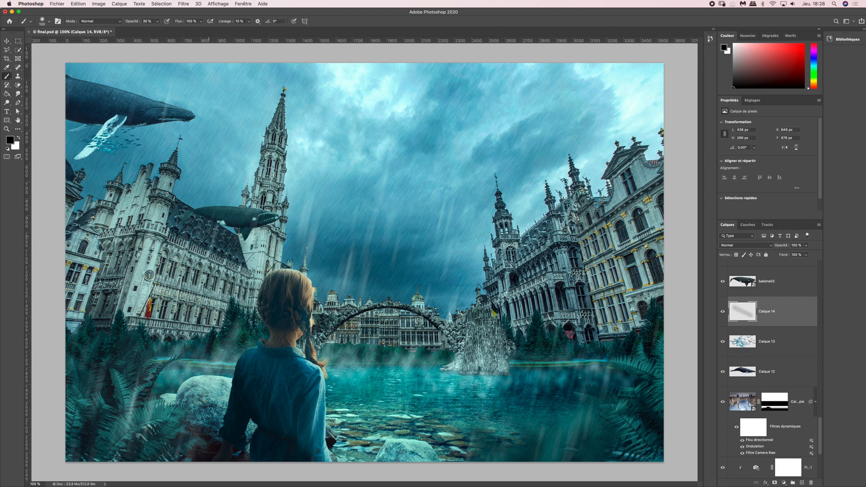
{"action": "left_click_drag", "start_coordinate": [238, 249], "coordinate": [239, 252]}
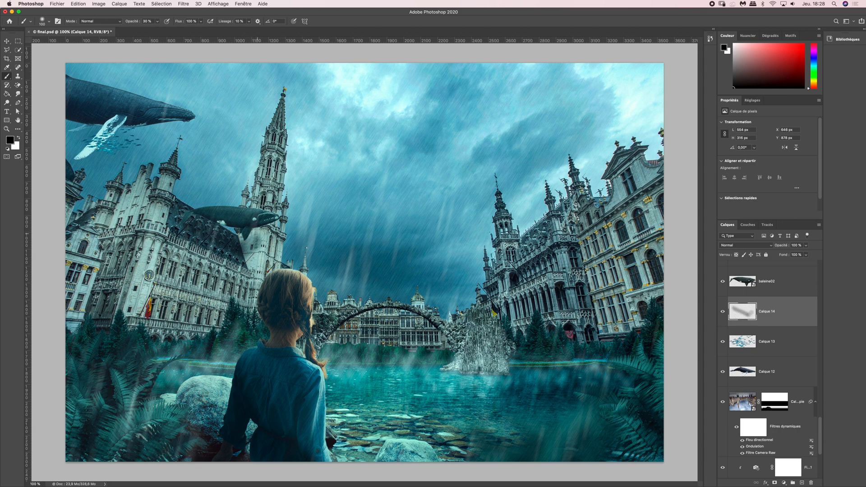
{"action": "left_click", "coordinate": [260, 238]}
{"action": "mouse_move", "coordinate": [259, 236]}
{"action": "left_mouse_down"}
{"action": "mouse_move", "coordinate": [247, 254]}
{"action": "mouse_move", "coordinate": [178, 222]}
{"action": "left_mouse_up"}
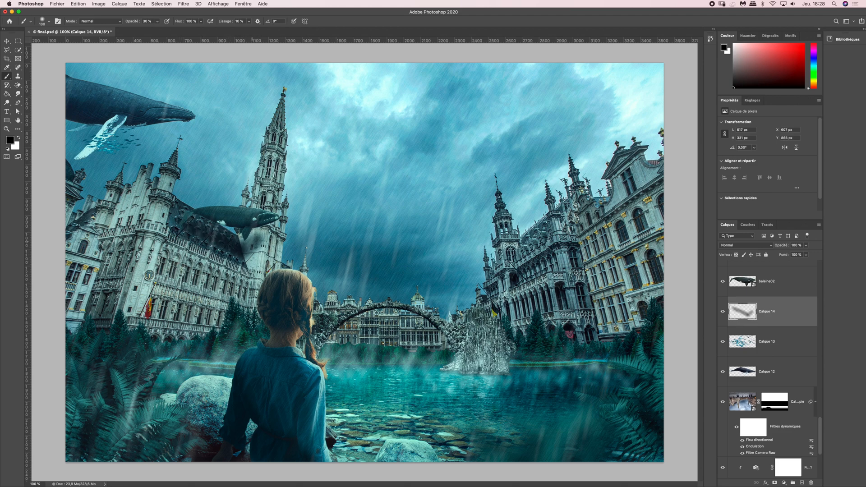
{"action": "left_click_drag", "start_coordinate": [253, 243], "coordinate": [252, 246]}
{"action": "left_click_drag", "start_coordinate": [181, 222], "coordinate": [198, 232]}
{"action": "left_click", "coordinate": [264, 237]}
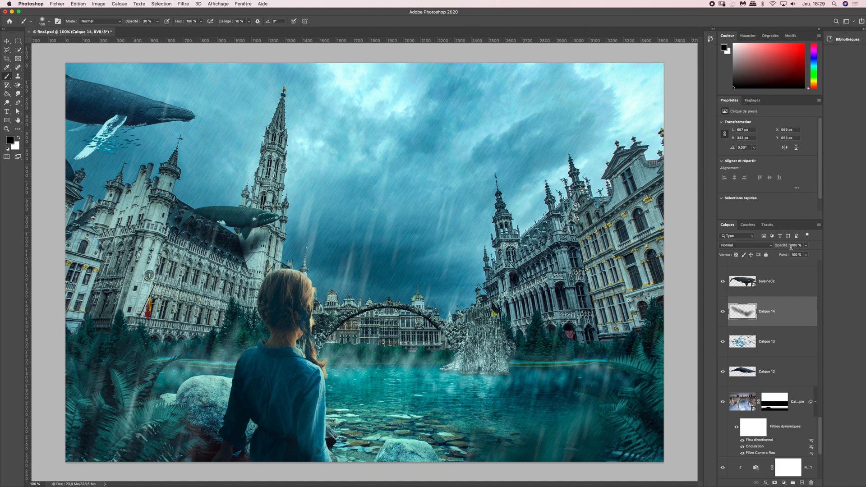
Set the shadow layer Calque 14's opacity to 80% and toggle its visibility to compare the result.
{"action": "left_click", "coordinate": [806, 245]}
{"action": "left_click_drag", "start_coordinate": [806, 254], "coordinate": [793, 246]}
{"action": "type", "text": "80"}
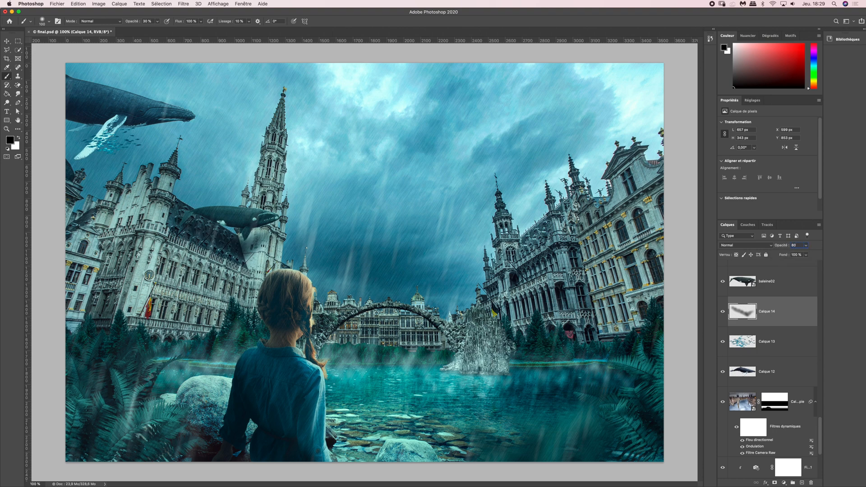
{"action": "left_click", "coordinate": [722, 311]}
{"action": "left_click", "coordinate": [723, 312]}
{"action": "left_click", "coordinate": [723, 312]}
{"action": "left_click", "coordinate": [723, 312]}
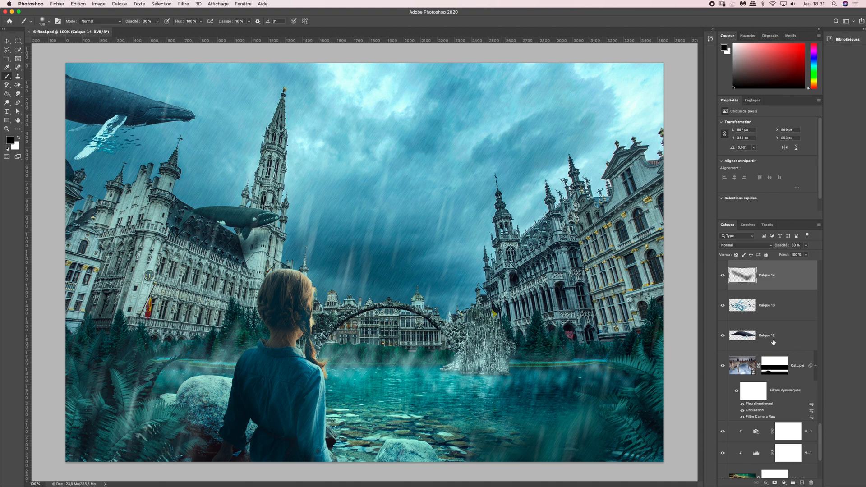
Duplicate the large whale layer Calque 12 and convert the copy to a smart object.
{"action": "left_click", "coordinate": [772, 341]}
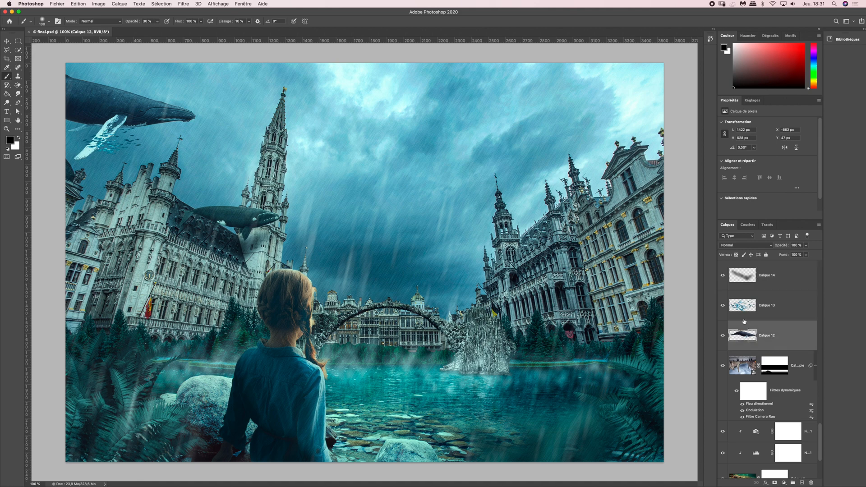
{"action": "key", "text": "super+j"}
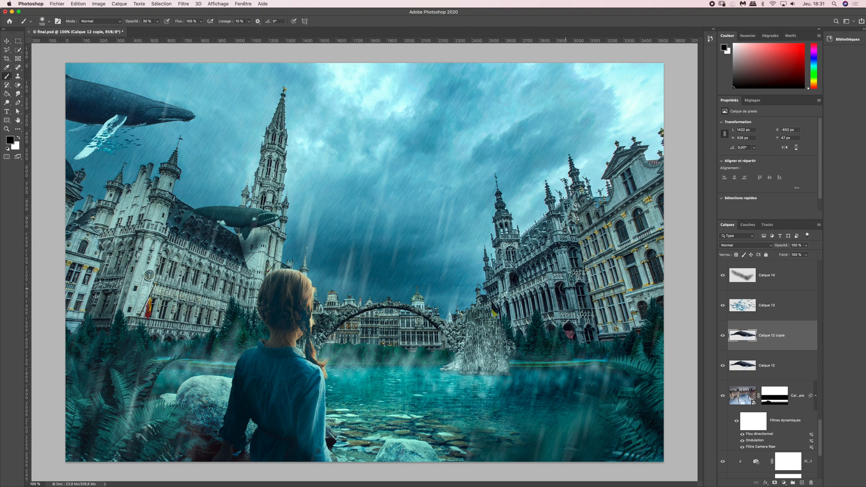
{"action": "right_click", "coordinate": [788, 337]}
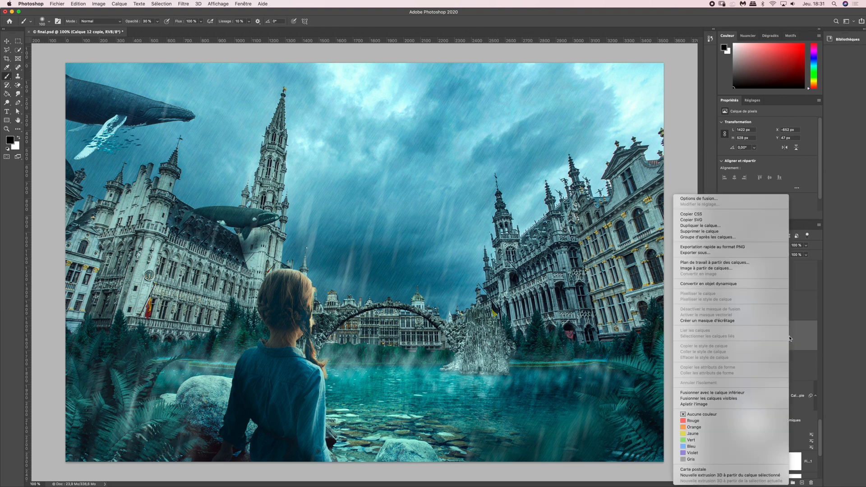
{"action": "left_click", "coordinate": [727, 284]}
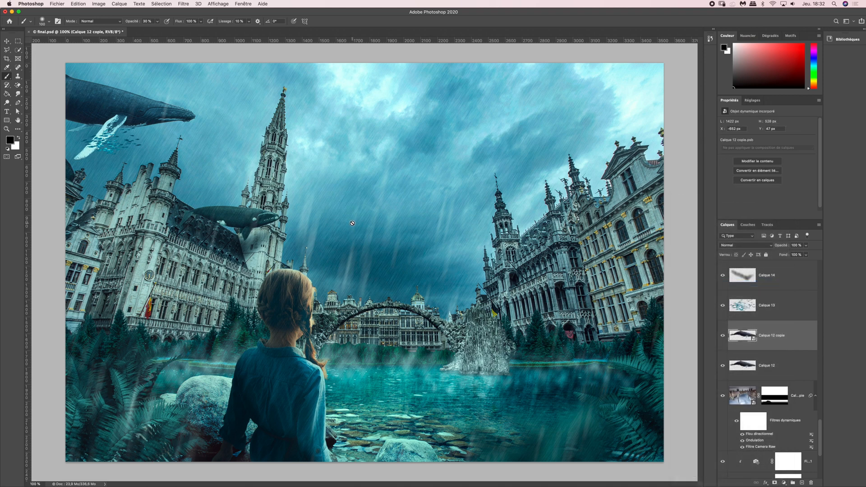
Scale the whale copy to about 27.68% and move it in front of the tall tower, above the other whale.
{"action": "key", "text": "super+t"}
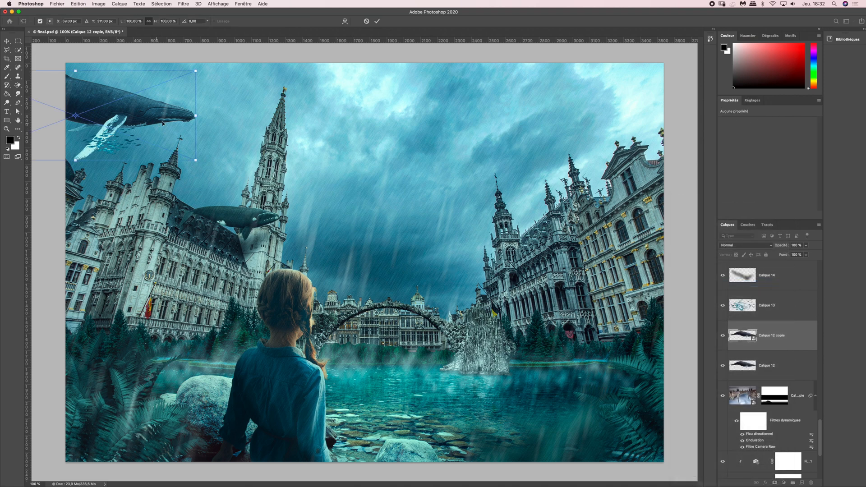
{"action": "left_click_drag", "start_coordinate": [193, 70], "coordinate": [152, 87]}
{"action": "left_click_drag", "start_coordinate": [127, 133], "coordinate": [326, 179]}
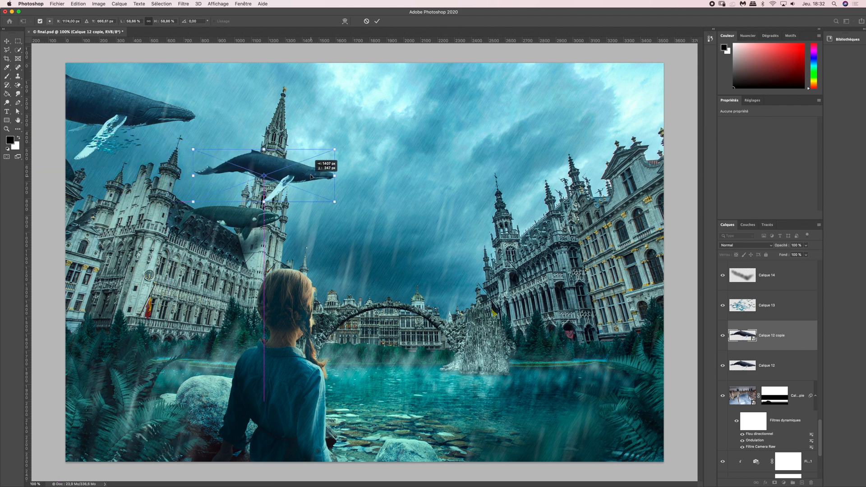
{"action": "left_click_drag", "start_coordinate": [334, 149], "coordinate": [291, 176]}
Warp the whale copy by raising its head and back and swinging its white fin downward.
{"action": "key", "text": "super+plus"}
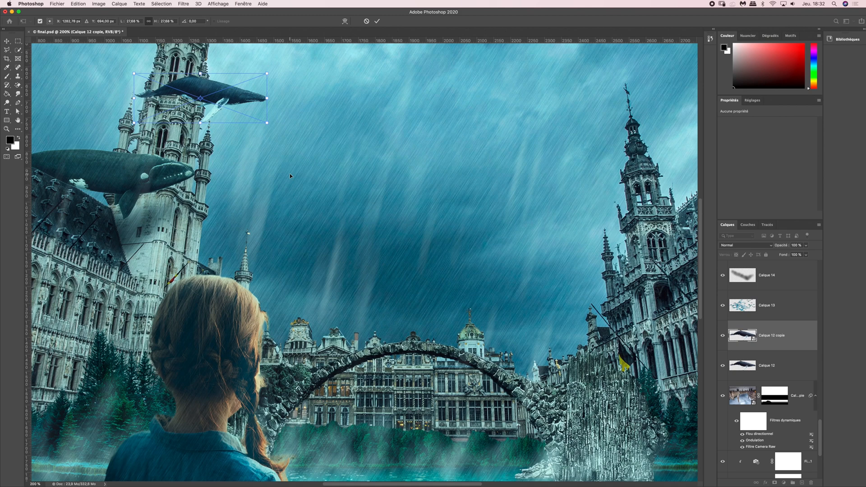
{"action": "left_click_drag", "start_coordinate": [266, 195], "coordinate": [329, 282]}
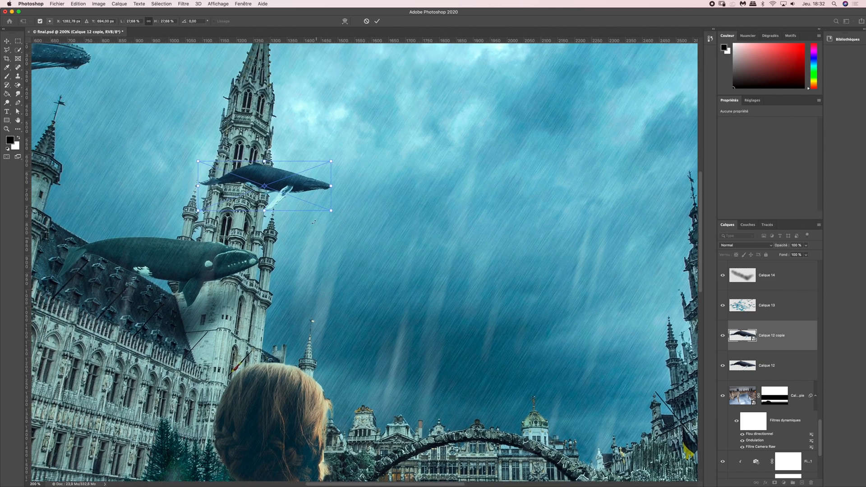
{"action": "right_click", "coordinate": [299, 184]}
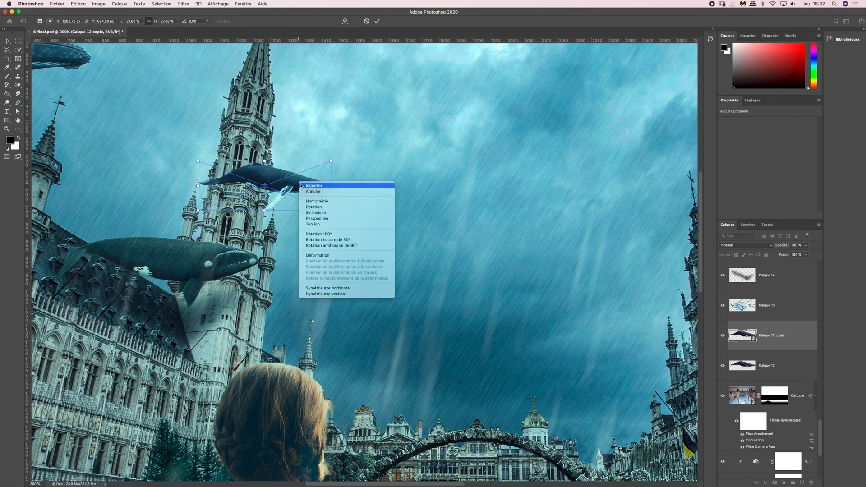
{"action": "left_click", "coordinate": [316, 240]}
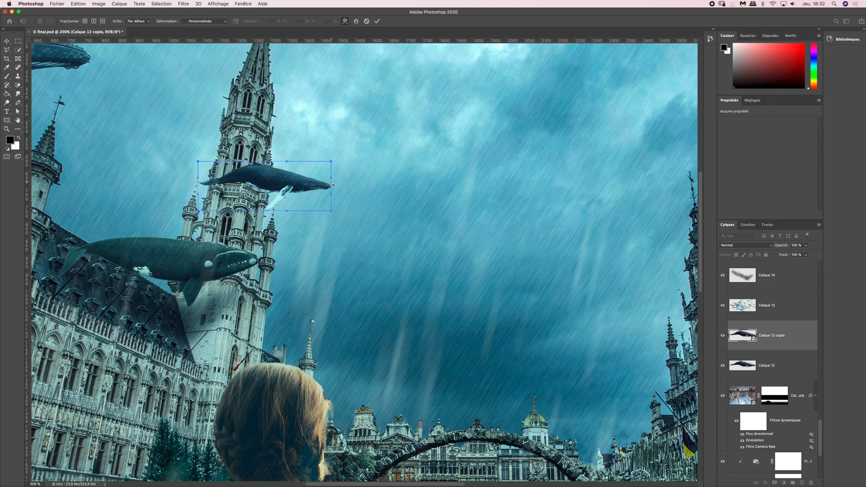
{"action": "left_click_drag", "start_coordinate": [331, 162], "coordinate": [331, 153]}
{"action": "left_click_drag", "start_coordinate": [331, 210], "coordinate": [291, 209]}
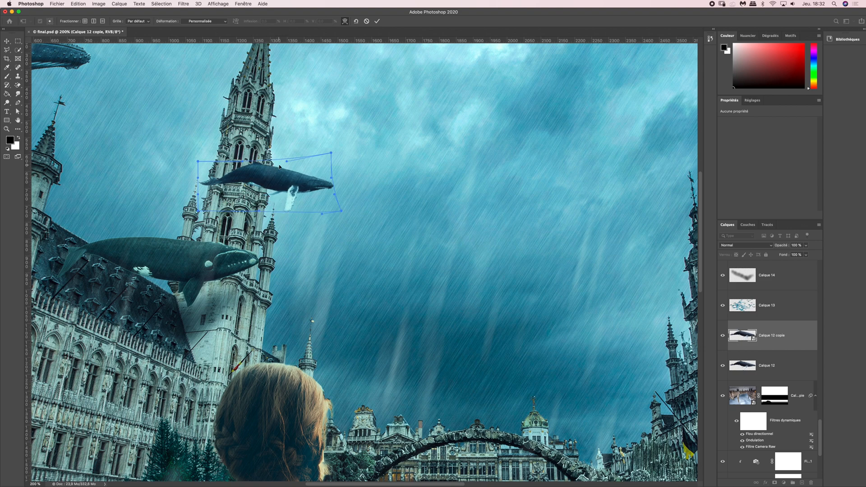
{"action": "left_click_drag", "start_coordinate": [286, 155], "coordinate": [288, 144]}
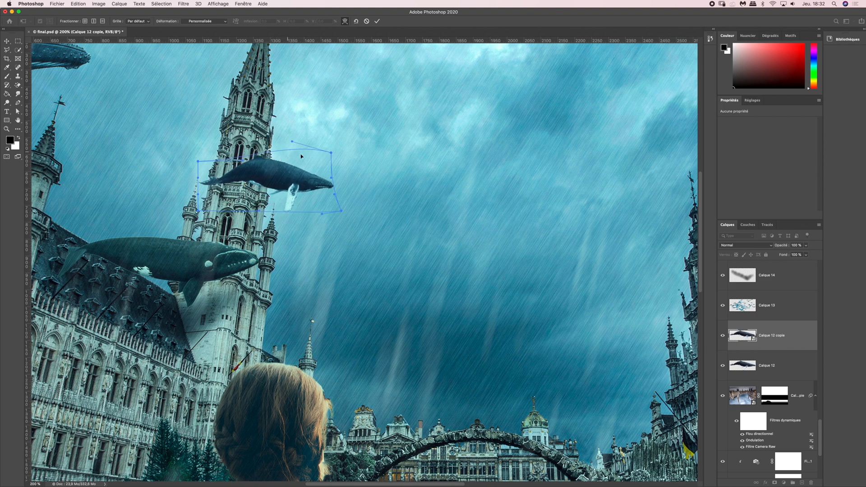
Refine the whale copy's warp around the head, fin and tail, and apply the transformation.
{"action": "left_click_drag", "start_coordinate": [331, 176], "coordinate": [332, 158]}
{"action": "left_click_drag", "start_coordinate": [343, 208], "coordinate": [341, 206]}
{"action": "left_click_drag", "start_coordinate": [286, 210], "coordinate": [293, 212]}
{"action": "left_click_drag", "start_coordinate": [198, 161], "coordinate": [197, 153]}
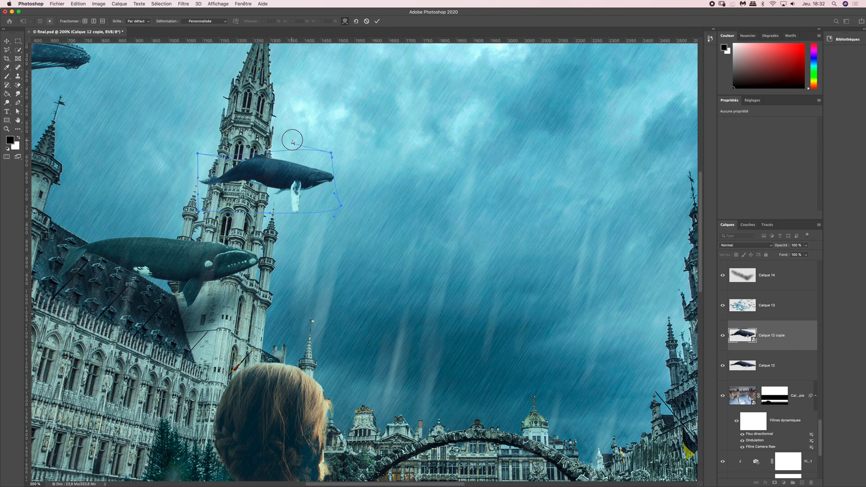
{"action": "left_click_drag", "start_coordinate": [331, 152], "coordinate": [333, 148]}
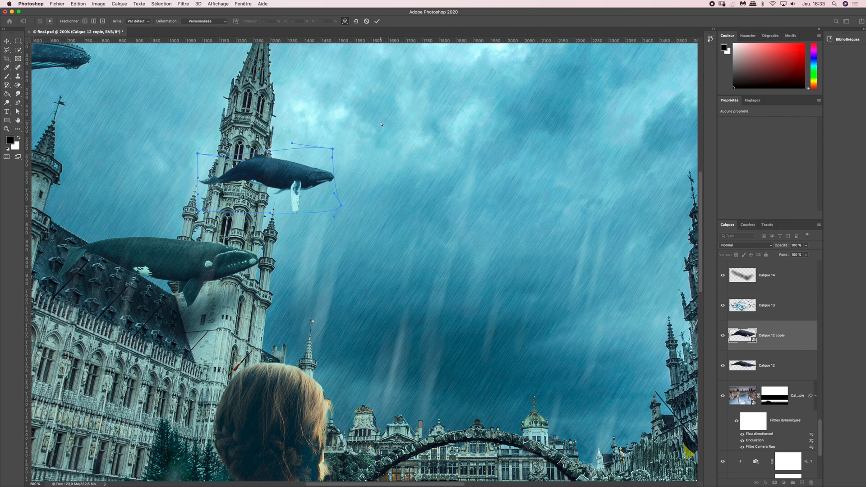
{"action": "key", "text": "Return"}
Hide the whale copy, outline the tower section it overlaps with the Polygonal Lasso, and show the whale again.
{"action": "key", "text": "b"}
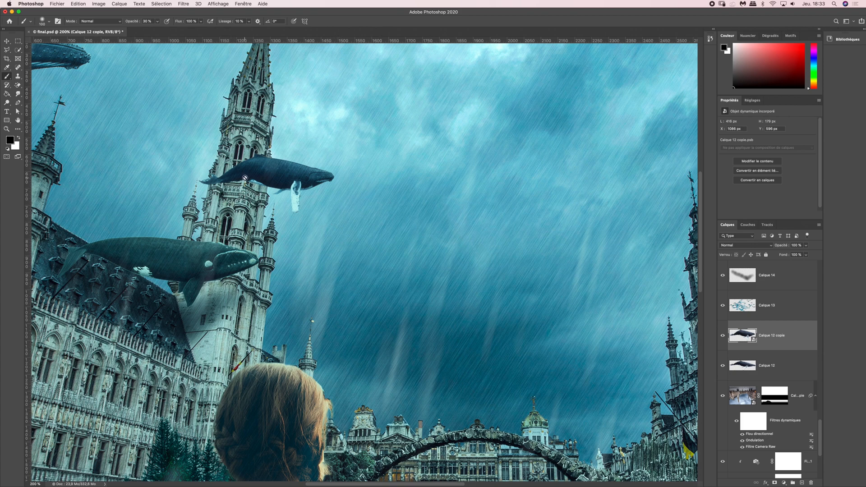
{"action": "left_click", "coordinate": [723, 336]}
{"action": "key", "text": "super+plus"}
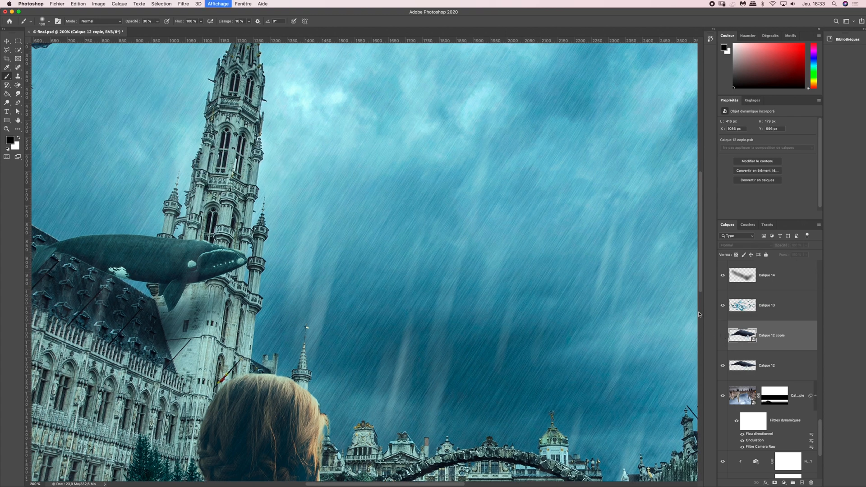
{"action": "left_click_drag", "start_coordinate": [287, 196], "coordinate": [458, 286]}
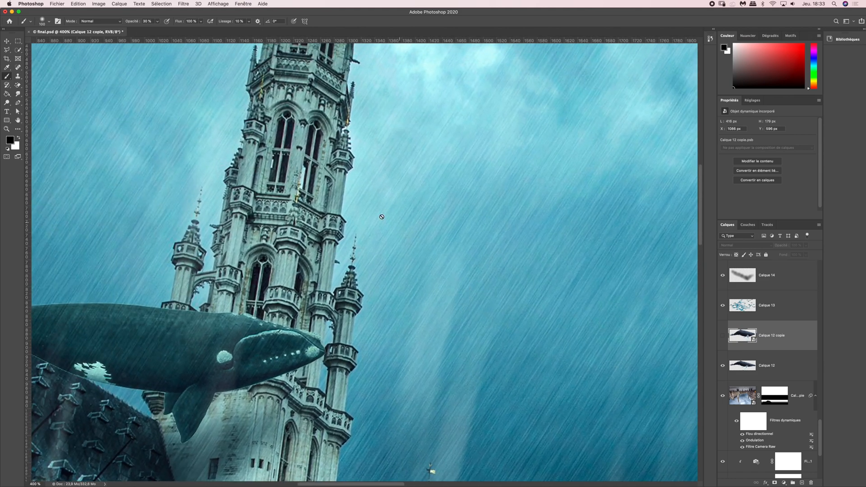
{"action": "left_click", "coordinate": [8, 51]}
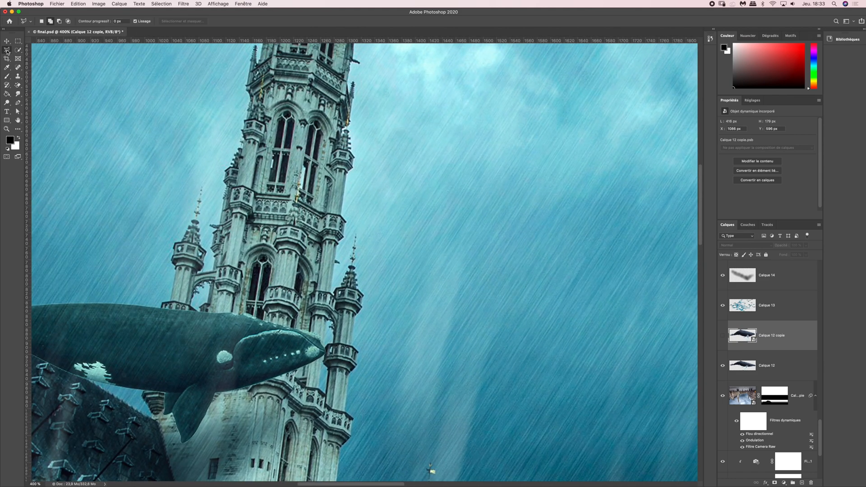
{"action": "left_click", "coordinate": [42, 22]}
{"action": "left_click", "coordinate": [723, 335]}
{"action": "left_click", "coordinate": [722, 335]}
{"action": "left_click", "coordinate": [341, 213]}
{"action": "left_click", "coordinate": [345, 220]}
{"action": "left_click", "coordinate": [343, 239]}
{"action": "left_click", "coordinate": [221, 217]}
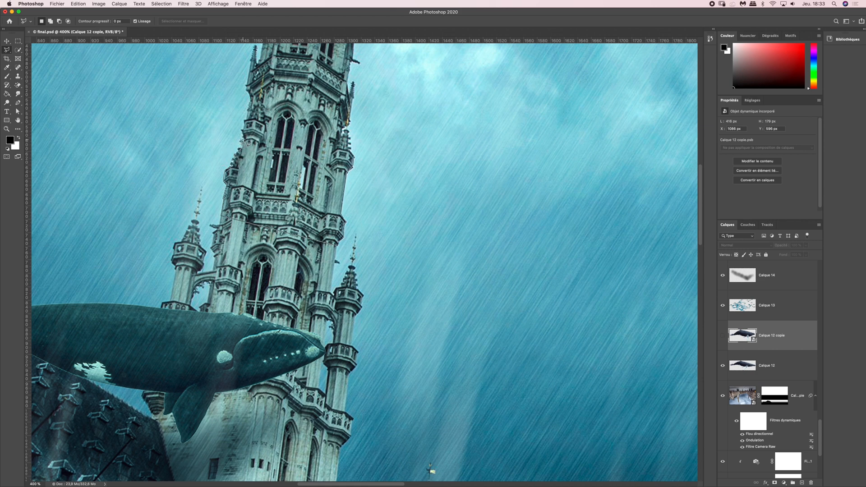
{"action": "left_click", "coordinate": [243, 124]}
{"action": "left_click", "coordinate": [722, 338]}
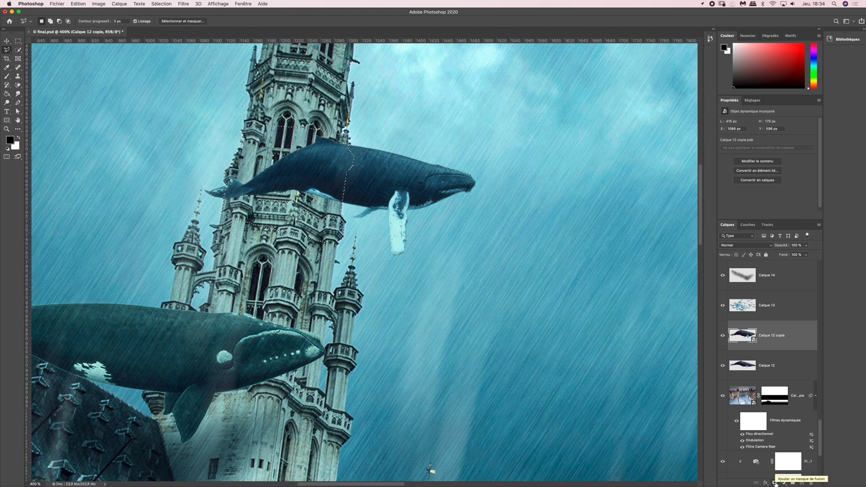
Add a layer mask to the whale copy from the tower selection and invert it so the whale passes behind the tower.
{"action": "left_click", "coordinate": [774, 482]}
{"action": "key", "text": "super+i"}
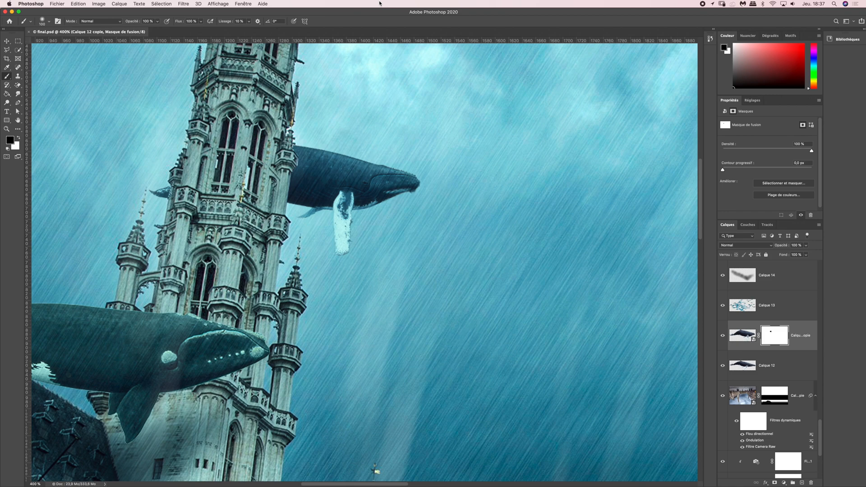
{"action": "key", "text": "super+minus"}
{"action": "key", "text": "super+minus"}
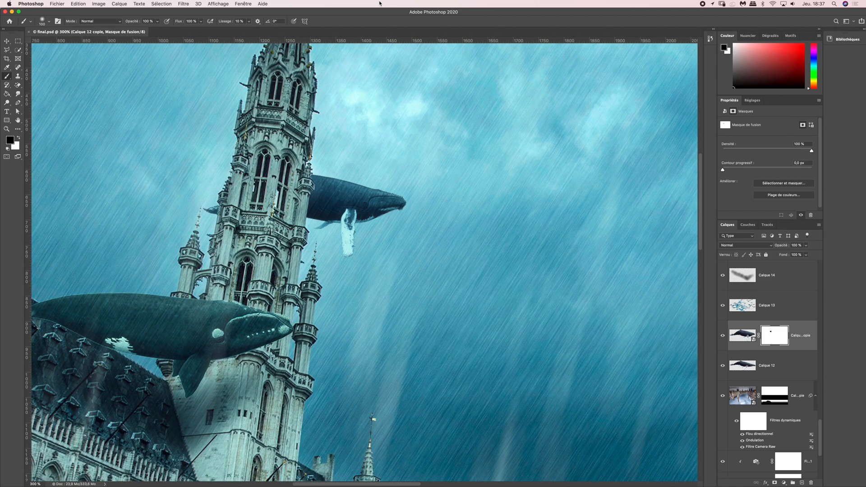
{"action": "key", "text": "super+minus"}
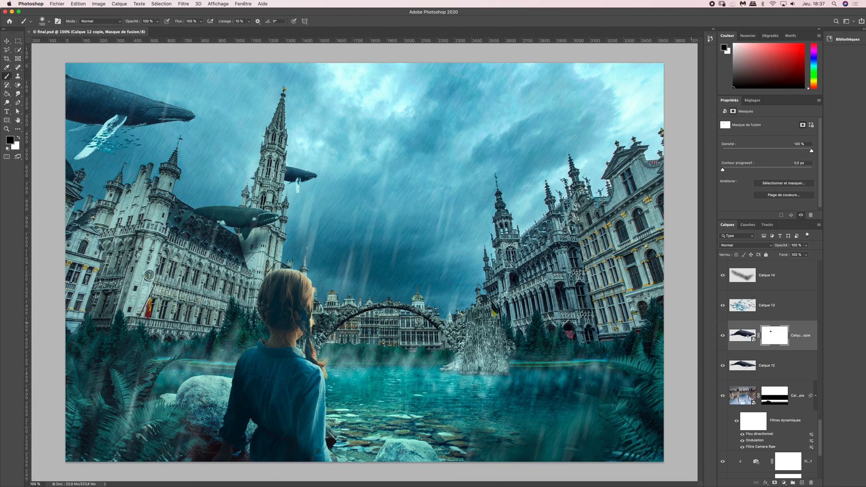
Add a Brightness/Contrast adjustment layer above the whale copy and clip it to that whale.
{"action": "left_click", "coordinate": [784, 483]}
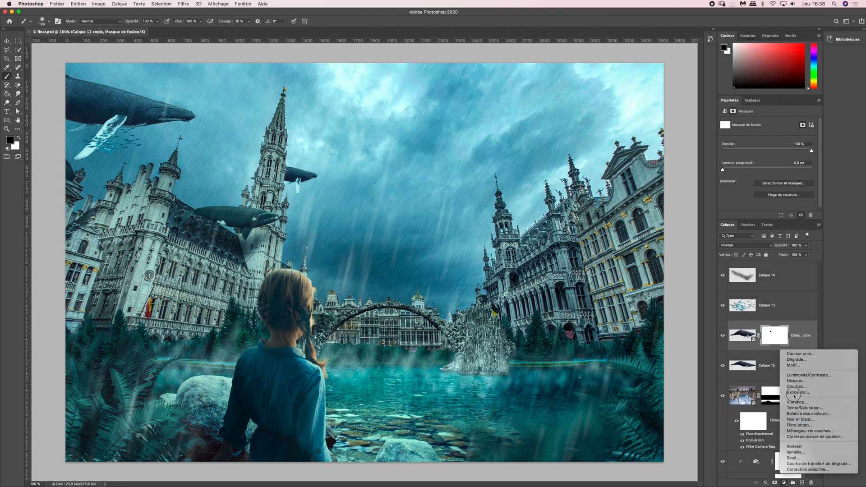
{"action": "left_click", "coordinate": [796, 376]}
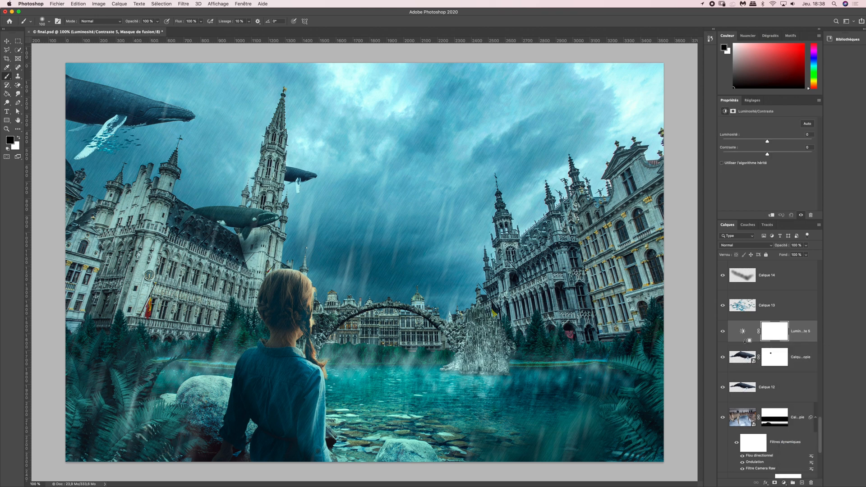
{"action": "left_click", "coordinate": [744, 341], "text": "alt"}
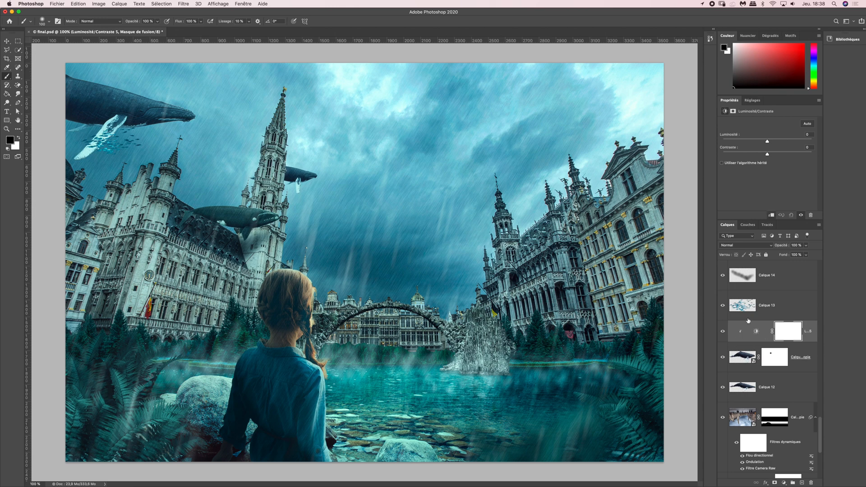
Set the brightness of the whale copy's clipped adjustment layer to -35.
{"action": "left_click_drag", "start_coordinate": [767, 143], "coordinate": [758, 143]}
{"action": "left_click", "coordinate": [808, 134]}
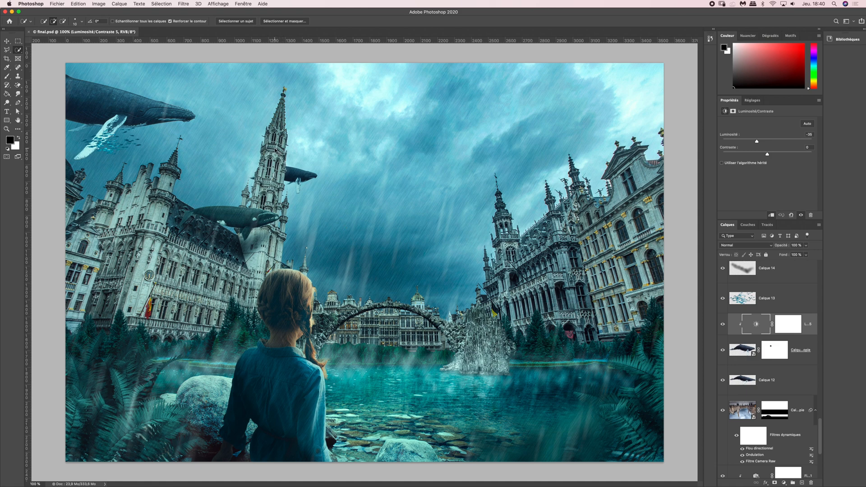
Select the spire of the tall tower on the Calque 0 layer using the Quick Selection tool.
{"action": "key", "text": "super+plus"}
{"action": "key", "text": "super+plus"}
{"action": "left_click_drag", "start_coordinate": [267, 209], "coordinate": [408, 342]}
{"action": "left_click_drag", "start_coordinate": [294, 117], "coordinate": [339, 287]}
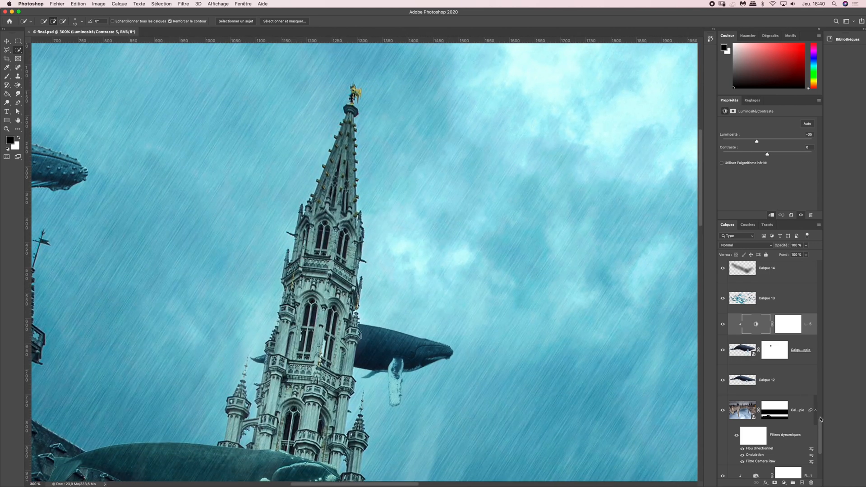
{"action": "left_click_drag", "start_coordinate": [820, 418], "coordinate": [819, 460]}
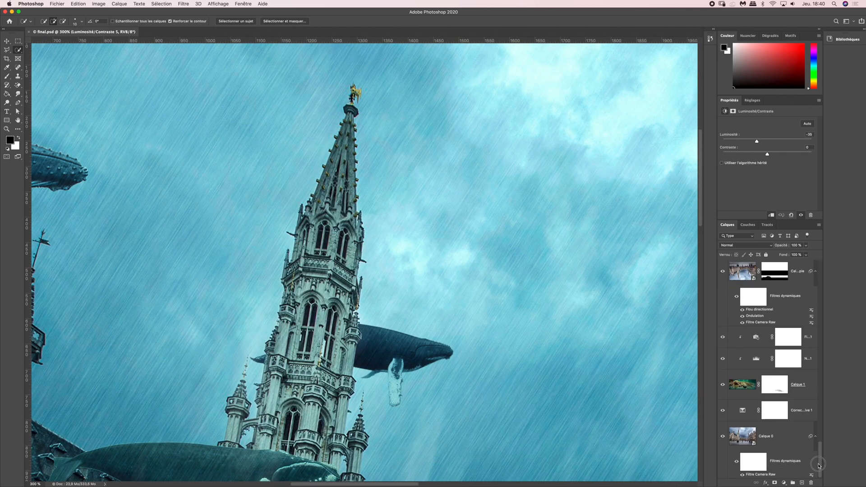
{"action": "left_click", "coordinate": [741, 439]}
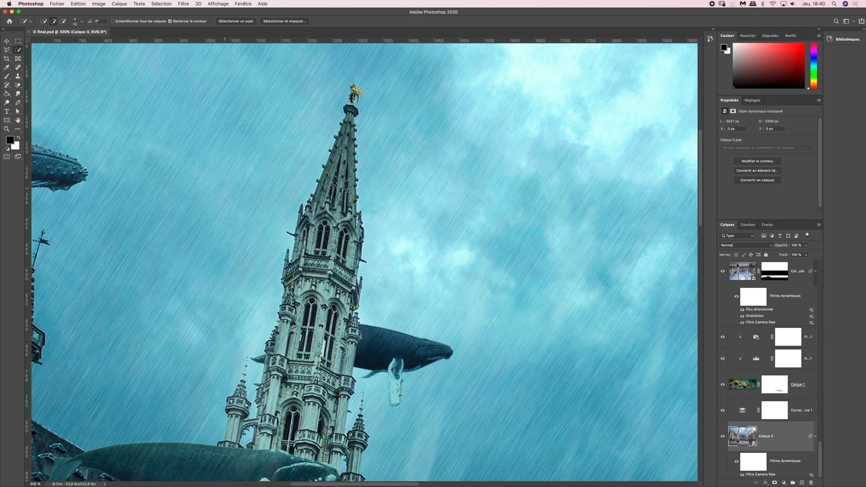
{"action": "left_click", "coordinate": [18, 49]}
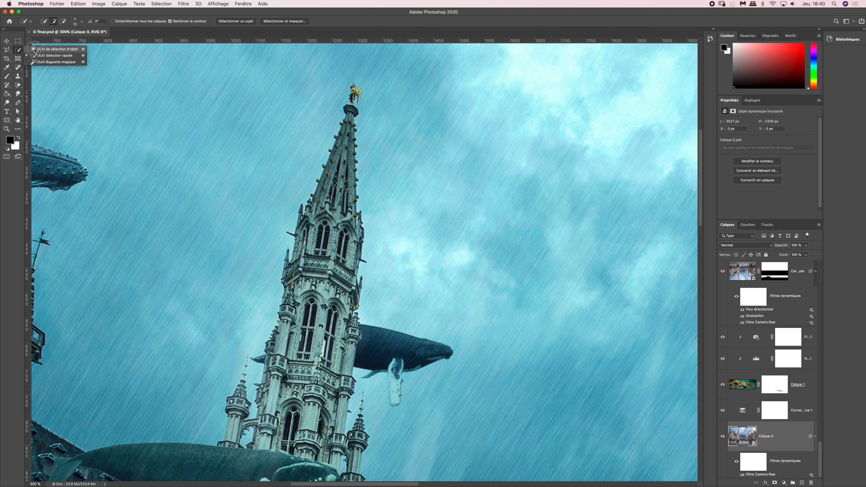
{"action": "left_click", "coordinate": [36, 55]}
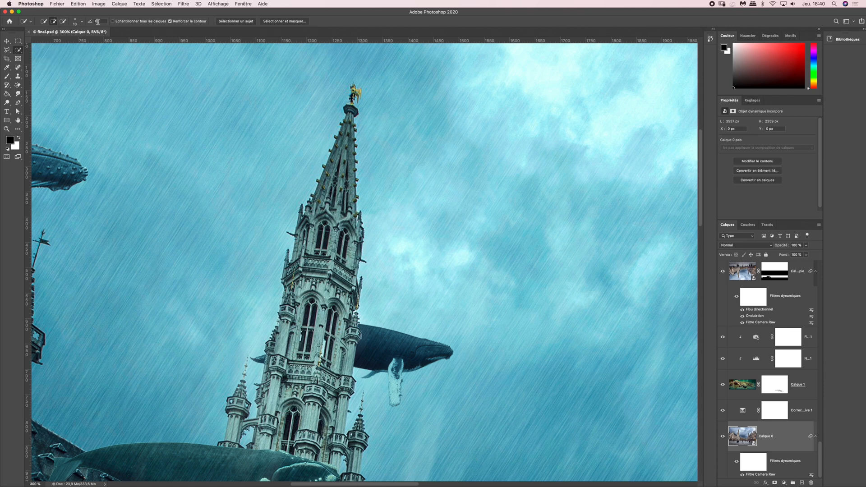
{"action": "left_click", "coordinate": [83, 23]}
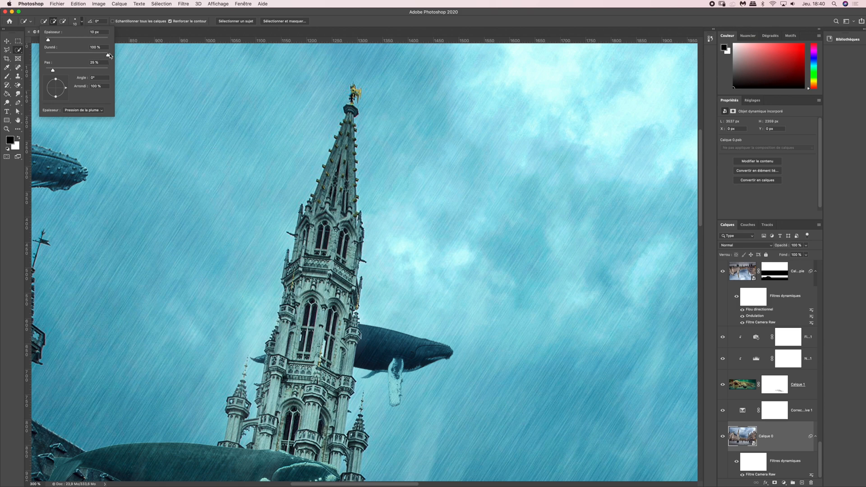
{"action": "left_click", "coordinate": [116, 13]}
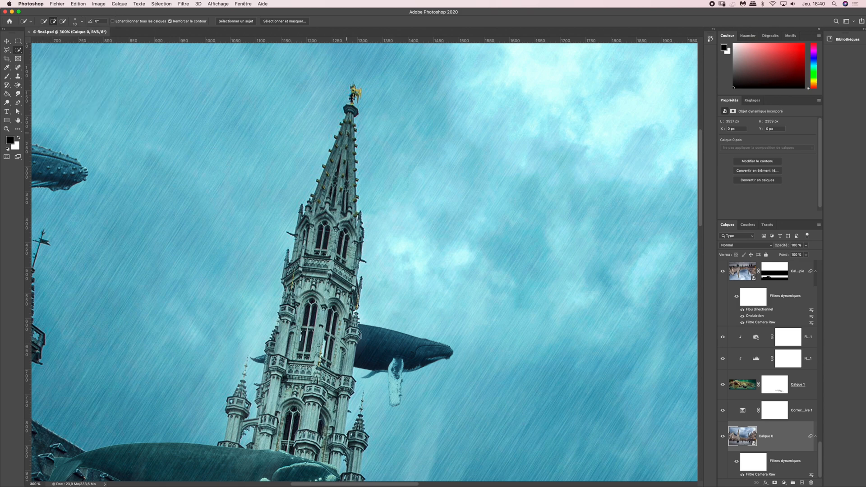
{"action": "mouse_move", "coordinate": [346, 133]}
{"action": "left_mouse_down"}
{"action": "mouse_move", "coordinate": [302, 259]}
{"action": "mouse_move", "coordinate": [311, 248]}
{"action": "mouse_move", "coordinate": [305, 262]}
{"action": "mouse_move", "coordinate": [328, 259]}
{"action": "mouse_move", "coordinate": [321, 284]}
{"action": "mouse_move", "coordinate": [297, 276]}
{"action": "mouse_move", "coordinate": [352, 283]}
{"action": "left_mouse_up"}
Open baleine03.png and copy its entire image.
{"action": "left_click", "coordinate": [57, 5]}
{"action": "left_click", "coordinate": [61, 18]}
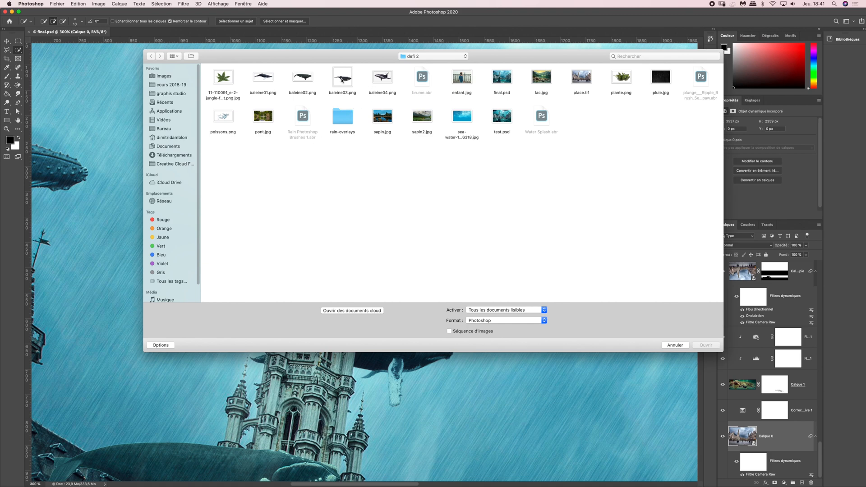
{"action": "left_click", "coordinate": [341, 80]}
{"action": "left_click", "coordinate": [706, 345]}
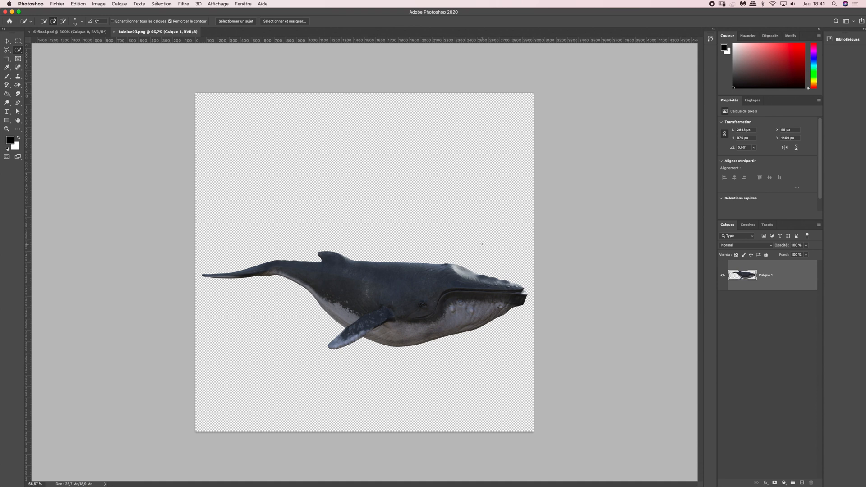
{"action": "key", "text": "super+a"}
{"action": "key", "text": "super+c"}
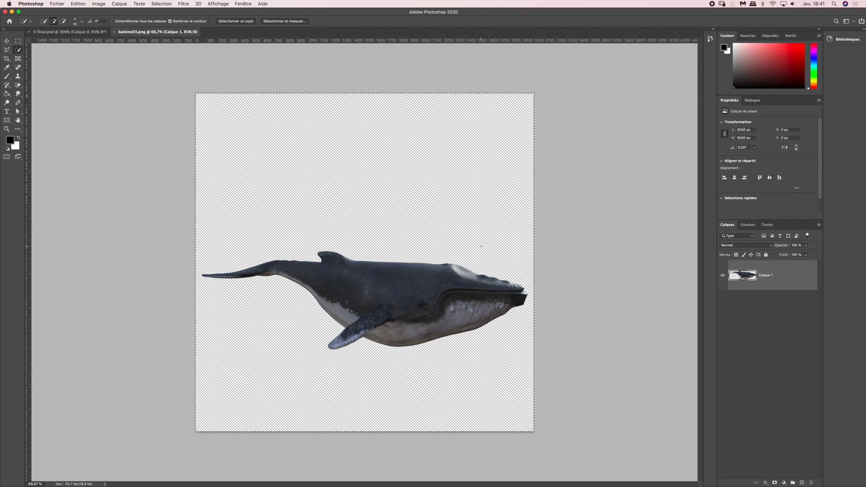
Return to final.psd and paste the whale outside the spire selection so the spire is masked out of it.
{"action": "left_click", "coordinate": [69, 32]}
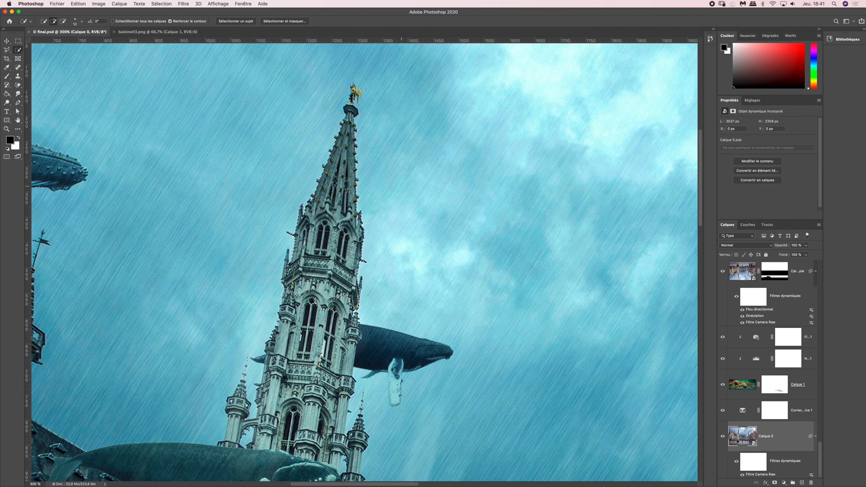
{"action": "left_click", "coordinate": [78, 3]}
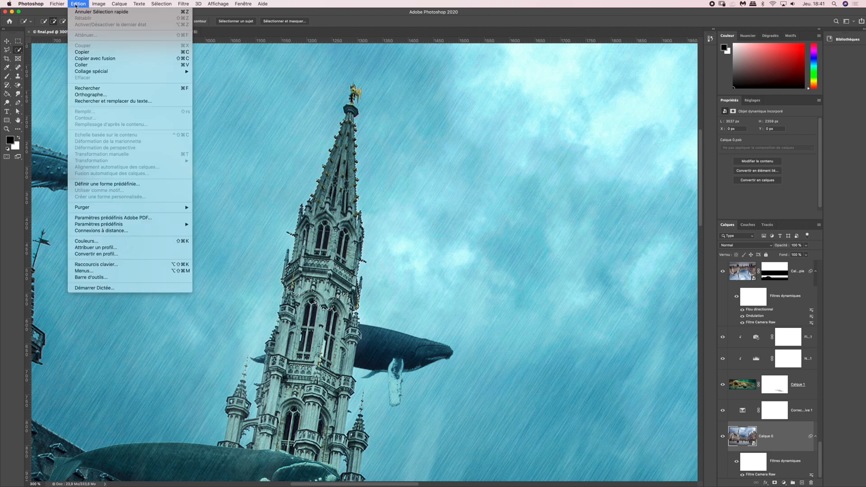
{"action": "mouse_move", "coordinate": [103, 72]}
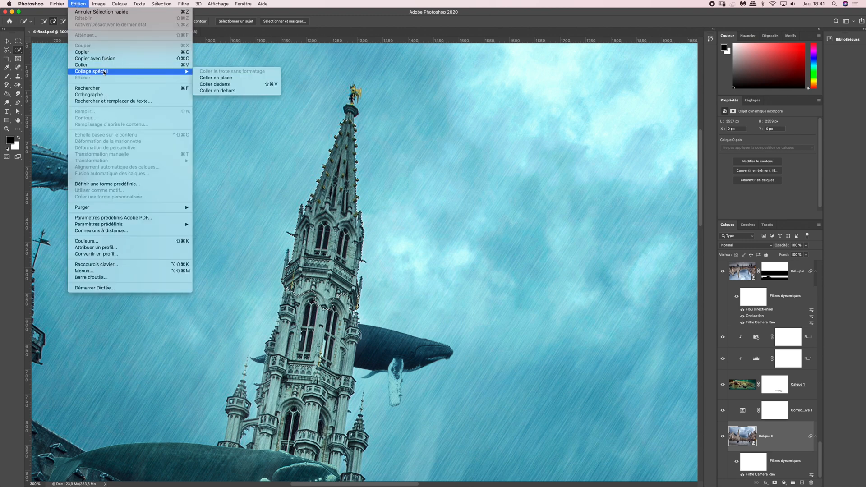
{"action": "left_click", "coordinate": [222, 92]}
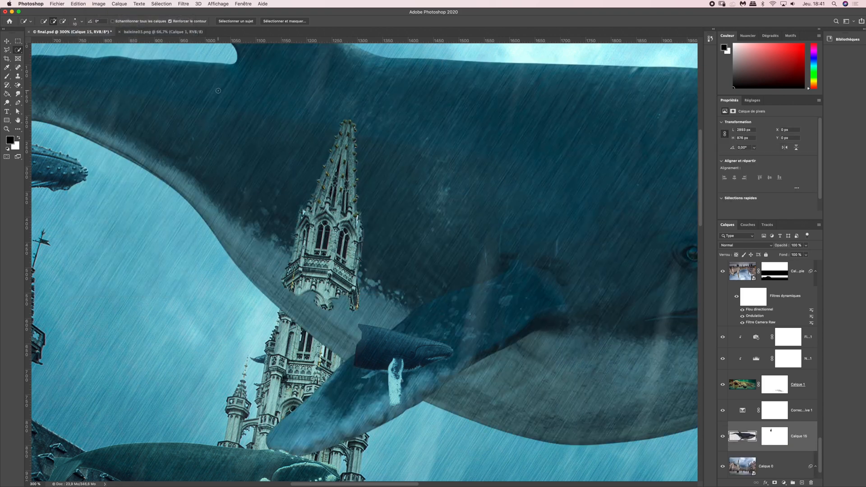
Scale the pasted whale down proportionally to about 761 px wide beside the tower's spire.
{"action": "key", "text": "super+minus"}
{"action": "key", "text": "super+minus"}
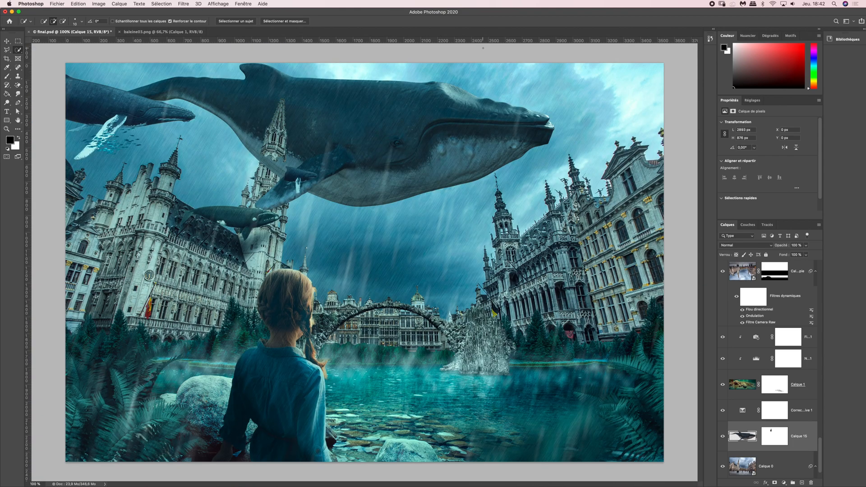
{"action": "key", "text": "super+t"}
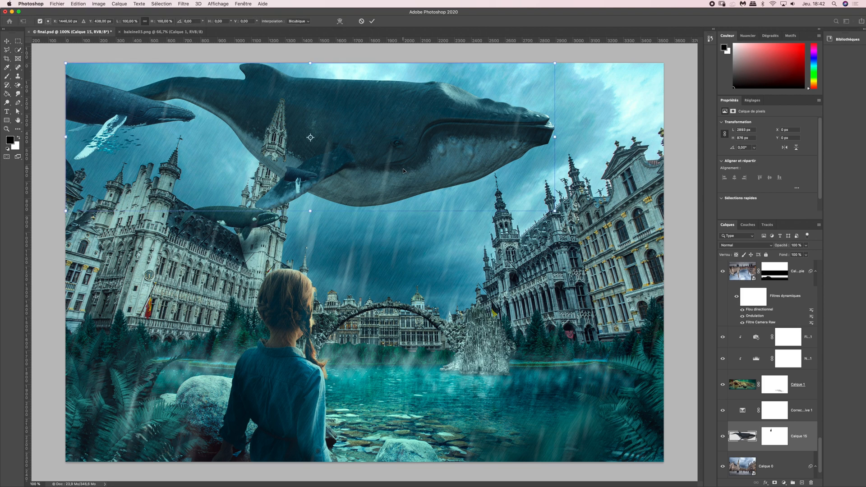
{"action": "left_click_drag", "start_coordinate": [554, 210], "coordinate": [232, 109]}
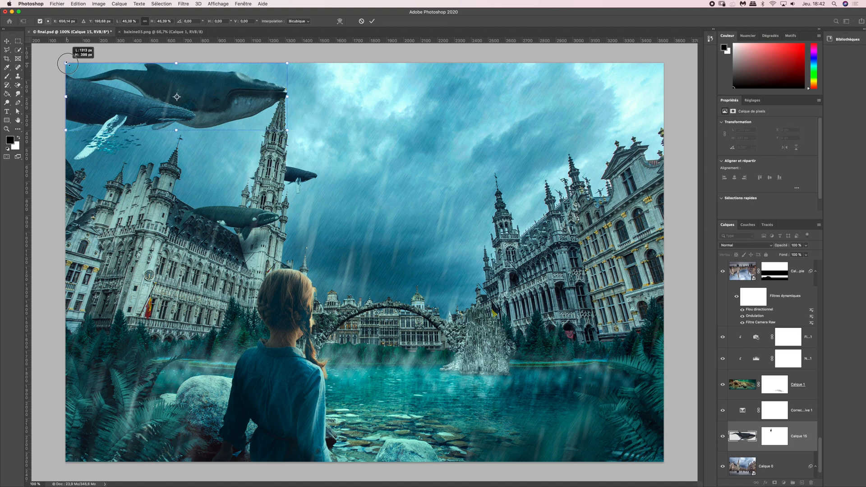
{"action": "left_click_drag", "start_coordinate": [108, 75], "coordinate": [159, 93]}
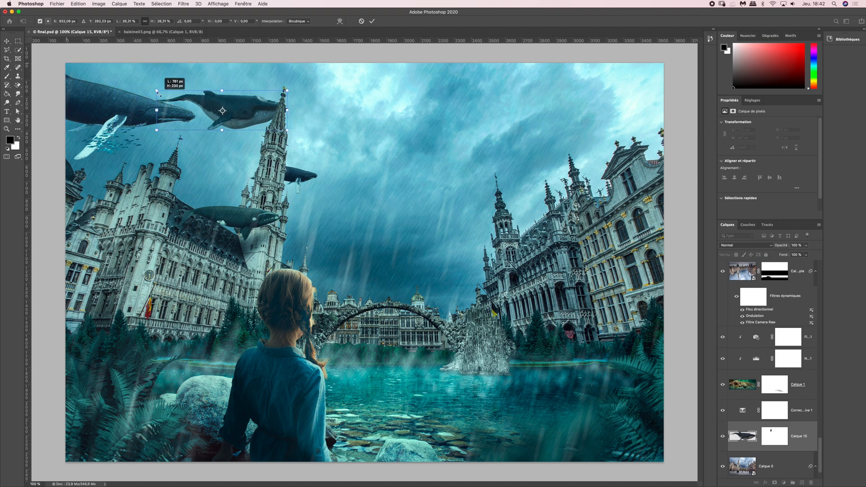
Shrink the whale further to about 360 px wide, position it behind the spire, and apply the transformation.
{"action": "key", "text": "super+plus"}
{"action": "scroll", "coordinate": [284, 159], "scroll_direction": "up", "scroll_amount": 10}
{"action": "scroll", "coordinate": [285, 159], "scroll_direction": "left", "scroll_amount": 5}
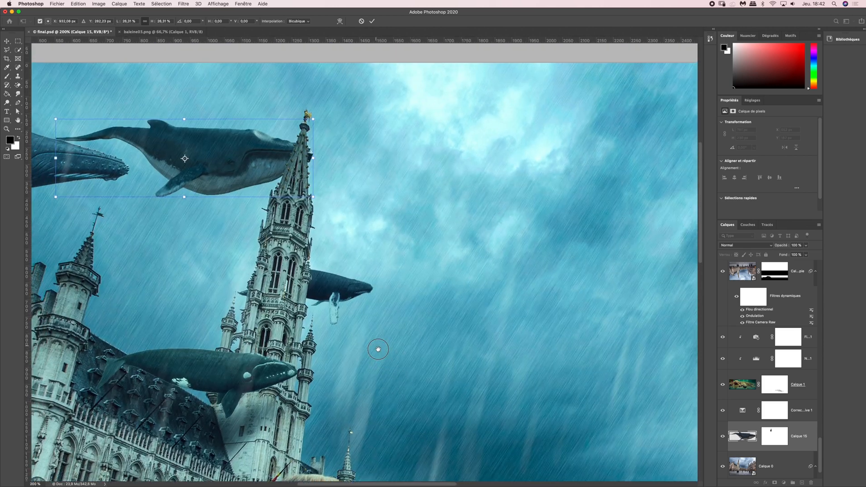
{"action": "left_click_drag", "start_coordinate": [222, 183], "coordinate": [261, 210]}
{"action": "left_click_drag", "start_coordinate": [99, 152], "coordinate": [173, 177]}
{"action": "left_click_drag", "start_coordinate": [254, 177], "coordinate": [268, 157]}
{"action": "left_click_drag", "start_coordinate": [179, 153], "coordinate": [267, 167]}
{"action": "mouse_move", "coordinate": [371, 169]}
{"action": "left_mouse_down"}
{"action": "mouse_move", "coordinate": [337, 191]}
{"action": "mouse_move", "coordinate": [339, 180]}
{"action": "left_mouse_up"}
{"action": "key", "text": "Return"}
{"action": "key", "text": "w"}
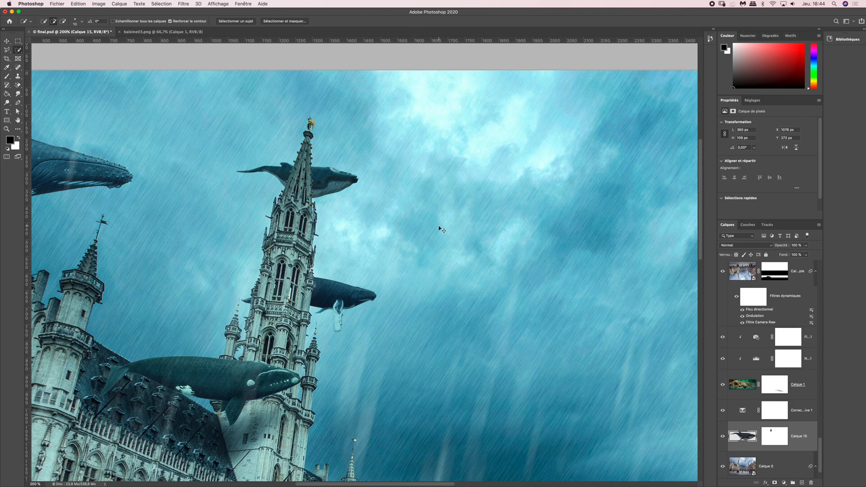
Paste the baleine03 whale again as a new layer and convert it to a smart object.
{"action": "key", "text": "super+minus"}
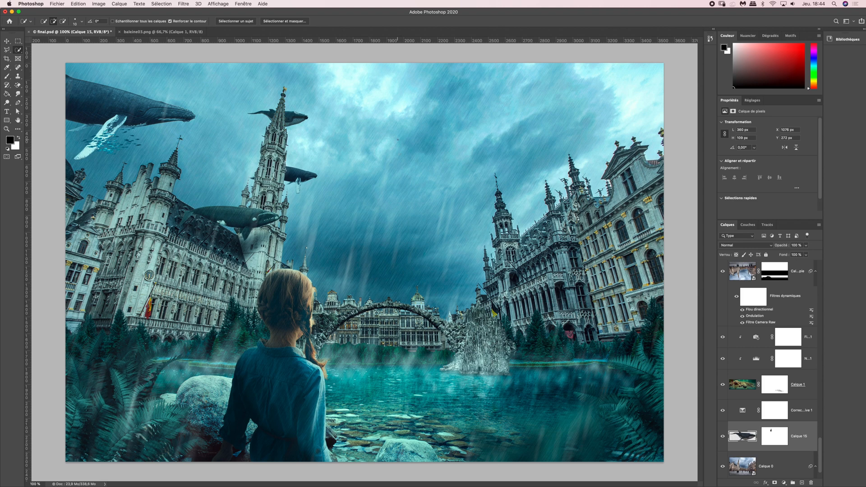
{"action": "key", "text": "super+v"}
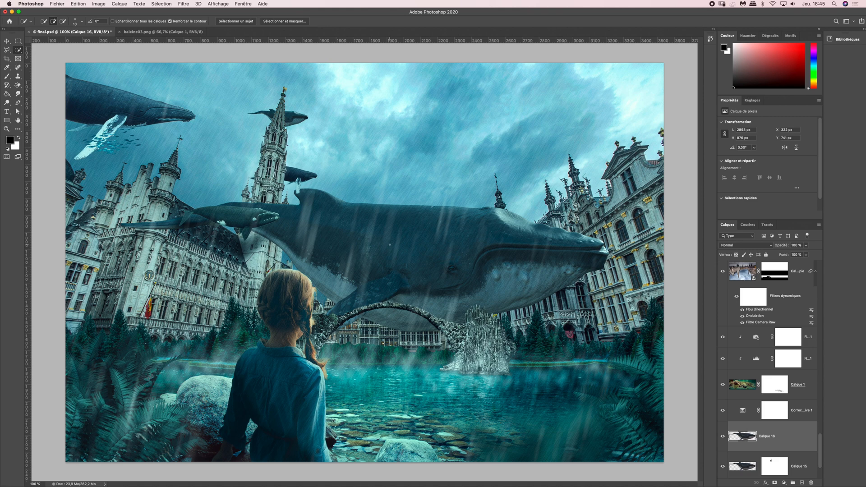
{"action": "right_click", "coordinate": [775, 438]}
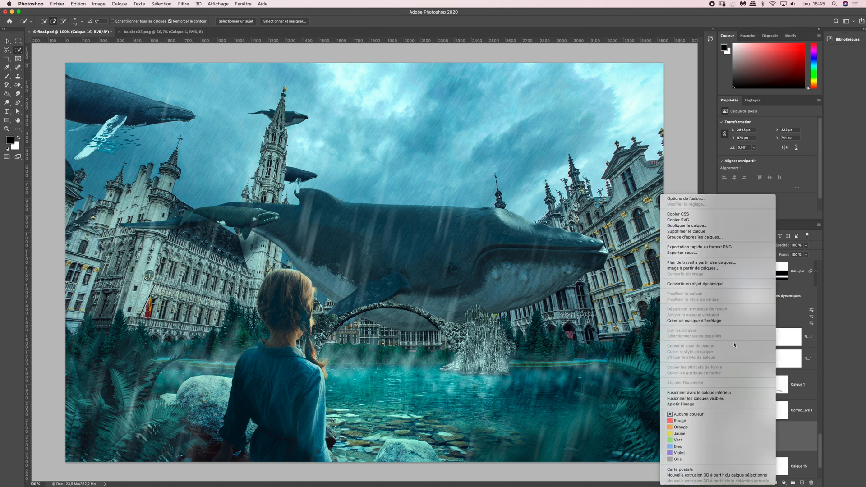
{"action": "left_click", "coordinate": [721, 283]}
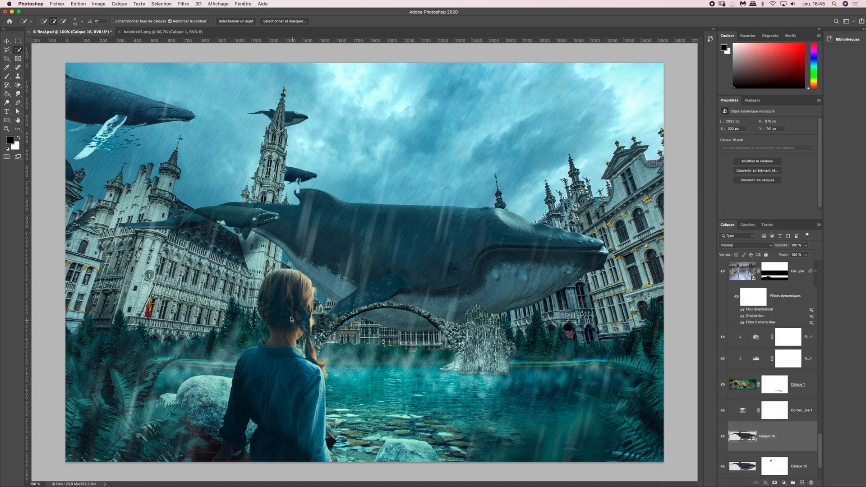
Scale the new whale to about 56%, tilt it slightly, place it across the sky's upper edge above the right-hand buildings, and apply.
{"action": "key", "text": "super+t"}
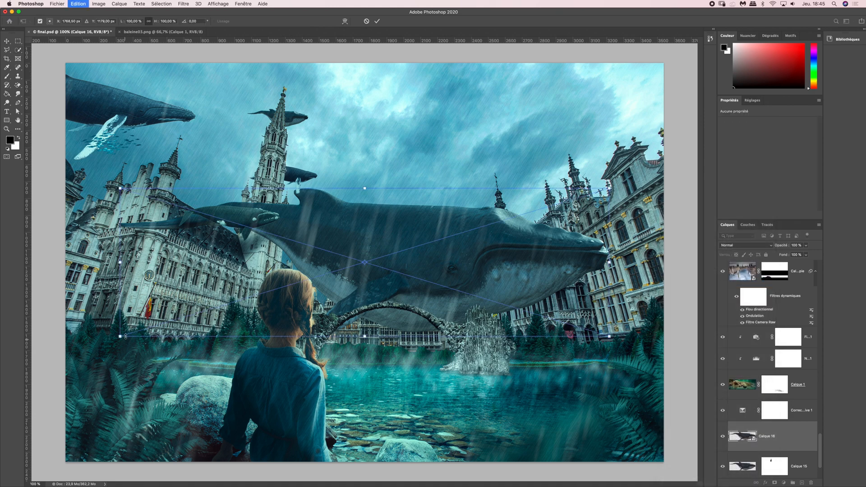
{"action": "left_click_drag", "start_coordinate": [120, 336], "coordinate": [338, 223]}
{"action": "left_click_drag", "start_coordinate": [514, 198], "coordinate": [521, 84]}
{"action": "left_click_drag", "start_coordinate": [650, 73], "coordinate": [649, 78]}
{"action": "left_click_drag", "start_coordinate": [513, 105], "coordinate": [515, 108]}
{"action": "left_click_drag", "start_coordinate": [627, 44], "coordinate": [640, 43]}
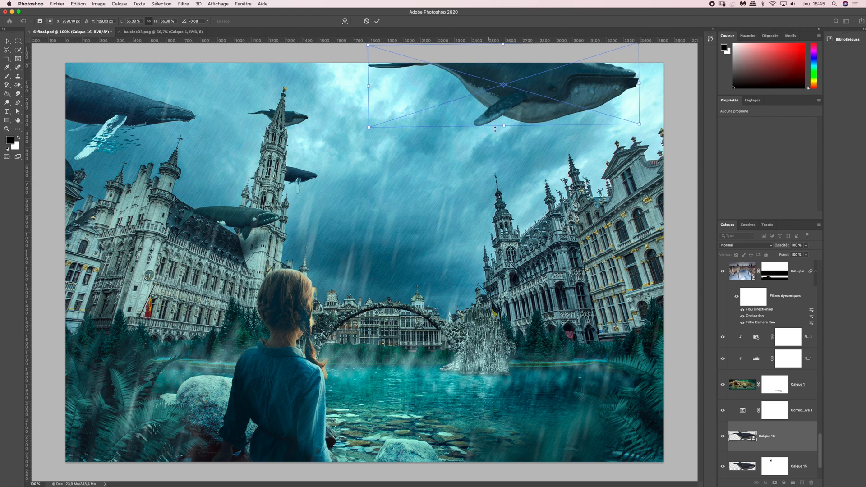
{"action": "left_click_drag", "start_coordinate": [523, 110], "coordinate": [519, 110]}
{"action": "key", "text": "Return"}
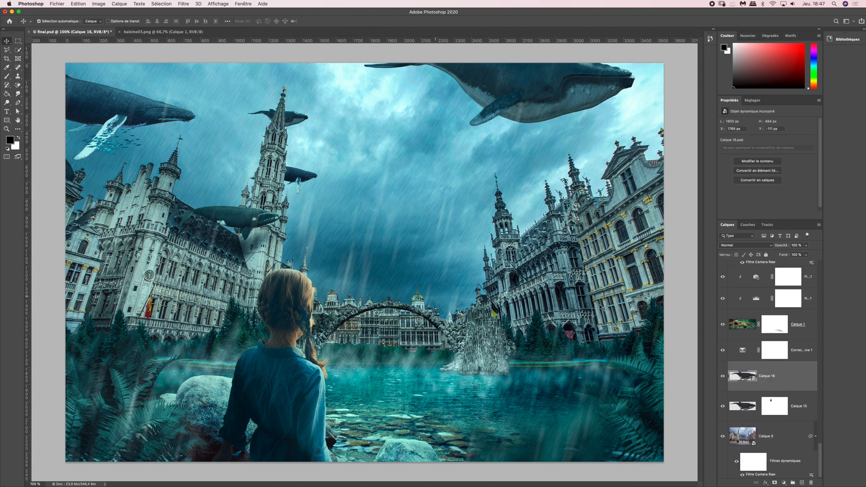
Duplicate the baleine02 whale layer.
{"action": "left_click_drag", "start_coordinate": [820, 448], "coordinate": [820, 445]}
{"action": "scroll", "coordinate": [820, 420], "scroll_direction": "up", "scroll_amount": 5}
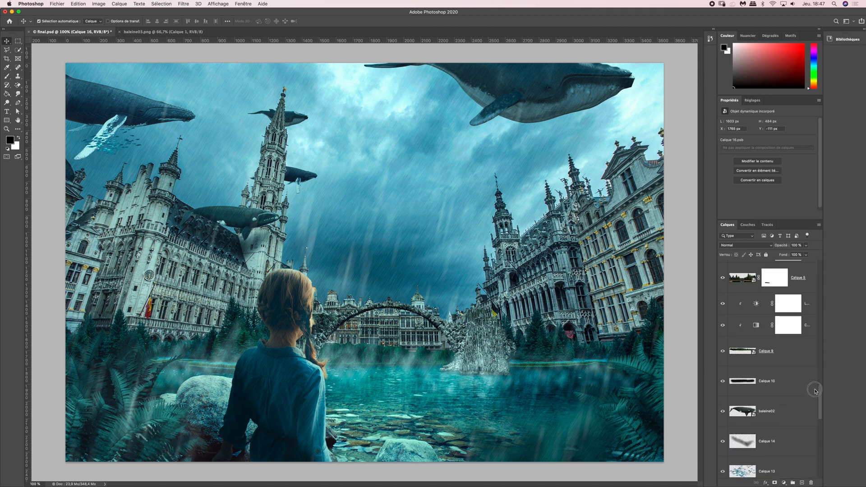
{"action": "left_click", "coordinate": [778, 419]}
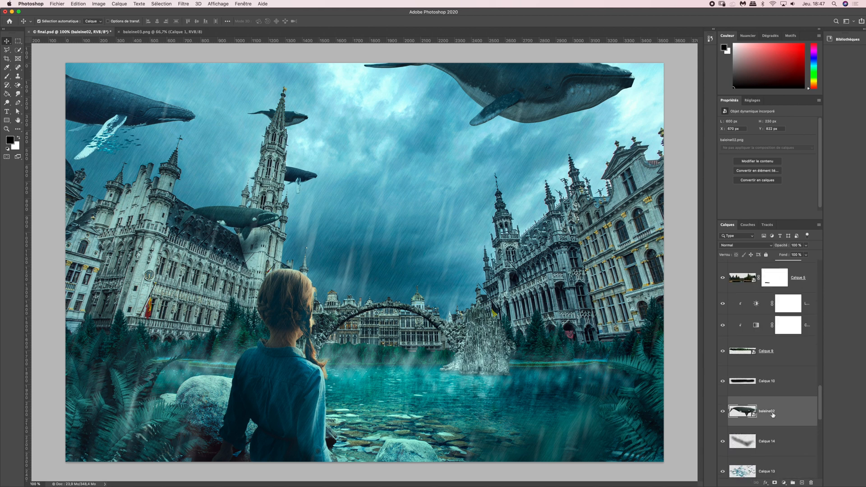
{"action": "key", "text": "super+j"}
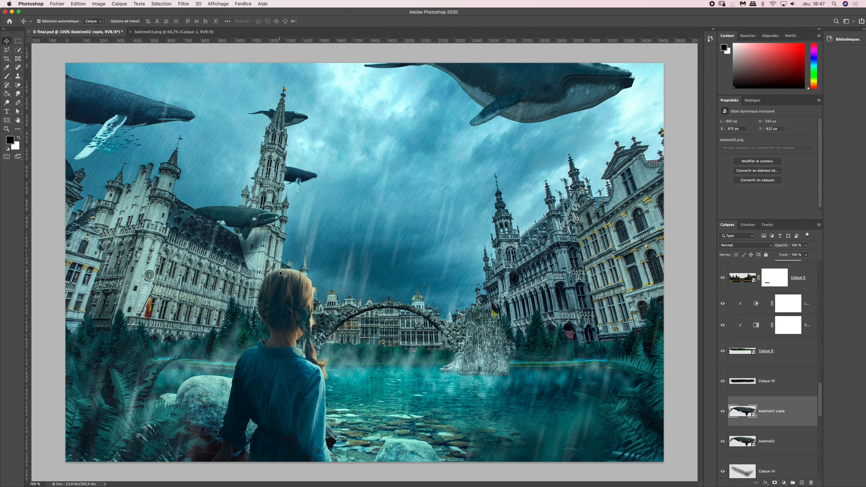
Scale the baleine02 copy down to about 6.66% and move it in front of the right-hand building's tower.
{"action": "key", "text": "super+t"}
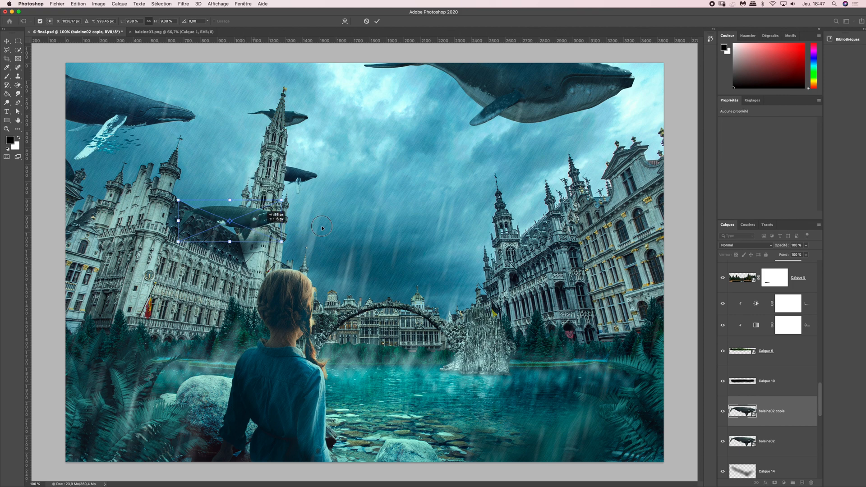
{"action": "left_click_drag", "start_coordinate": [489, 218], "coordinate": [368, 197]}
{"action": "key", "text": "super+plus"}
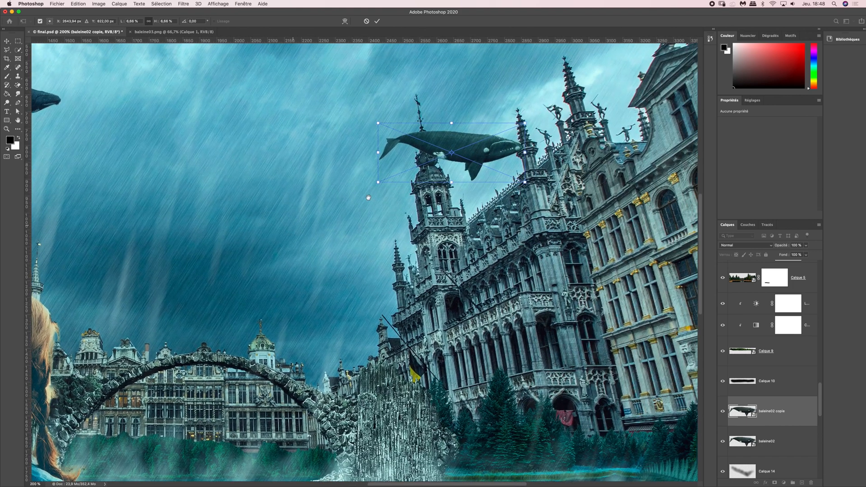
Warp the baleine02 copy, bending its tail, belly and head slightly to vary the whale's pose, and apply the transformation.
{"action": "right_click", "coordinate": [465, 158]}
{"action": "left_click", "coordinate": [496, 231]}
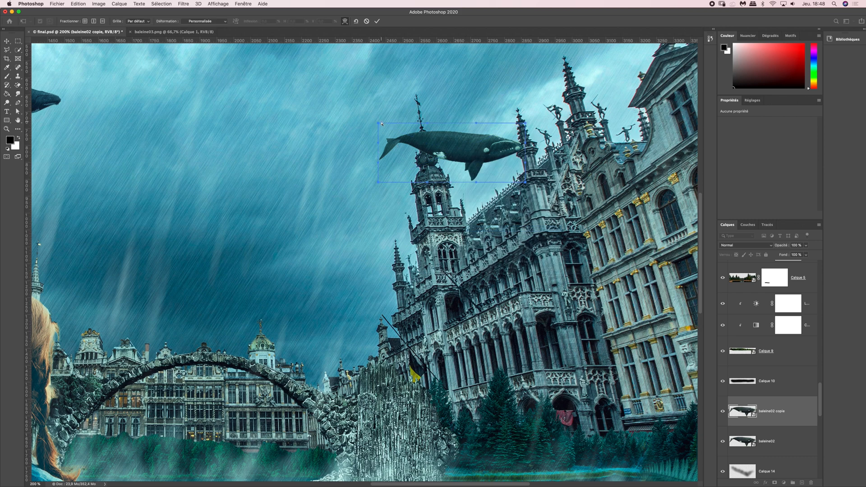
{"action": "left_click_drag", "start_coordinate": [378, 127], "coordinate": [377, 111]}
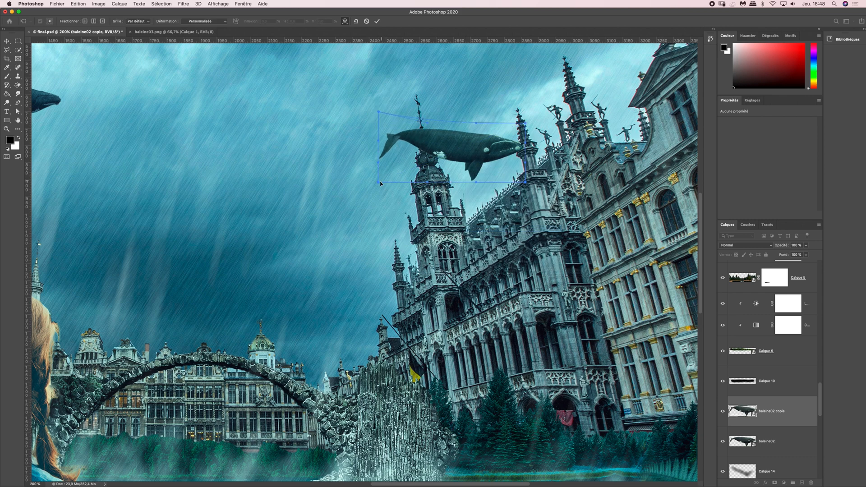
{"action": "left_click_drag", "start_coordinate": [375, 175], "coordinate": [368, 164]}
{"action": "left_click_drag", "start_coordinate": [476, 184], "coordinate": [478, 190]}
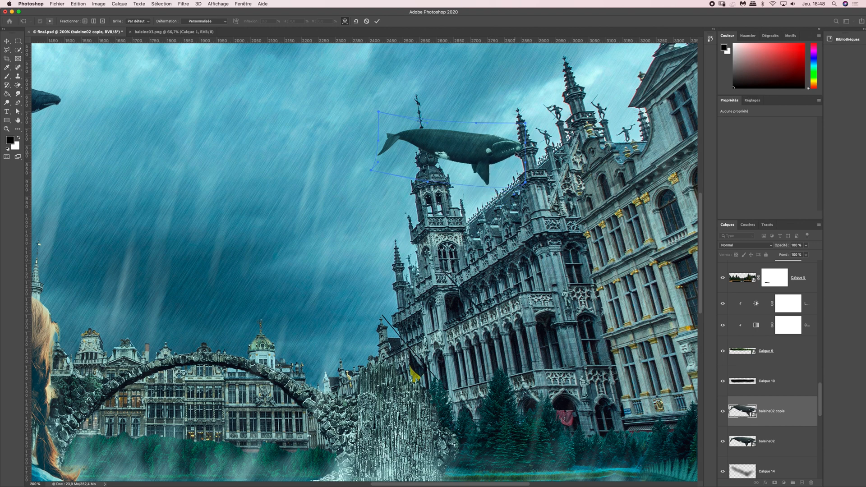
{"action": "left_click_drag", "start_coordinate": [524, 144], "coordinate": [530, 139]}
{"action": "left_click_drag", "start_coordinate": [477, 124], "coordinate": [476, 112]}
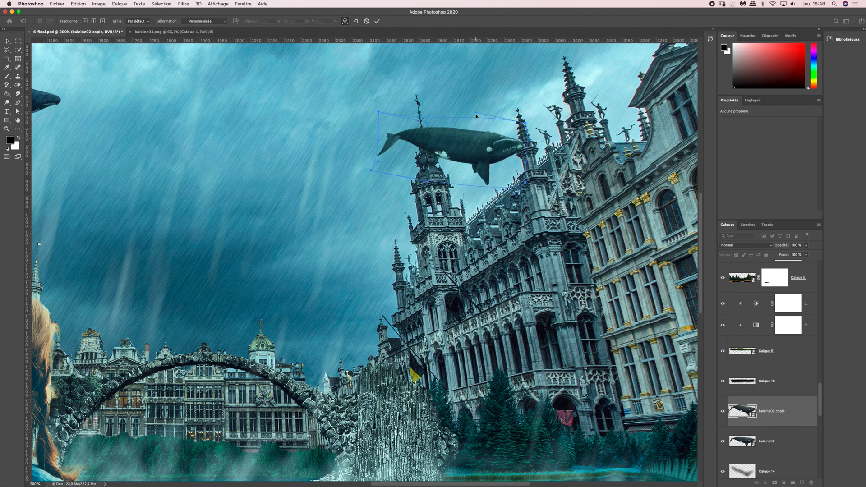
{"action": "left_click_drag", "start_coordinate": [525, 183], "coordinate": [522, 175]}
{"action": "left_click_drag", "start_coordinate": [371, 171], "coordinate": [376, 176]}
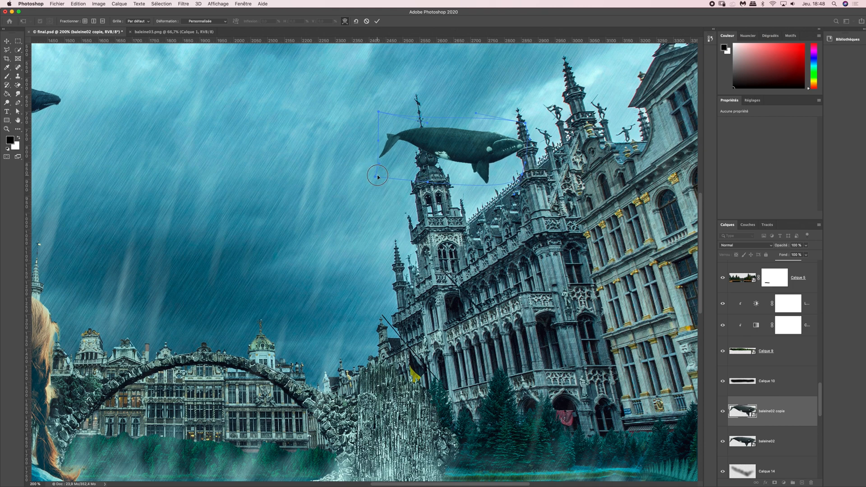
{"action": "left_click_drag", "start_coordinate": [377, 115], "coordinate": [378, 118]}
{"action": "key", "text": "Return"}
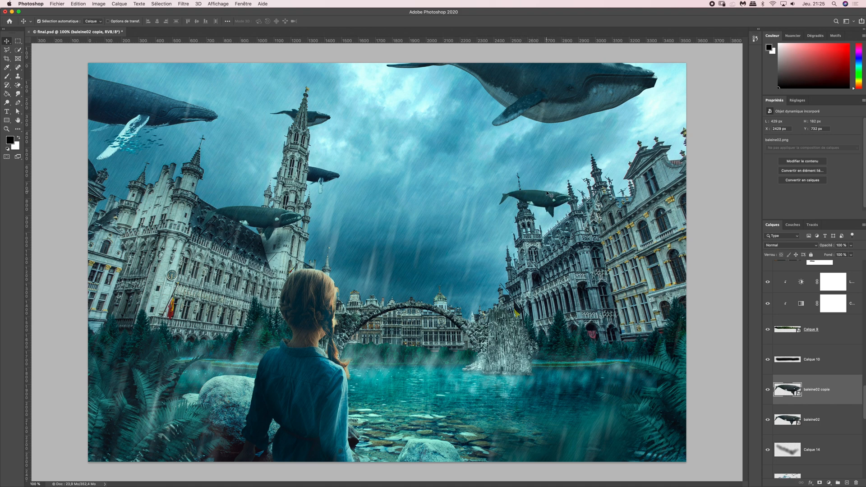
Add a new empty layer above baleine02 copie and clip it to that whale layer.
{"action": "key", "text": "super+plus"}
{"action": "key", "text": "super+plus"}
{"action": "left_click_drag", "start_coordinate": [567, 201], "coordinate": [370, 237]}
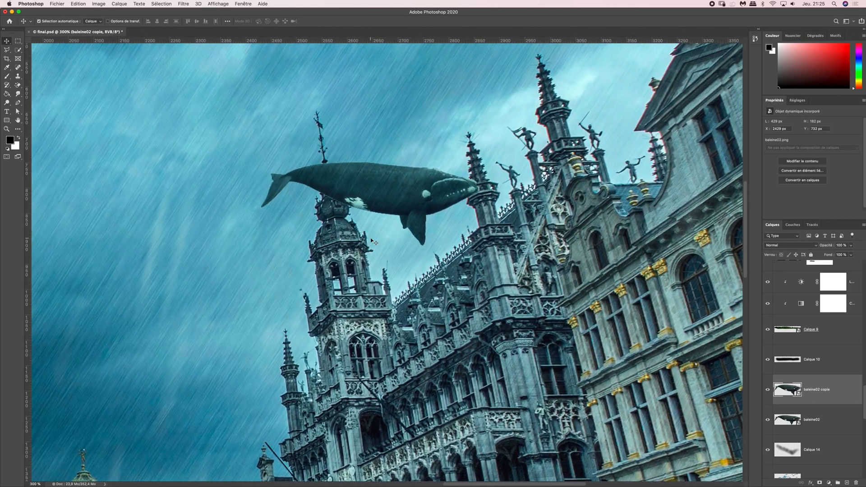
{"action": "key", "text": "super+plus"}
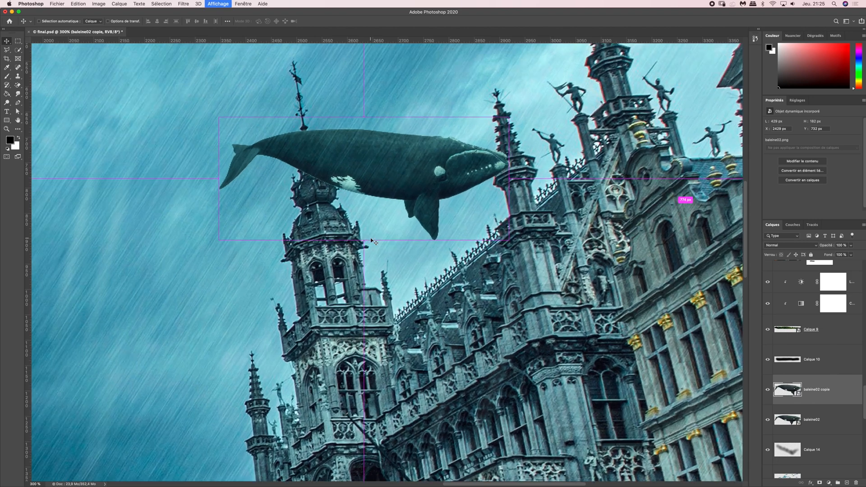
{"action": "left_click_drag", "start_coordinate": [525, 216], "coordinate": [523, 228]}
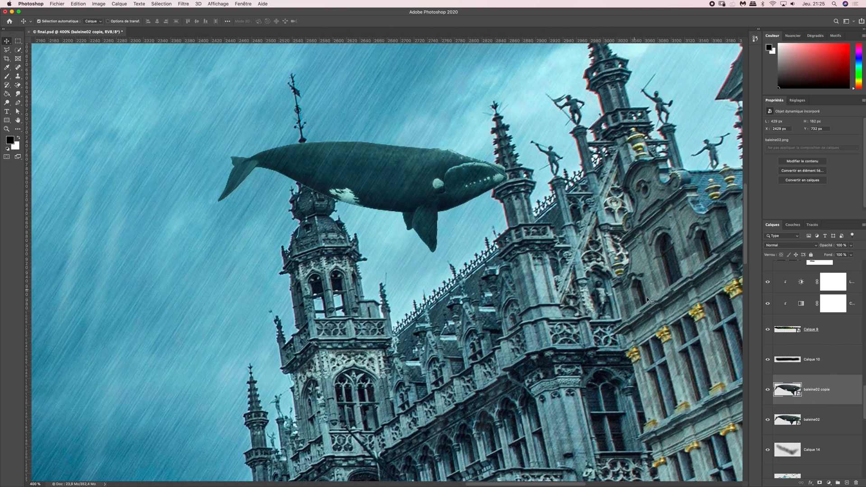
{"action": "left_click", "coordinate": [846, 483]}
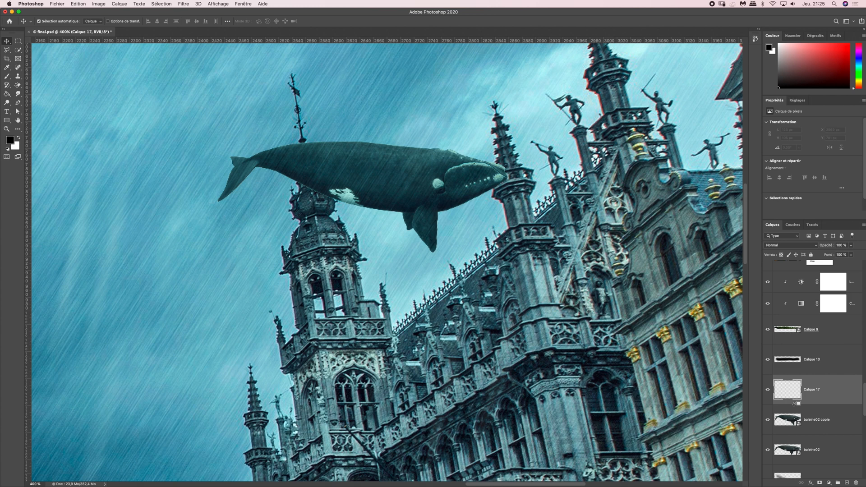
{"action": "left_click", "coordinate": [794, 404], "text": "alt"}
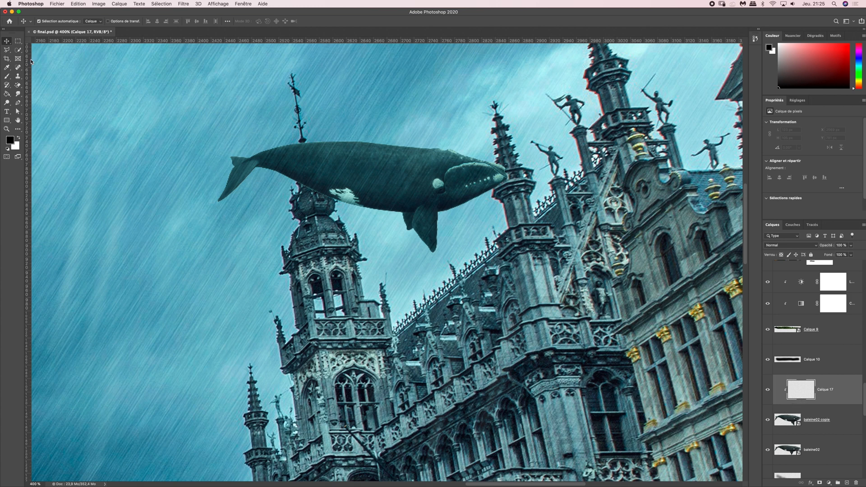
Clone dark skin over the white patch on the whale's belly using a soft 60 px Clone Stamp.
{"action": "left_click", "coordinate": [19, 76]}
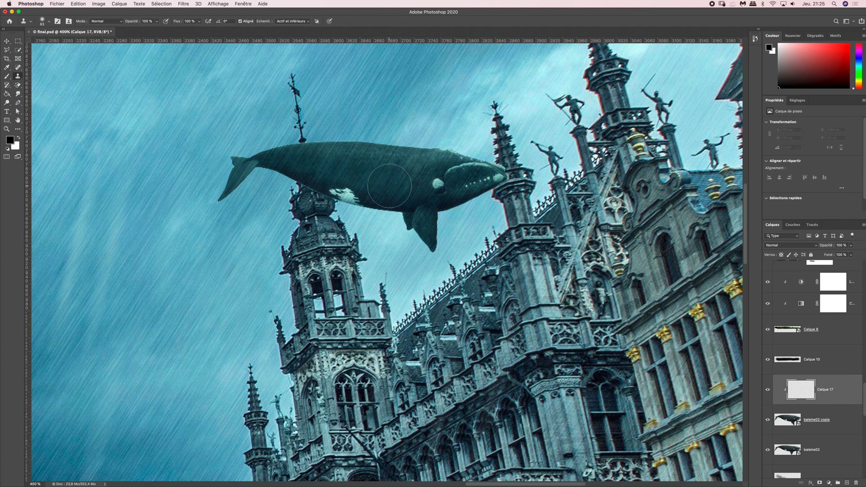
{"action": "left_click", "coordinate": [42, 20]}
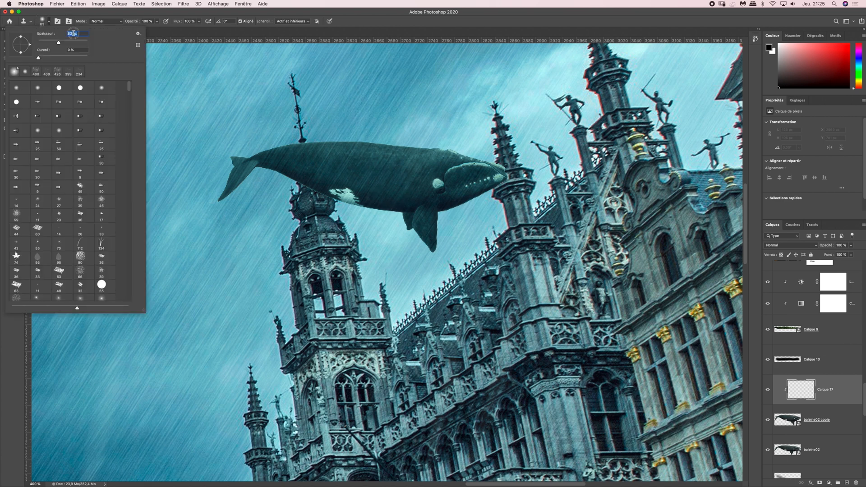
{"action": "type", "text": "60"}
{"action": "key", "text": "Return"}
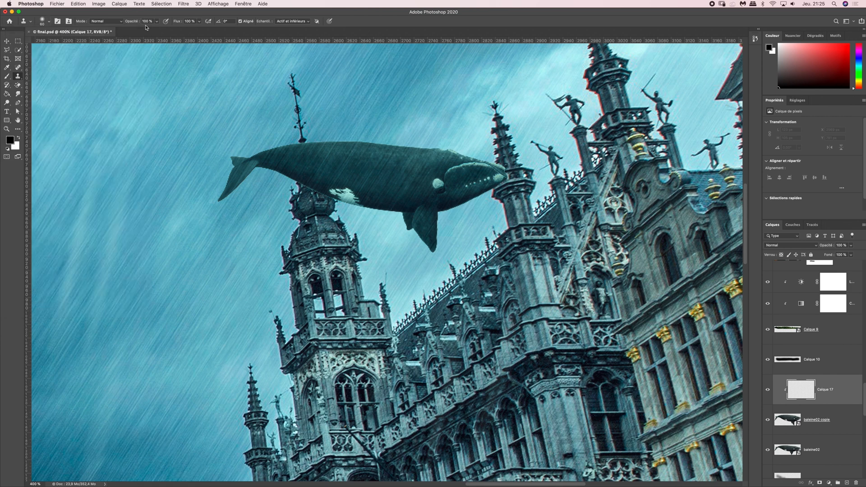
{"action": "left_click", "coordinate": [388, 185], "text": "alt"}
{"action": "left_click", "coordinate": [355, 199]}
{"action": "left_click", "coordinate": [351, 200]}
{"action": "left_click", "coordinate": [347, 200]}
{"action": "left_click", "coordinate": [341, 197]}
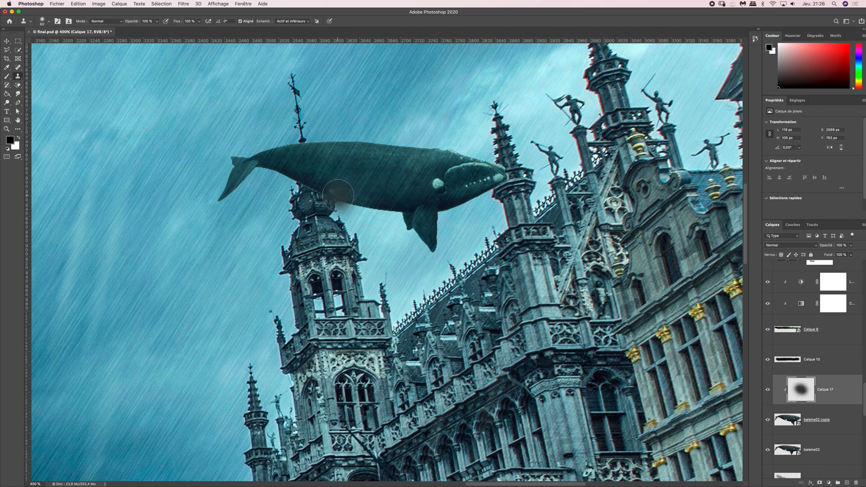
{"action": "left_click", "coordinate": [337, 193]}
{"action": "left_click", "coordinate": [333, 193]}
{"action": "left_click", "coordinate": [365, 180]}
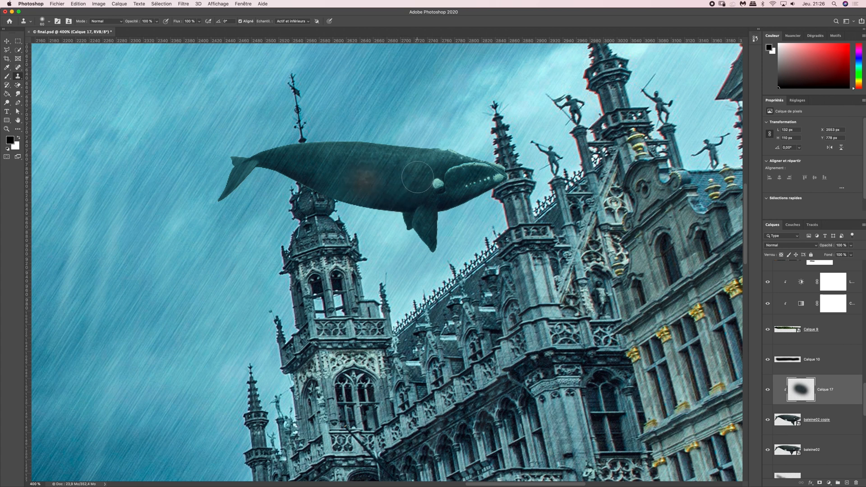
Reduce the Clone Stamp to 30 px and cover the white spot behind the whale's mouth with dark skin.
{"action": "left_click", "coordinate": [49, 21]}
{"action": "left_click_drag", "start_coordinate": [53, 42], "coordinate": [45, 42]}
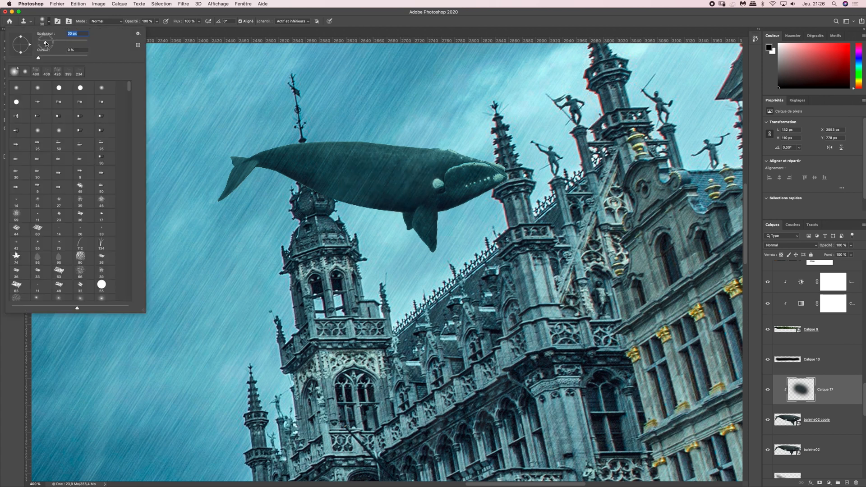
{"action": "left_click", "coordinate": [415, 181], "text": "alt"}
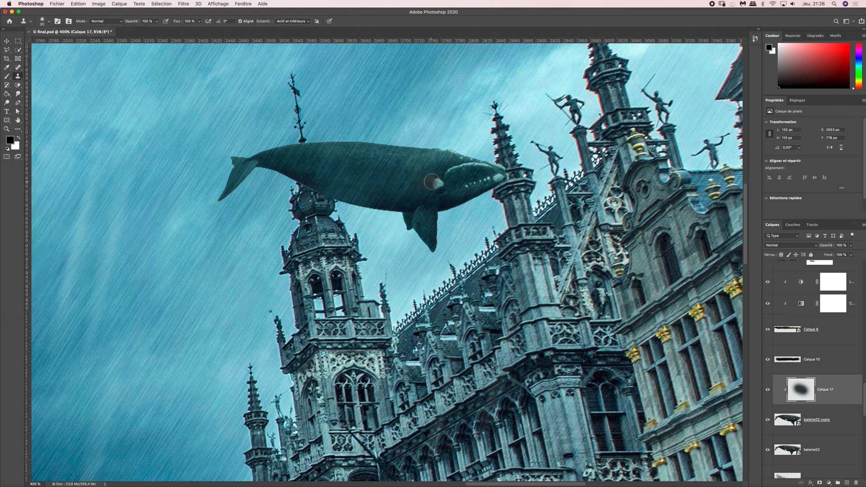
{"action": "left_click", "coordinate": [436, 182]}
{"action": "left_click", "coordinate": [436, 181]}
{"action": "left_click", "coordinate": [437, 182]}
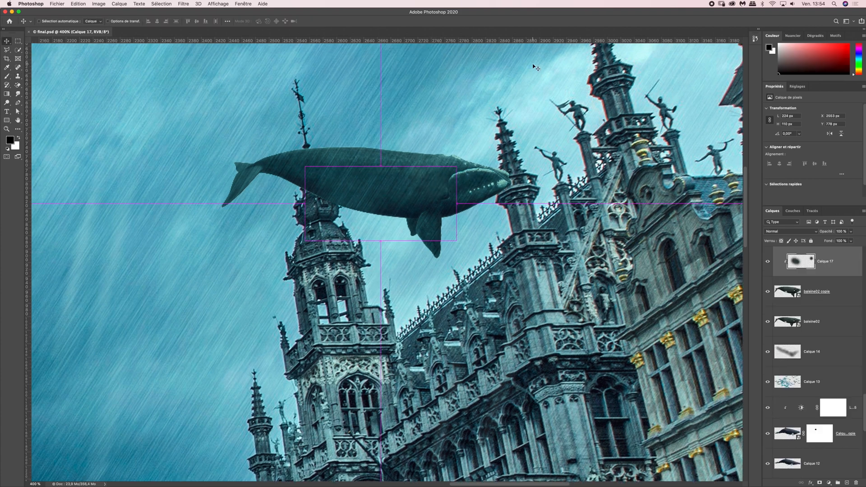
Open the baleine04.png image from the defi 2 folder.
{"action": "key", "text": "super+1"}
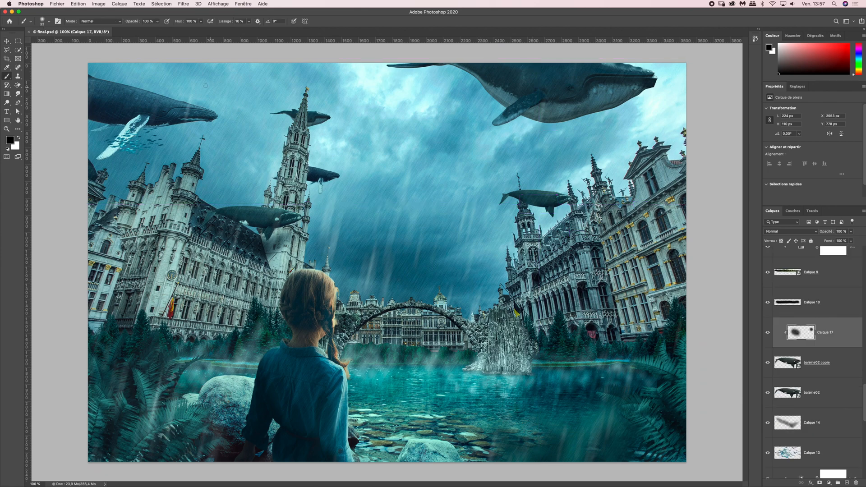
{"action": "left_click", "coordinate": [56, 4]}
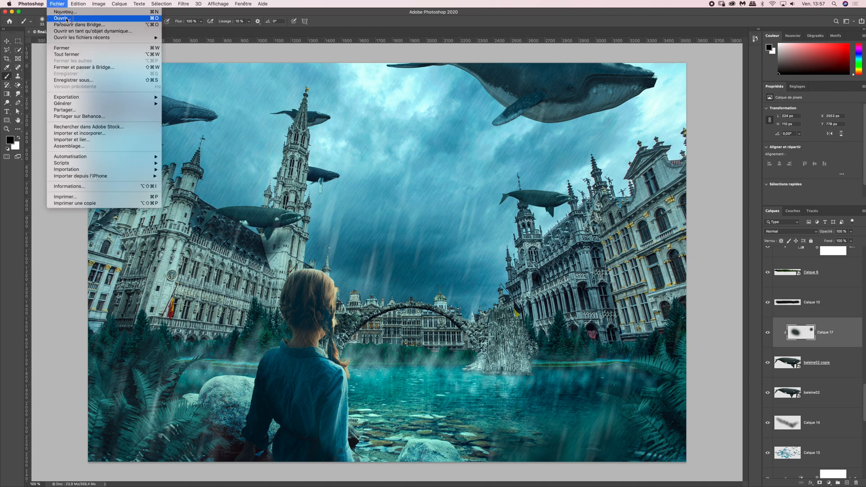
{"action": "left_click", "coordinate": [67, 25]}
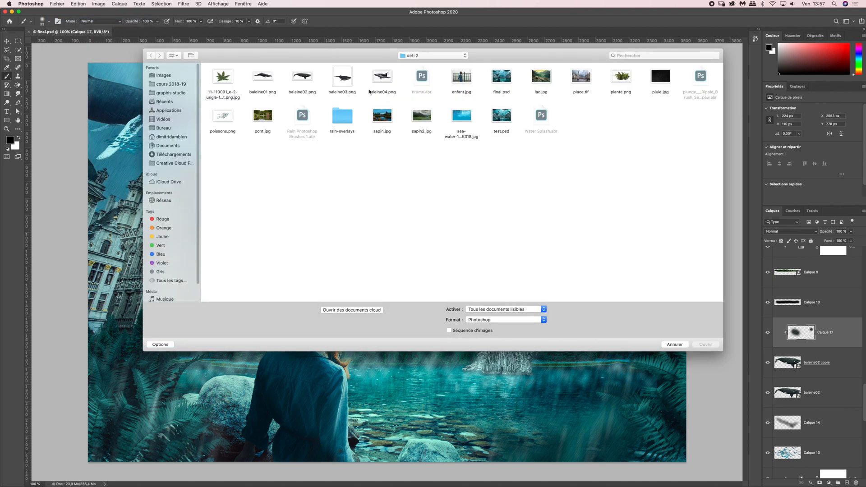
{"action": "left_click", "coordinate": [378, 76]}
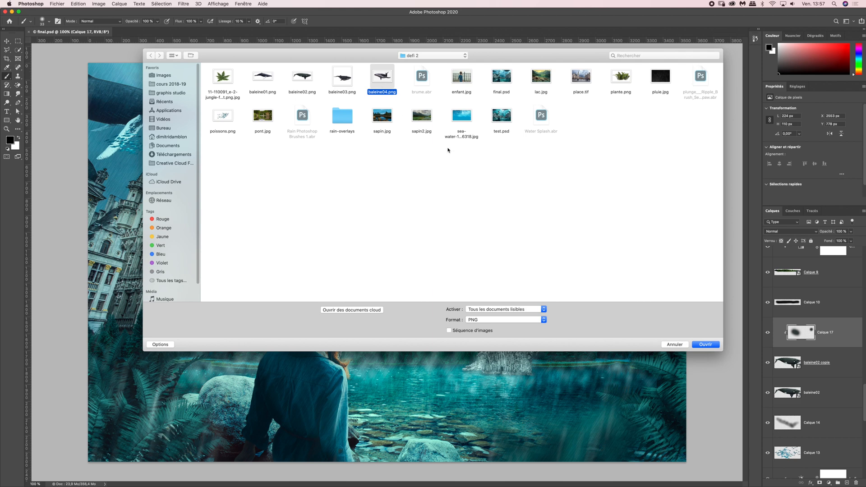
{"action": "left_click", "coordinate": [704, 344]}
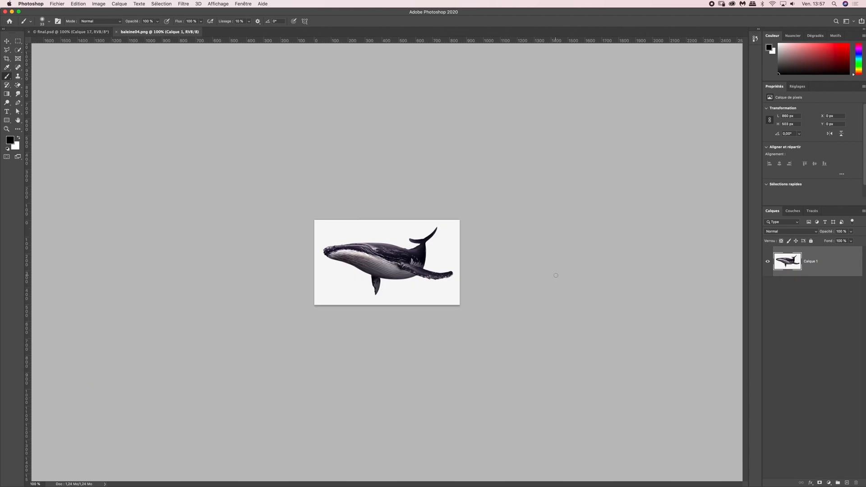
Remove the white background around the baleine04 whale with the Magic Eraser at tolerance 30.
{"action": "key", "text": "super+plus"}
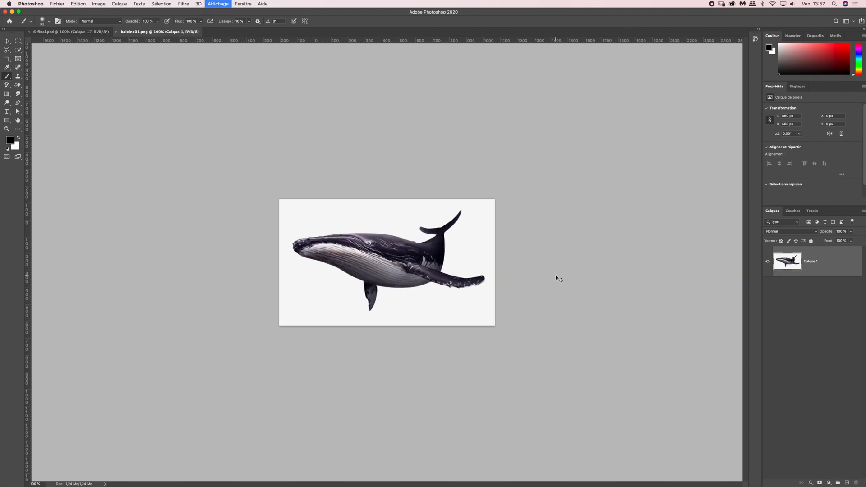
{"action": "left_click", "coordinate": [18, 85]}
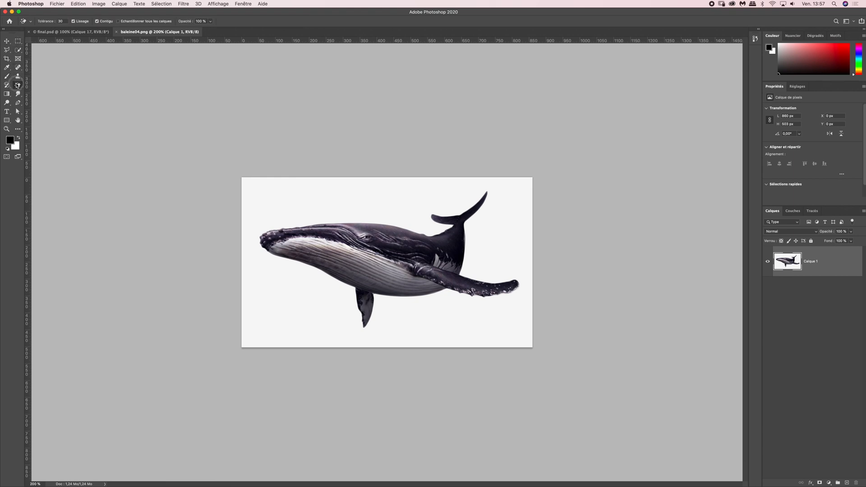
{"action": "left_click", "coordinate": [45, 93]}
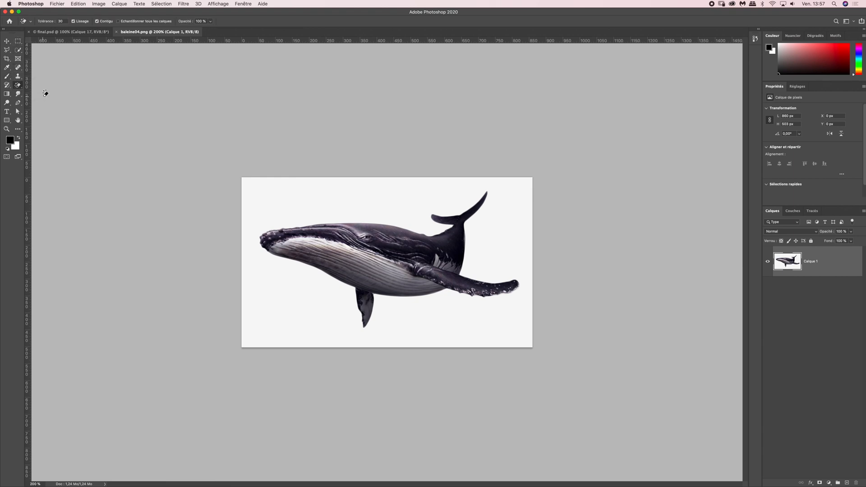
{"action": "left_click", "coordinate": [61, 22]}
{"action": "left_click", "coordinate": [335, 190]}
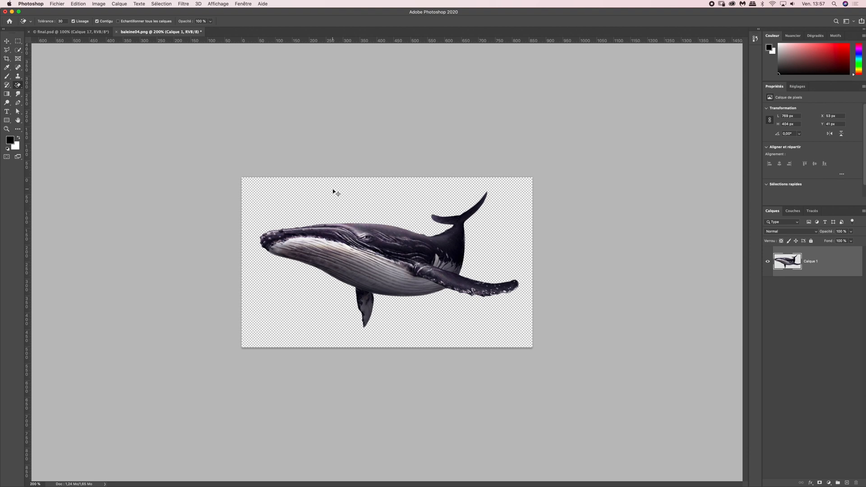
Copy the entire cut-out whale image and close baleine04.png without saving.
{"action": "key", "text": "super+a"}
{"action": "key", "text": "super+c"}
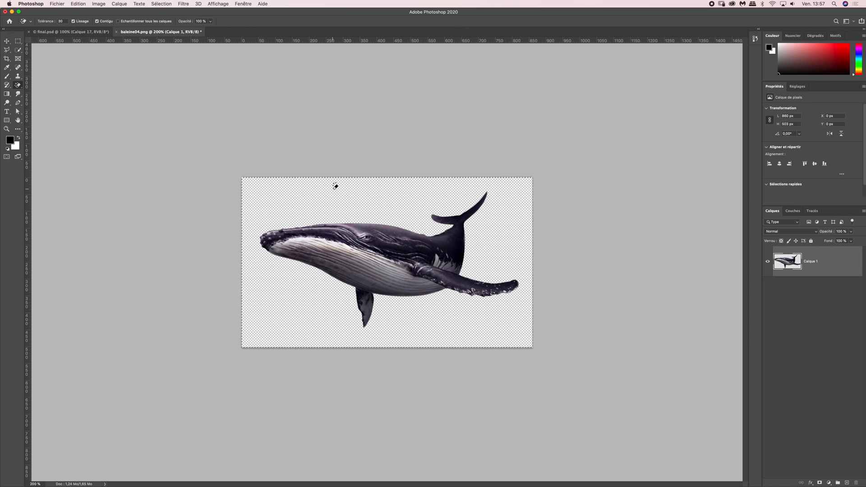
{"action": "left_click", "coordinate": [116, 33]}
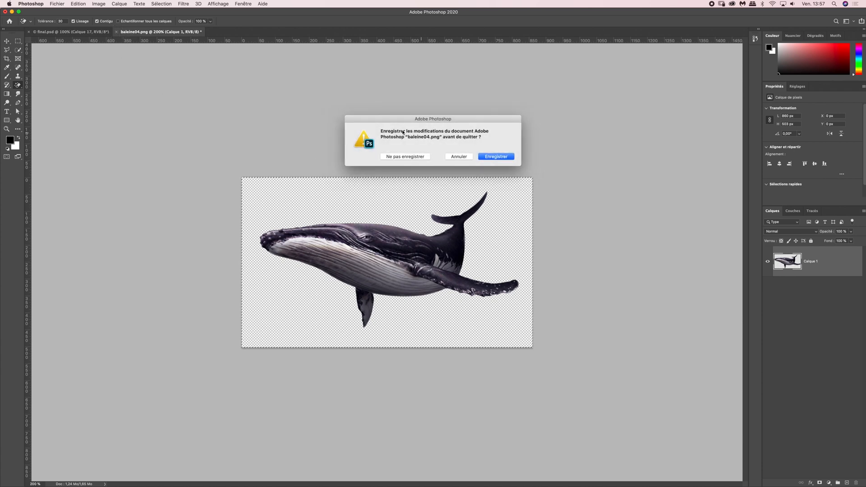
{"action": "left_click", "coordinate": [396, 157]}
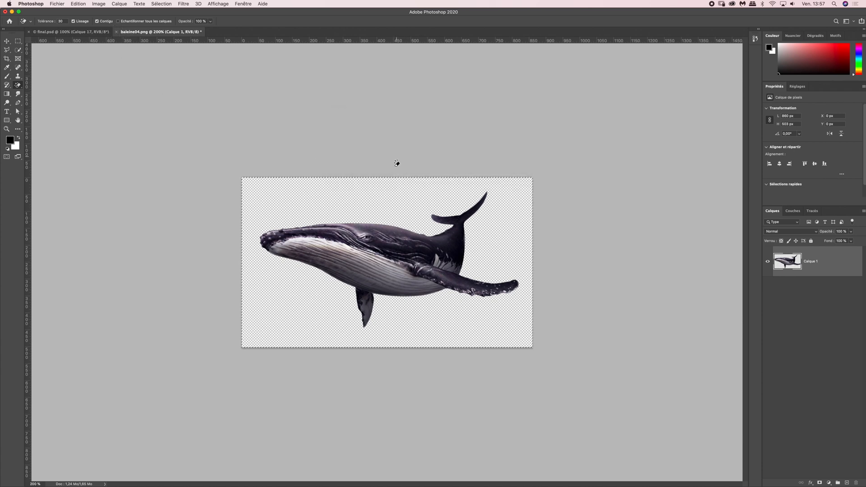
Paste the cut-out whale above the clipped Levels adjustment over Calque 7 and convert it to a smart object.
{"action": "left_click_drag", "start_coordinate": [864, 382], "coordinate": [862, 339]}
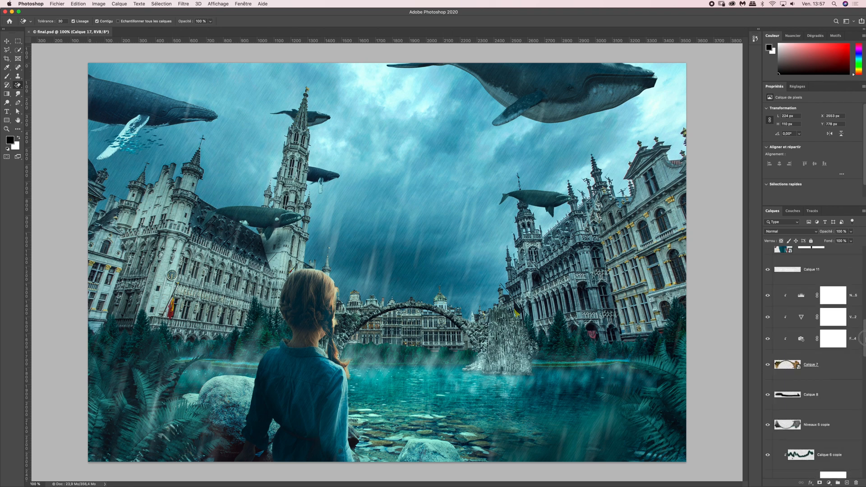
{"action": "left_click", "coordinate": [807, 296]}
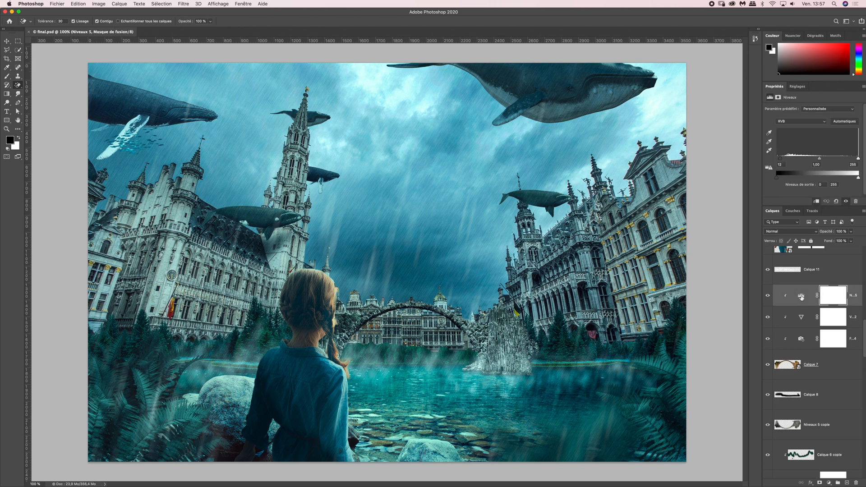
{"action": "key", "text": "ctrl+v"}
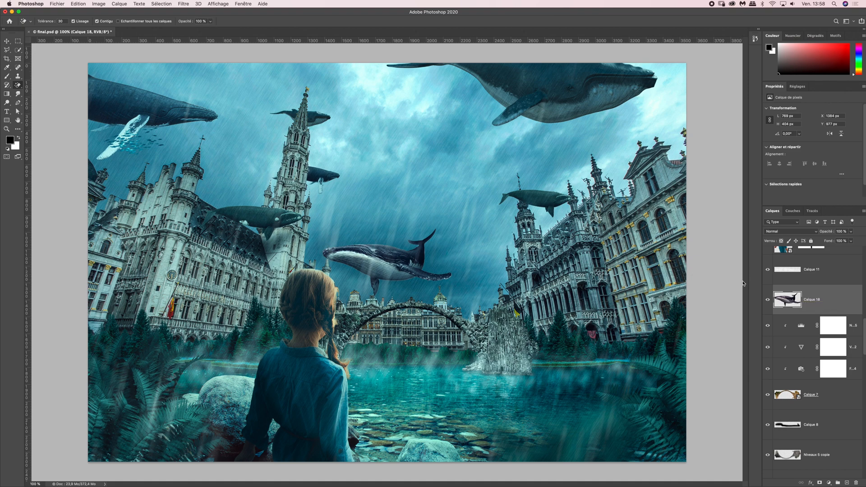
{"action": "right_click", "coordinate": [818, 299]}
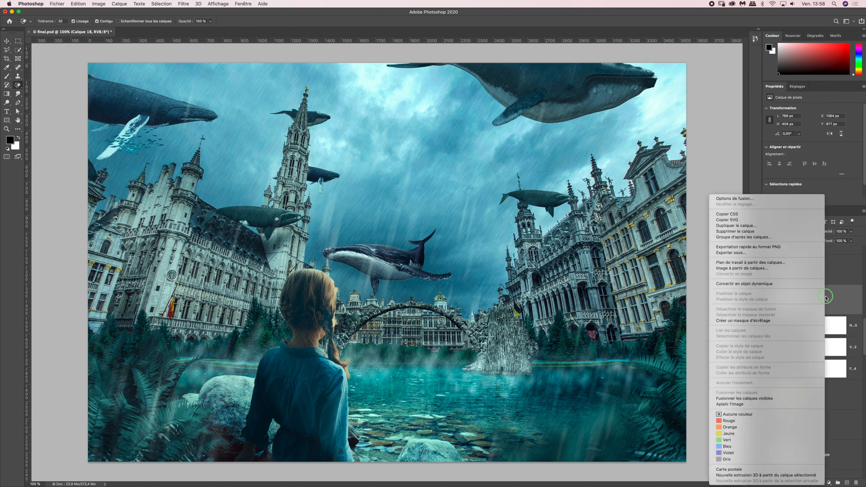
{"action": "left_click", "coordinate": [758, 284]}
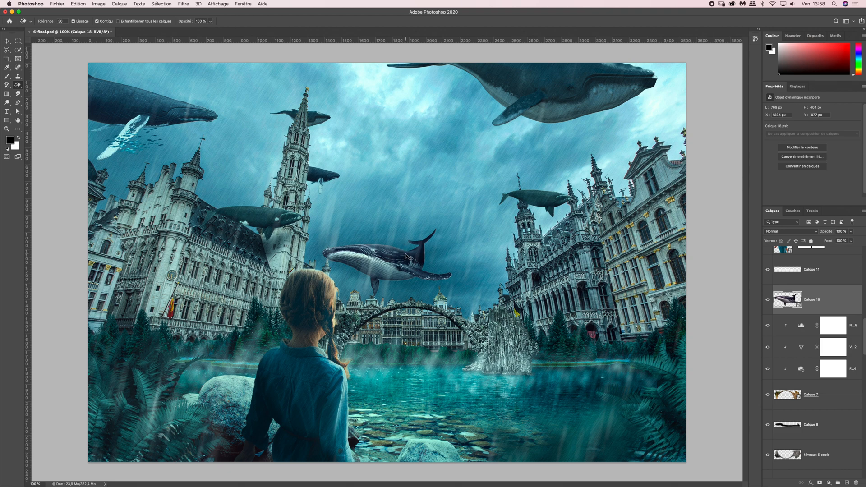
Flip the new whale horizontally, scale it to about 112% and place it just above the arched bridge.
{"action": "key", "text": "super+t"}
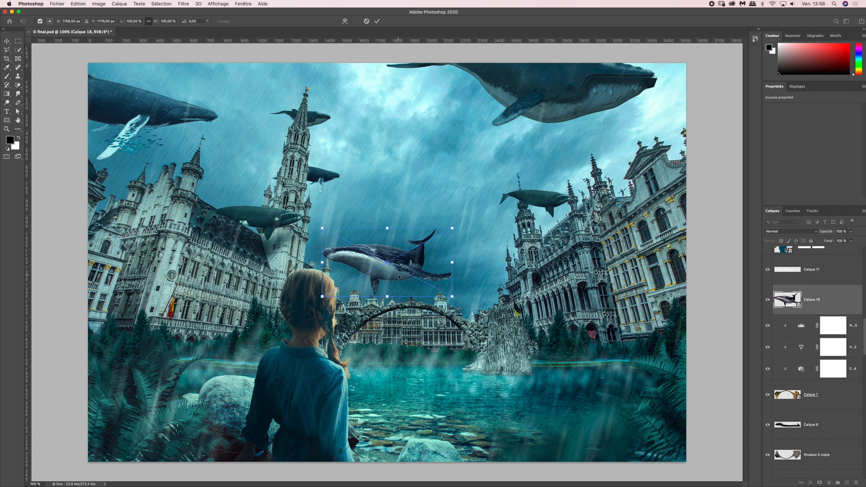
{"action": "right_click", "coordinate": [399, 276]}
{"action": "left_click", "coordinate": [438, 381]}
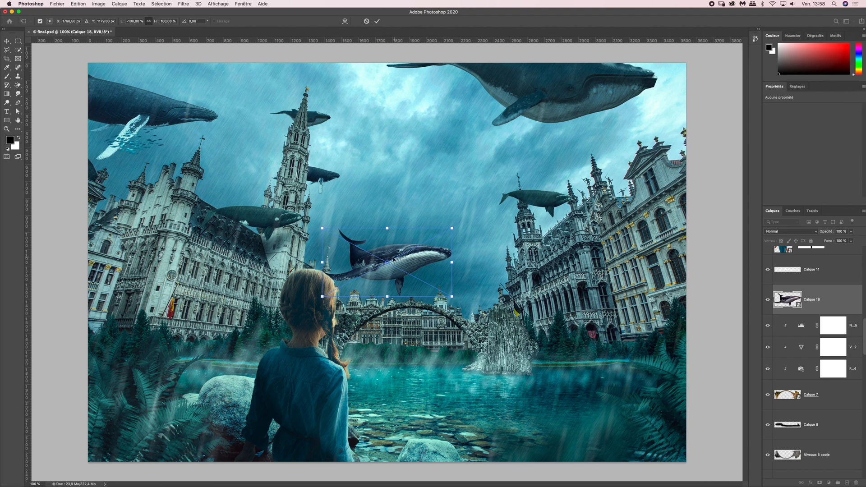
{"action": "left_click_drag", "start_coordinate": [388, 274], "coordinate": [390, 289]}
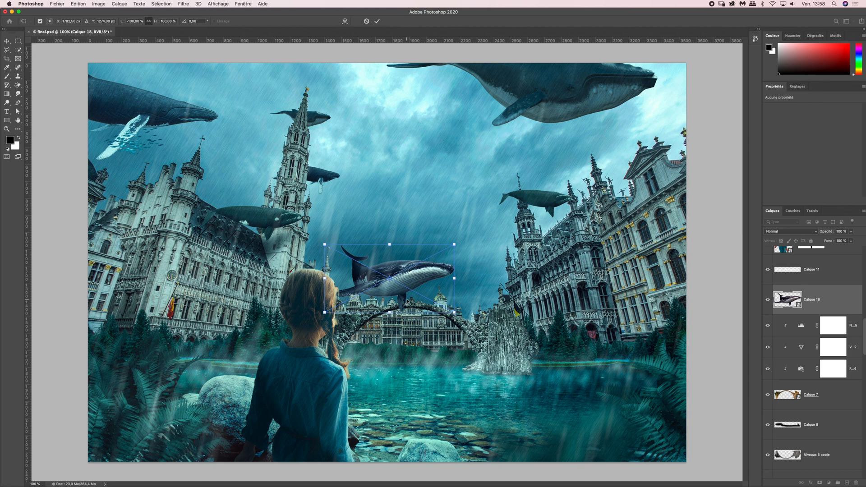
{"action": "left_click_drag", "start_coordinate": [452, 245], "coordinate": [466, 238]}
{"action": "left_click_drag", "start_coordinate": [424, 281], "coordinate": [423, 284]}
{"action": "left_click_drag", "start_coordinate": [462, 243], "coordinate": [466, 239]}
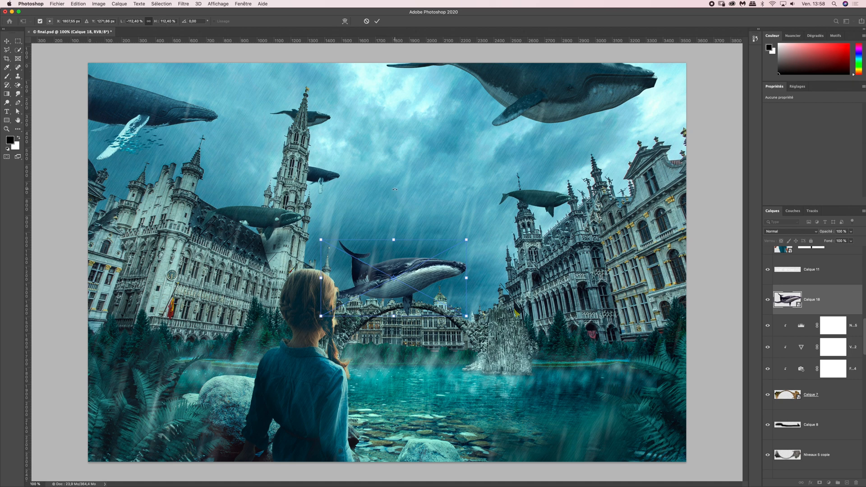
{"action": "key", "text": "Return"}
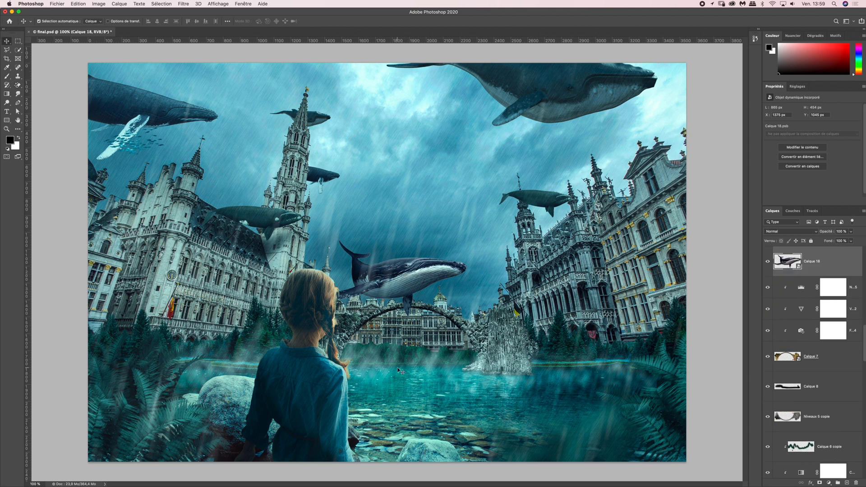
Duplicate the whale layer, flip the copy vertically and move it down into the water as a reflection.
{"action": "key", "text": "super"}
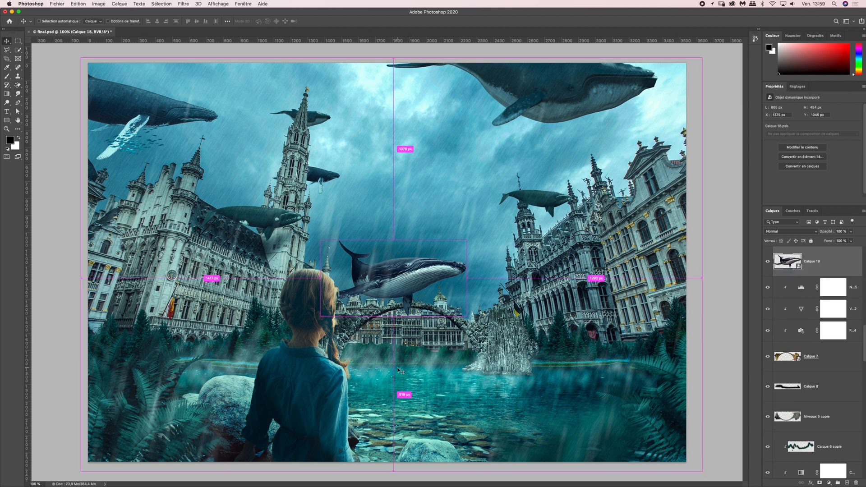
{"action": "key", "text": "super+j"}
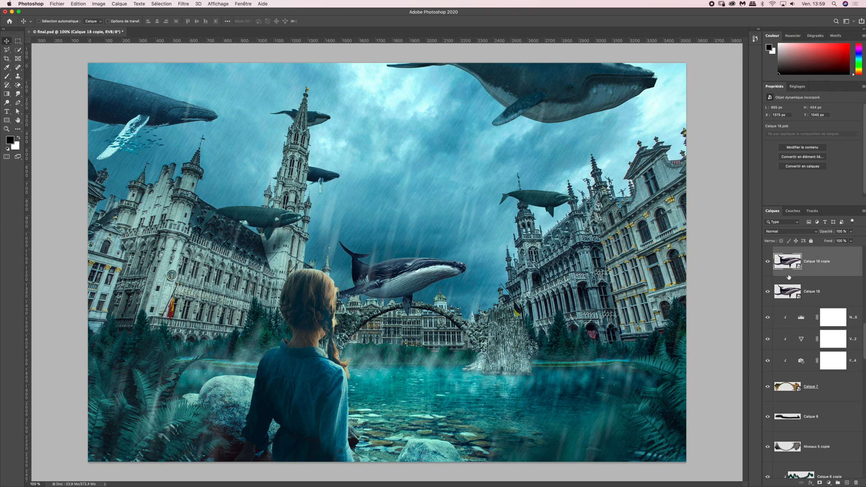
{"action": "key", "text": "super+t"}
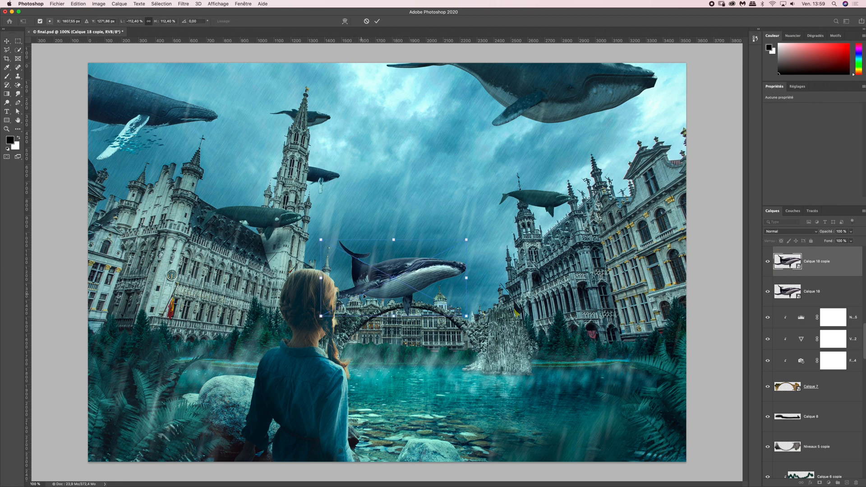
{"action": "right_click", "coordinate": [415, 275]}
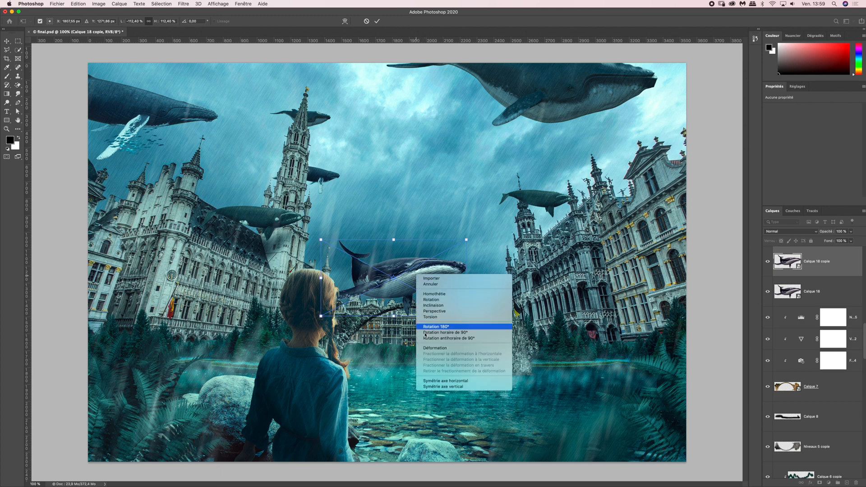
{"action": "left_click", "coordinate": [437, 386]}
{"action": "left_click_drag", "start_coordinate": [399, 277], "coordinate": [400, 404]}
{"action": "key", "text": "Return"}
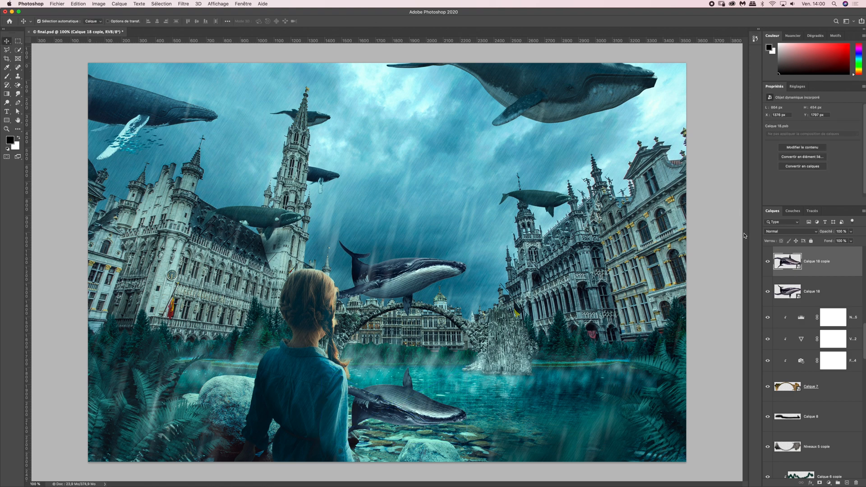
Blend the reflected whale with the Lumière crue mode and lower its opacity to about 66%.
{"action": "left_click", "coordinate": [777, 234]}
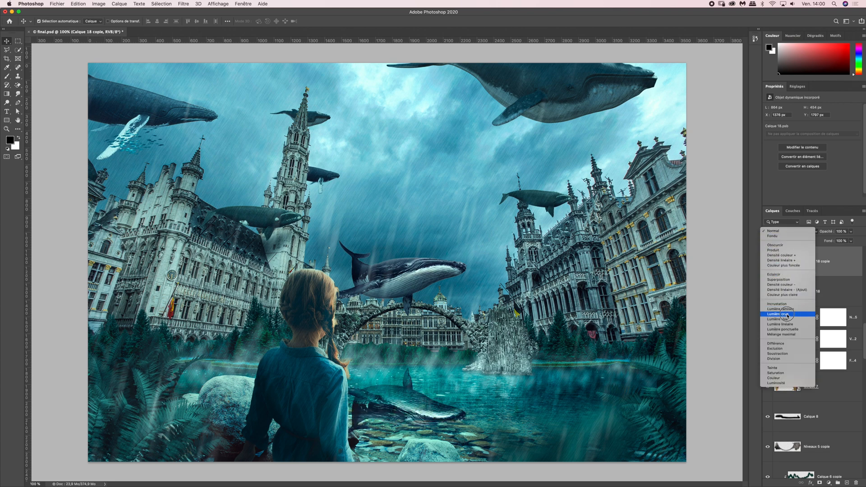
{"action": "left_click", "coordinate": [786, 315]}
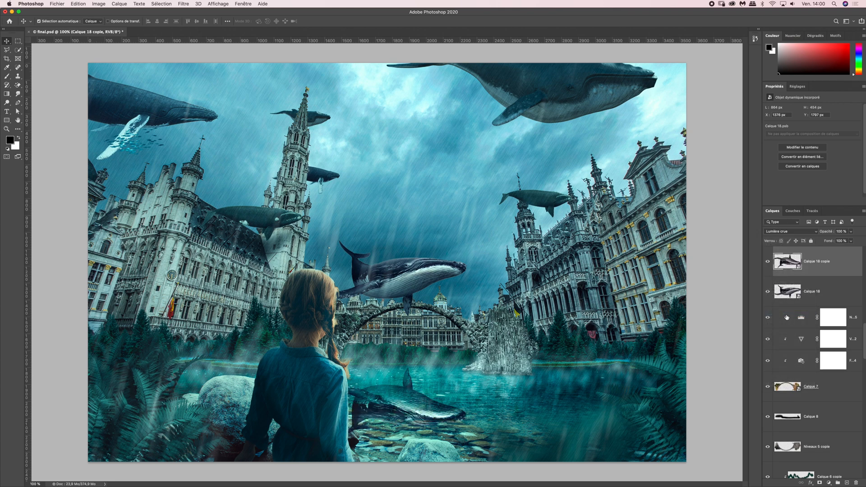
{"action": "left_click", "coordinate": [851, 231]}
{"action": "left_click_drag", "start_coordinate": [851, 241], "coordinate": [840, 240]}
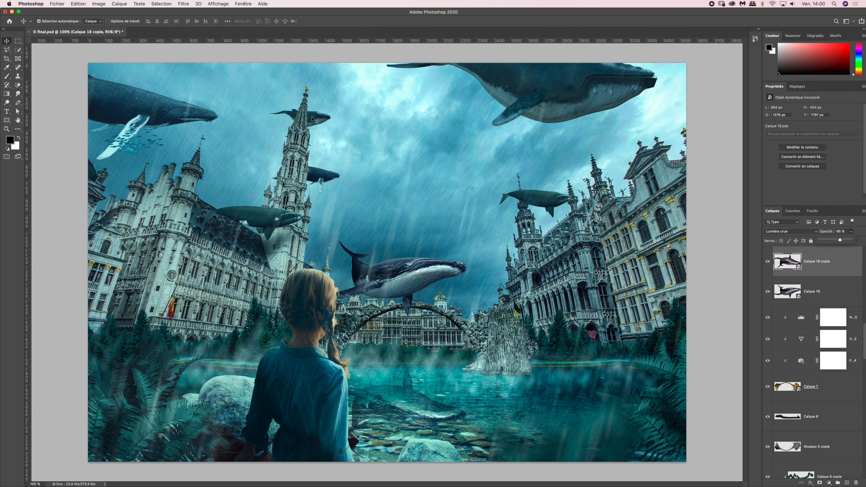
Apply the Ondulation distortion filter to the whale reflection with a value of 100% and a different frequency.
{"action": "left_click", "coordinate": [183, 4]}
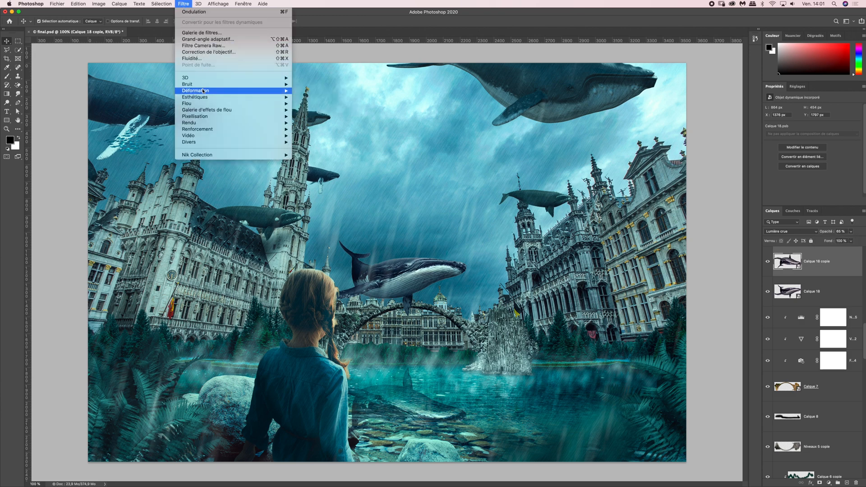
{"action": "mouse_move", "coordinate": [203, 90]}
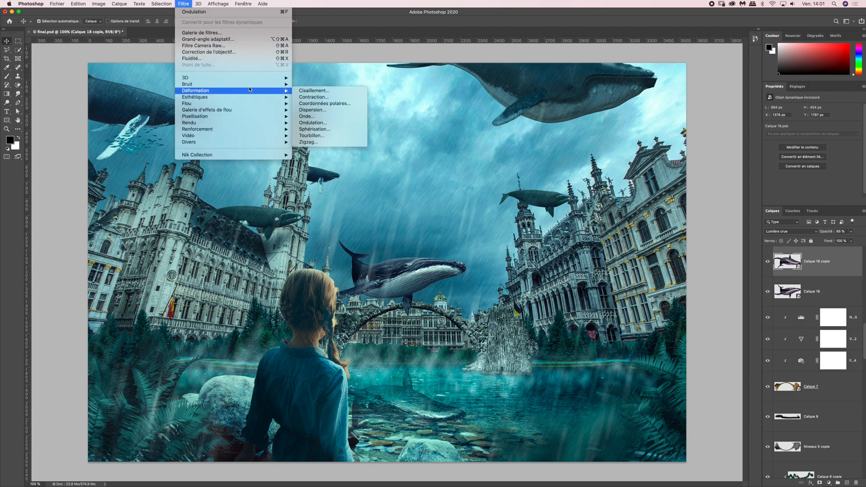
{"action": "left_click", "coordinate": [324, 123]}
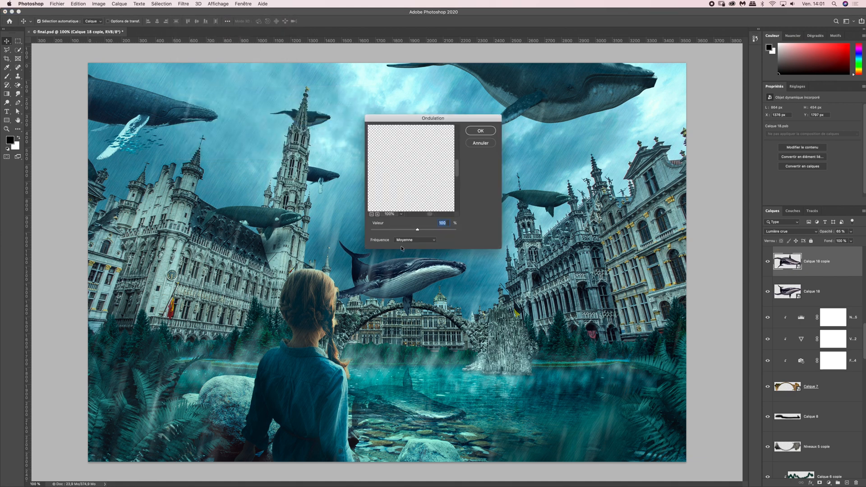
{"action": "left_click", "coordinate": [408, 240]}
{"action": "left_click", "coordinate": [406, 245]}
{"action": "left_click", "coordinate": [481, 131]}
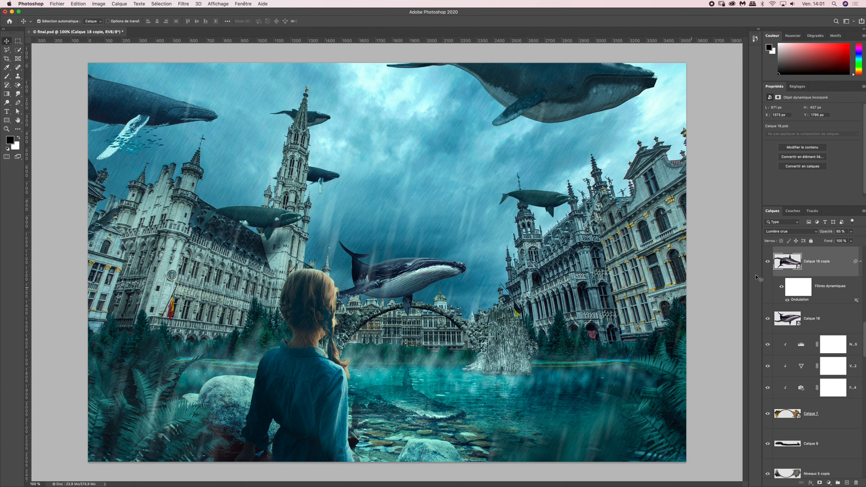
Add a layer mask to the whale reflection and fade out its lower part with a linear black-to-white gradient.
{"action": "left_click", "coordinate": [819, 483]}
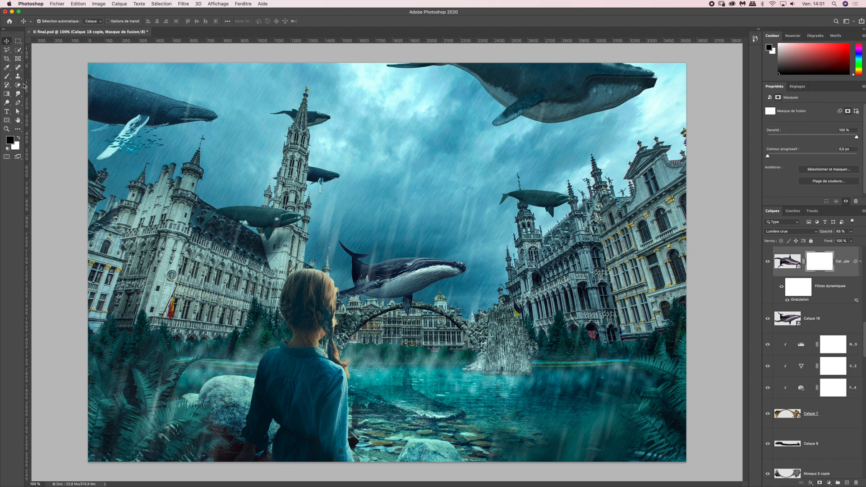
{"action": "left_click", "coordinate": [8, 95]}
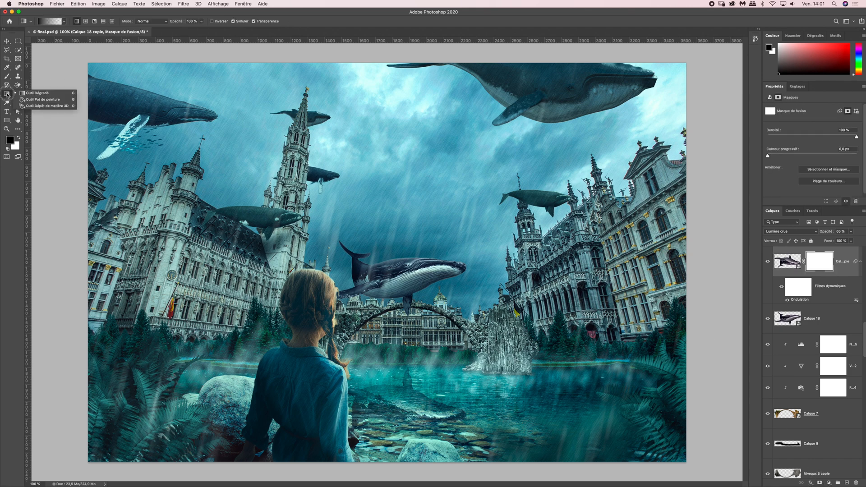
{"action": "left_click", "coordinate": [31, 92]}
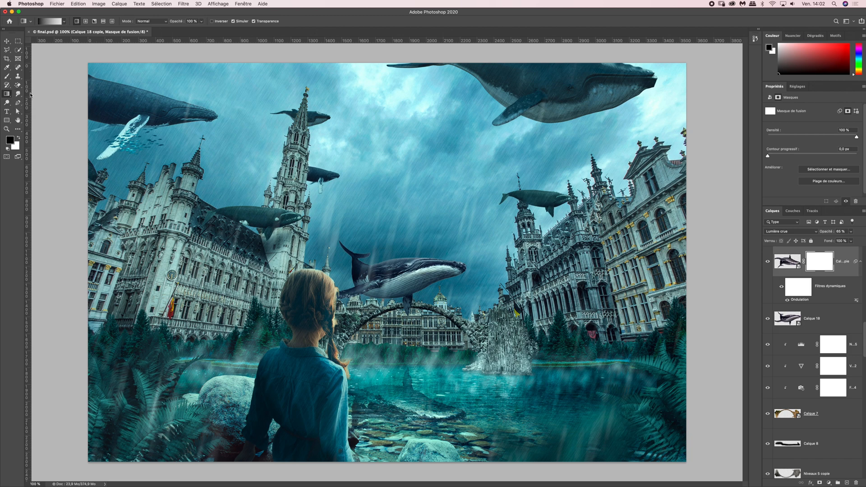
{"action": "left_click", "coordinate": [65, 23]}
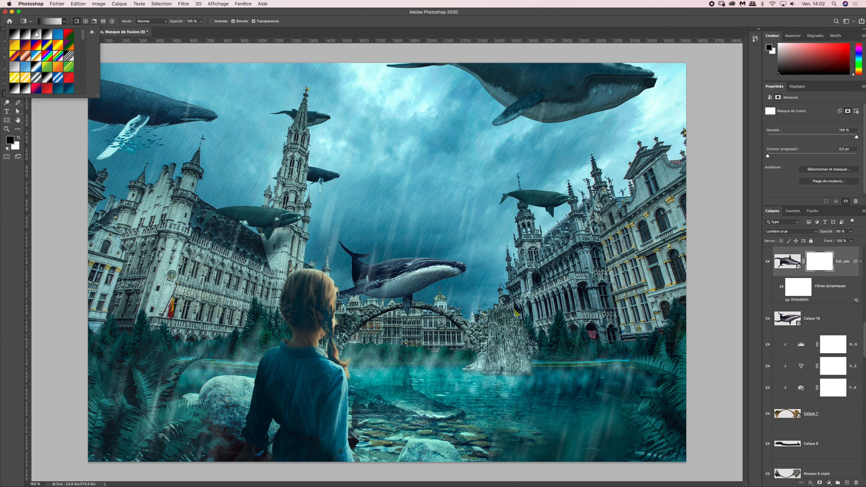
{"action": "left_click", "coordinate": [34, 15]}
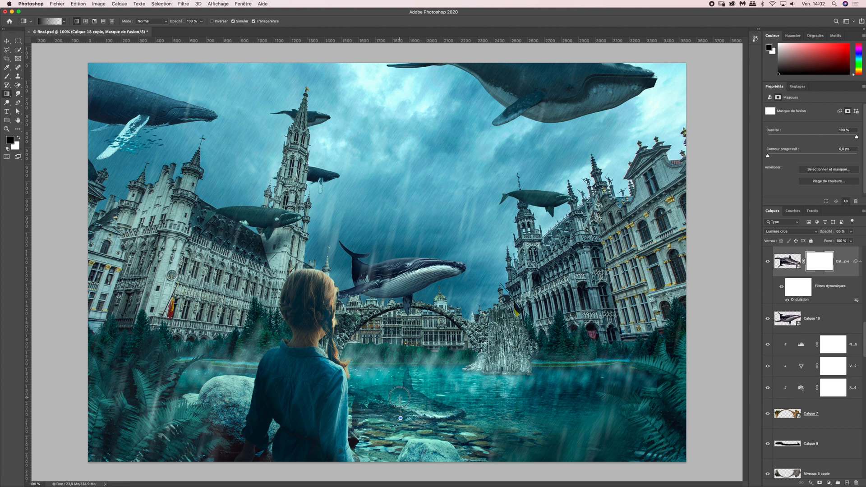
{"action": "left_click_drag", "start_coordinate": [400, 418], "coordinate": [397, 393]}
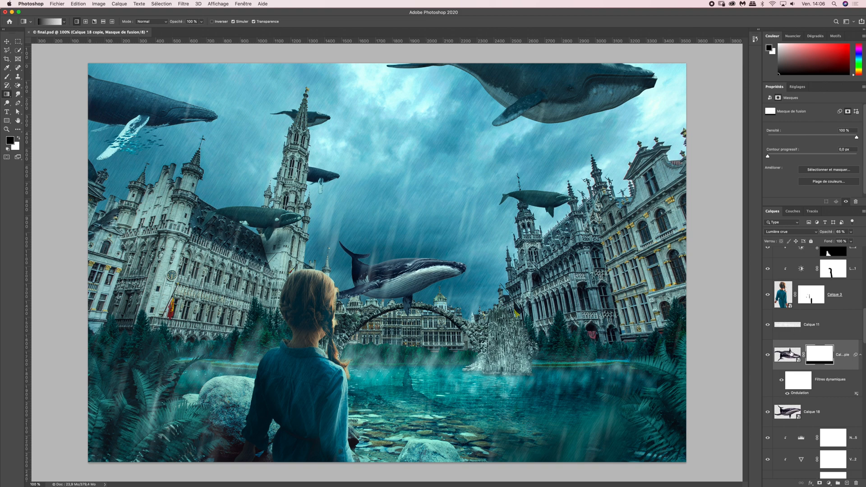
Create a layer above the reflection and paint a black shadow on the water below the whale with a soft 140 px brush.
{"action": "left_click", "coordinate": [846, 483]}
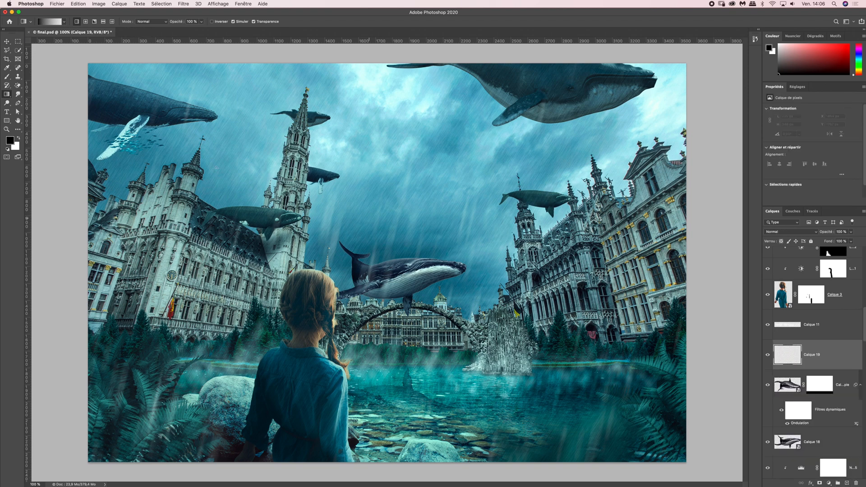
{"action": "left_click", "coordinate": [7, 77]}
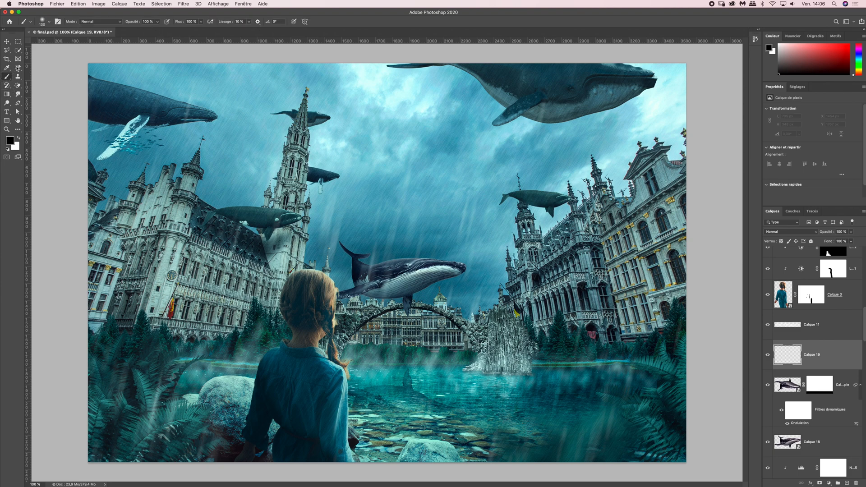
{"action": "left_click", "coordinate": [47, 22]}
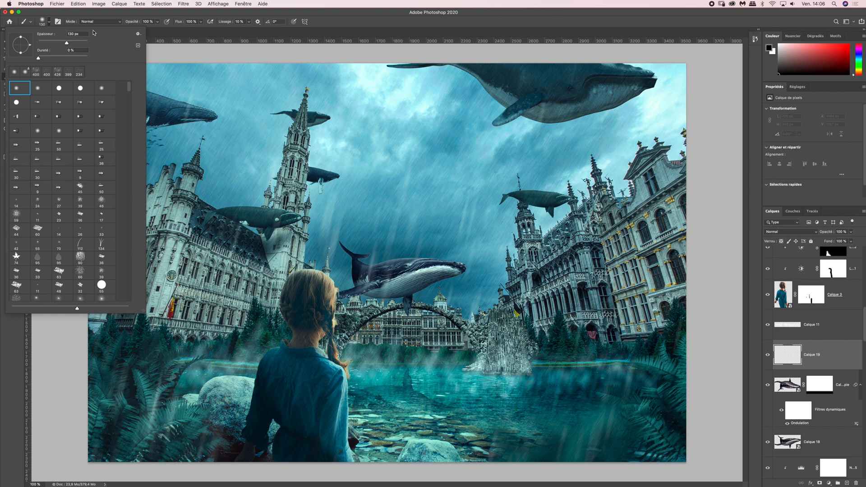
{"action": "double_click", "coordinate": [71, 34]}
{"action": "type", "text": "140"}
{"action": "left_click", "coordinate": [143, 12]}
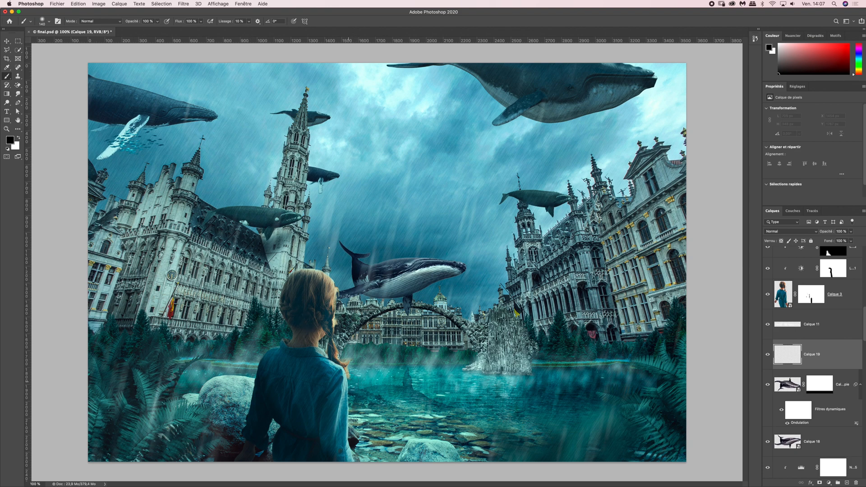
{"action": "mouse_move", "coordinate": [345, 383]}
{"action": "left_mouse_down"}
{"action": "mouse_move", "coordinate": [408, 397]}
{"action": "mouse_move", "coordinate": [440, 389]}
{"action": "mouse_move", "coordinate": [339, 383]}
{"action": "left_mouse_up"}
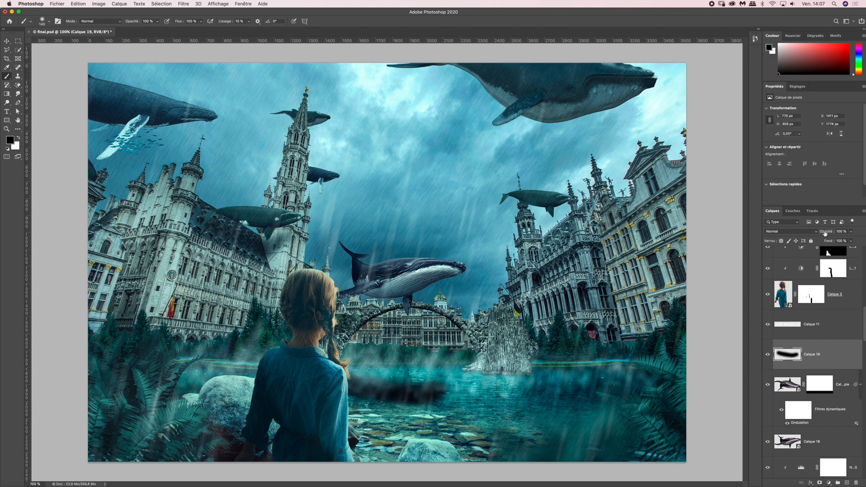
Lower the water shadow layer's opacity to about 50% and hide the layer to compare the effect.
{"action": "left_click", "coordinate": [851, 232]}
{"action": "left_click_drag", "start_coordinate": [852, 239], "coordinate": [835, 240]}
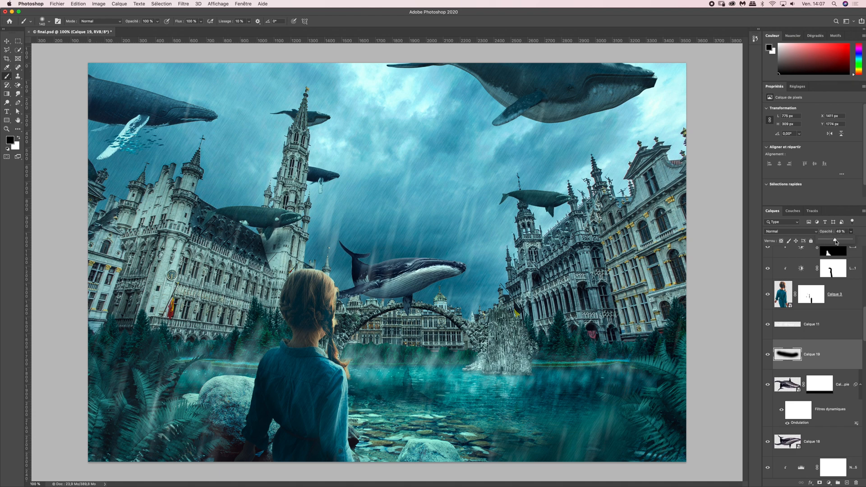
{"action": "left_click_drag", "start_coordinate": [836, 243], "coordinate": [836, 243]}
{"action": "left_click", "coordinate": [768, 355]}
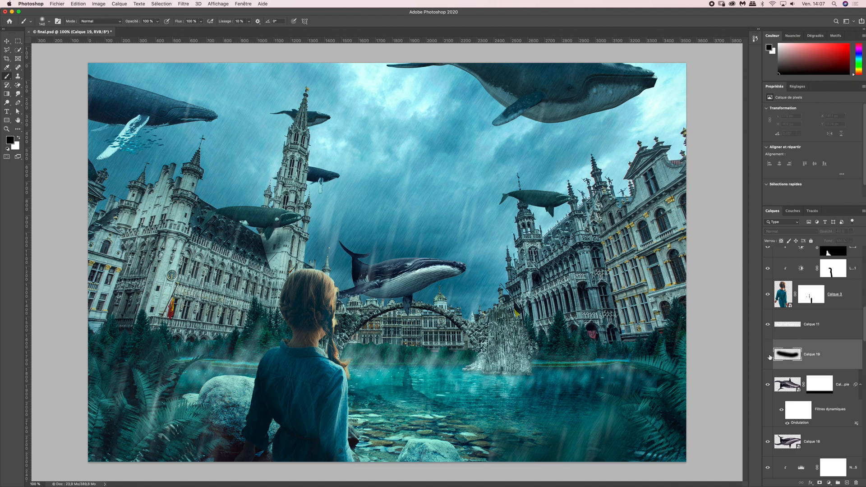
Show the water shadow layer Calque 19 again and reduce its opacity to 43%.
{"action": "left_click", "coordinate": [768, 354]}
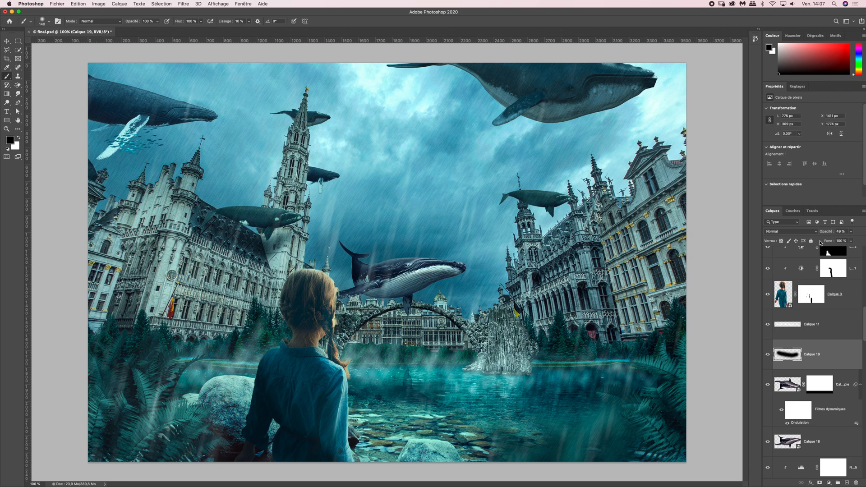
{"action": "left_click", "coordinate": [851, 232]}
{"action": "left_click_drag", "start_coordinate": [846, 241], "coordinate": [843, 241]}
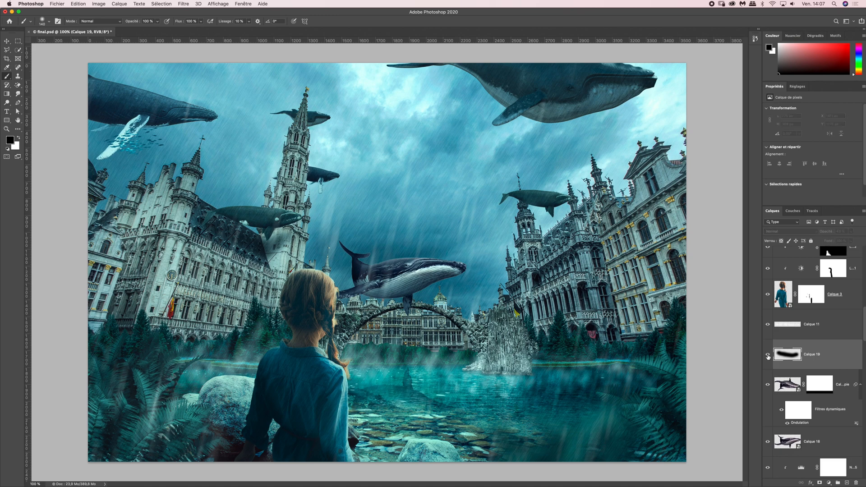
{"action": "scroll", "coordinate": [762, 324], "scroll_direction": "down", "scroll_amount": 2}
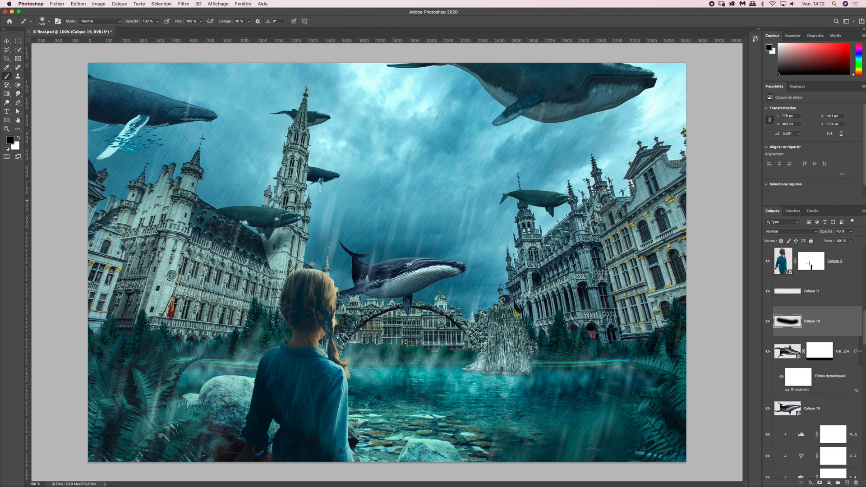
Duplicate the fish layer Calque 13 from beside the upper-left whale and move the copy below the central whale.
{"action": "key", "text": "v"}
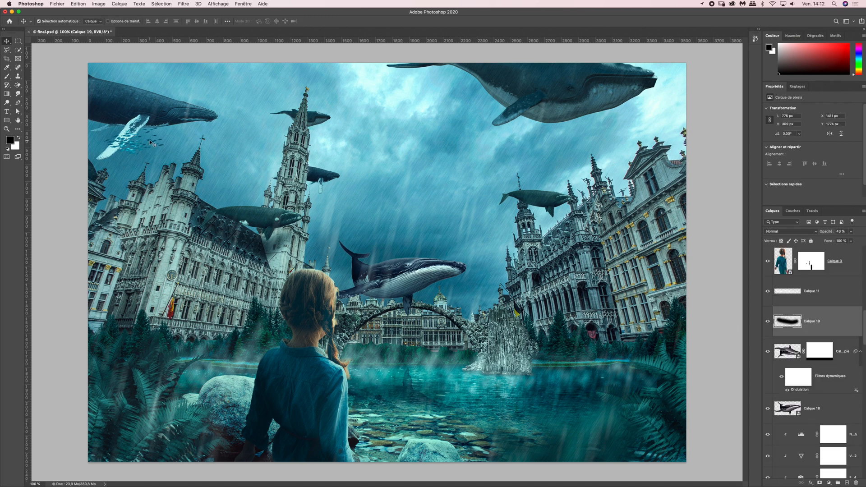
{"action": "left_click", "coordinate": [151, 143]}
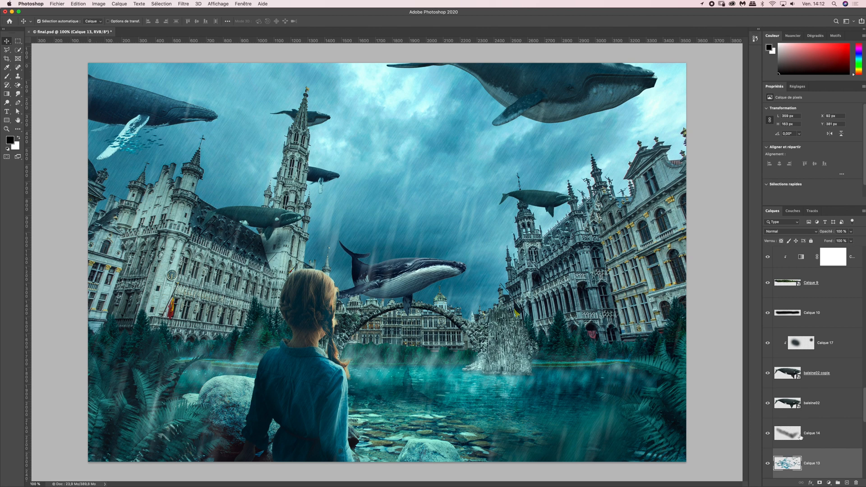
{"action": "left_click_drag", "start_coordinate": [862, 417], "coordinate": [862, 434]}
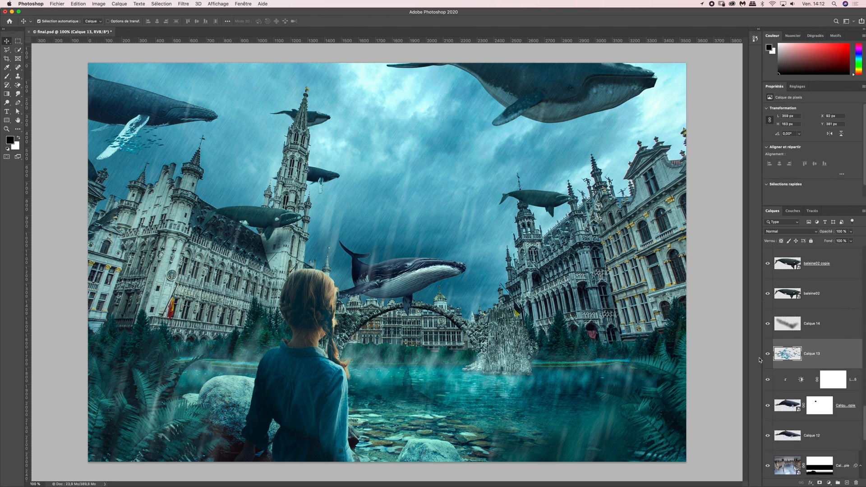
{"action": "key", "text": "super+j"}
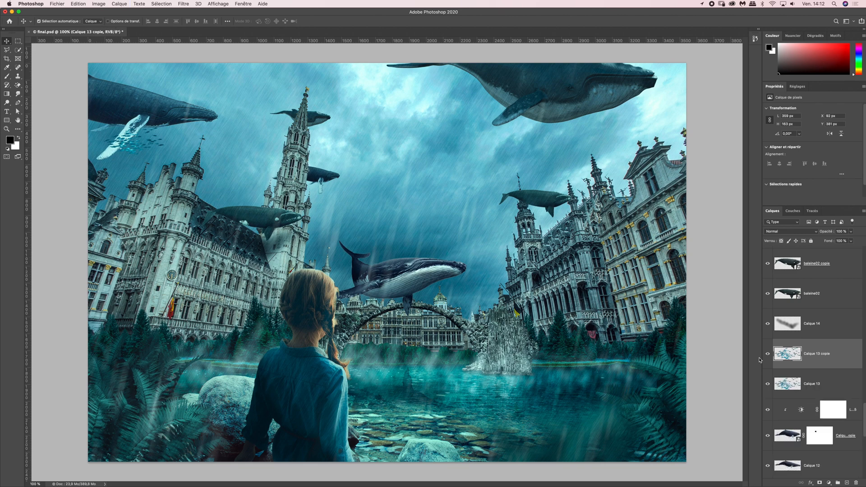
{"action": "key", "text": "super"}
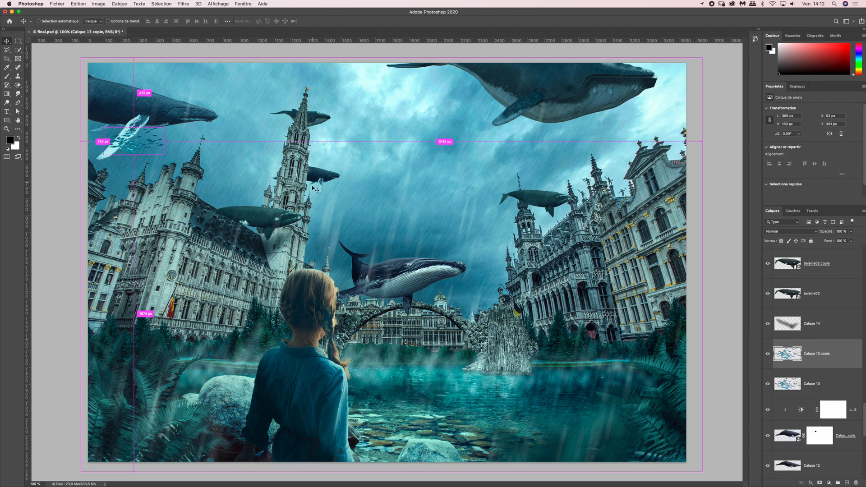
{"action": "key", "text": "super+t"}
{"action": "left_click_drag", "start_coordinate": [149, 143], "coordinate": [421, 305]}
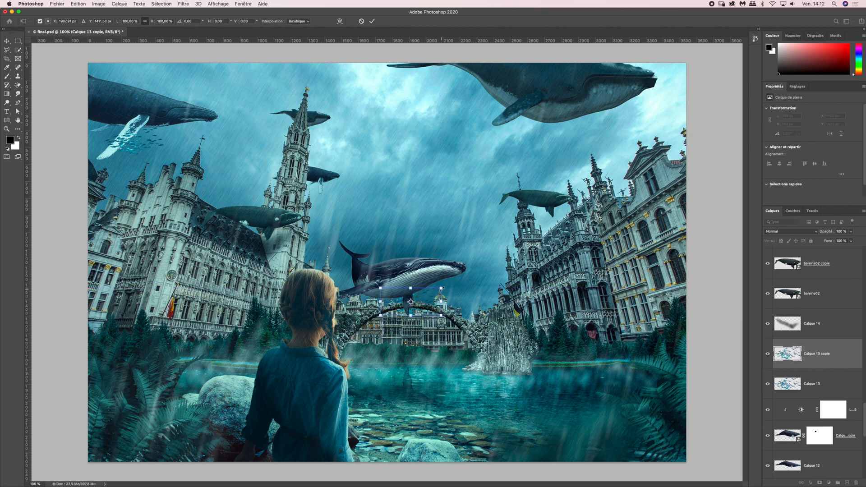
Scale the duplicated fish down to about 310 px wide and flip them vertically beneath the central whale.
{"action": "left_click_drag", "start_coordinate": [441, 288], "coordinate": [434, 291]}
{"action": "right_click", "coordinate": [422, 305]}
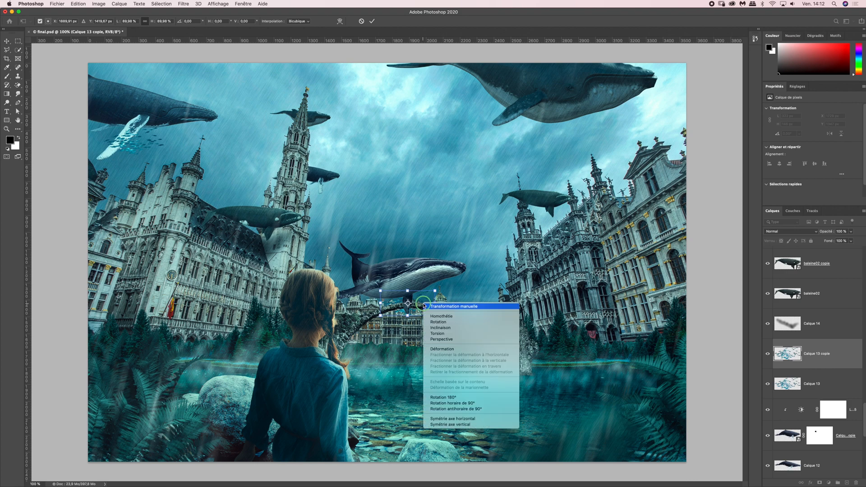
{"action": "left_click", "coordinate": [452, 424]}
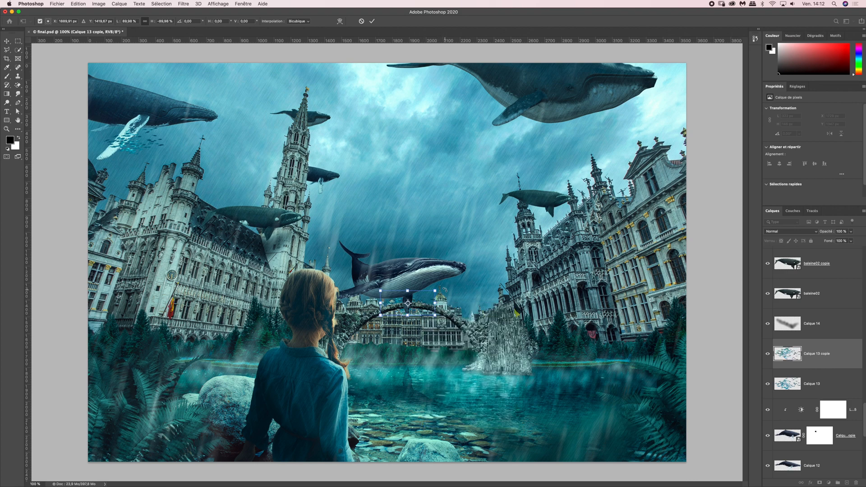
{"action": "left_click_drag", "start_coordinate": [442, 282], "coordinate": [440, 281]}
{"action": "key", "text": "Return"}
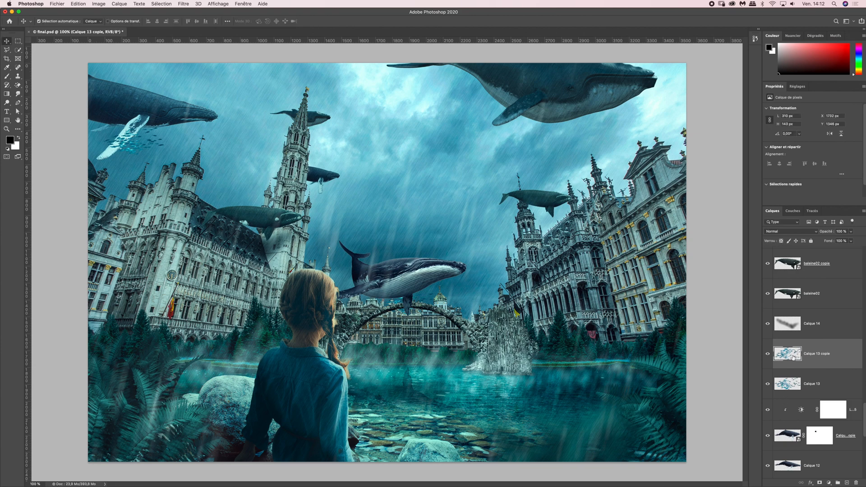
Place the duplicated fish layer directly above Calque 19 and reposition the fish against the central whale's belly.
{"action": "left_click_drag", "start_coordinate": [807, 356], "coordinate": [792, 299]}
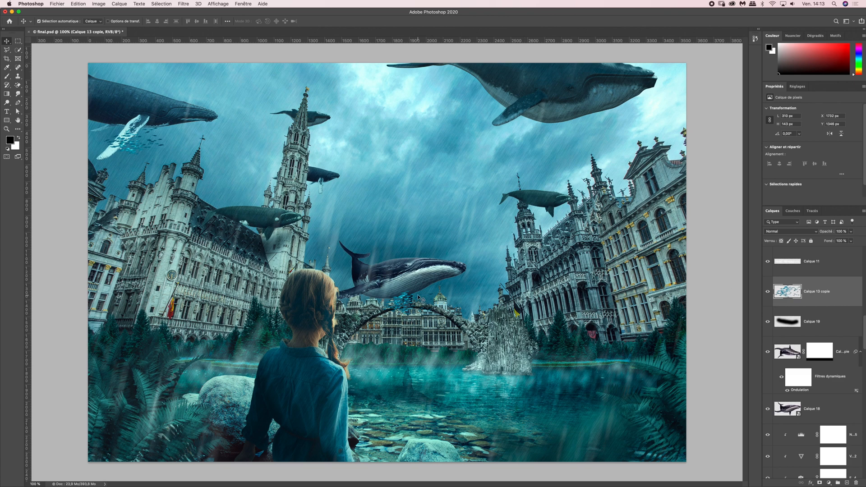
{"action": "key", "text": "super+t"}
{"action": "left_click_drag", "start_coordinate": [409, 298], "coordinate": [411, 301]}
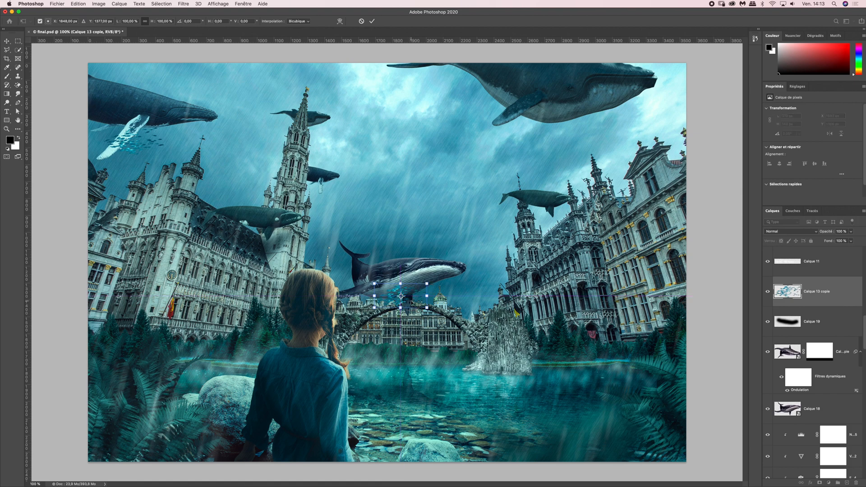
{"action": "key", "text": "Return"}
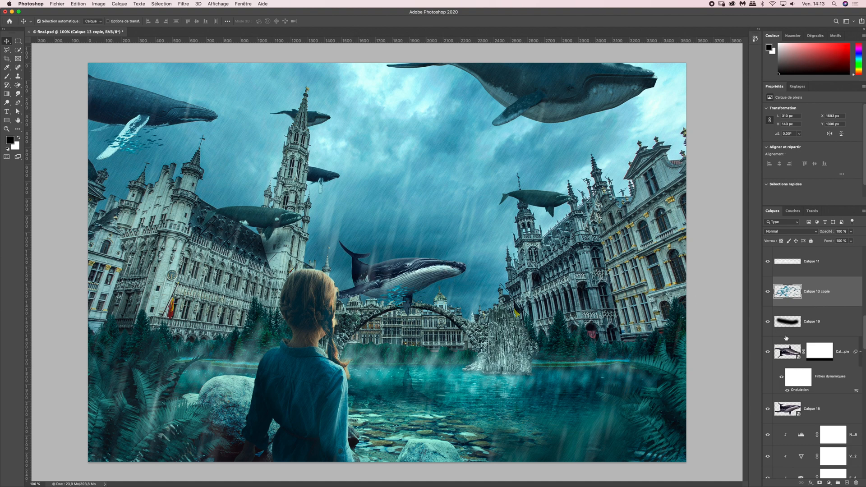
Add a Brightness/Contrast adjustment clipped to the central whale layer Calque 18 and set its brightness to -61.
{"action": "left_click", "coordinate": [819, 408]}
{"action": "left_click_drag", "start_coordinate": [863, 337], "coordinate": [863, 352]}
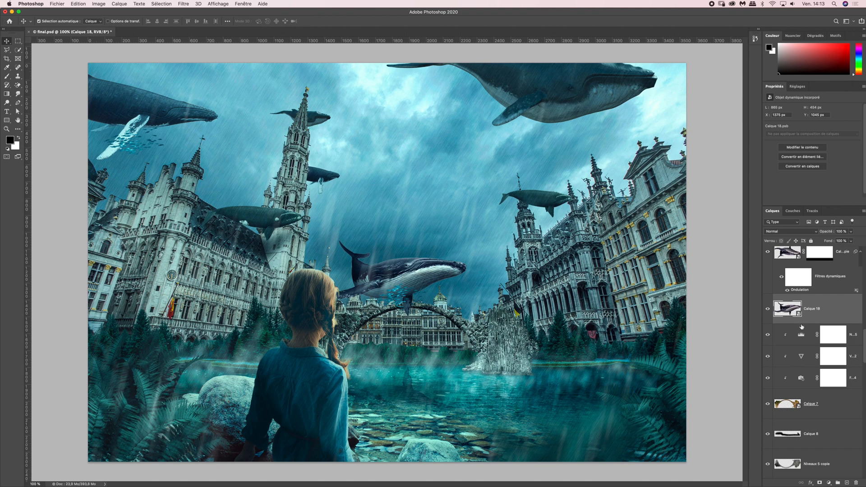
{"action": "left_click", "coordinate": [829, 483]}
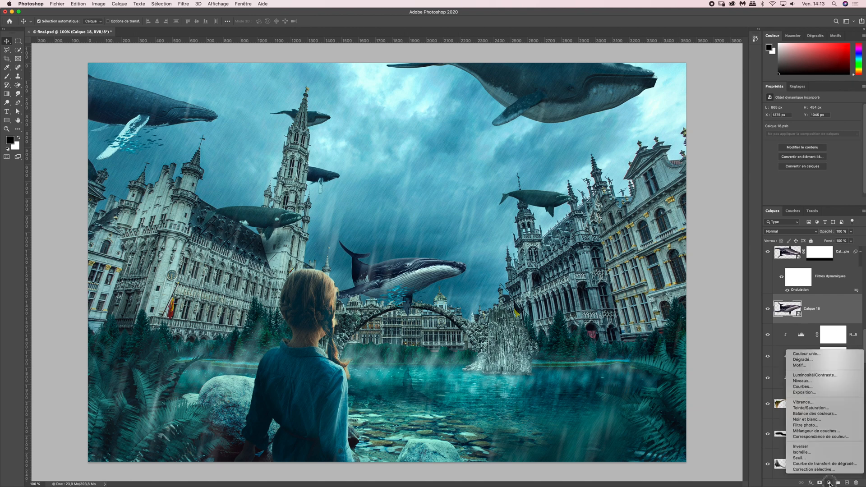
{"action": "left_click", "coordinate": [822, 377]}
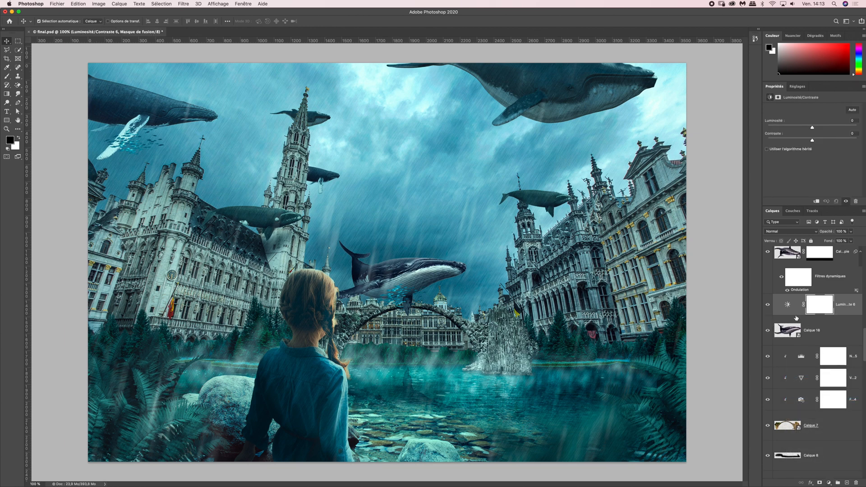
{"action": "left_click", "coordinate": [796, 316], "text": "alt"}
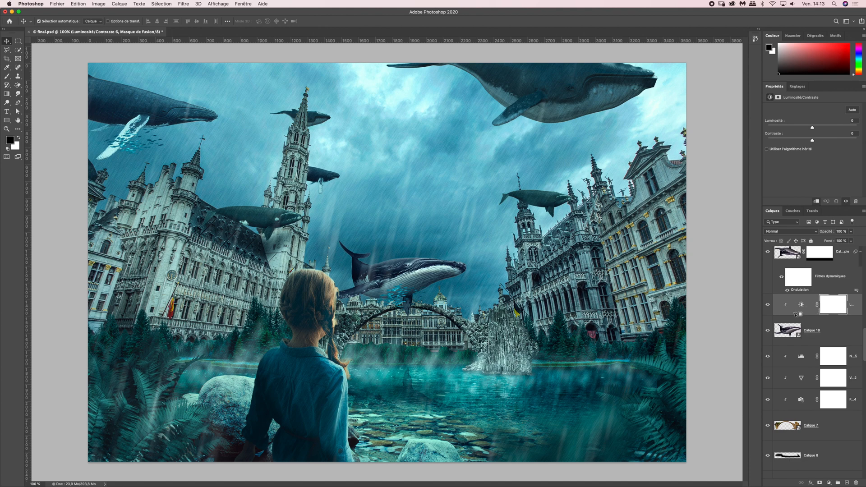
{"action": "left_click_drag", "start_coordinate": [811, 127], "coordinate": [795, 129]}
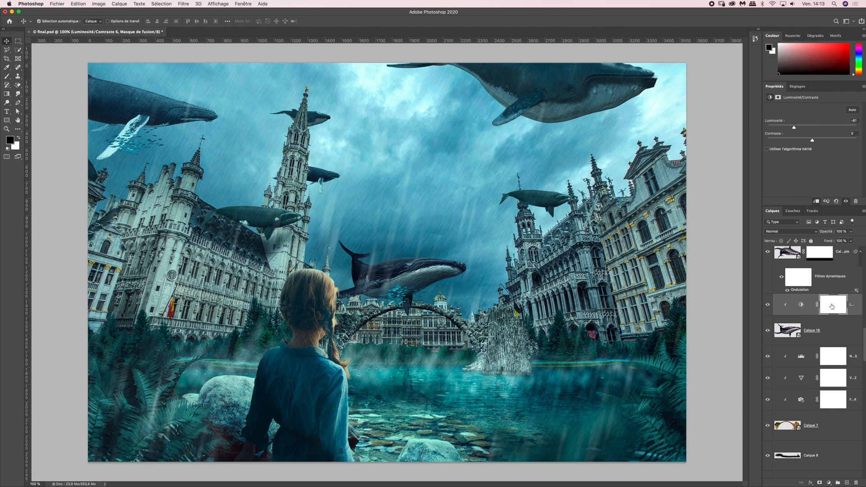
Paint black on the brightness adjustment's mask over the whale's back with the soft 140 px brush, and compare the effect.
{"action": "left_click", "coordinate": [7, 77]}
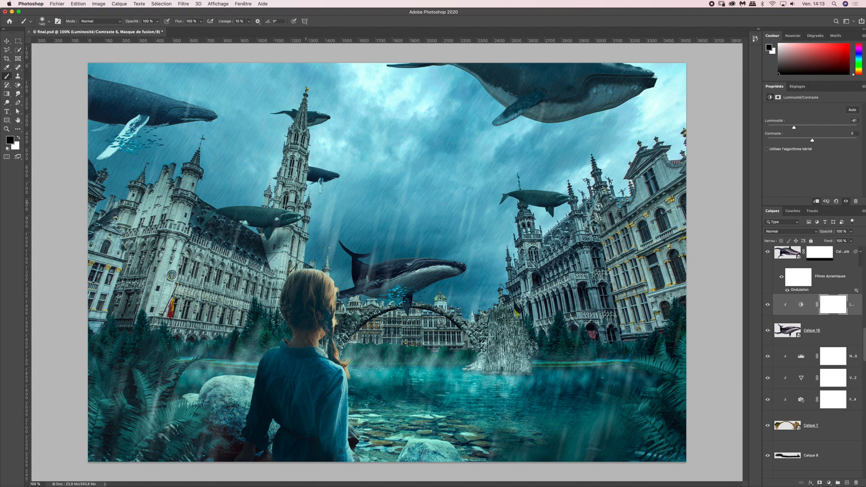
{"action": "left_click", "coordinate": [43, 21]}
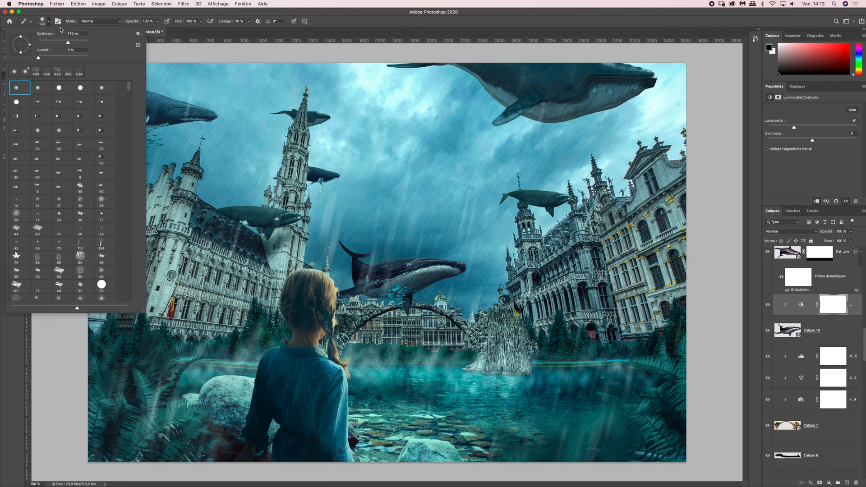
{"action": "left_click", "coordinate": [60, 14]}
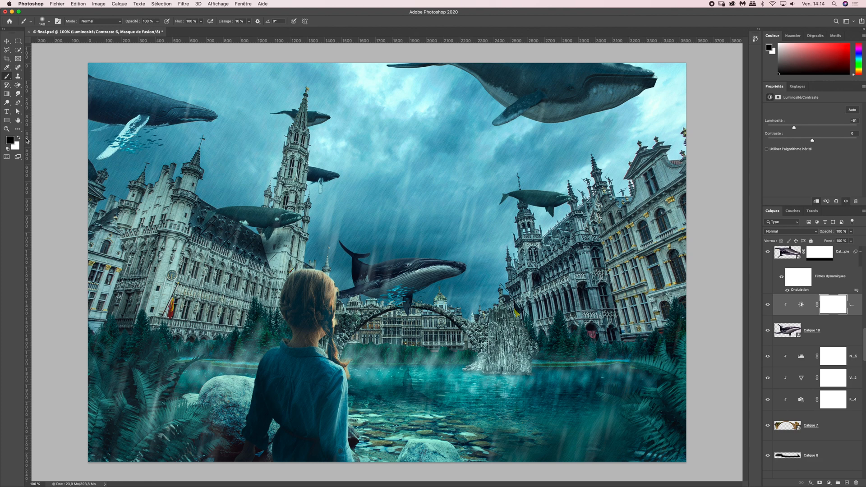
{"action": "left_click", "coordinate": [361, 258]}
{"action": "mouse_move", "coordinate": [373, 268]}
{"action": "left_mouse_down"}
{"action": "mouse_move", "coordinate": [403, 258]}
{"action": "mouse_move", "coordinate": [482, 263]}
{"action": "mouse_move", "coordinate": [387, 271]}
{"action": "left_mouse_up"}
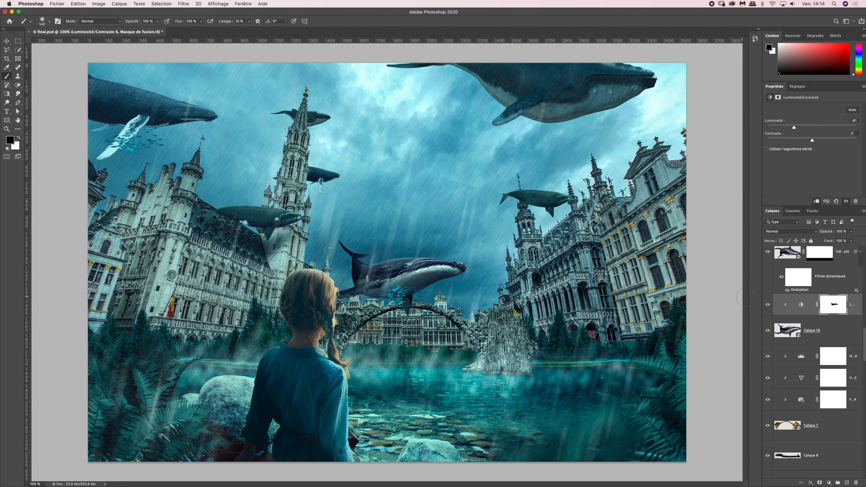
{"action": "left_click", "coordinate": [768, 305]}
{"action": "left_click", "coordinate": [767, 306]}
{"action": "left_click", "coordinate": [766, 306]}
{"action": "left_click", "coordinate": [767, 306]}
Unlock the blue fill layer Fond 1, duplicate it at 50% opacity, and lock the original again.
{"action": "left_click_drag", "start_coordinate": [863, 342], "coordinate": [850, 271]}
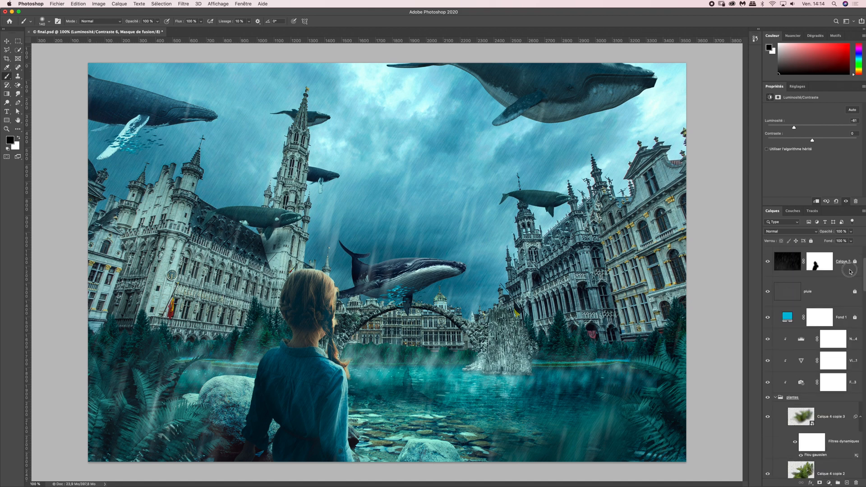
{"action": "left_click", "coordinate": [839, 322]}
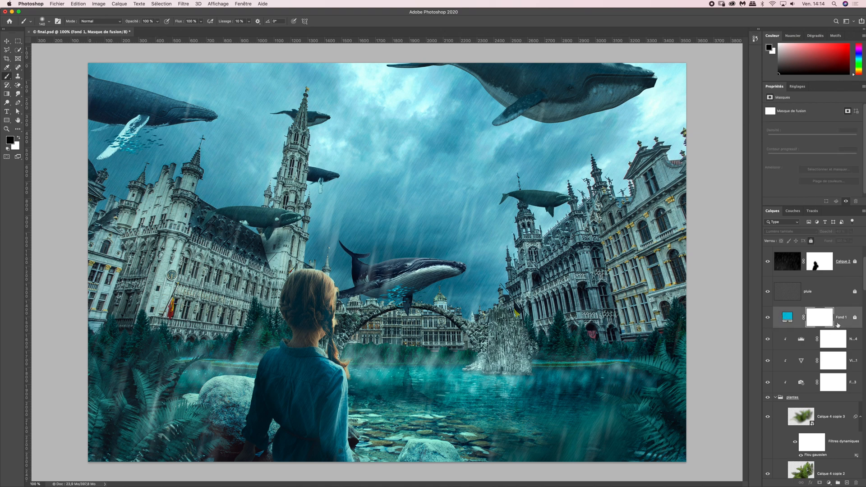
{"action": "left_click", "coordinate": [855, 319]}
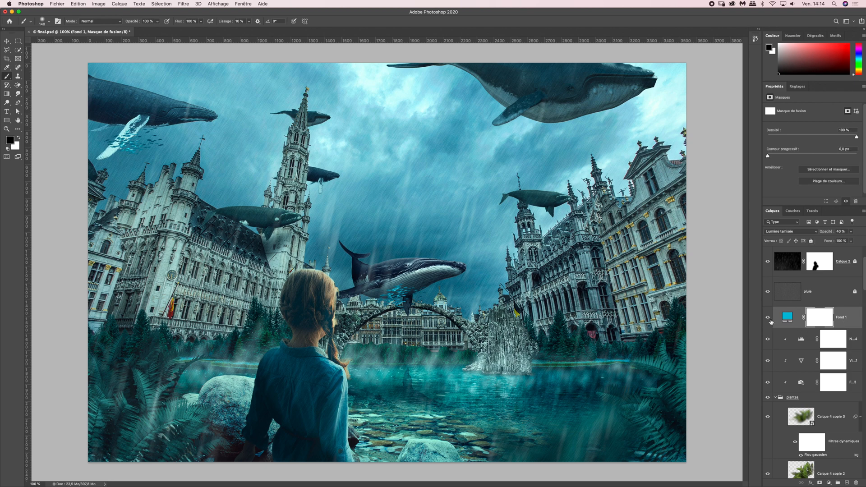
{"action": "left_click", "coordinate": [833, 231]}
{"action": "type", "text": "50"}
{"action": "key", "text": "super+j"}
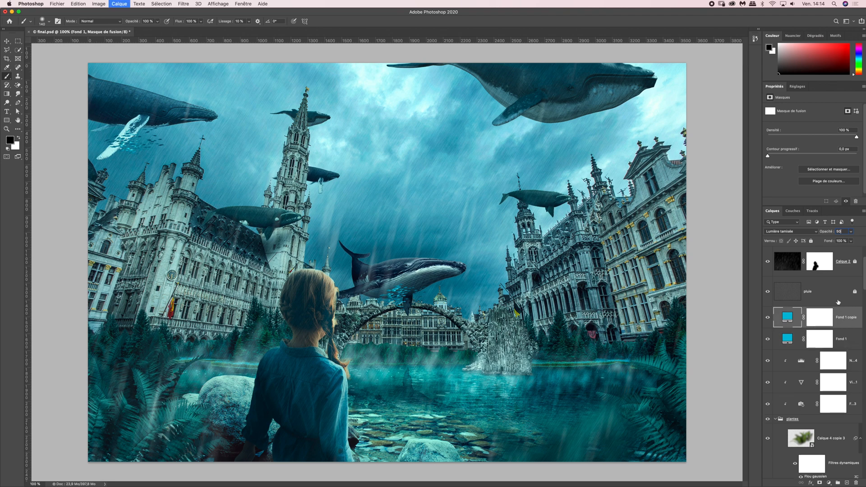
{"action": "left_click", "coordinate": [842, 341]}
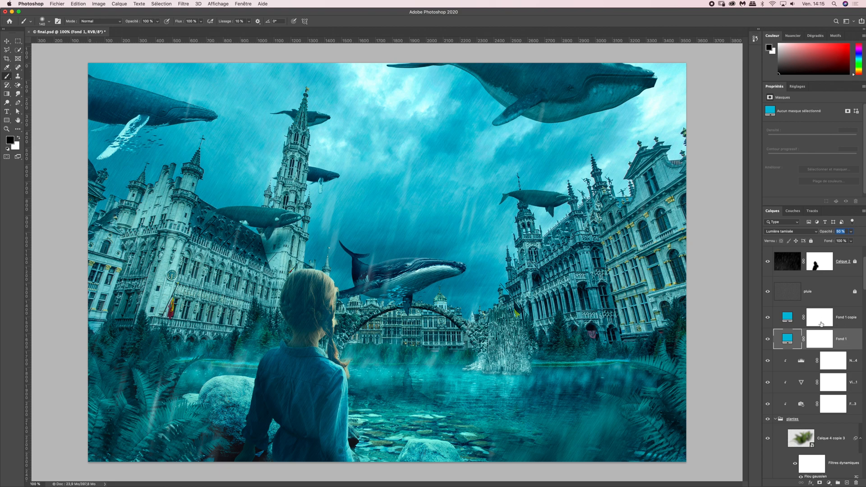
{"action": "left_click", "coordinate": [811, 241]}
Move the blue fill copy directly above the whale's brightness adjustment, clip it to the whale, and compare the effect.
{"action": "left_click", "coordinate": [843, 320]}
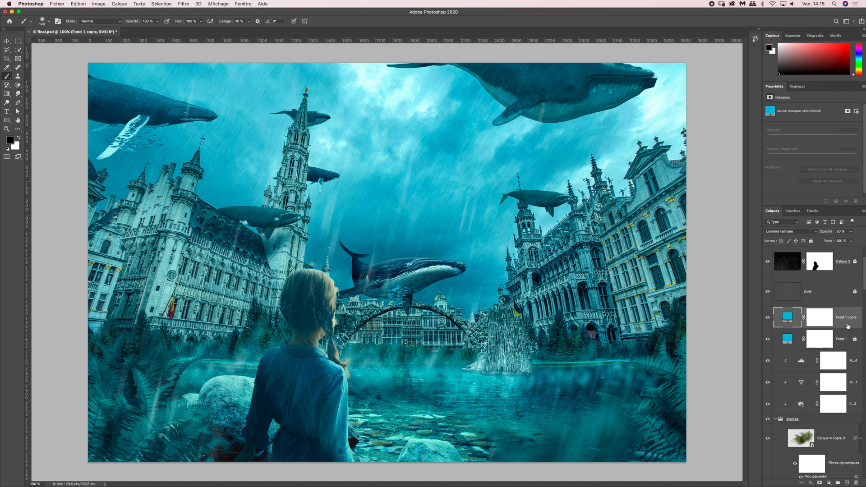
{"action": "left_click_drag", "start_coordinate": [841, 321], "coordinate": [797, 365]}
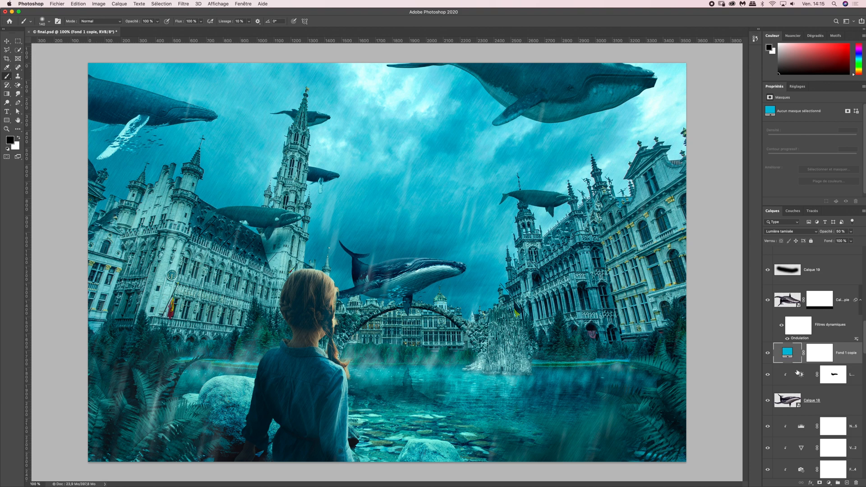
{"action": "left_click", "coordinate": [789, 362], "text": "alt"}
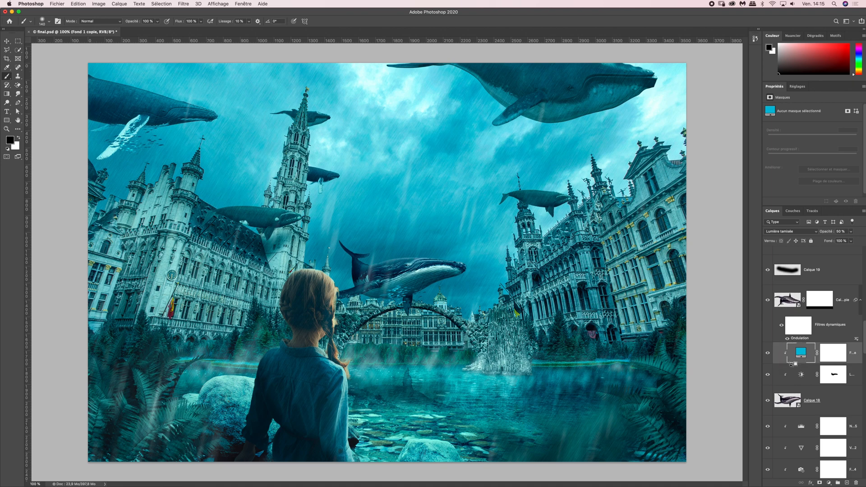
{"action": "left_click", "coordinate": [767, 355]}
{"action": "left_click", "coordinate": [767, 355]}
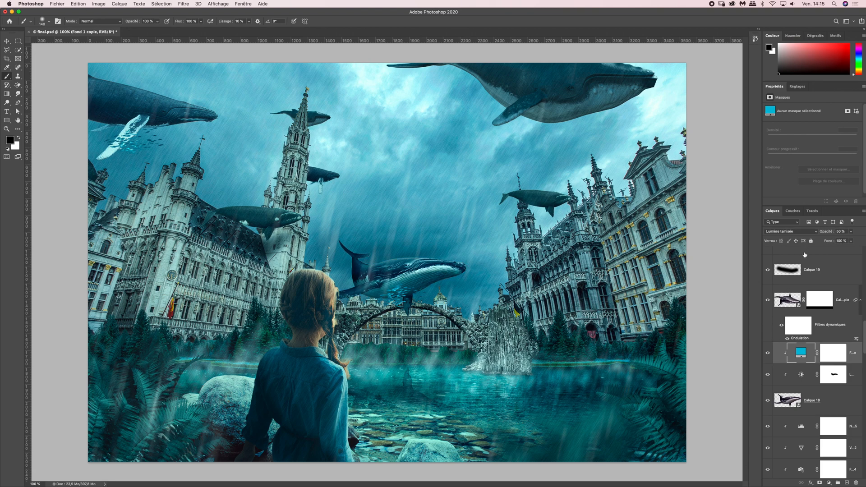
Lower the clipped blue fill's opacity to 26% and toggle its visibility to compare the whale's tint.
{"action": "left_click", "coordinate": [849, 234]}
{"action": "left_click_drag", "start_coordinate": [846, 240], "coordinate": [839, 241]}
{"action": "left_click", "coordinate": [767, 354]}
{"action": "left_click", "coordinate": [767, 356]}
{"action": "scroll", "coordinate": [803, 351], "scroll_direction": "down", "scroll_amount": 1}
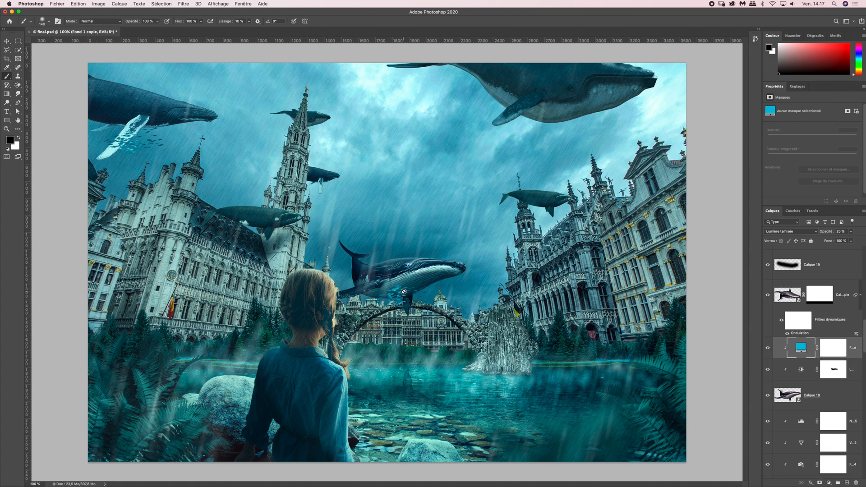
{"action": "scroll", "coordinate": [857, 341], "scroll_direction": "up", "scroll_amount": 3}
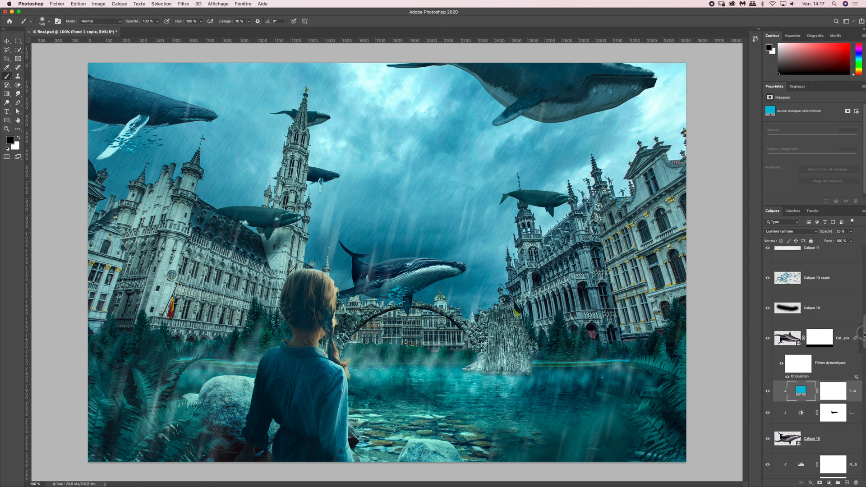
Add a Brightness/Contrast adjustment clipped to the fish layer Calque 13 copie and lower its brightness to -60.
{"action": "left_click", "coordinate": [818, 309]}
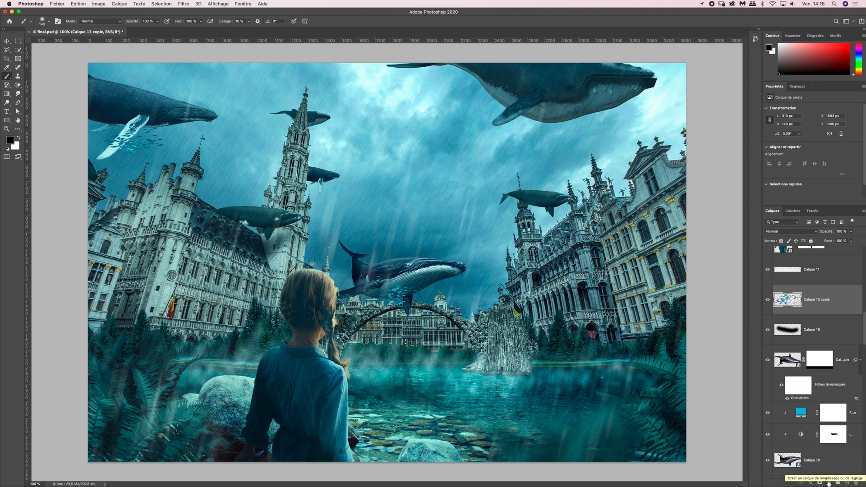
{"action": "left_click", "coordinate": [829, 483]}
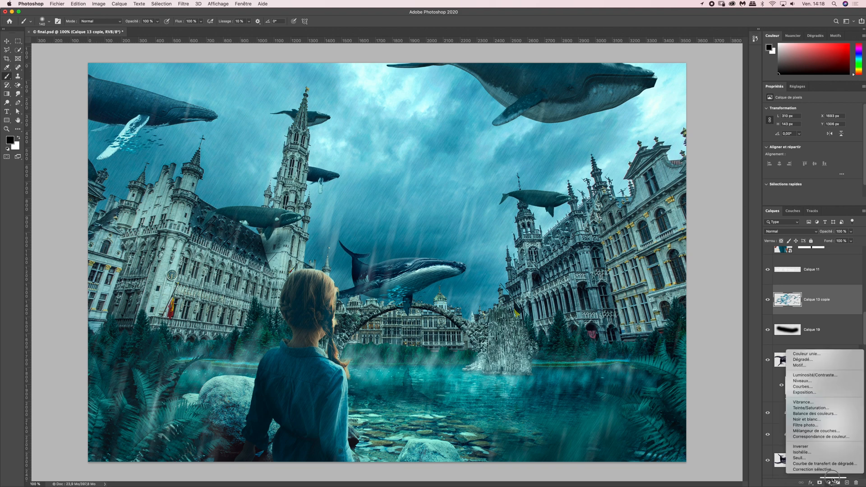
{"action": "left_click", "coordinate": [823, 375], "text": "alt"}
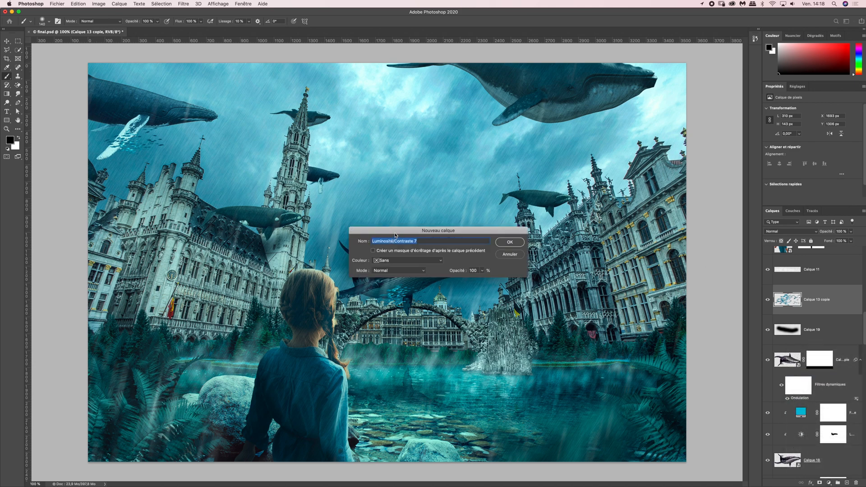
{"action": "left_click", "coordinate": [373, 250]}
{"action": "left_click", "coordinate": [512, 244]}
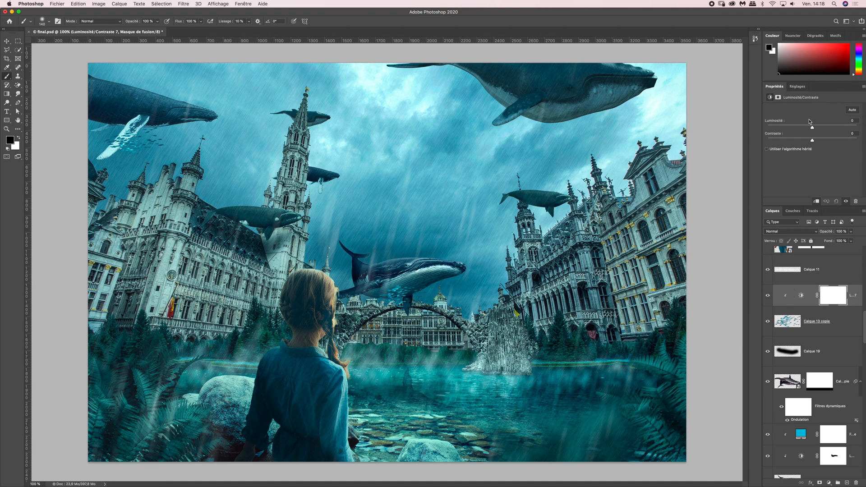
{"action": "left_click_drag", "start_coordinate": [811, 127], "coordinate": [794, 129]}
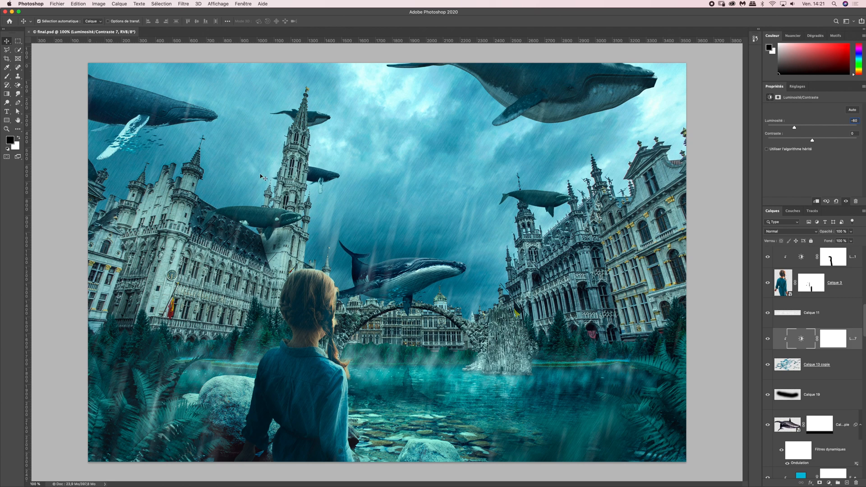
Duplicate the upper-left whale layer Calque 12, scale the copy to 41.32%, and place it in the sky above the arch whale.
{"action": "left_click", "coordinate": [114, 102]}
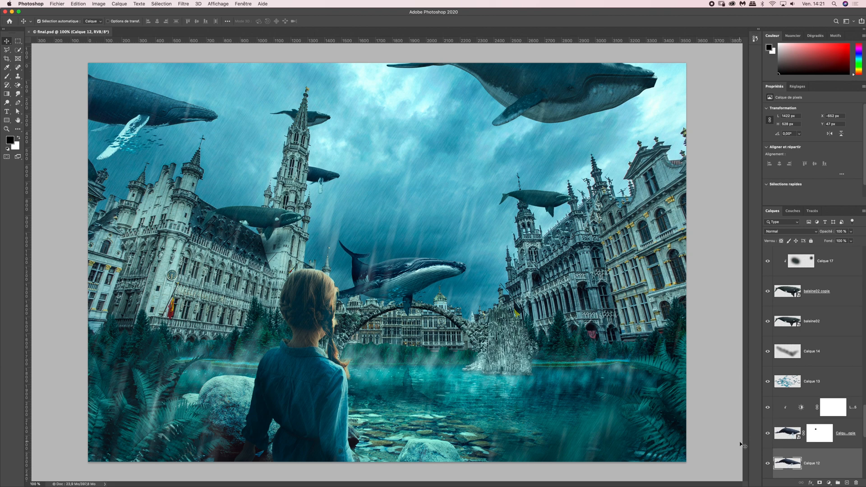
{"action": "key", "text": "super"}
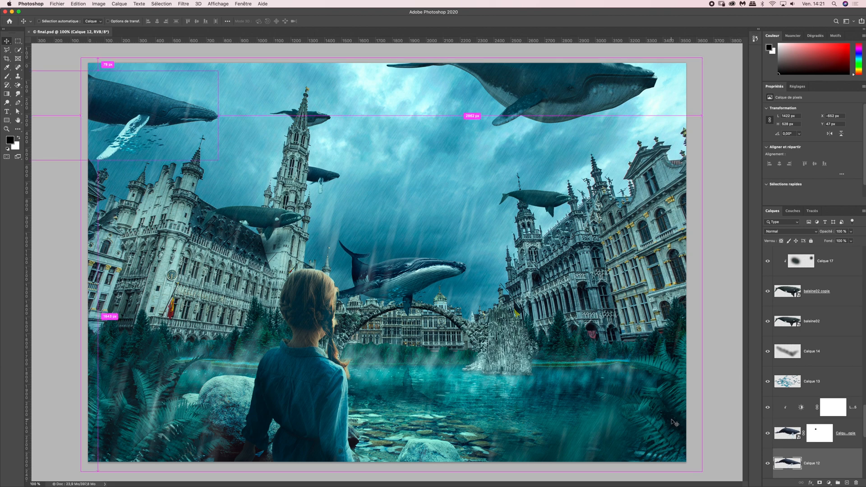
{"action": "key", "text": "super+j"}
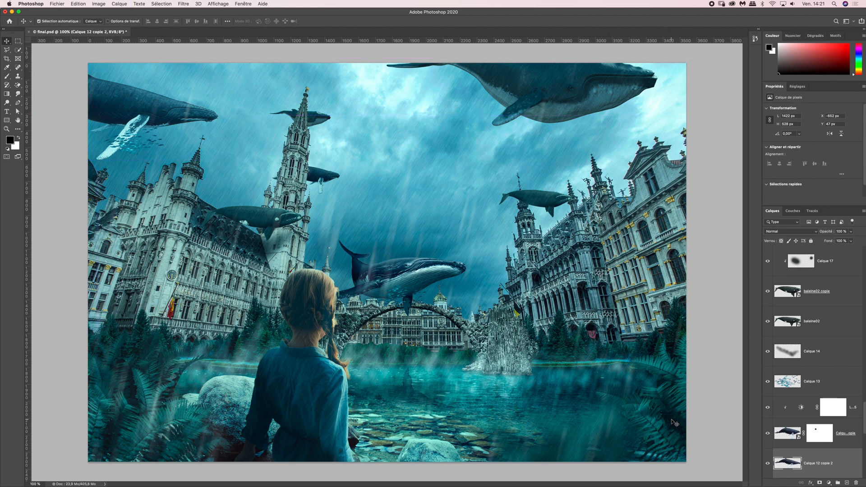
{"action": "key", "text": "super+t"}
{"action": "left_click_drag", "start_coordinate": [139, 102], "coordinate": [455, 195]}
{"action": "left_click_drag", "start_coordinate": [294, 158], "coordinate": [402, 207]}
{"action": "left_click_drag", "start_coordinate": [527, 195], "coordinate": [457, 195]}
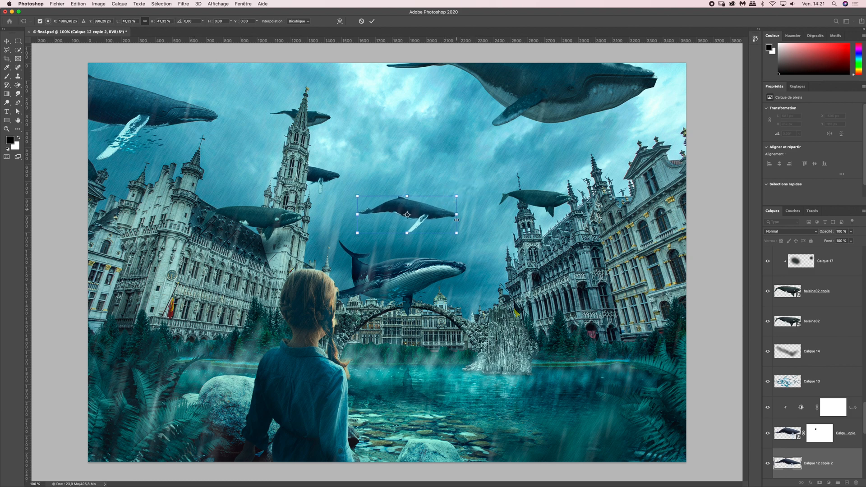
Warp the small whale copy slightly, raising its head corner and pulling its tail side and belly down.
{"action": "right_click", "coordinate": [422, 211]}
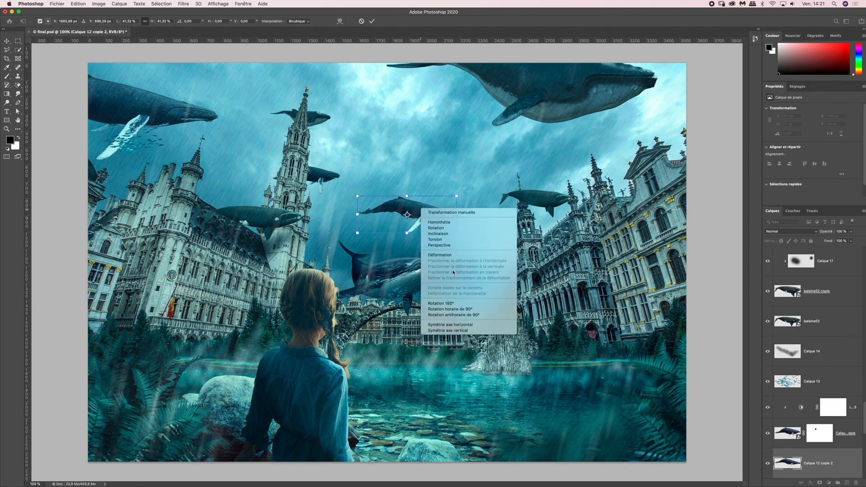
{"action": "left_click", "coordinate": [444, 255]}
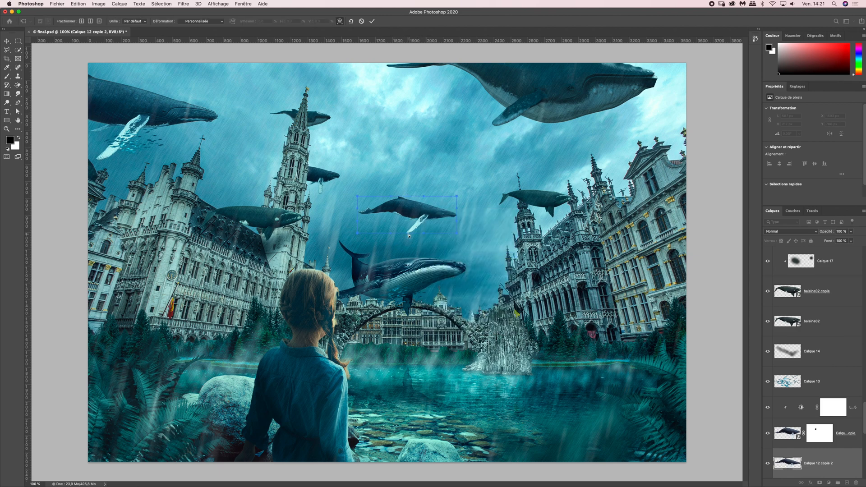
{"action": "mouse_move", "coordinate": [430, 234]}
{"action": "left_mouse_down"}
{"action": "mouse_move", "coordinate": [383, 244]}
{"action": "mouse_move", "coordinate": [400, 229]}
{"action": "mouse_move", "coordinate": [429, 237]}
{"action": "left_mouse_up"}
{"action": "left_click_drag", "start_coordinate": [458, 198], "coordinate": [458, 190]}
{"action": "left_click_drag", "start_coordinate": [358, 235], "coordinate": [359, 239]}
{"action": "left_click_drag", "start_coordinate": [357, 209], "coordinate": [359, 222]}
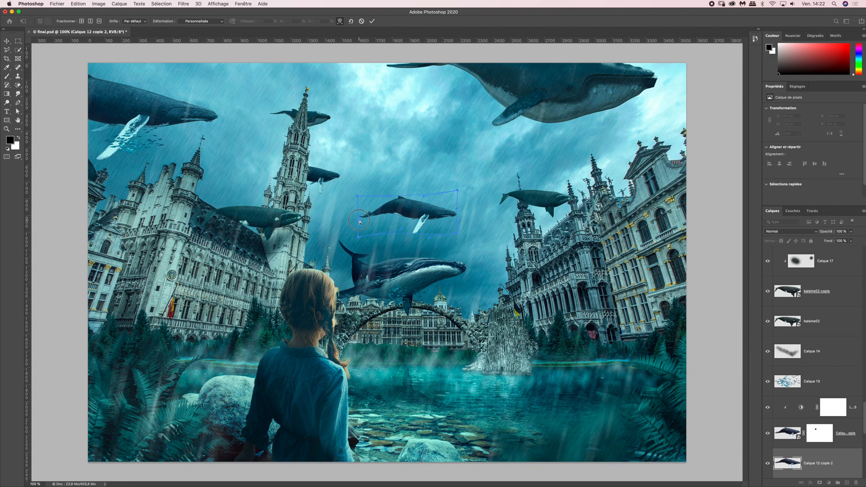
{"action": "key", "text": "Return"}
Import the brush set lumières.abr from the defi 2 folder for the Brush tool.
{"action": "key", "text": "b"}
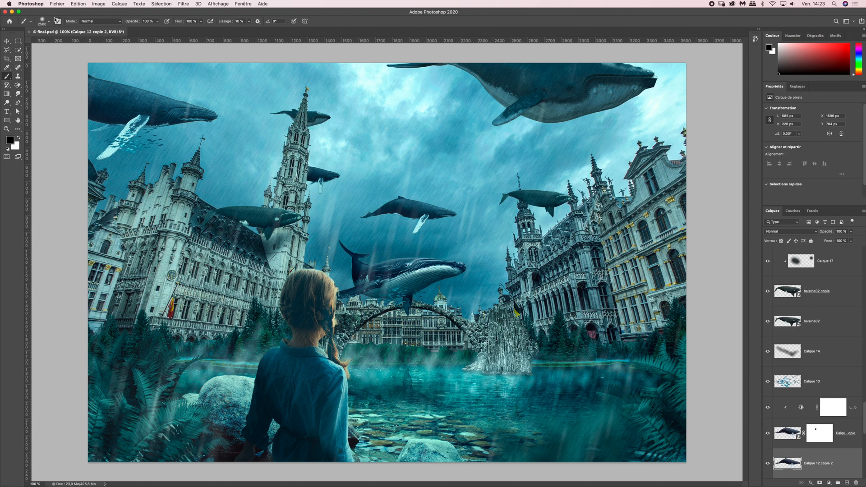
{"action": "left_click", "coordinate": [42, 22]}
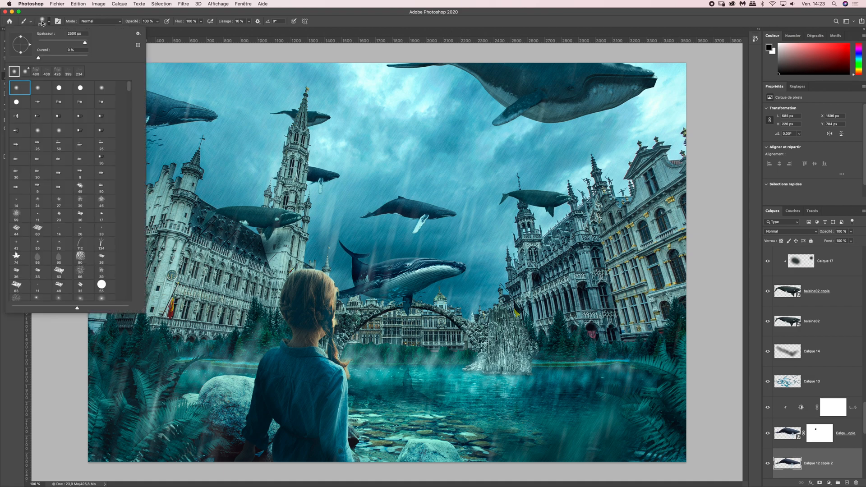
{"action": "left_click", "coordinate": [138, 34]}
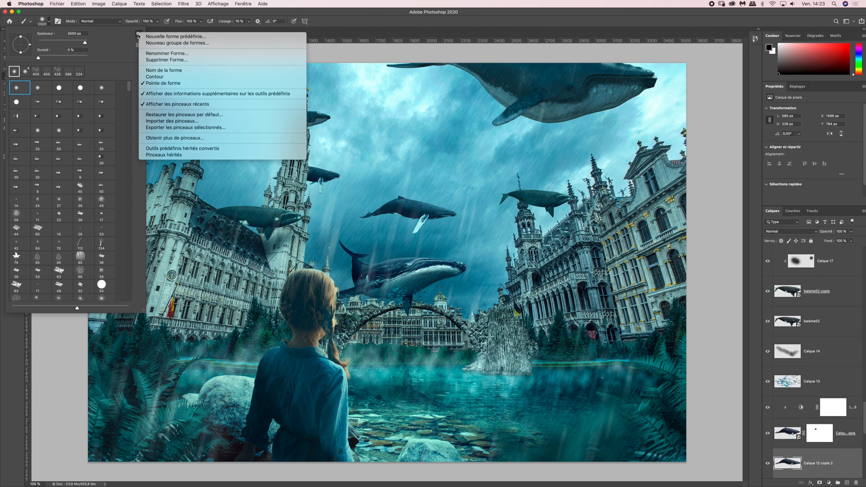
{"action": "left_click", "coordinate": [172, 121]}
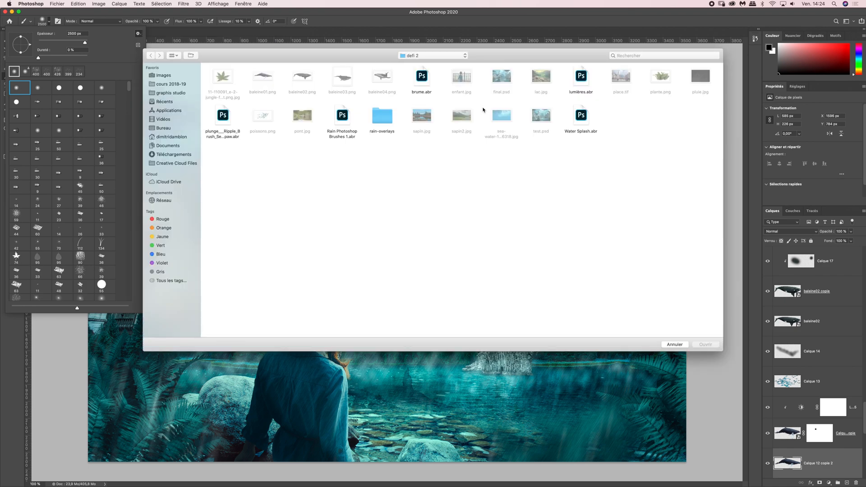
{"action": "left_click", "coordinate": [582, 82]}
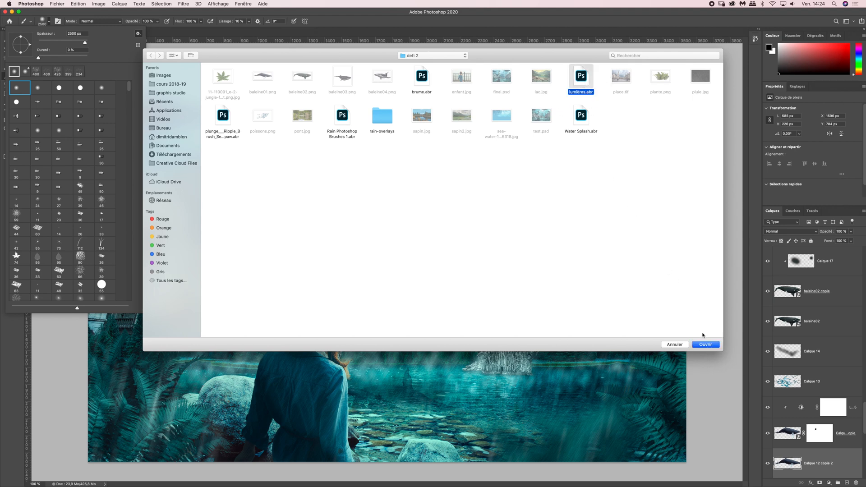
{"action": "left_click", "coordinate": [705, 344]}
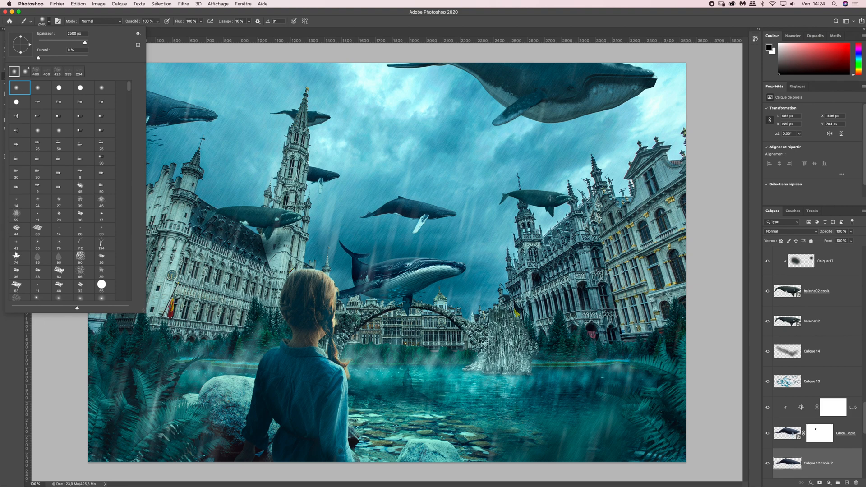
Choose a 2500 px flare brush from the lumières set and stamp it once in white at the image centre on layer Calque 20.
{"action": "left_click_drag", "start_coordinate": [129, 86], "coordinate": [128, 308]}
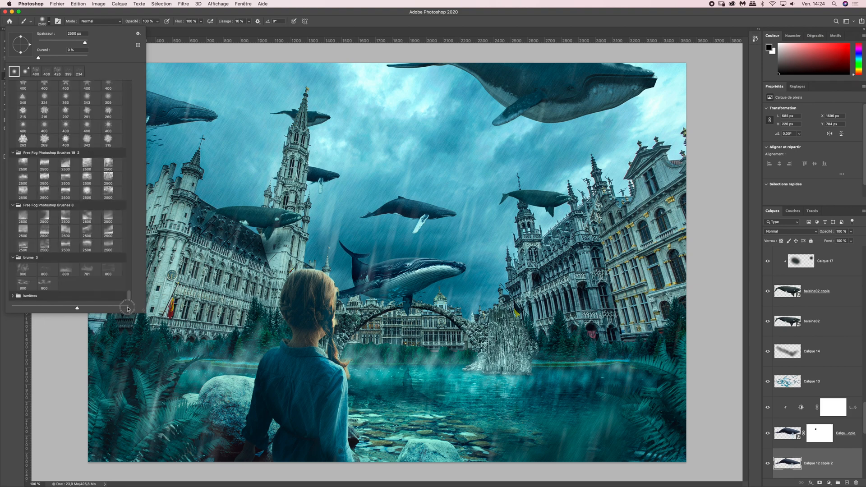
{"action": "left_click", "coordinate": [13, 296]}
{"action": "scroll", "coordinate": [129, 294], "scroll_direction": "down", "scroll_amount": 4}
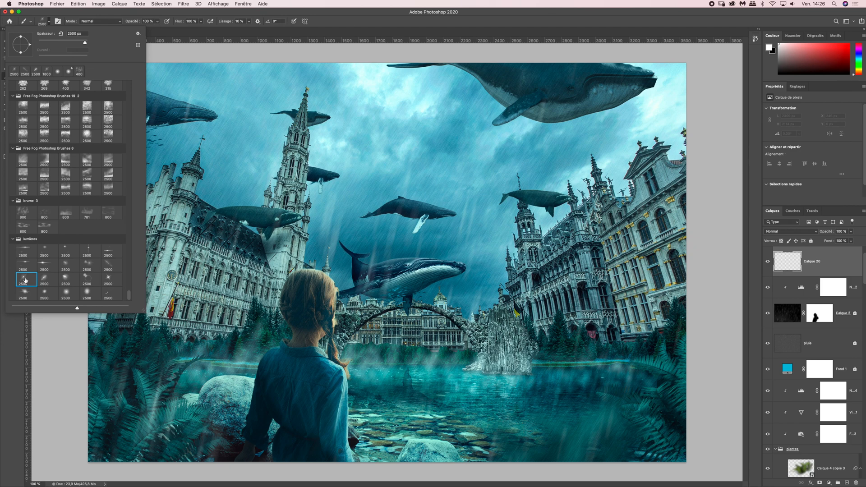
{"action": "left_click", "coordinate": [24, 278]}
{"action": "left_click", "coordinate": [94, 11]}
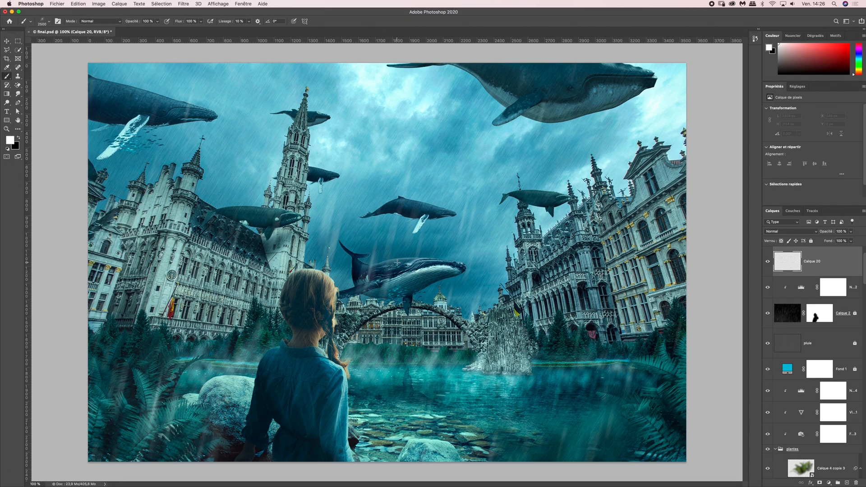
{"action": "left_click", "coordinate": [398, 254]}
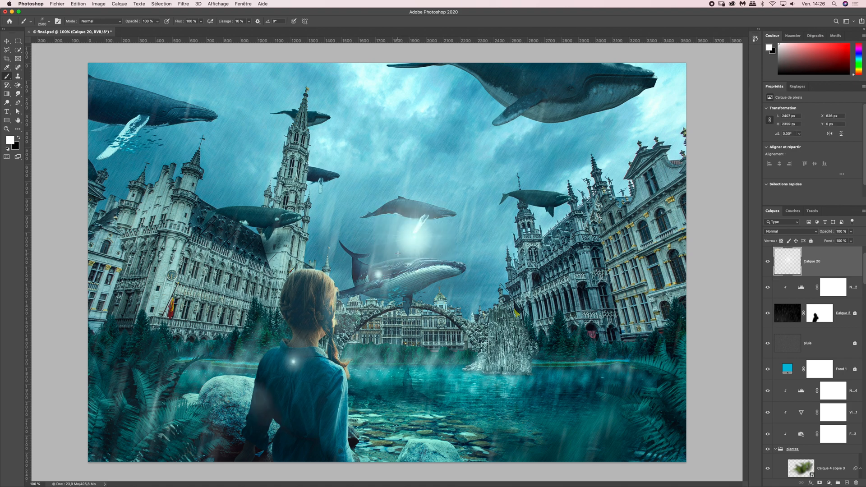
Move the light flare up to the bright clouds and rotate it about -14° so its trail points at the girl.
{"action": "key", "text": "super+t"}
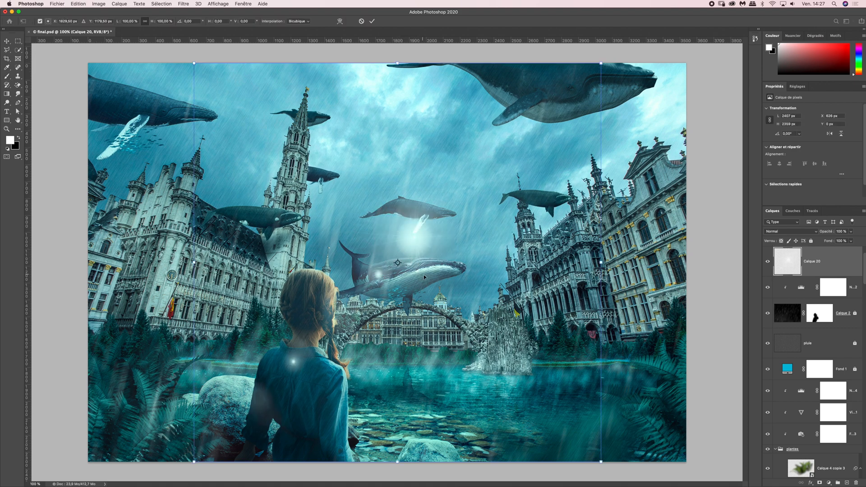
{"action": "left_click_drag", "start_coordinate": [429, 275], "coordinate": [434, 140]}
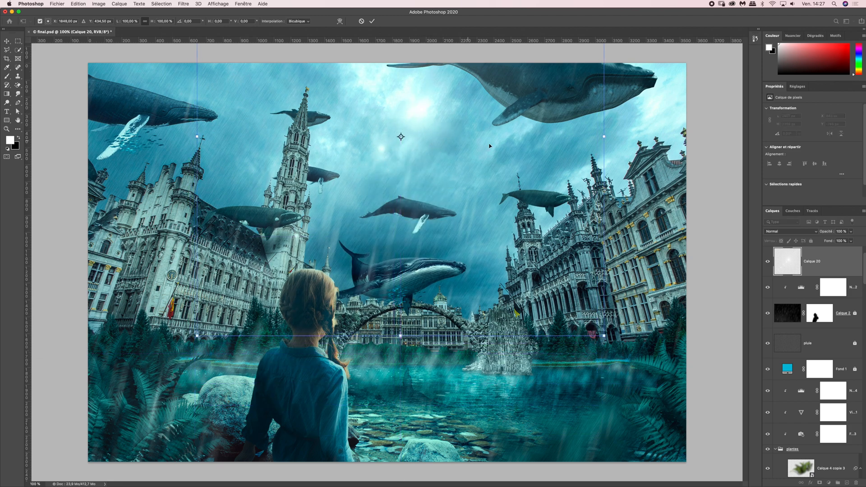
{"action": "left_click_drag", "start_coordinate": [626, 156], "coordinate": [614, 100]}
{"action": "left_click_drag", "start_coordinate": [414, 160], "coordinate": [425, 161]}
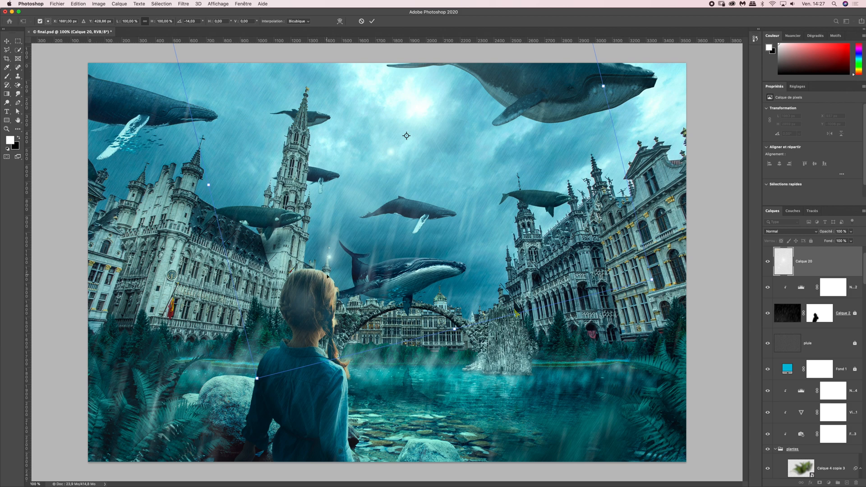
{"action": "key", "text": "Return"}
{"action": "key", "text": "b"}
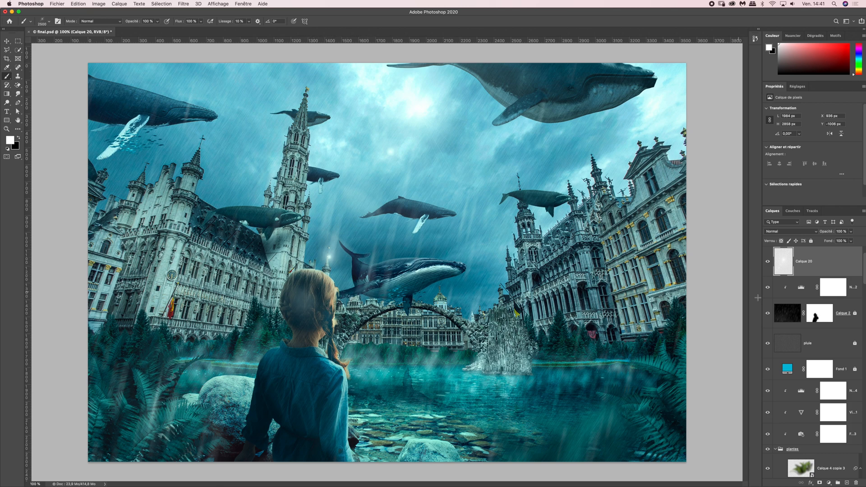
Create a layer above the flare and draw a white-to-transparent radial gradient glow beside the girl's head.
{"action": "left_click", "coordinate": [846, 483]}
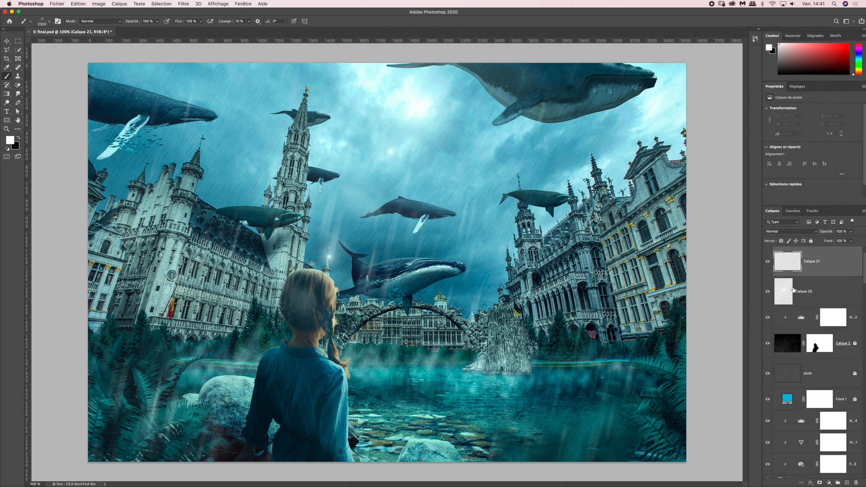
{"action": "left_click", "coordinate": [7, 95]}
{"action": "left_click", "coordinate": [64, 21]}
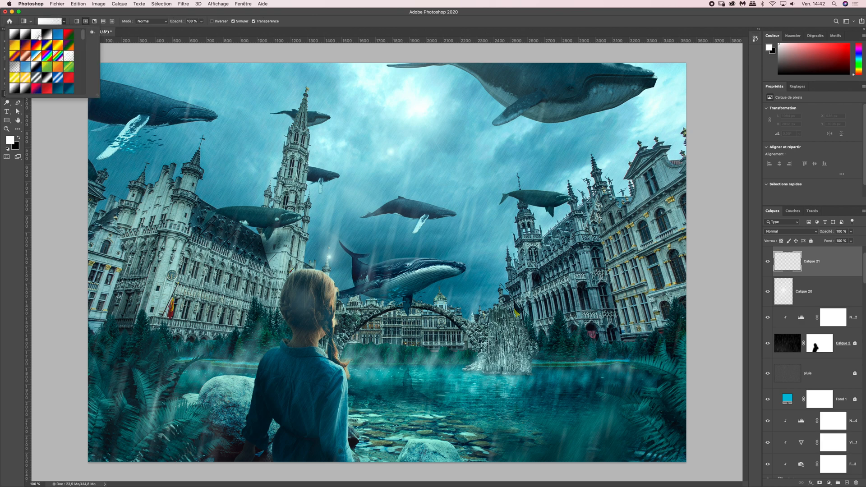
{"action": "left_click", "coordinate": [64, 21]}
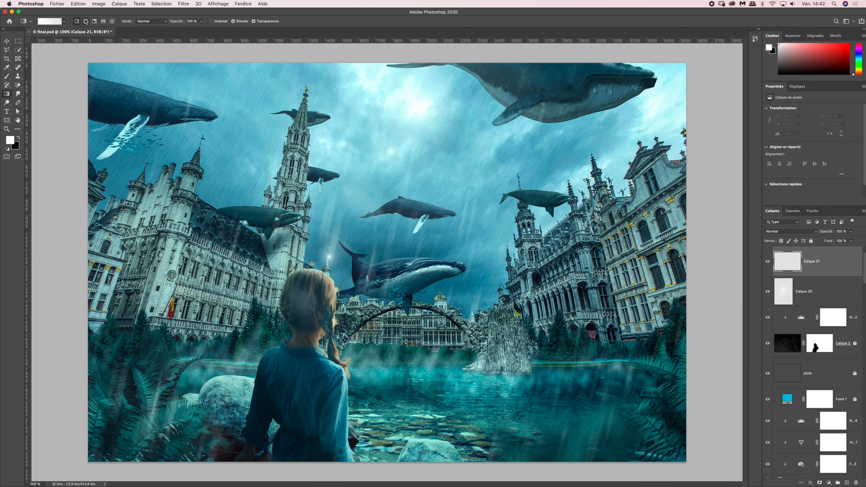
{"action": "left_click", "coordinate": [85, 21]}
{"action": "left_click_drag", "start_coordinate": [337, 278], "coordinate": [295, 326]}
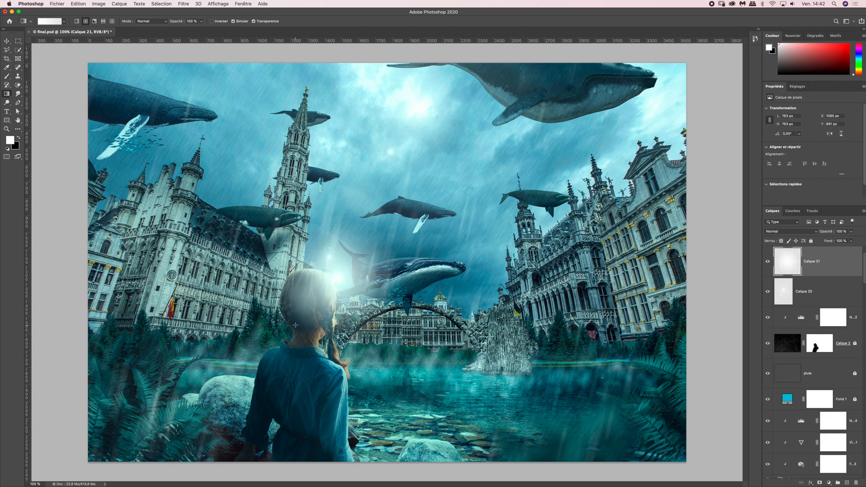
Lower the glow layer's opacity to 20% and toggle its visibility to compare the effect.
{"action": "left_click", "coordinate": [851, 231]}
{"action": "left_click_drag", "start_coordinate": [850, 240], "coordinate": [826, 243]}
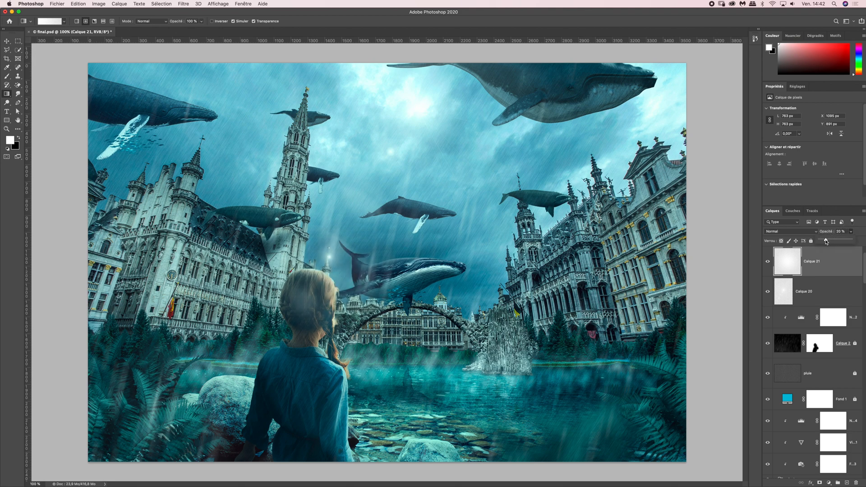
{"action": "left_click", "coordinate": [768, 261]}
{"action": "left_click", "coordinate": [768, 262]}
{"action": "left_click", "coordinate": [767, 262]}
{"action": "left_click", "coordinate": [768, 262]}
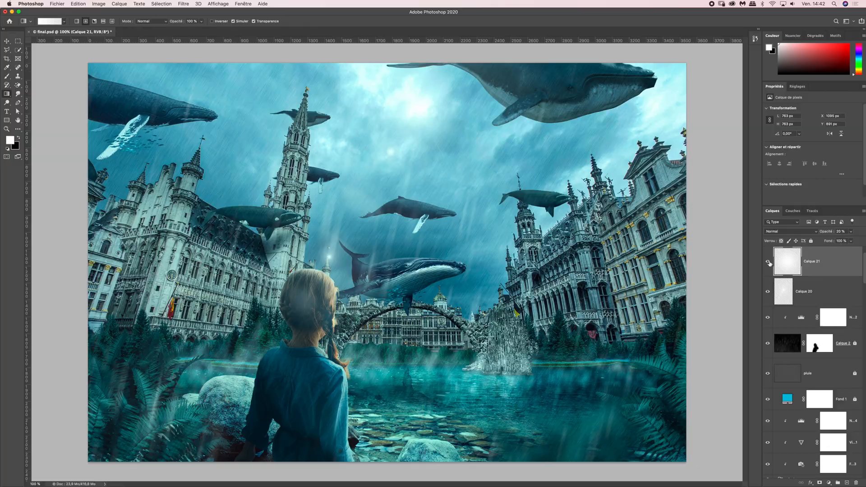